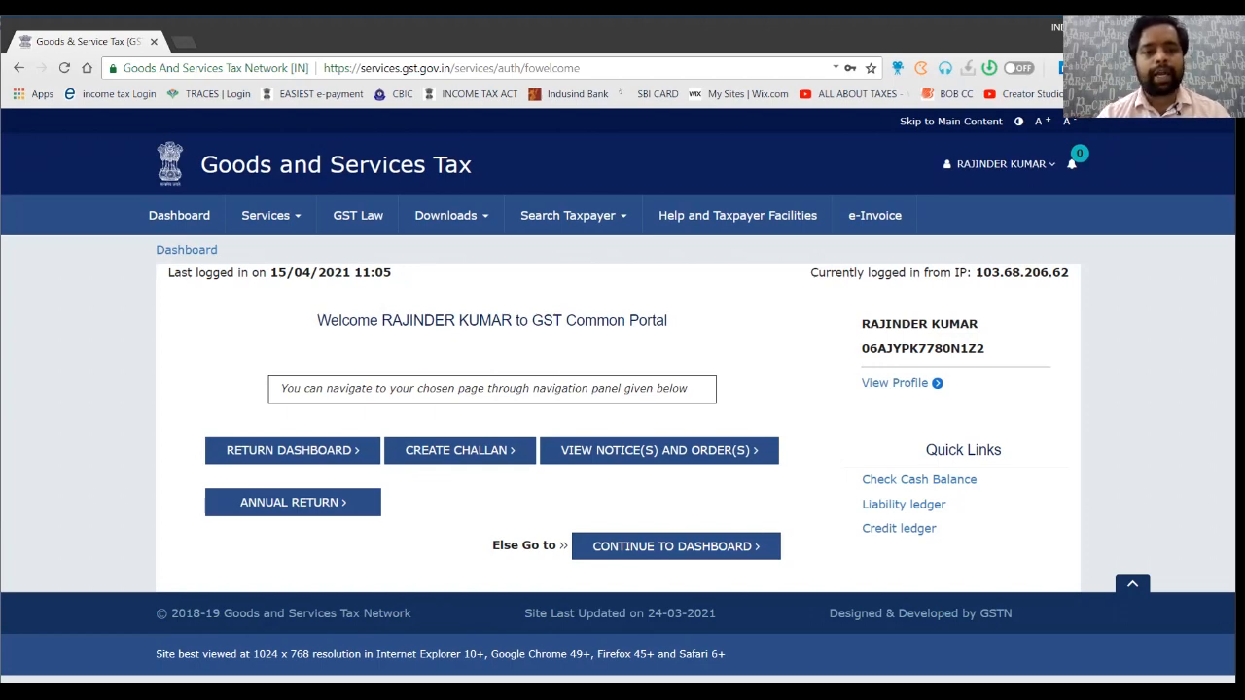
Open the return dashboard and search for the returns of financial year 2020-21, period March
click(292, 451)
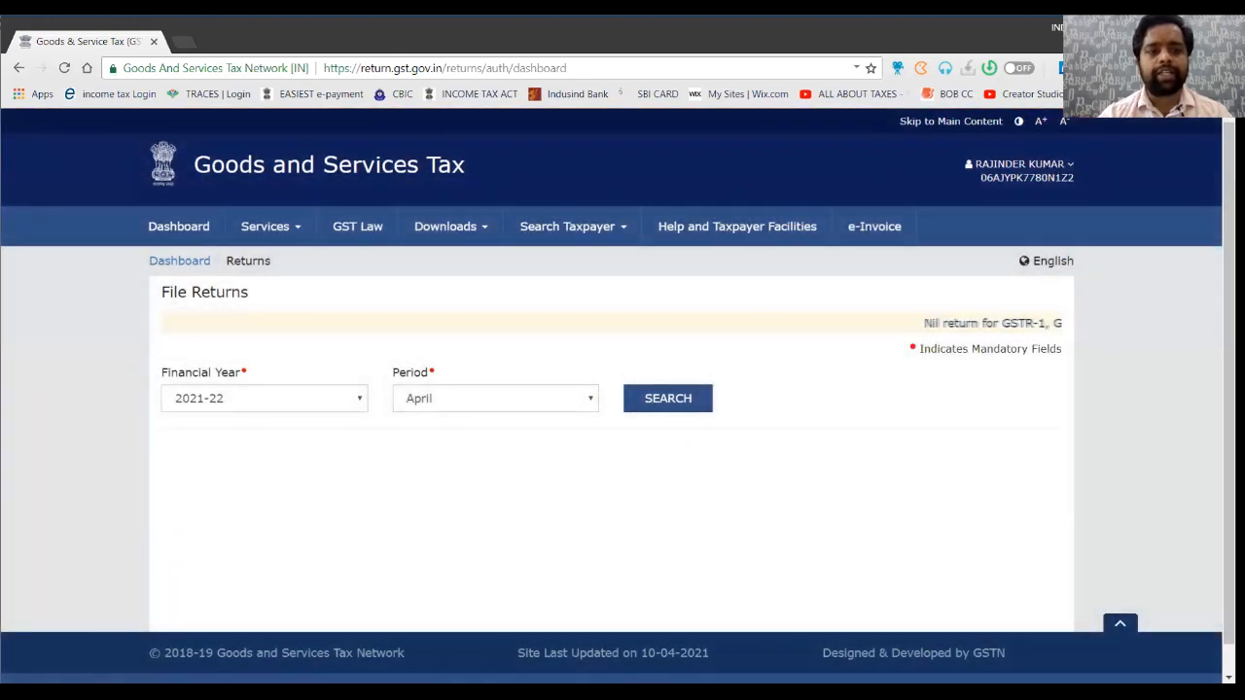
click(265, 399)
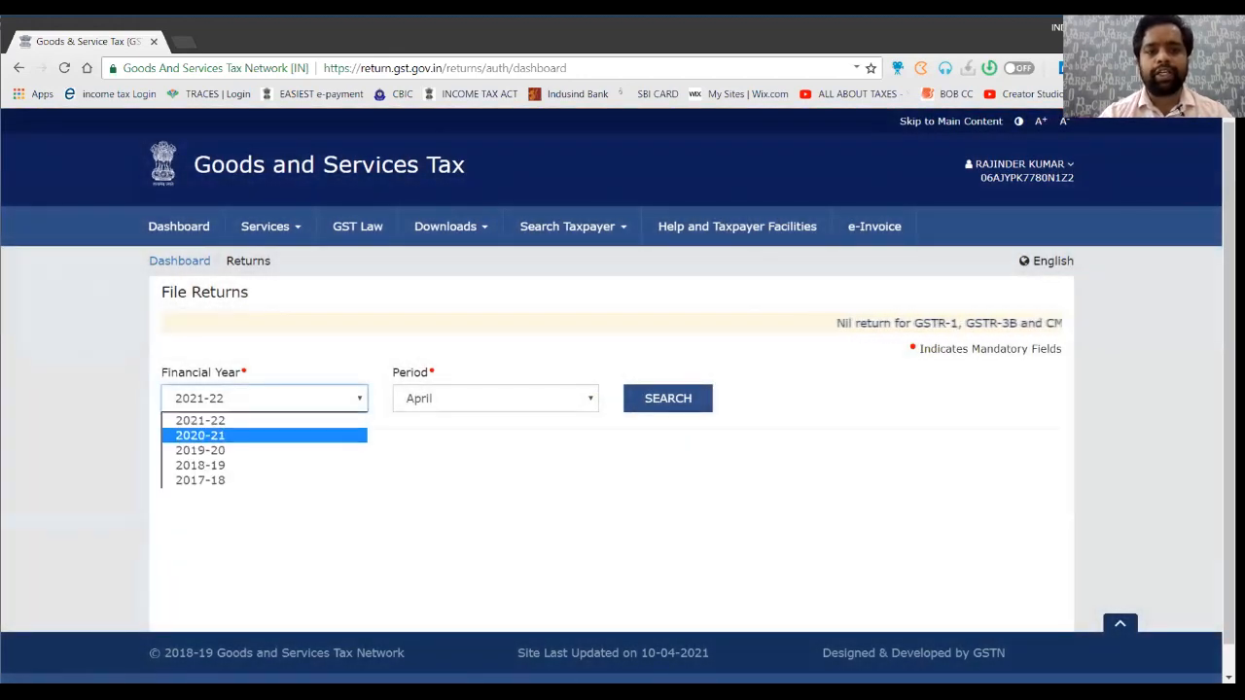
click(264, 435)
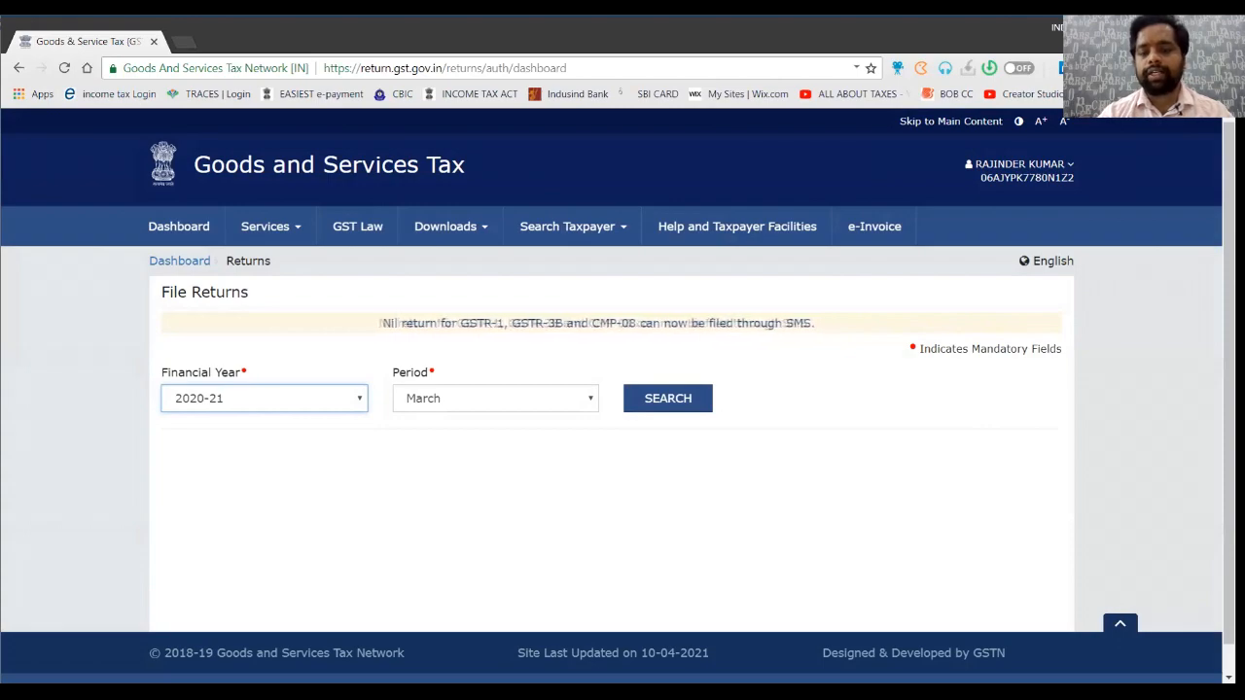
click(668, 399)
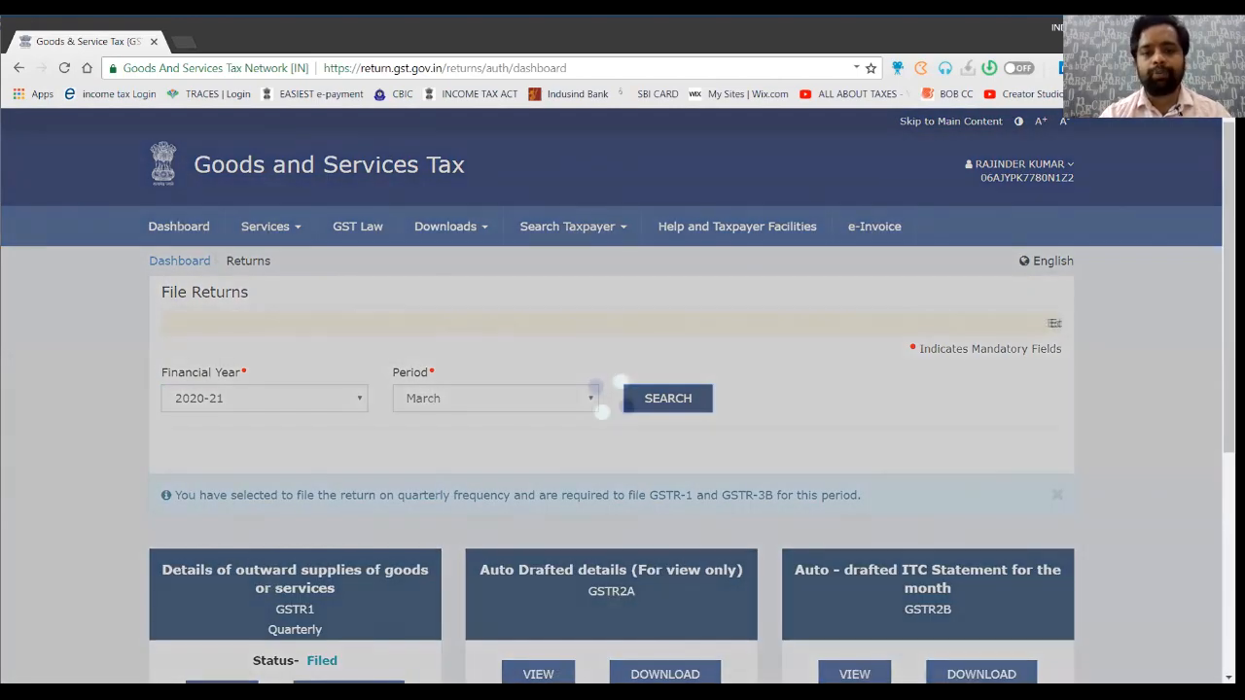
Open the quarterly GSTR-3B return for online preparation
scroll(623, 409, down, 2)
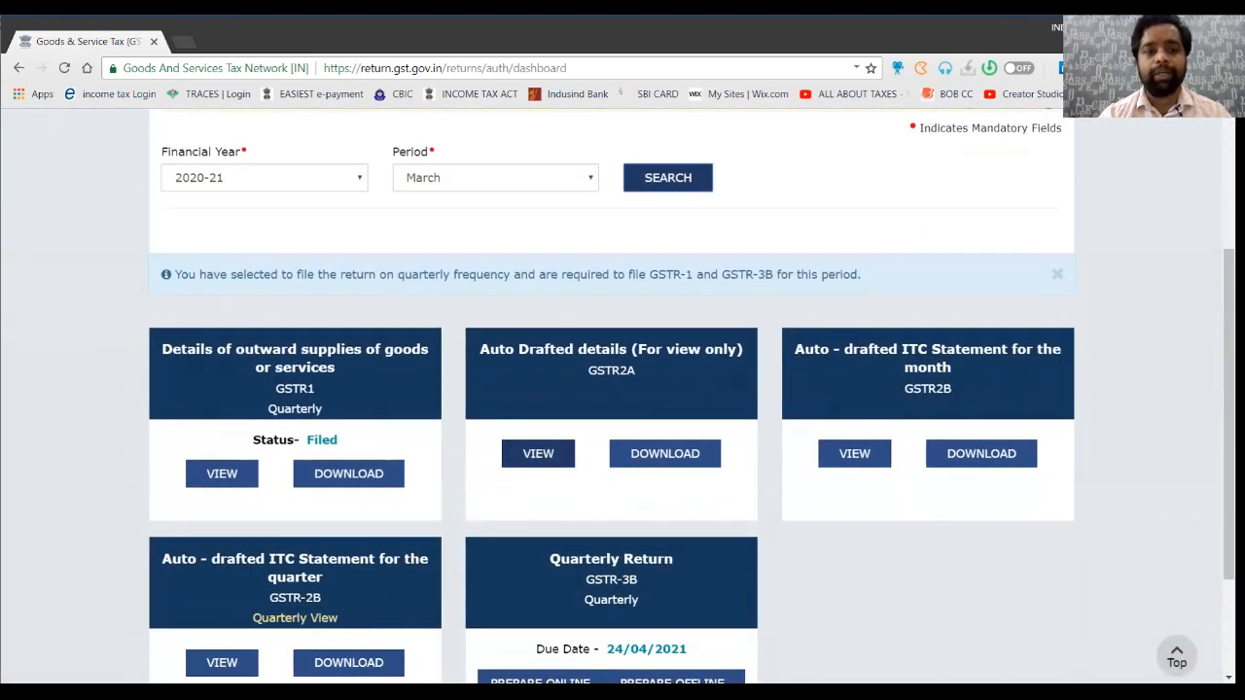
scroll(622, 409, down, 1)
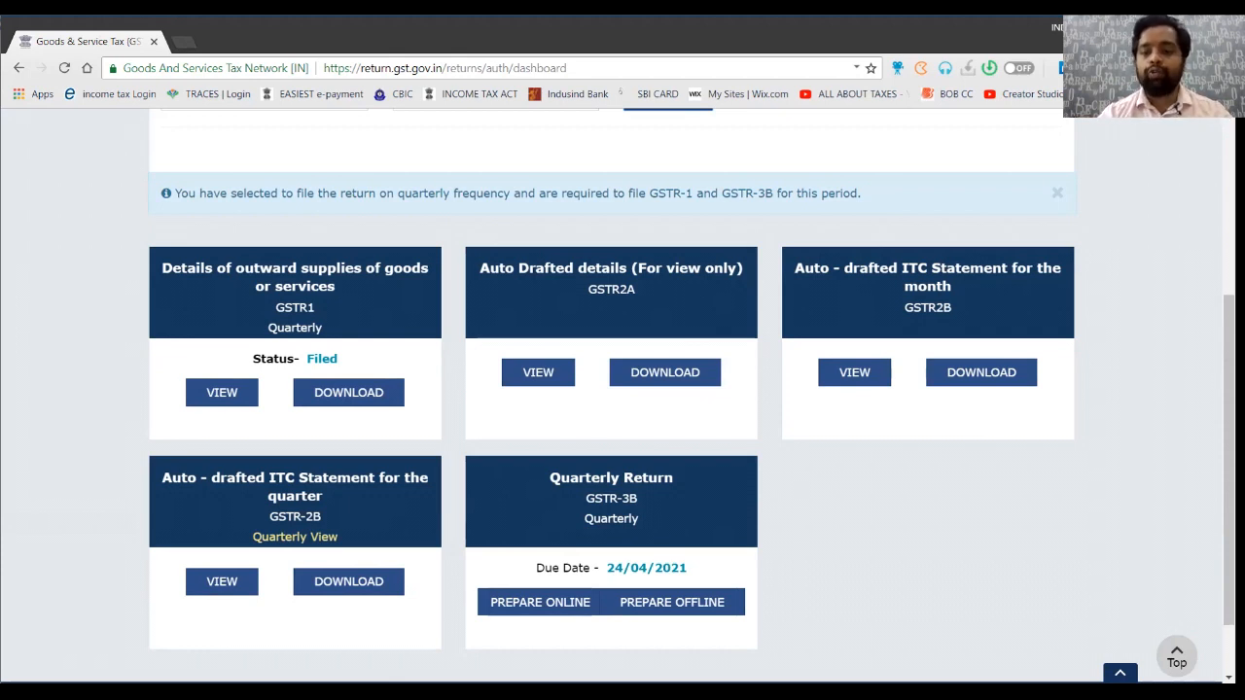
click(539, 602)
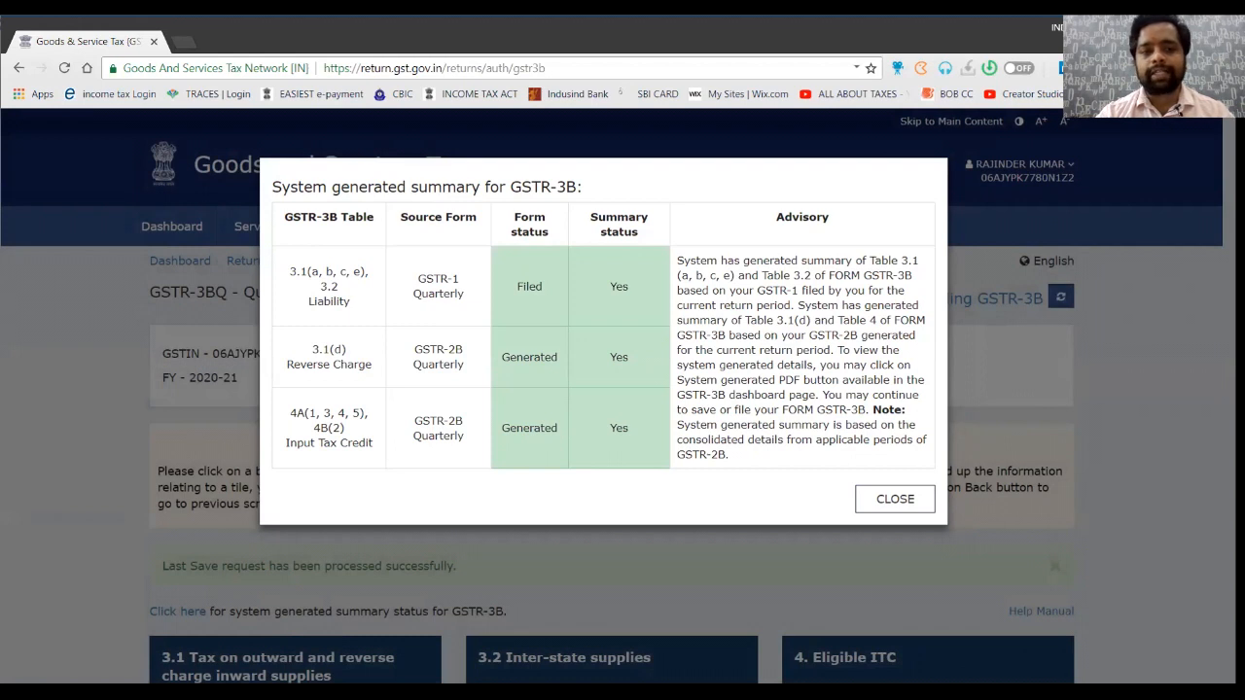
Review the source forms and statuses in the system generated GSTR-3B summary, close it, and check the return period
drag(418, 280, 459, 279)
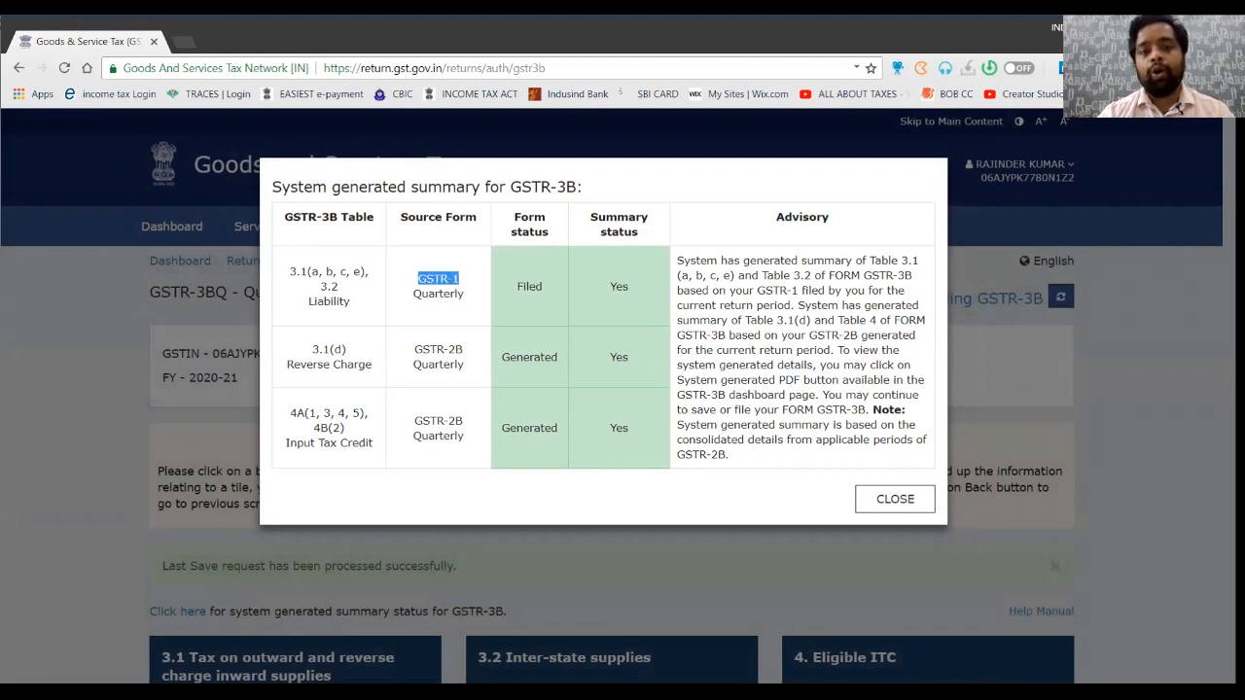
double_click(530, 287)
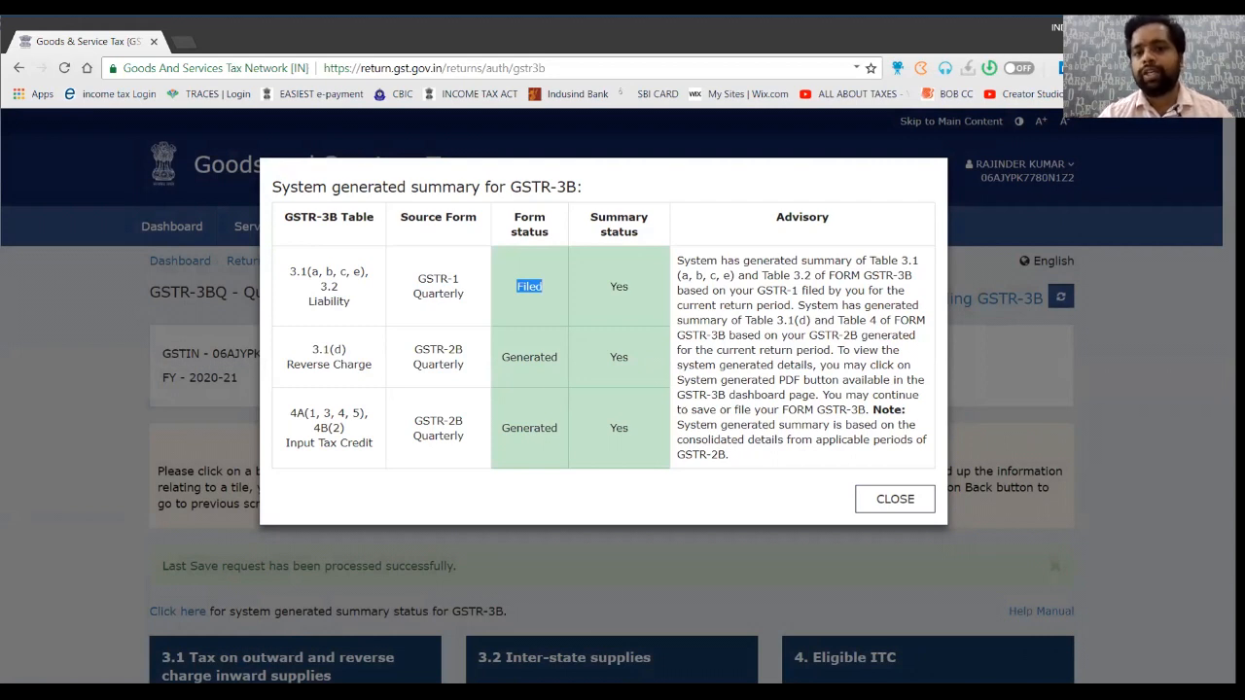
drag(311, 349, 373, 365)
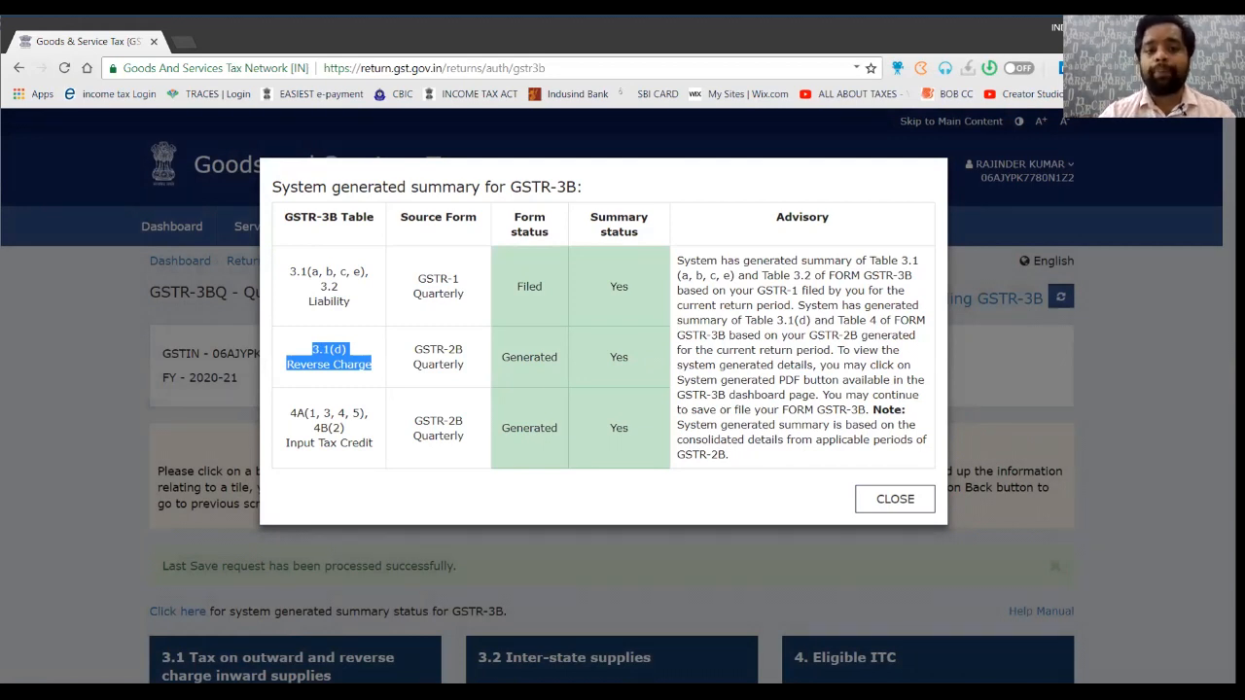
drag(414, 350, 463, 350)
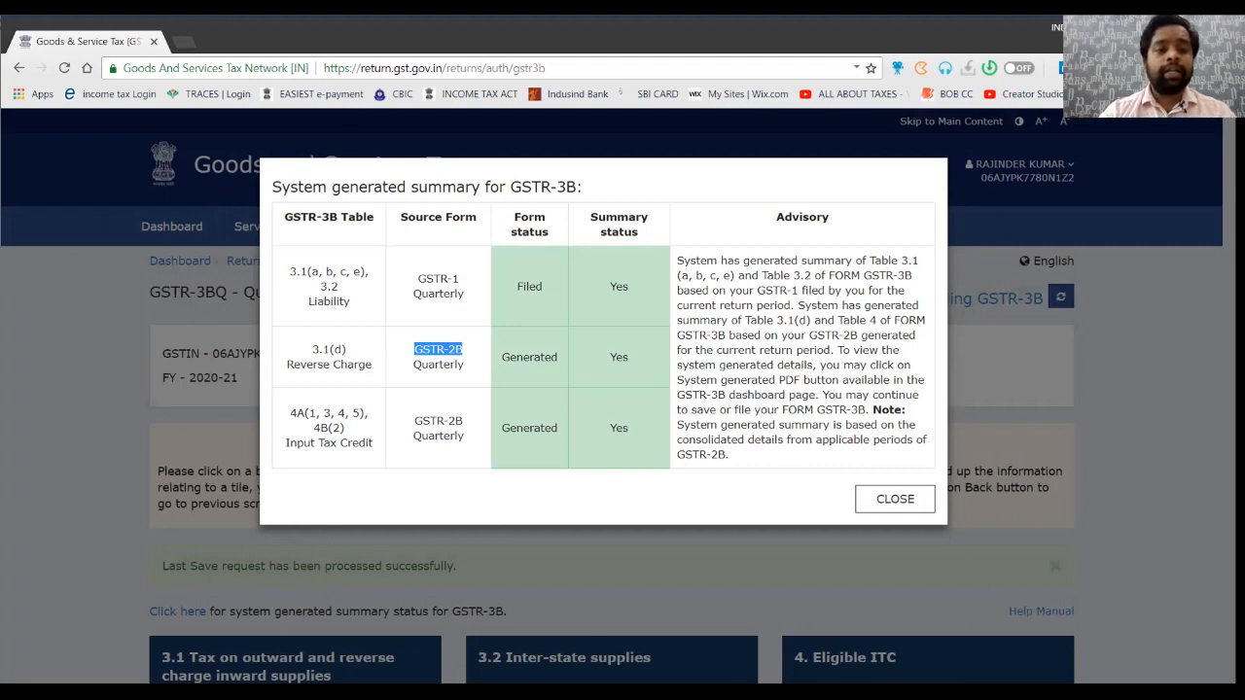
drag(290, 412, 374, 444)
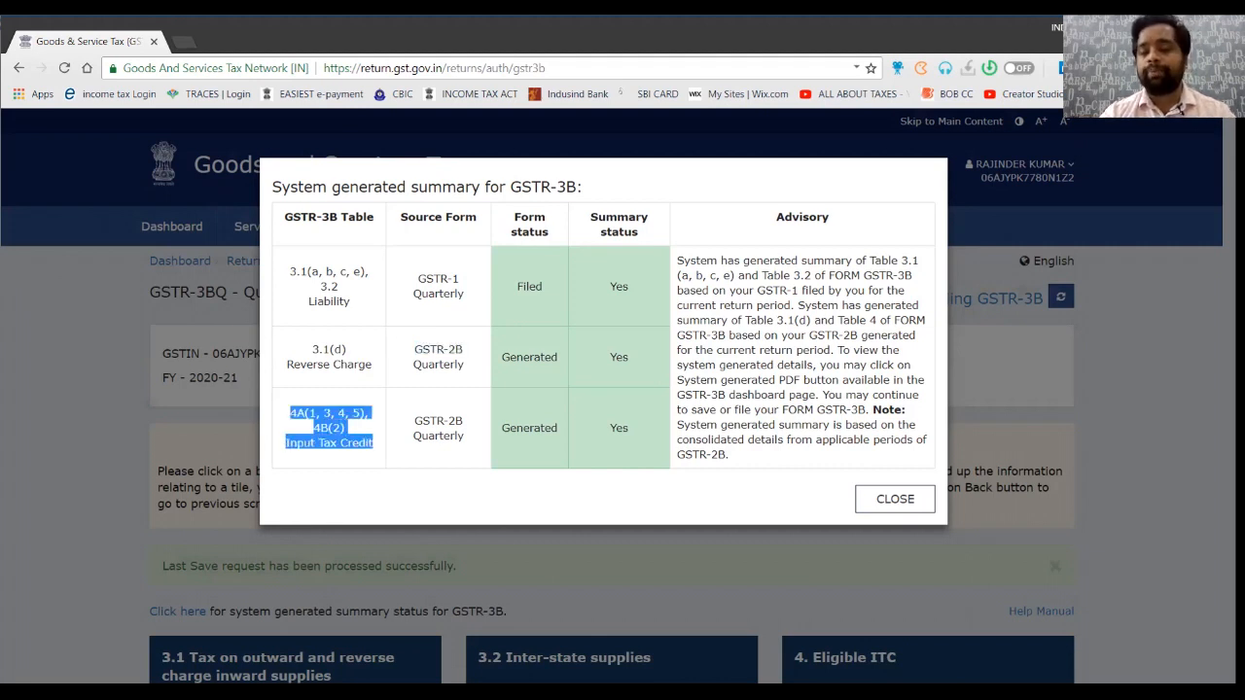
drag(413, 421, 463, 422)
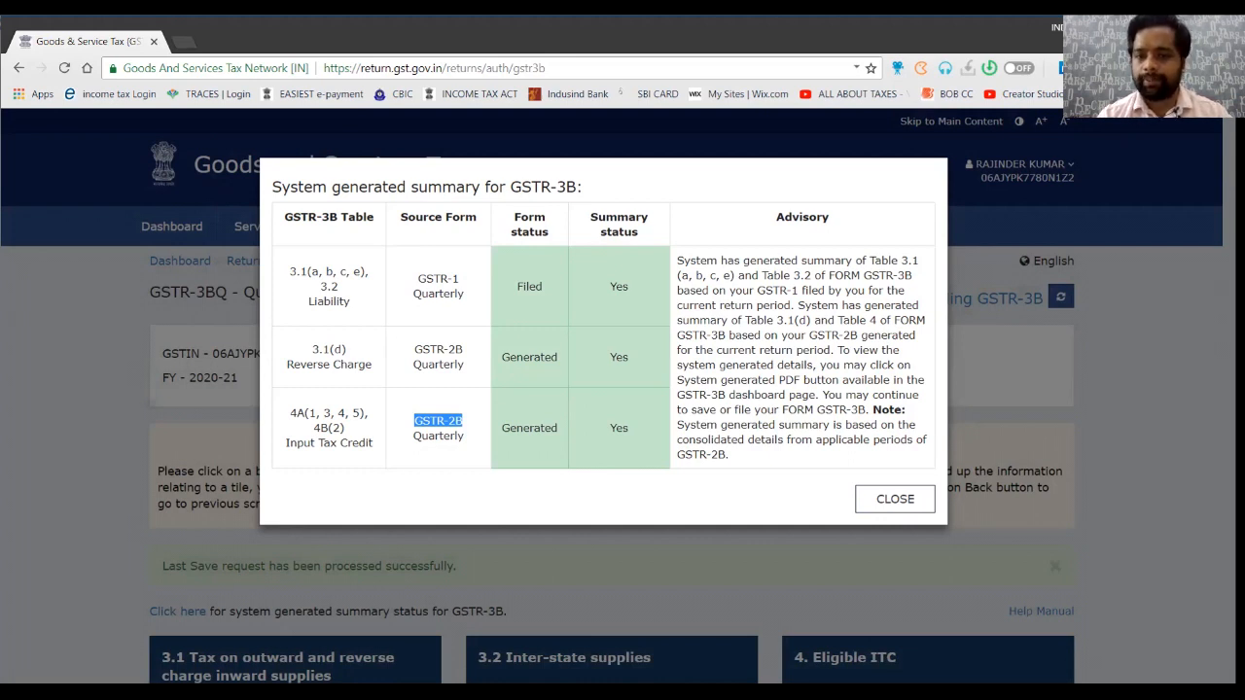
click(895, 499)
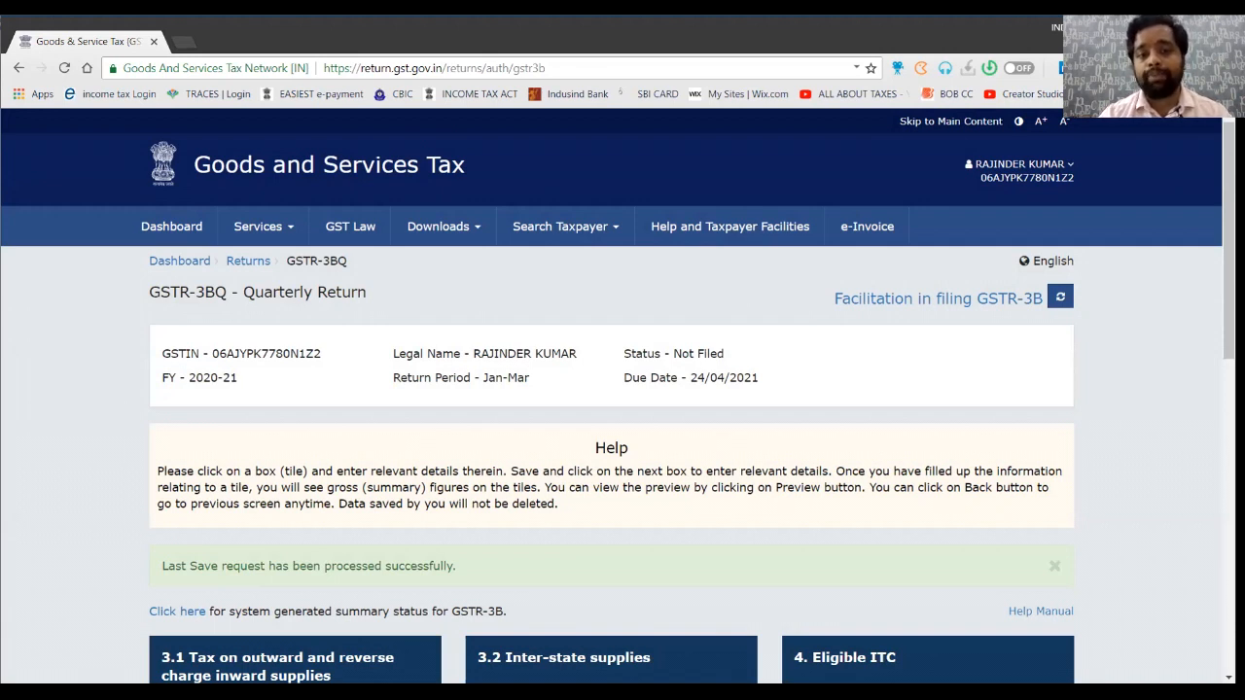
drag(484, 378, 529, 378)
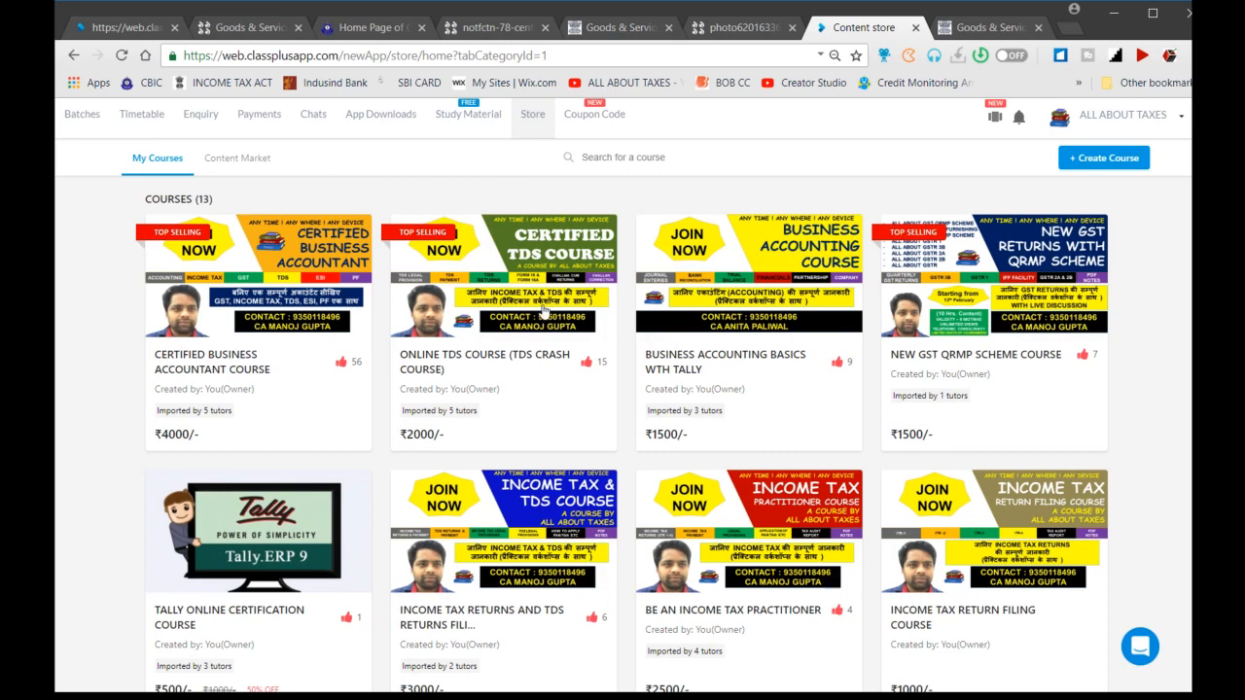
Switch to the Classplus store to browse the listed courses, and look through the chat messages
scroll(544, 311, down, 1)
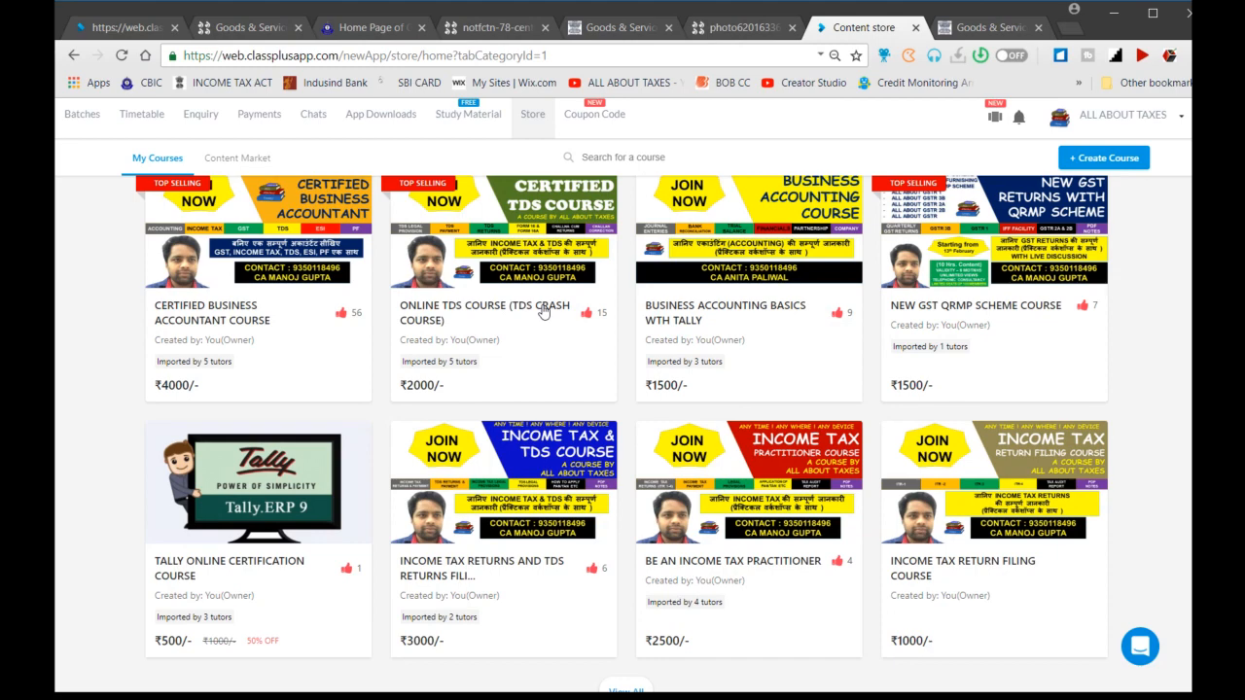
scroll(579, 314, up, 1)
scroll(579, 315, down, 1)
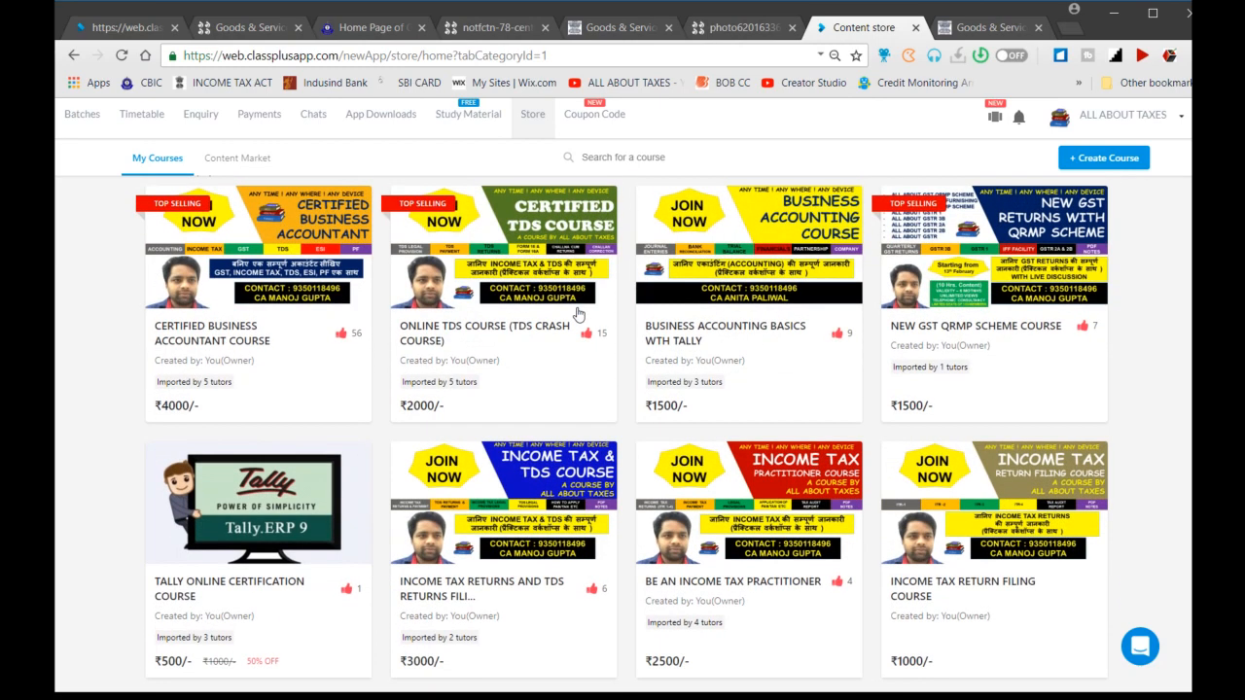
scroll(579, 315, up, 1)
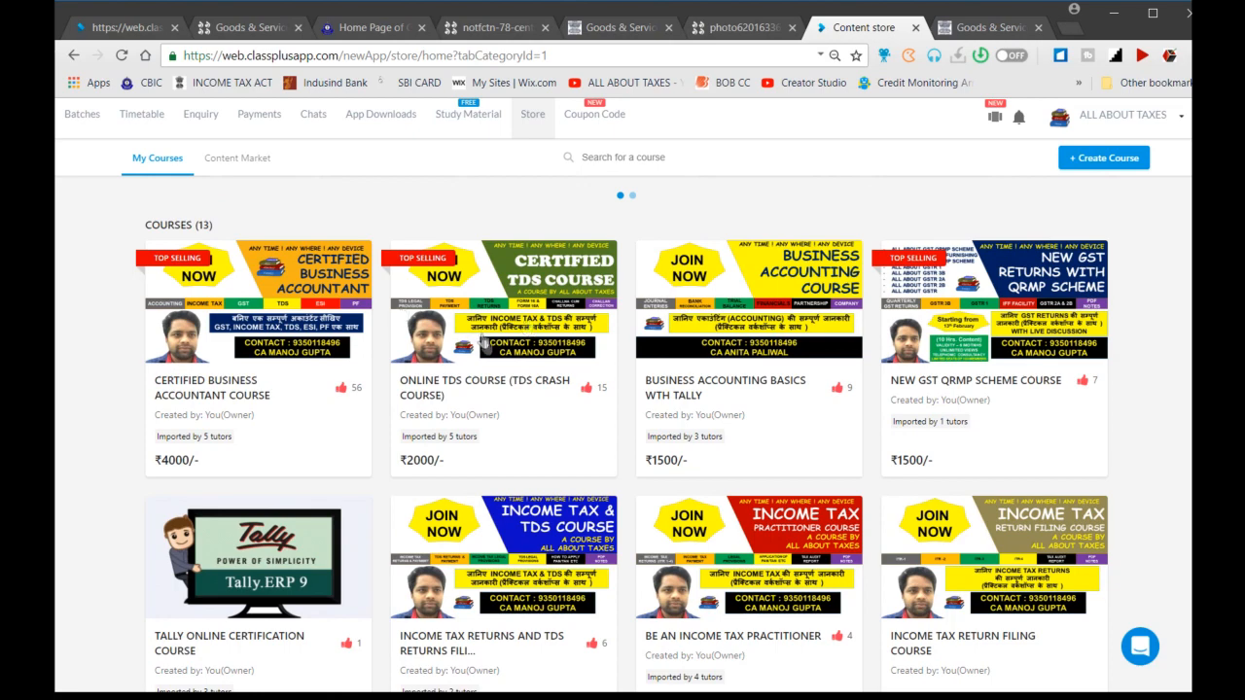
scroll(487, 347, down, 1)
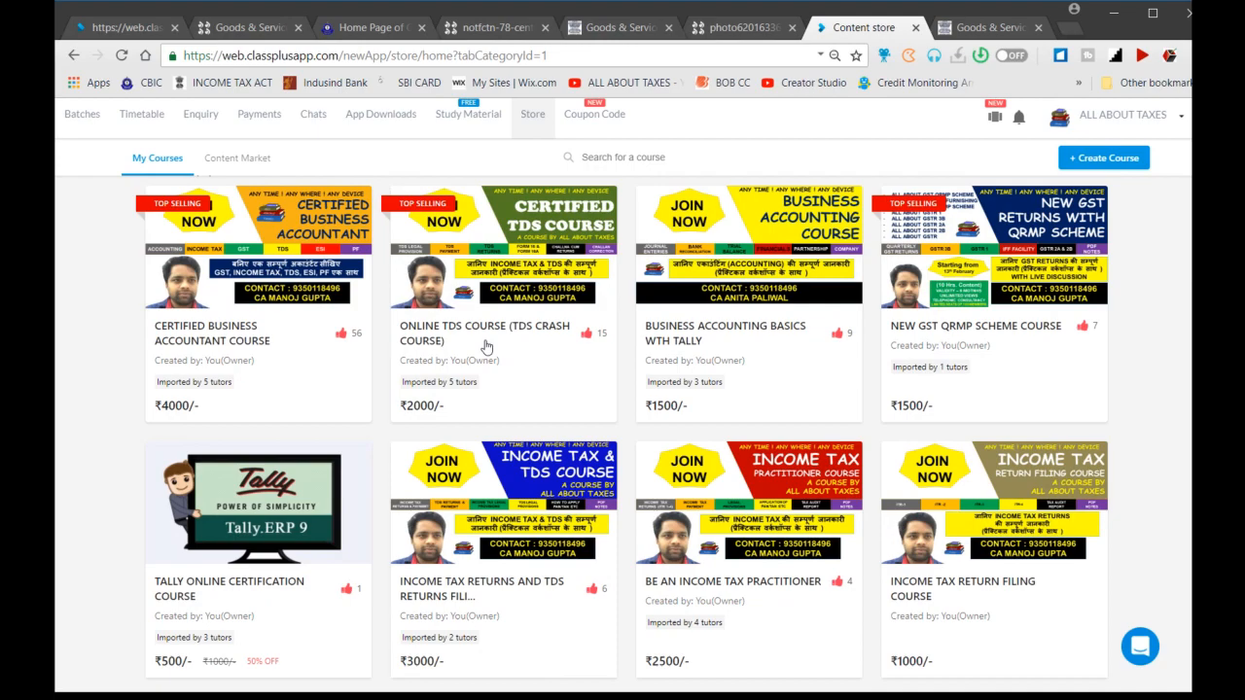
scroll(486, 347, down, 1)
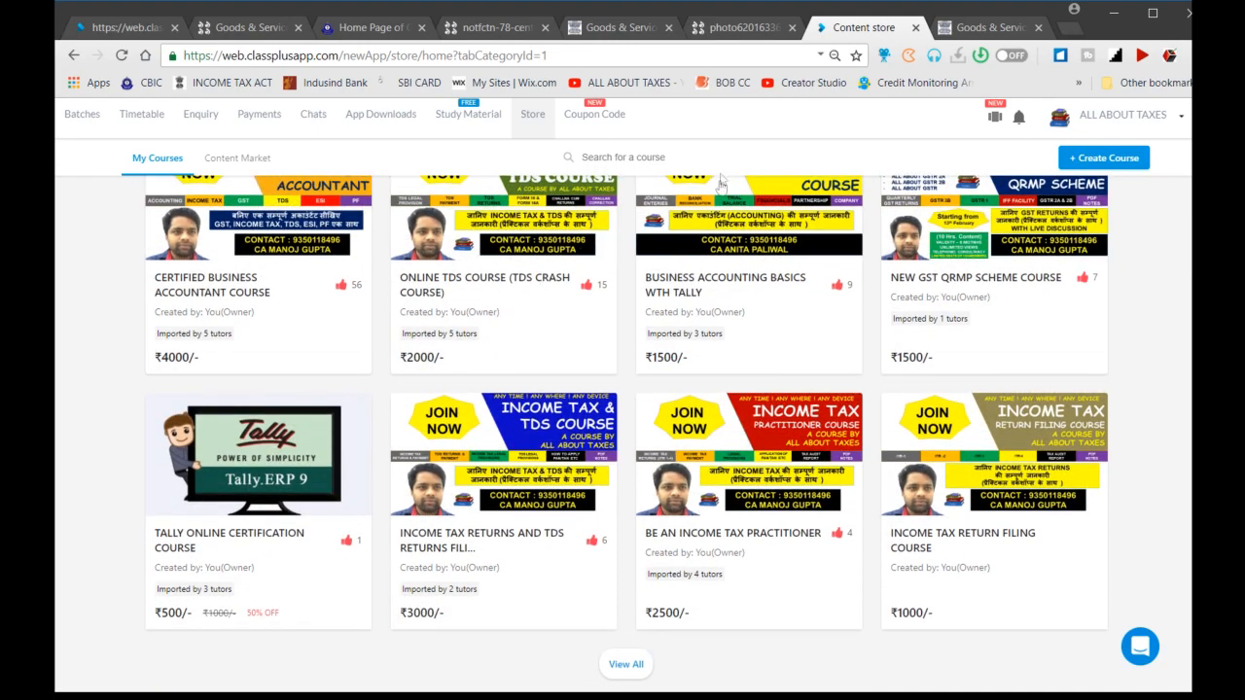
scroll(651, 234, up, 1)
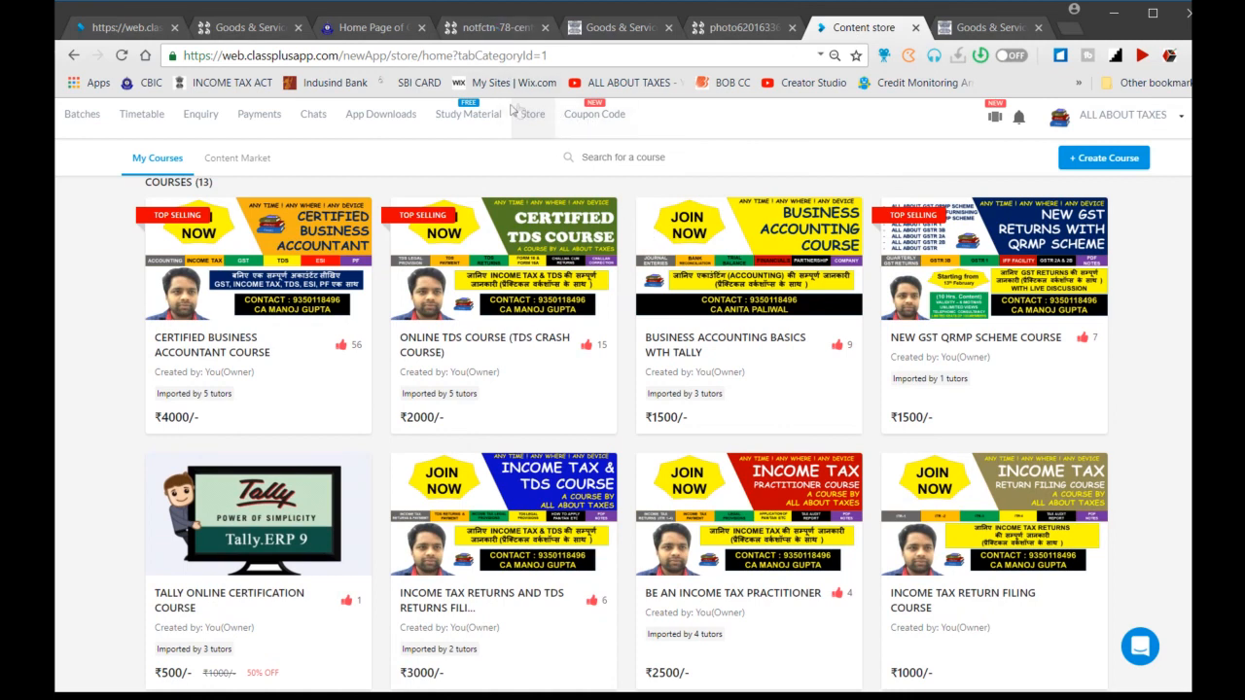
click(317, 116)
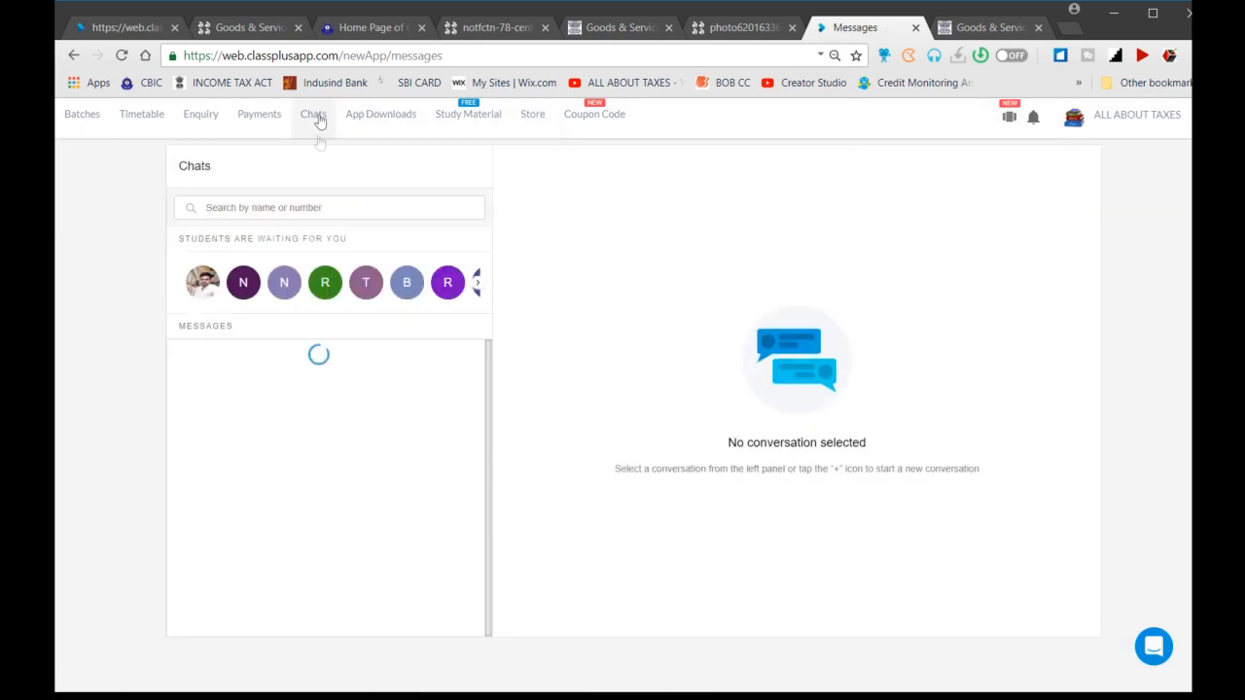
scroll(333, 431, down, 1)
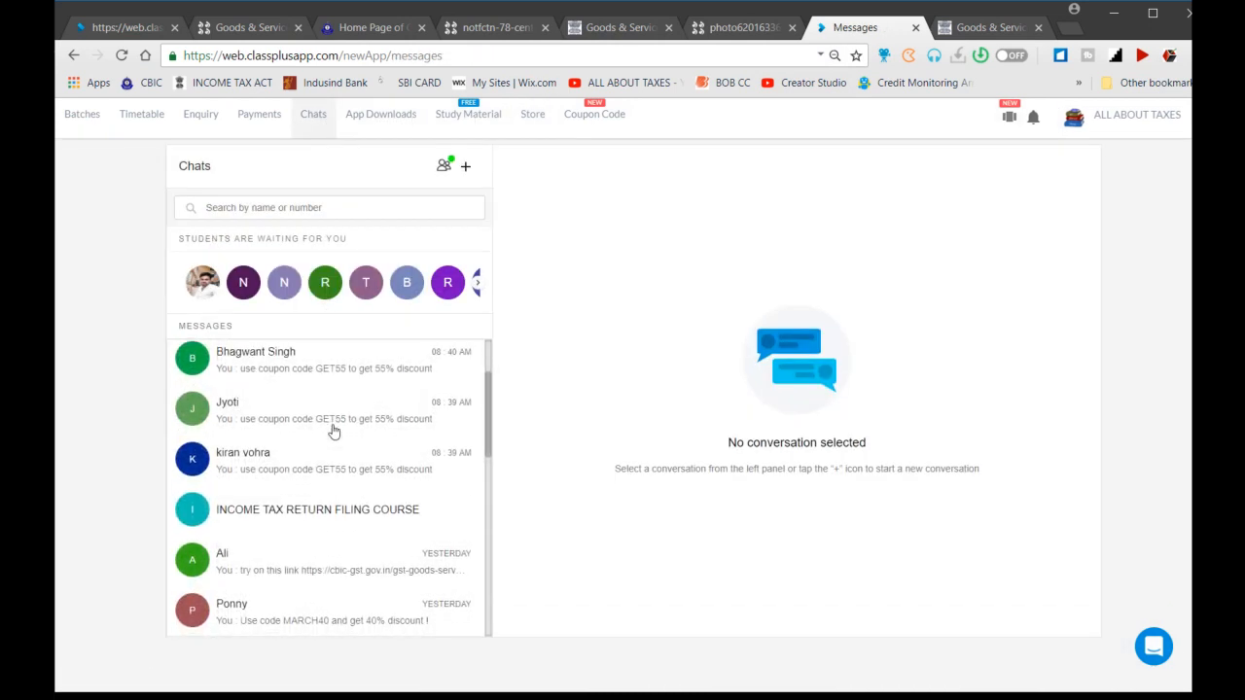
scroll(332, 431, up, 1)
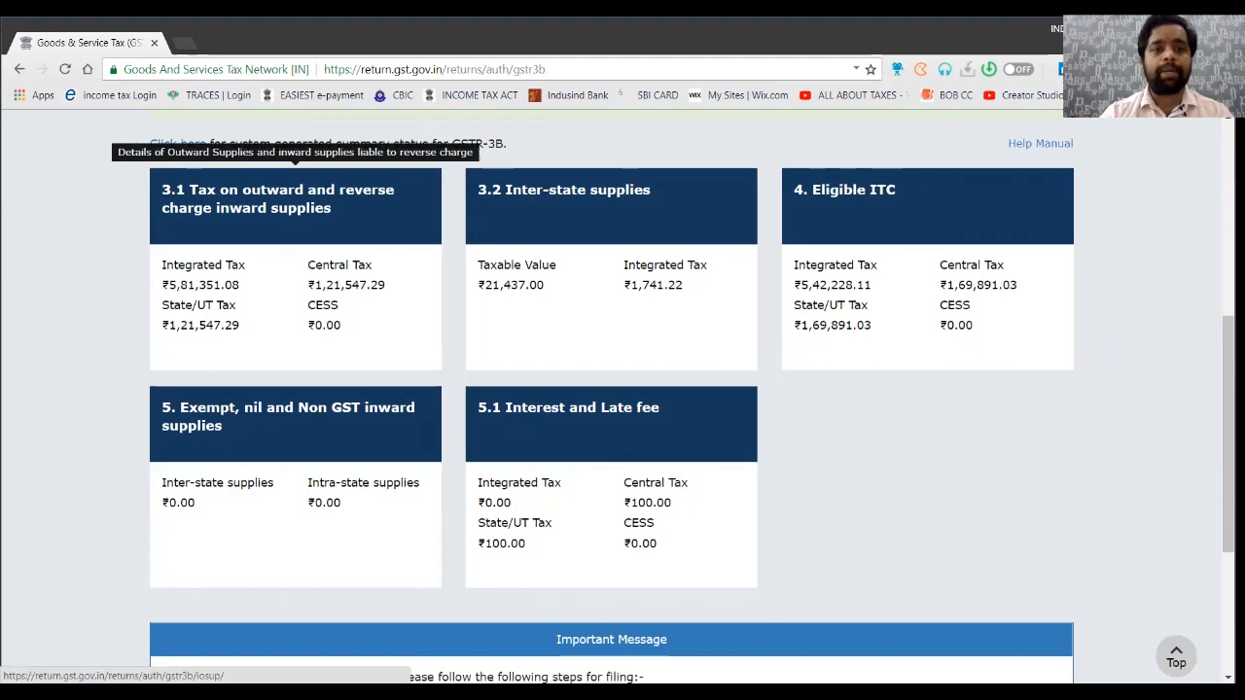
Open table 3.1 Tax on outward and reverse charge inward supplies and acknowledge the guidelines for refund of IGST paid on exports
click(292, 199)
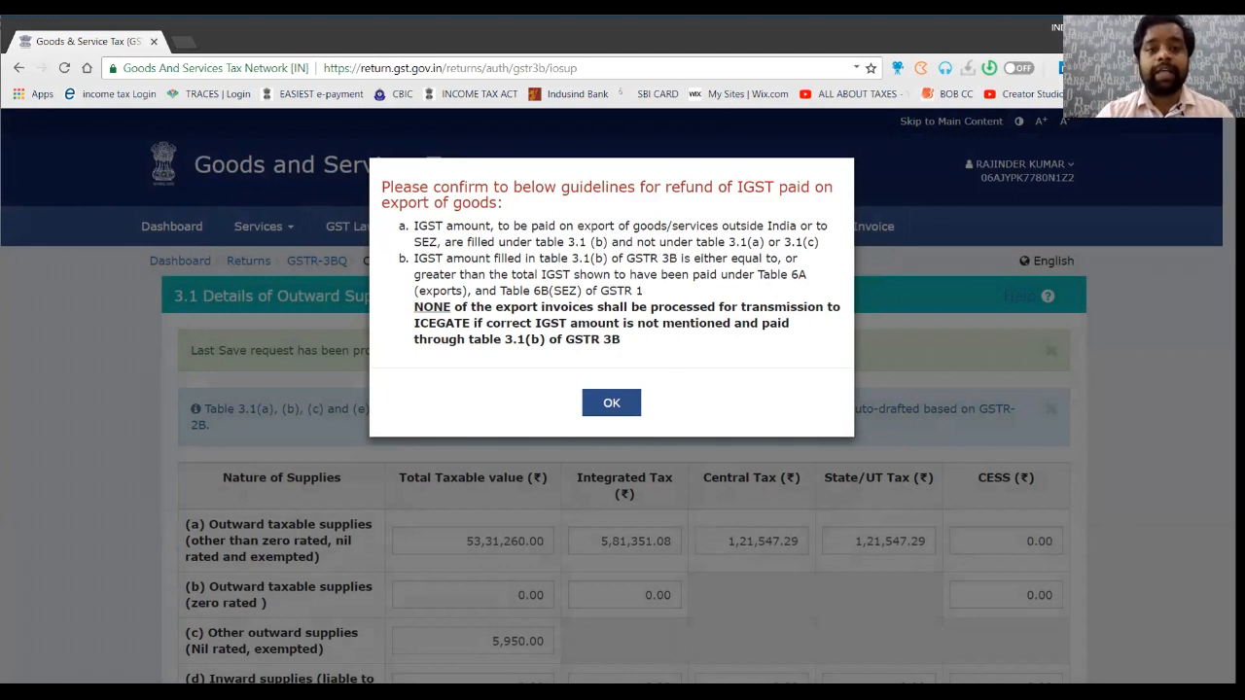
drag(414, 226, 718, 225)
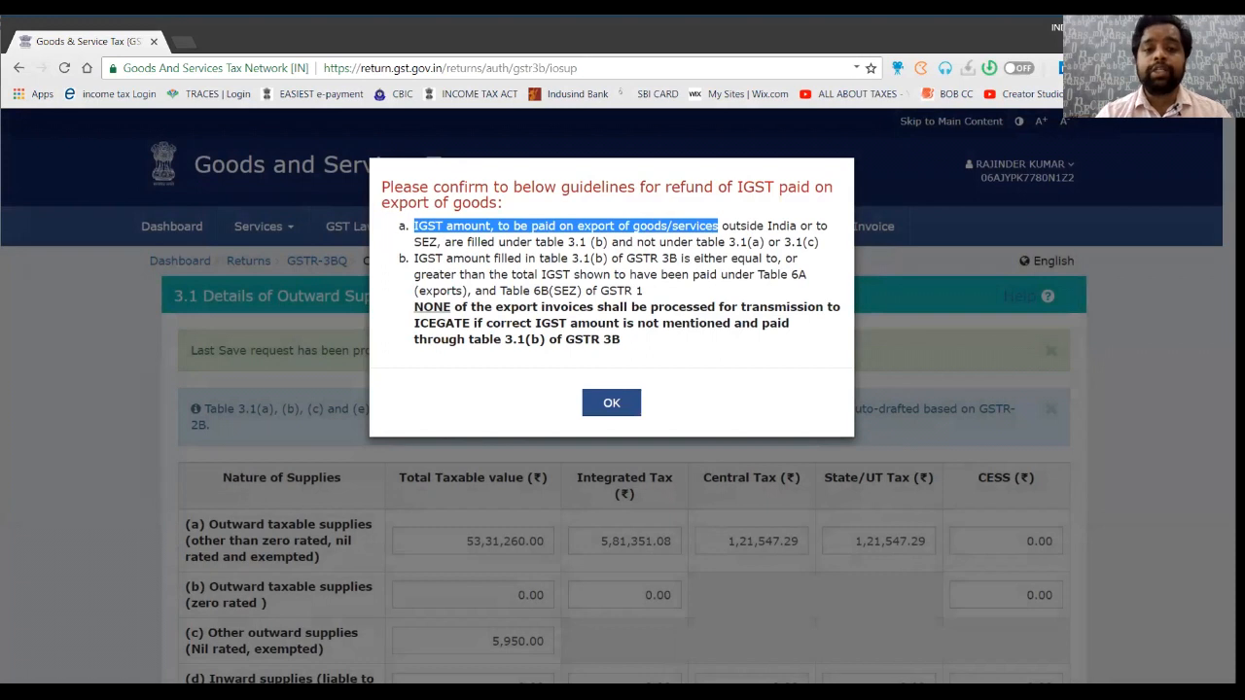
drag(445, 242, 611, 241)
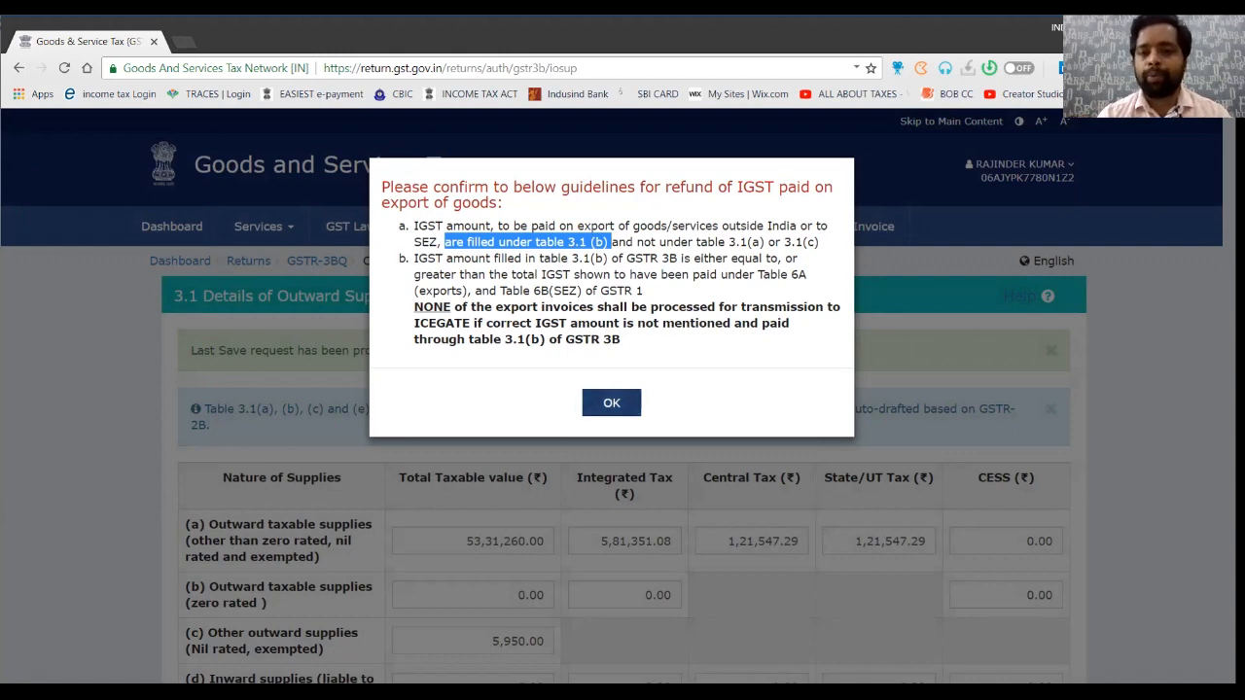
key(Return)
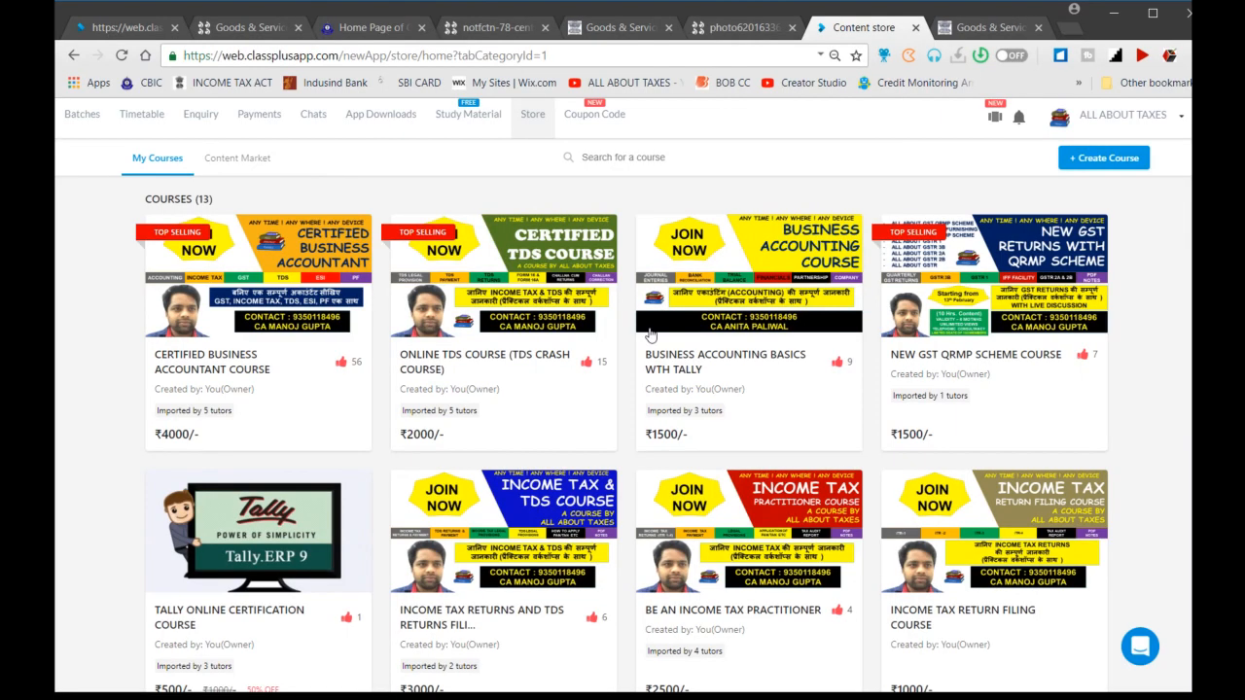
Examine the course listings in the Classplus store and the list of student chats
scroll(544, 311, down, 1)
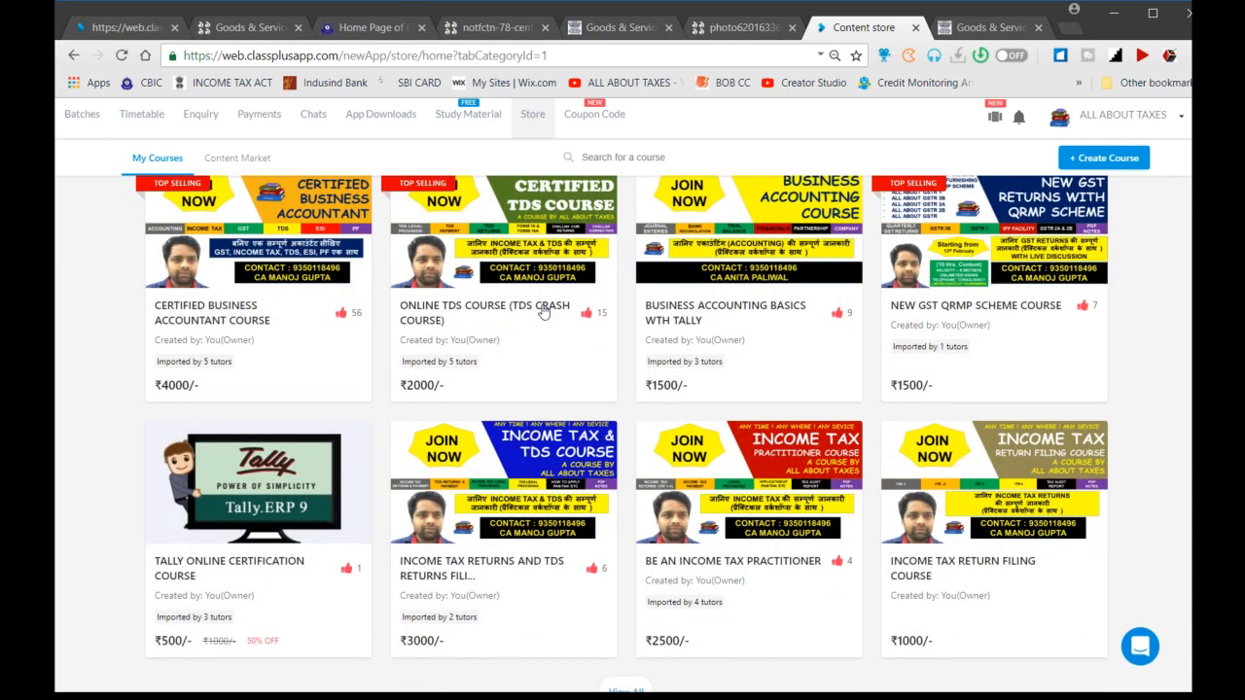
scroll(578, 312, up, 1)
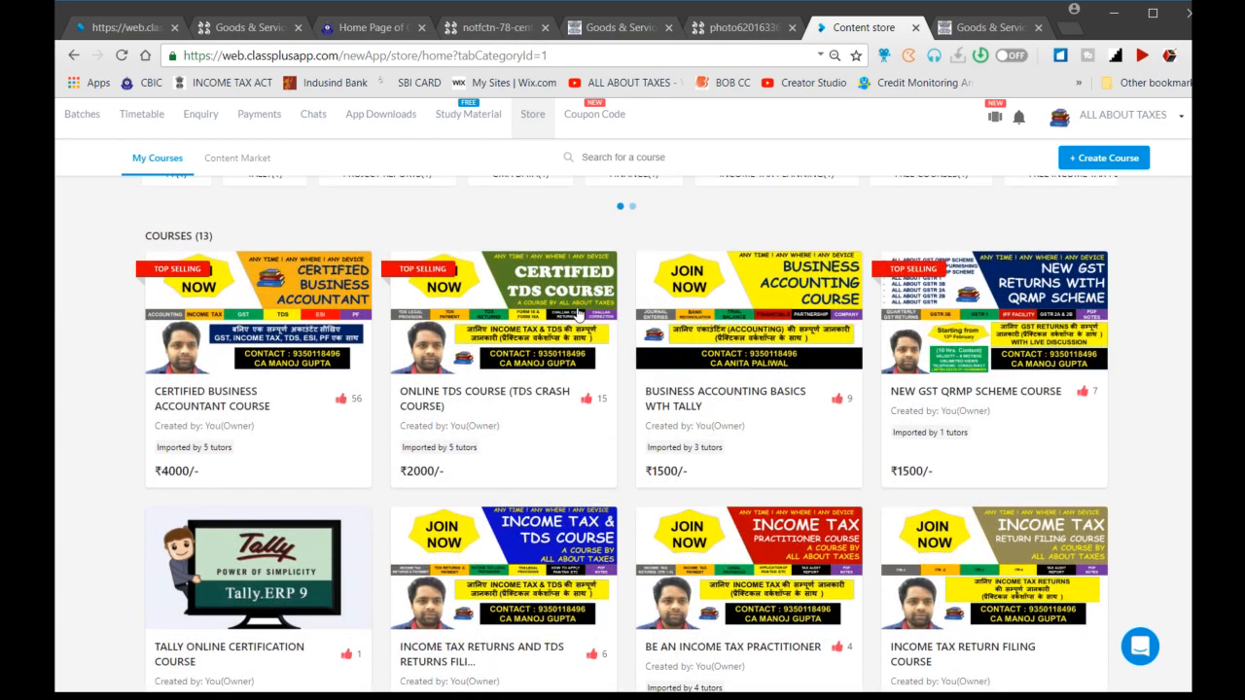
scroll(577, 314, down, 1)
scroll(578, 313, up, 1)
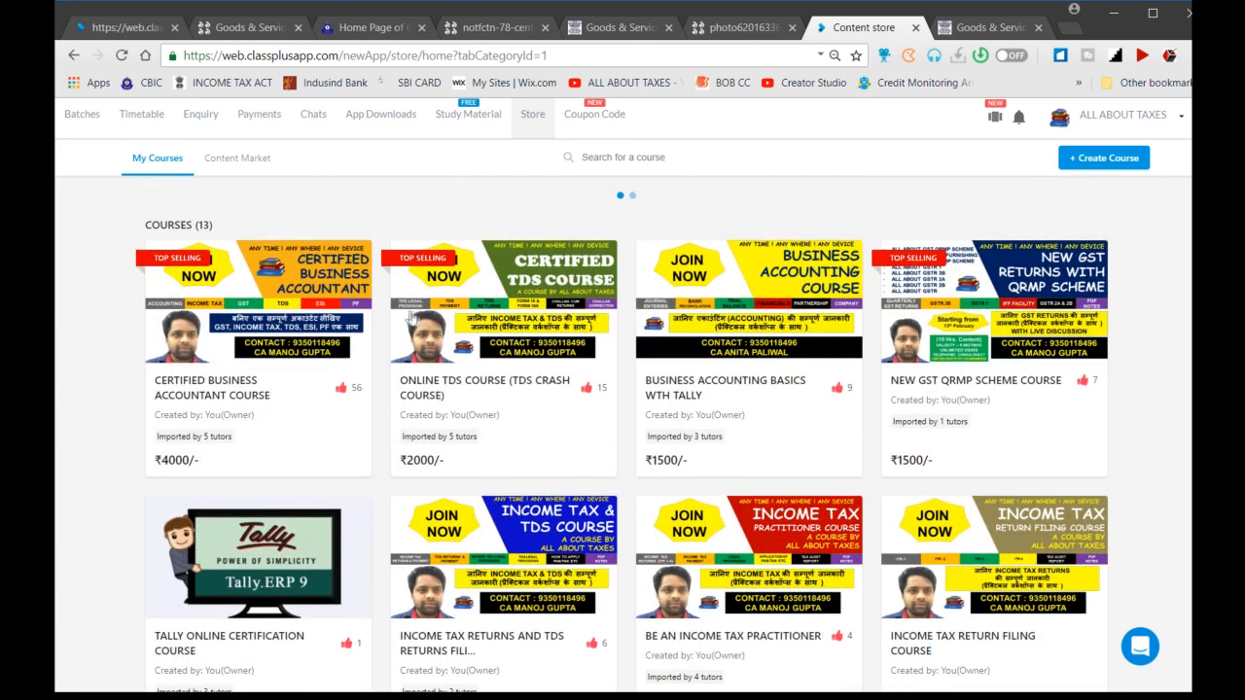
scroll(486, 347, down, 1)
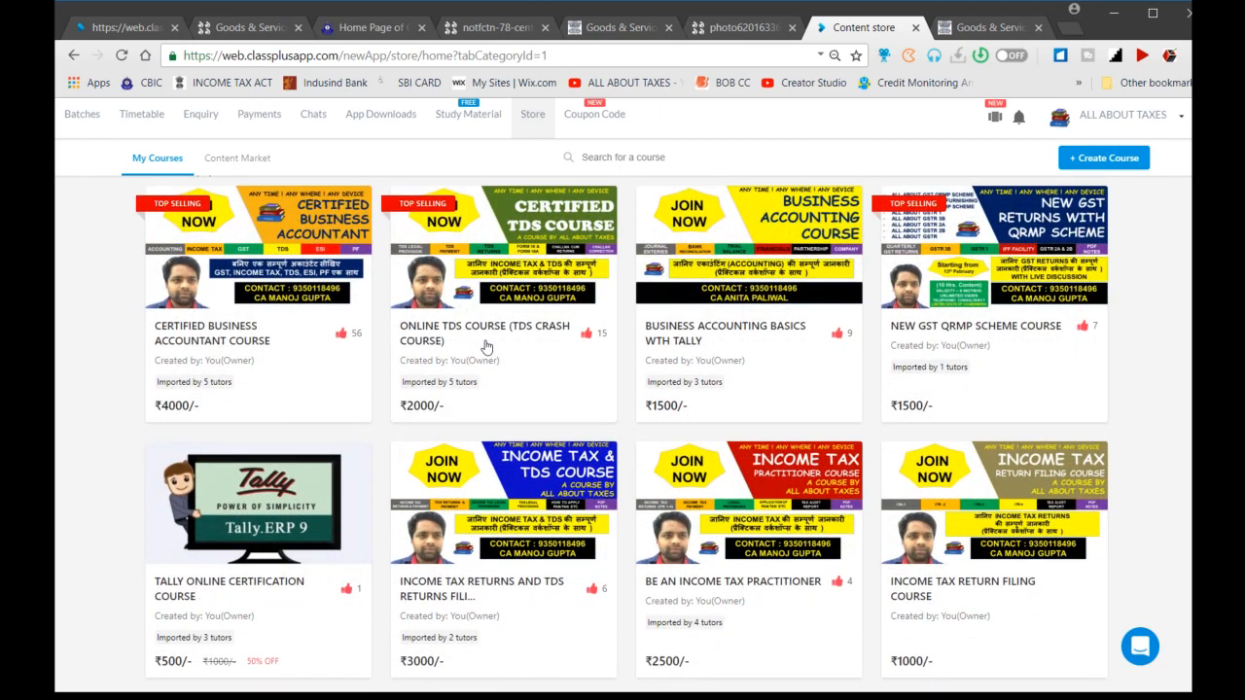
scroll(487, 348, down, 1)
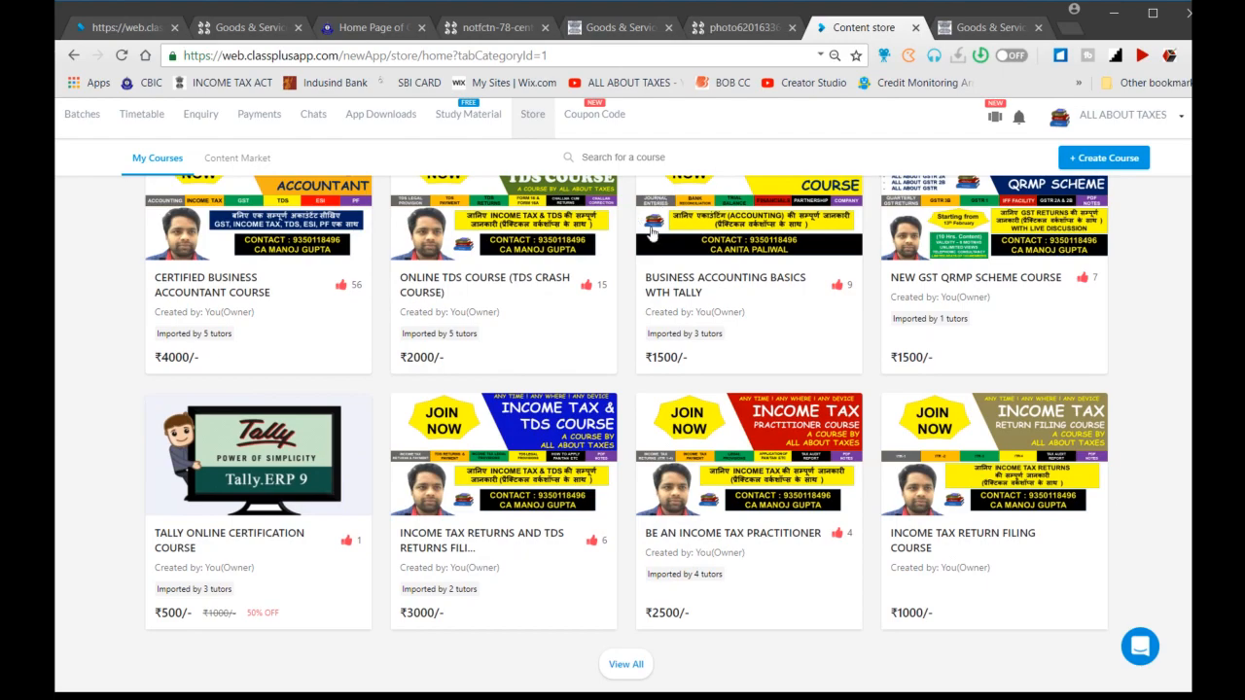
scroll(652, 233, up, 1)
scroll(652, 234, up, 1)
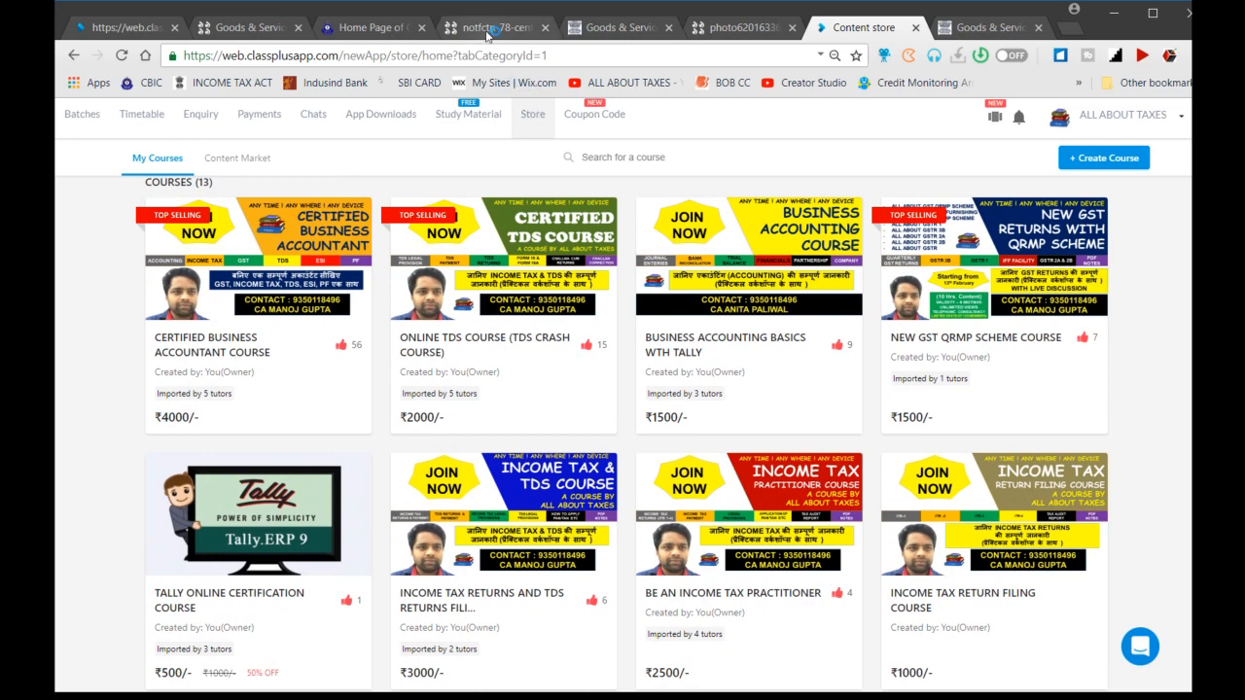
click(313, 115)
scroll(330, 428, down, 1)
scroll(332, 431, up, 1)
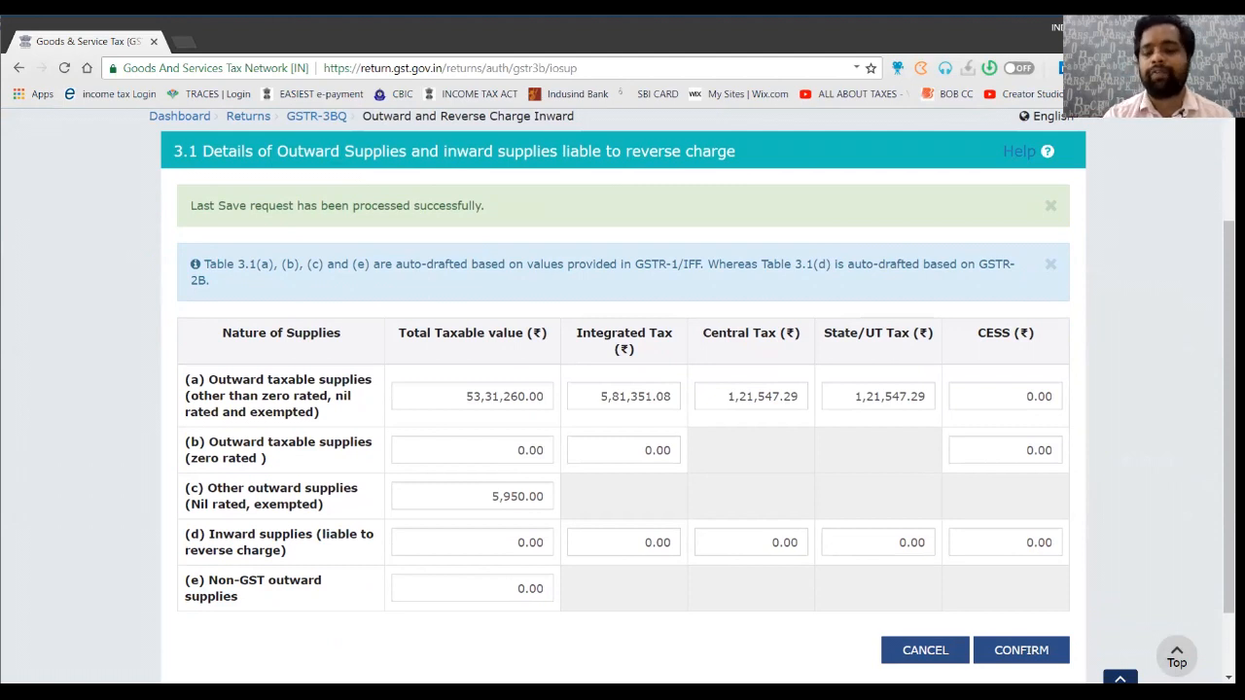
Examine the taxable value and the integrated, central and state tax amounts in row (a) Outward taxable supplies
drag(319, 412, 185, 379)
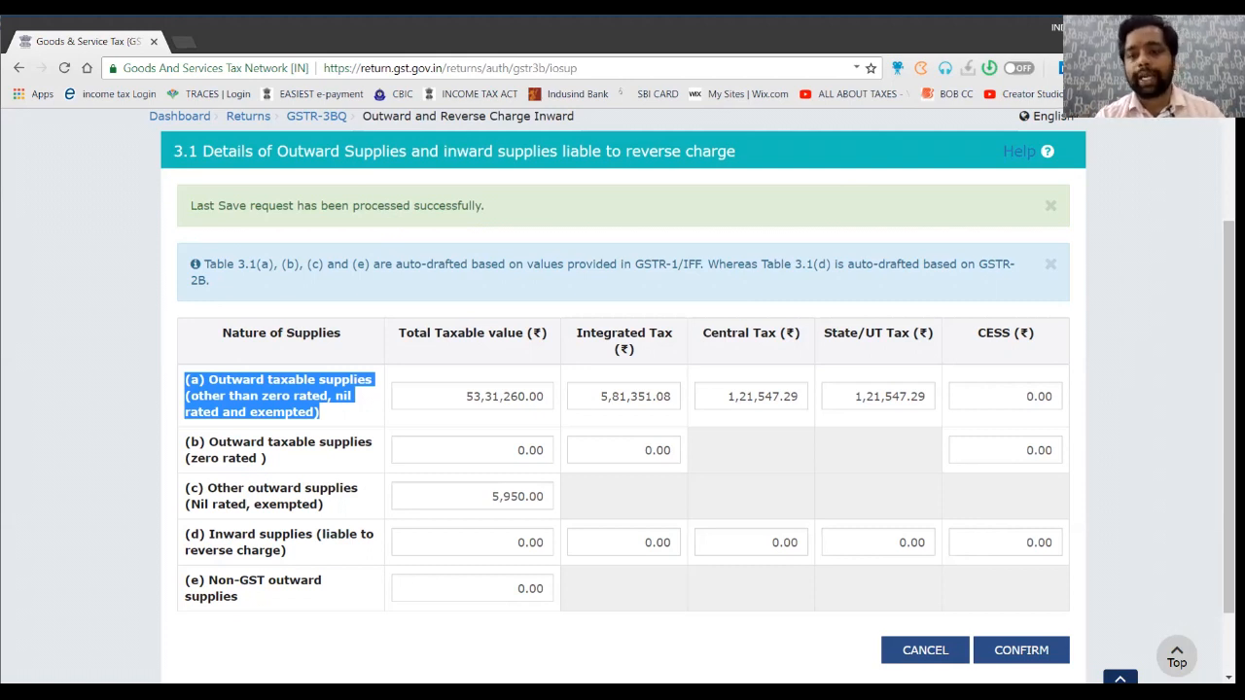
click(323, 413)
drag(466, 396, 541, 396)
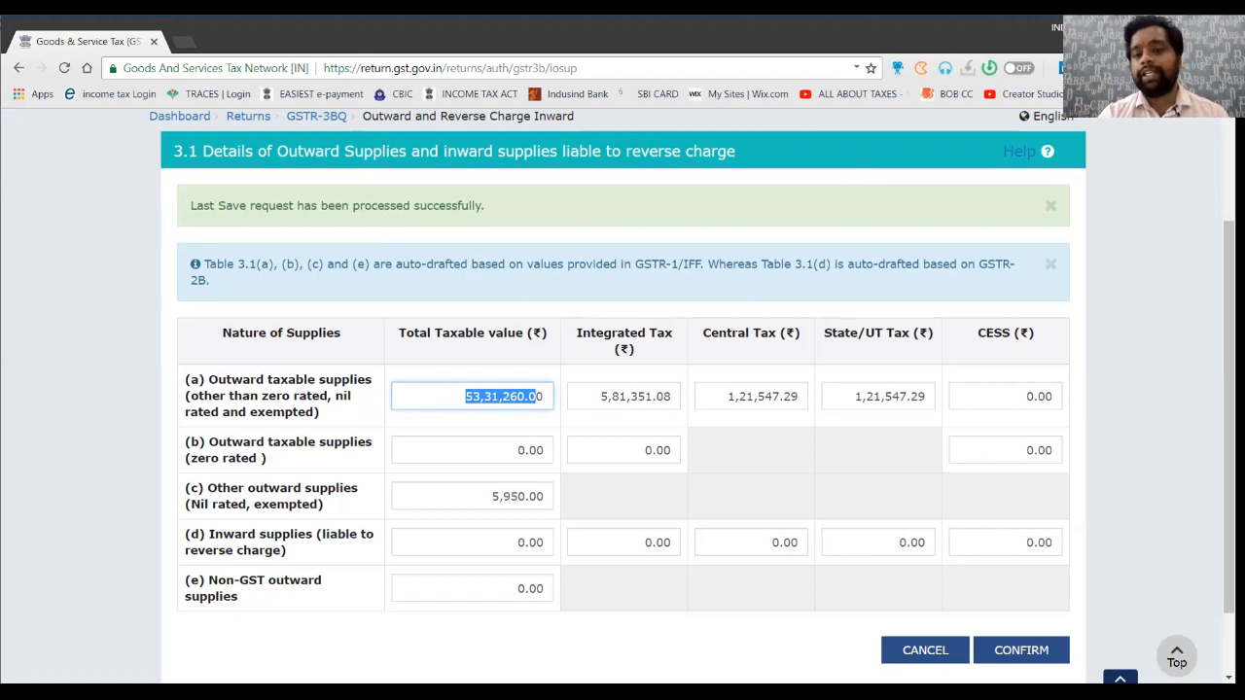
key(Tab)
key(Tab)
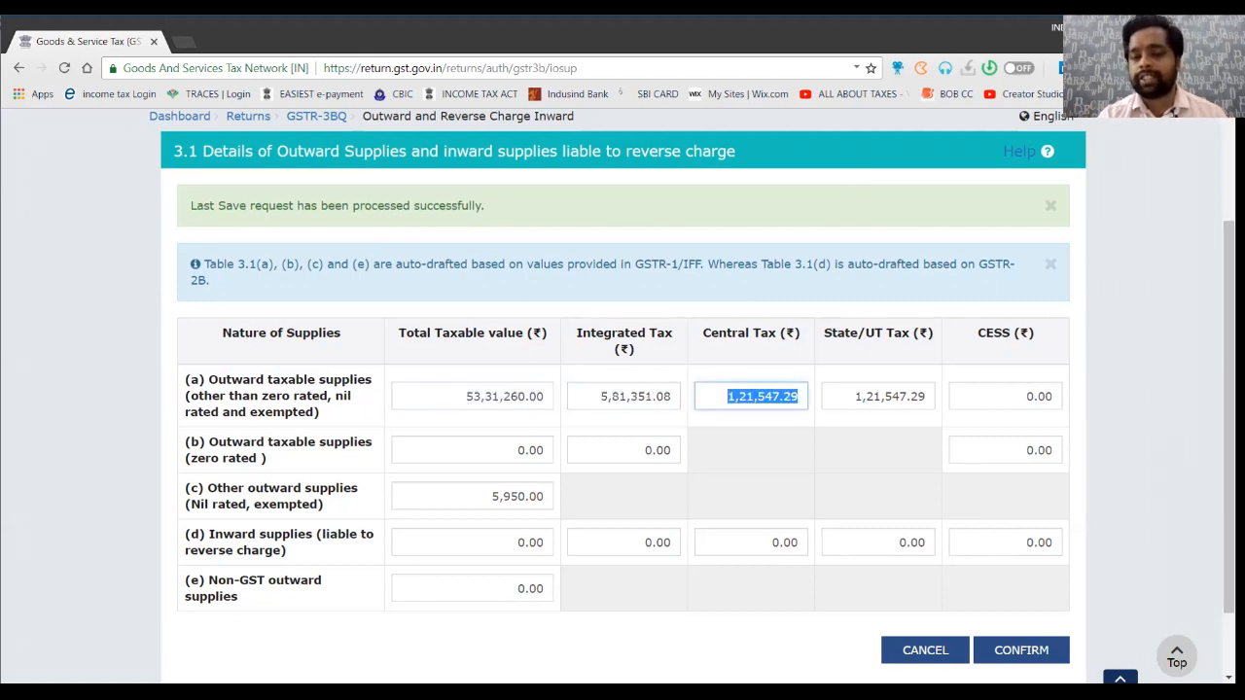
key(Tab)
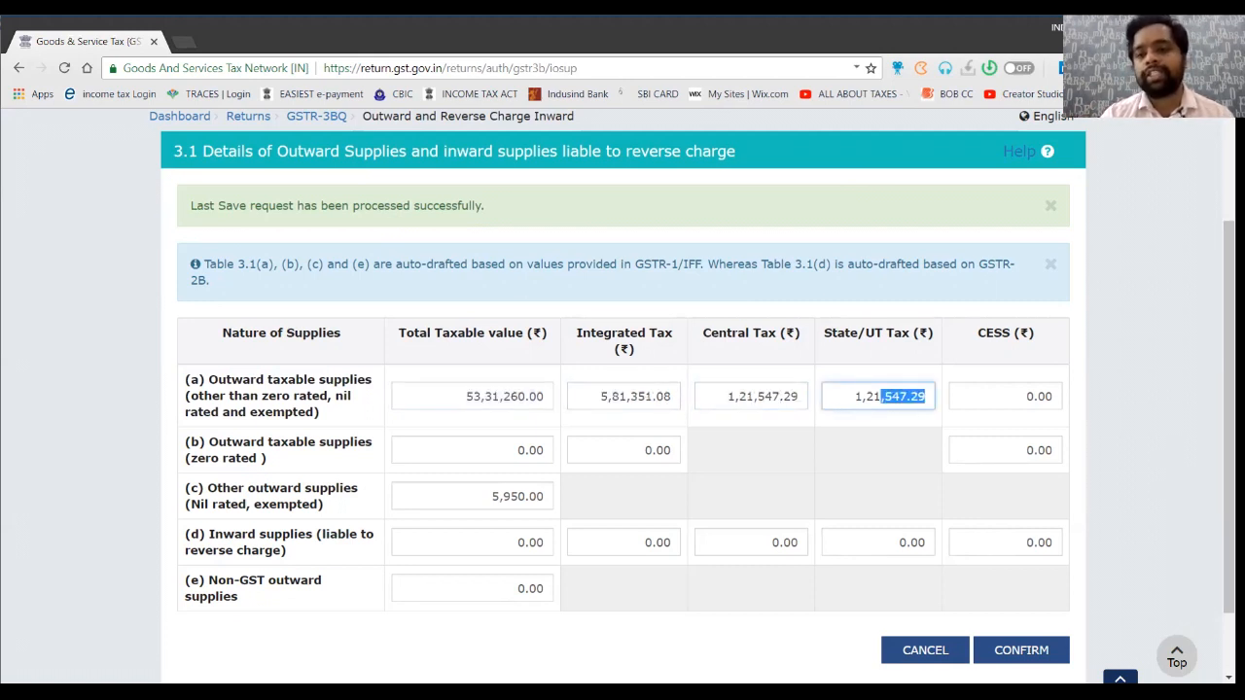
click(877, 465)
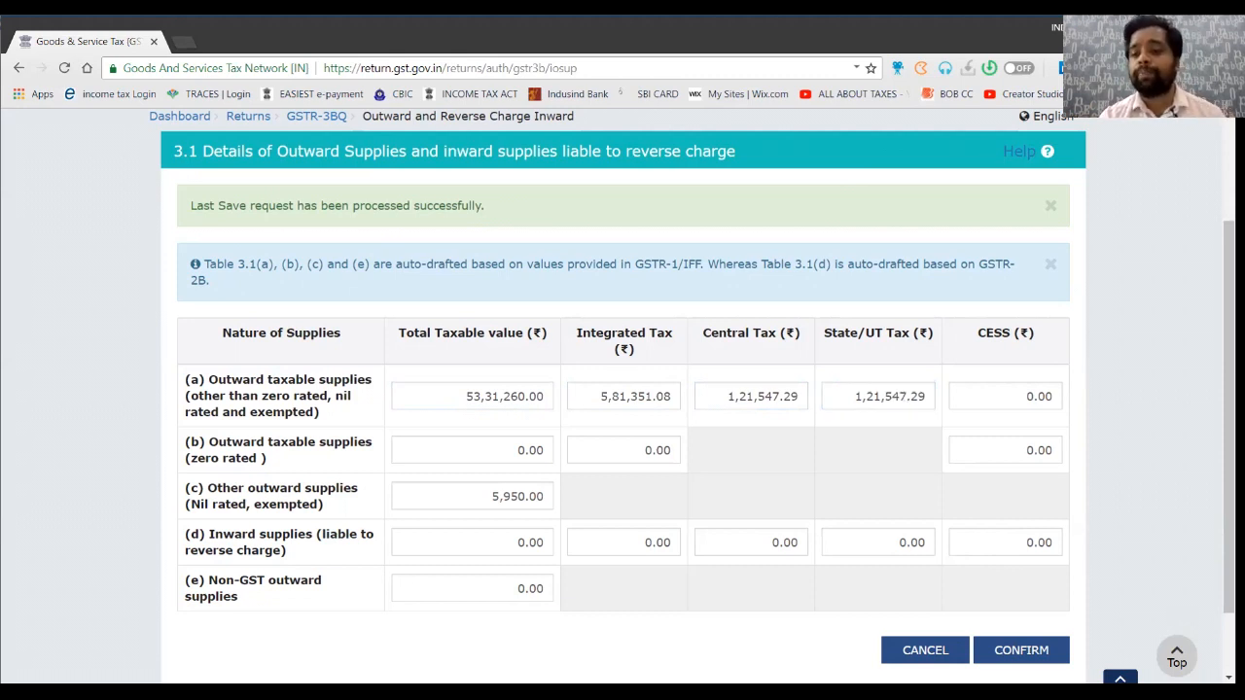
mouse_move(513, 397)
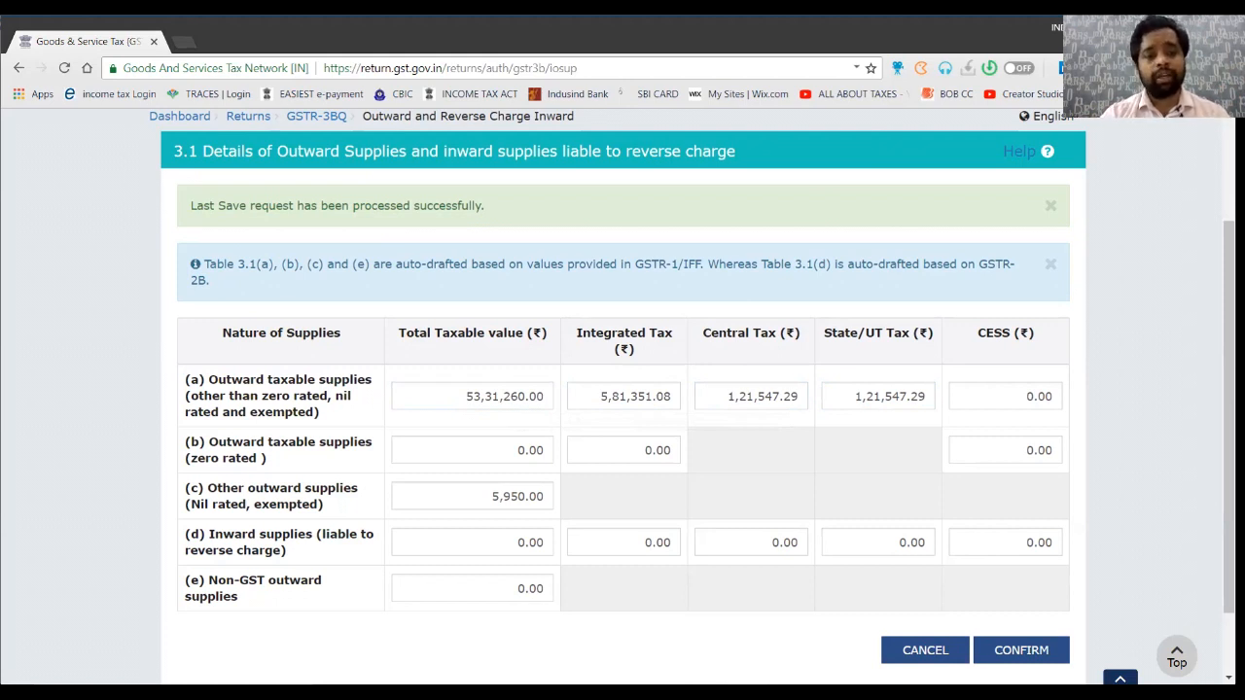
Check rows (b) zero rated and (c) nil rated, exempted outward supplies in table 3.1
drag(206, 443, 266, 460)
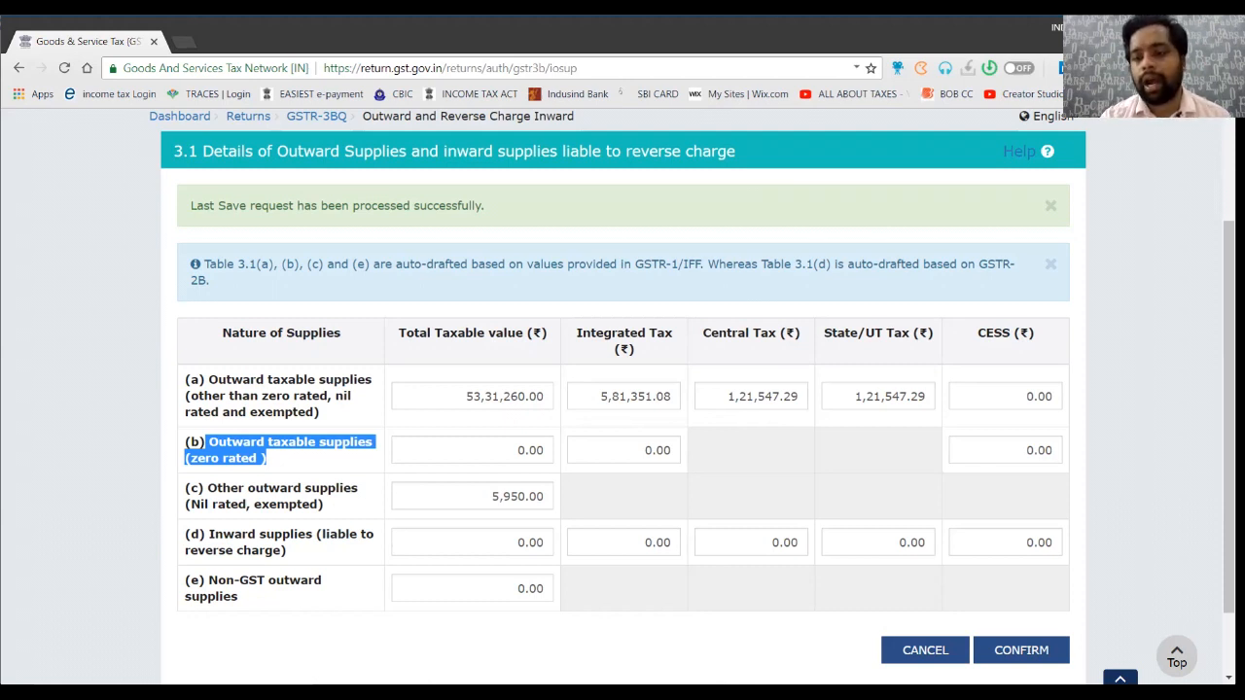
click(474, 450)
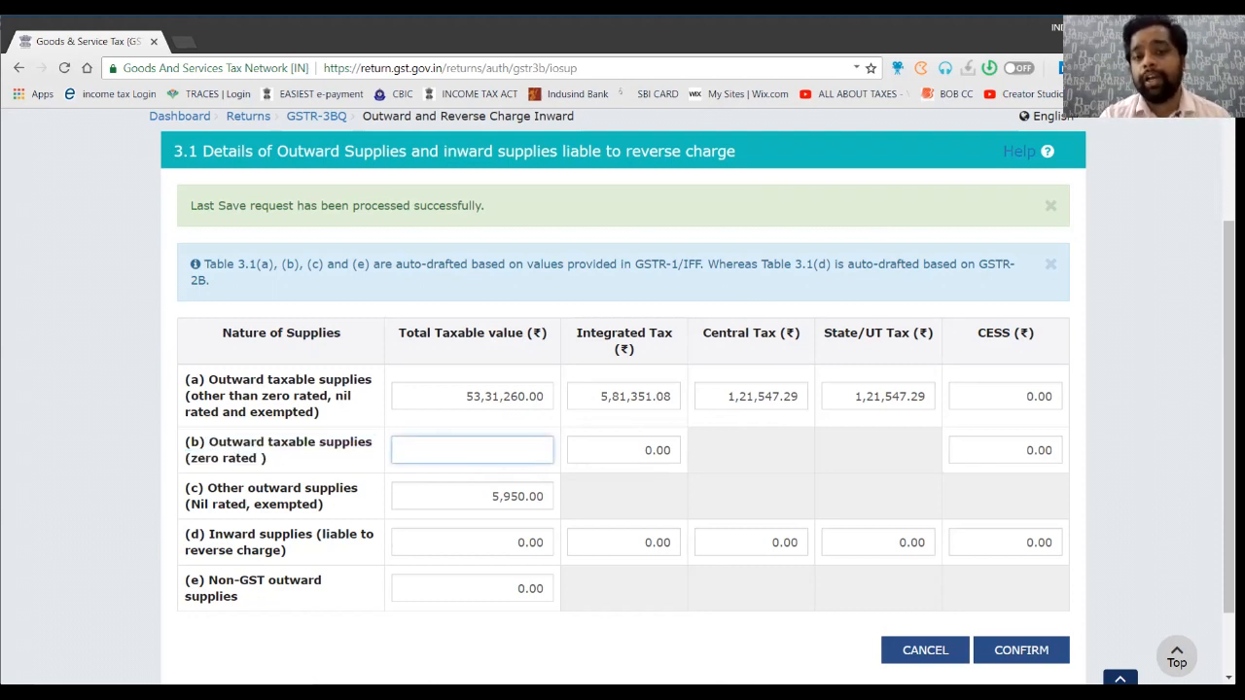
click(624, 450)
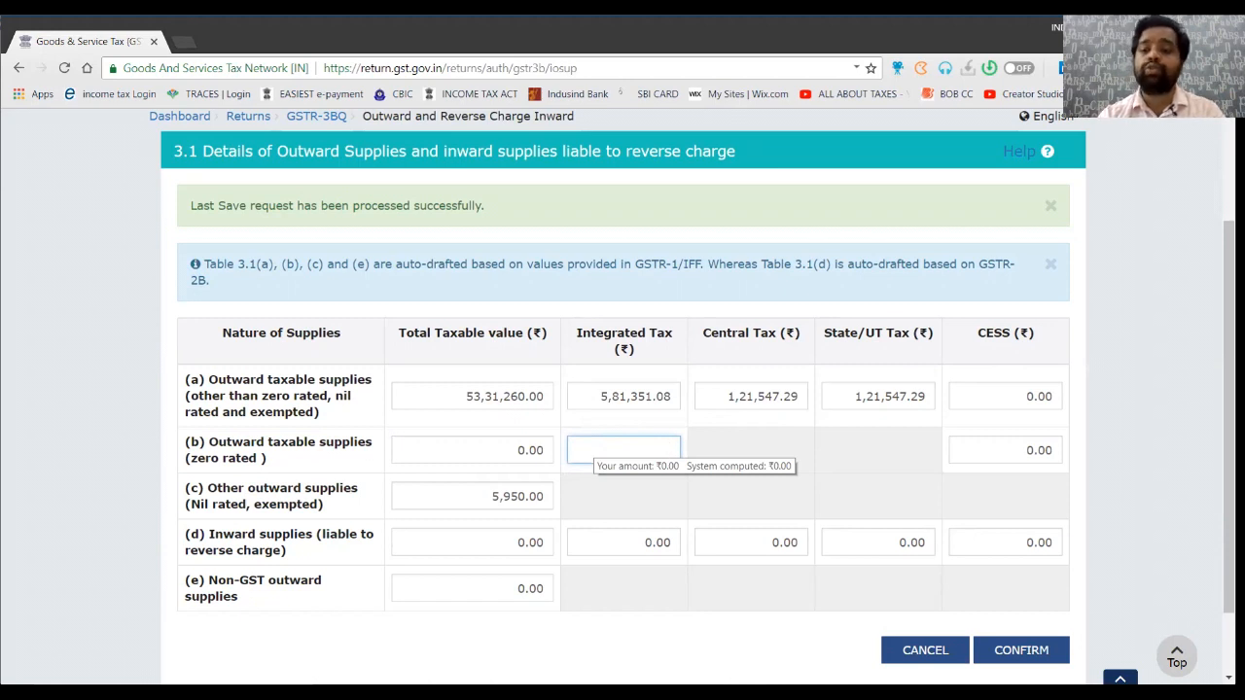
click(751, 450)
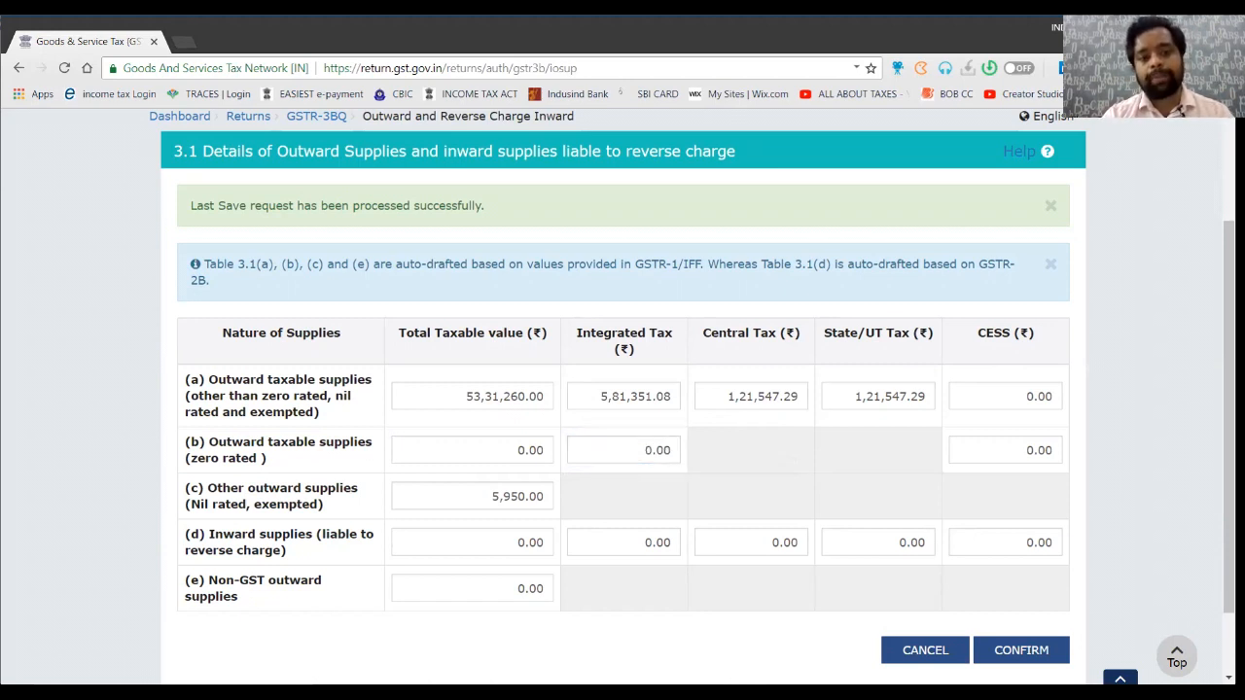
drag(207, 488, 324, 504)
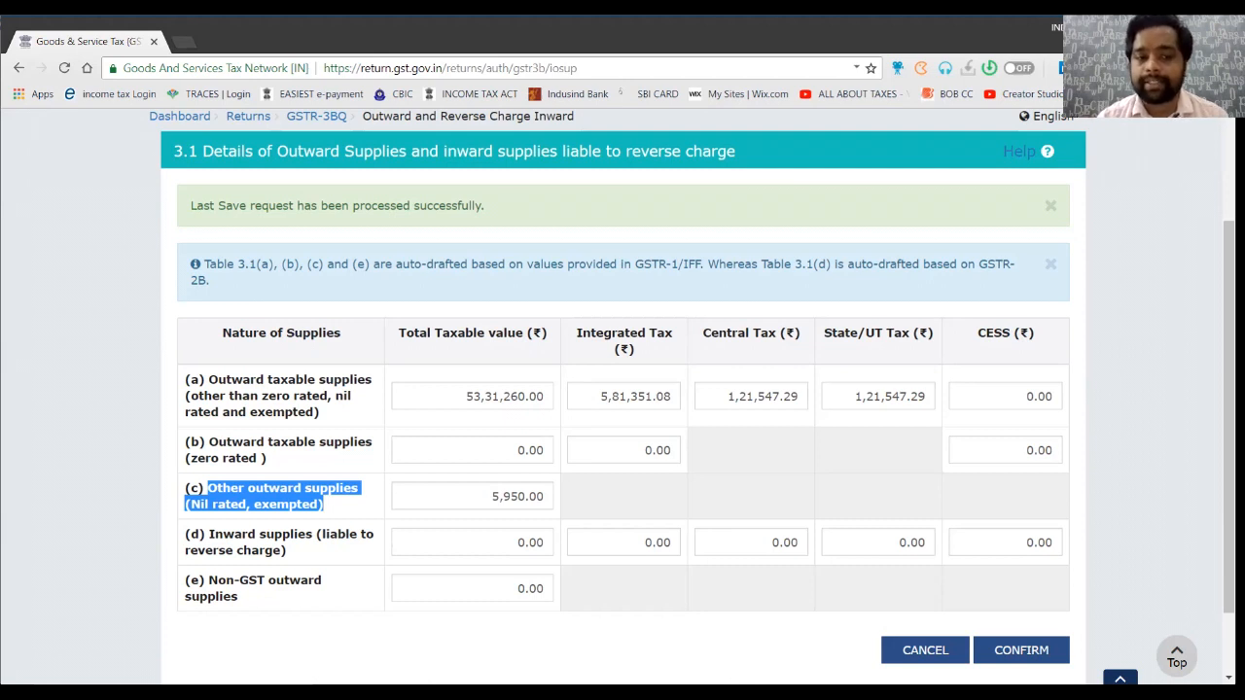
click(343, 503)
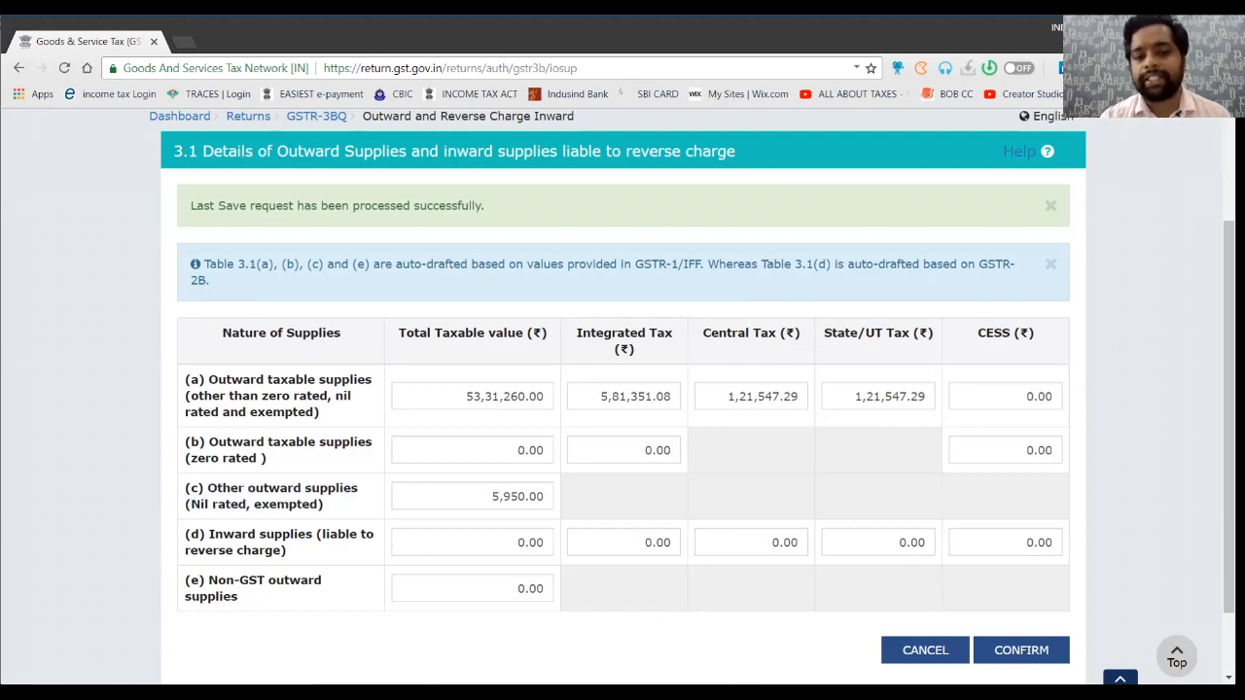
click(443, 495)
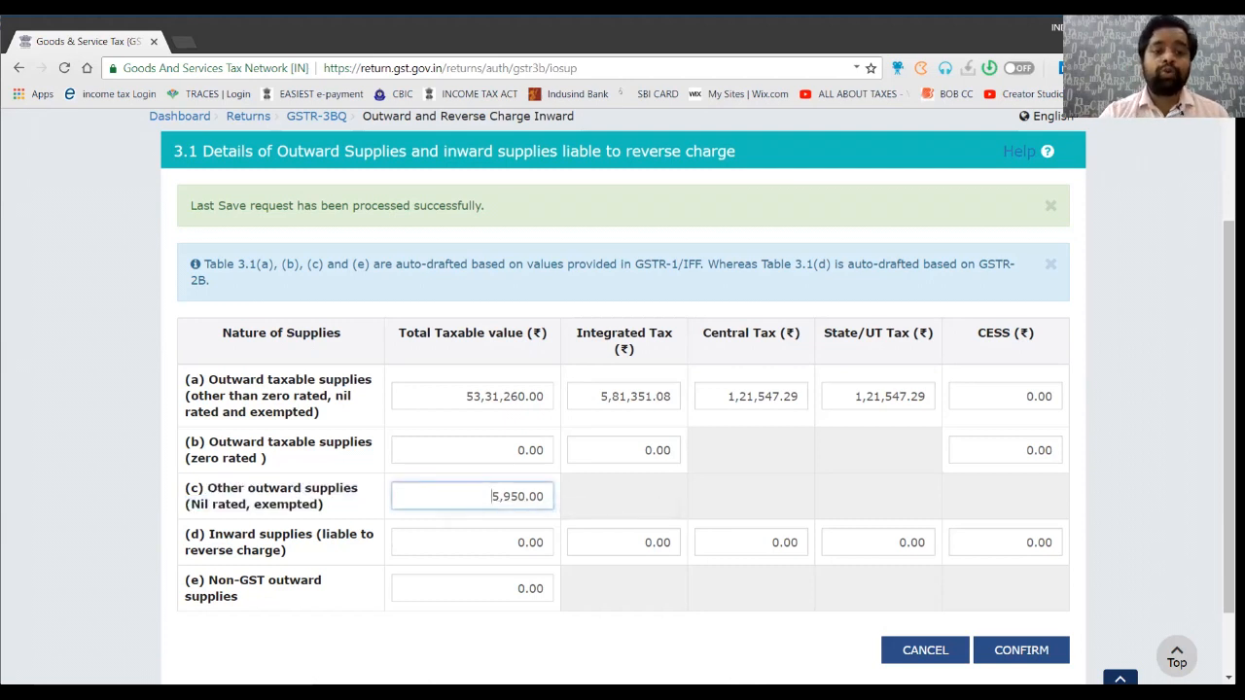
click(678, 500)
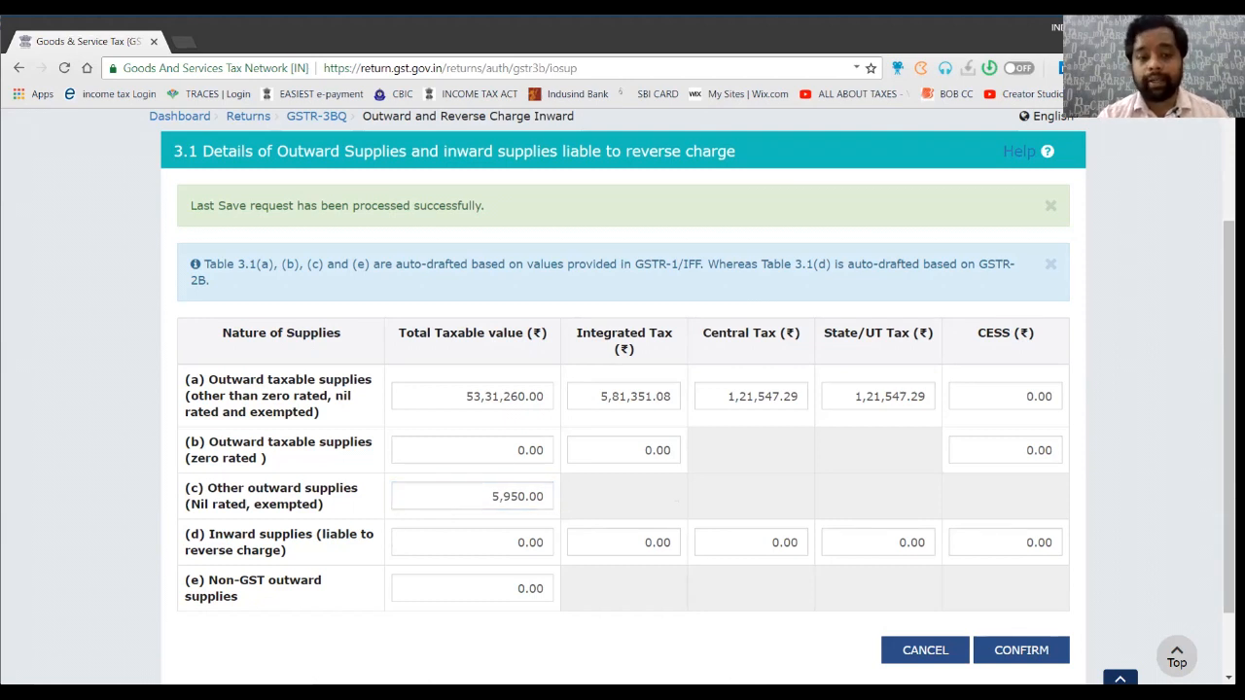
Check the reverse charge inward supplies and non-GST outward supplies rows, and confirm table 3.1
drag(205, 534, 317, 534)
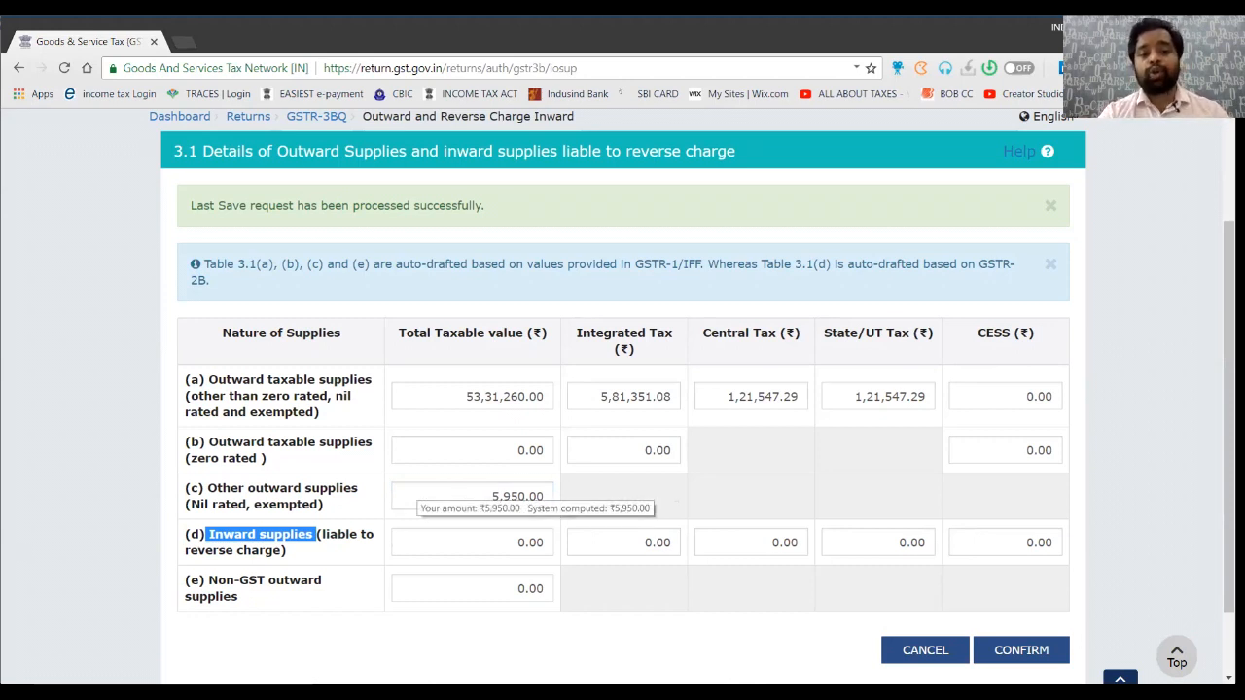
click(667, 501)
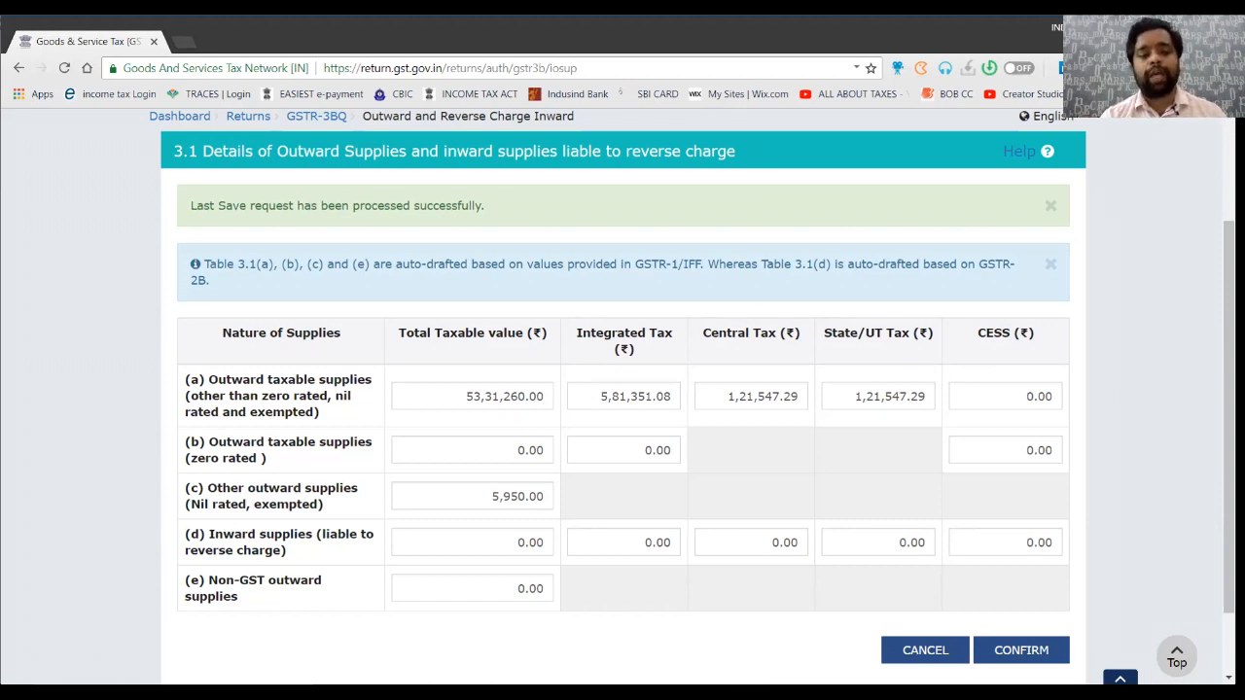
click(473, 589)
key(Tab)
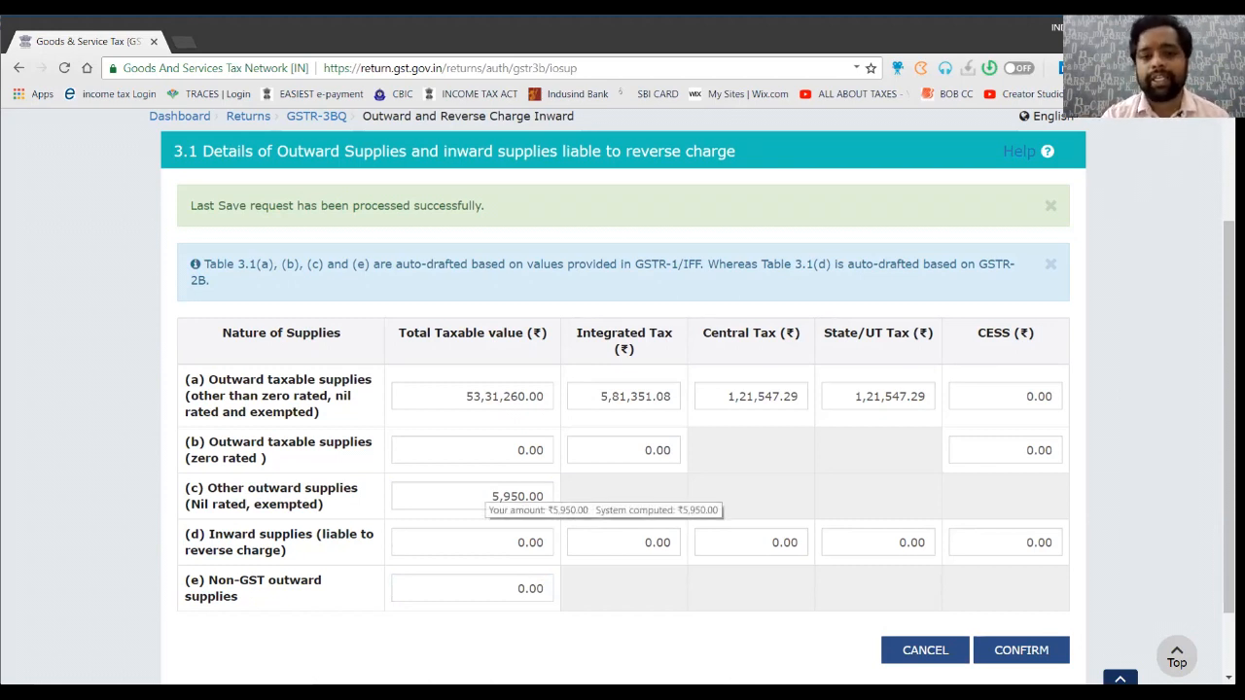
click(466, 395)
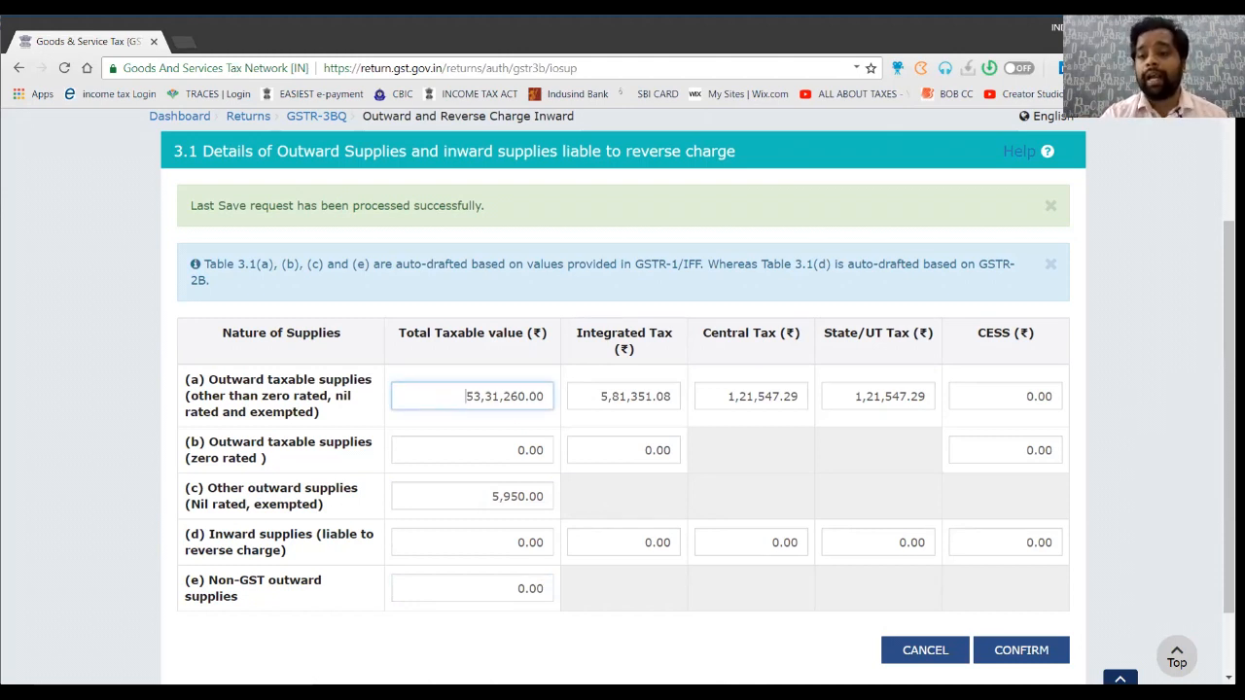
click(1022, 650)
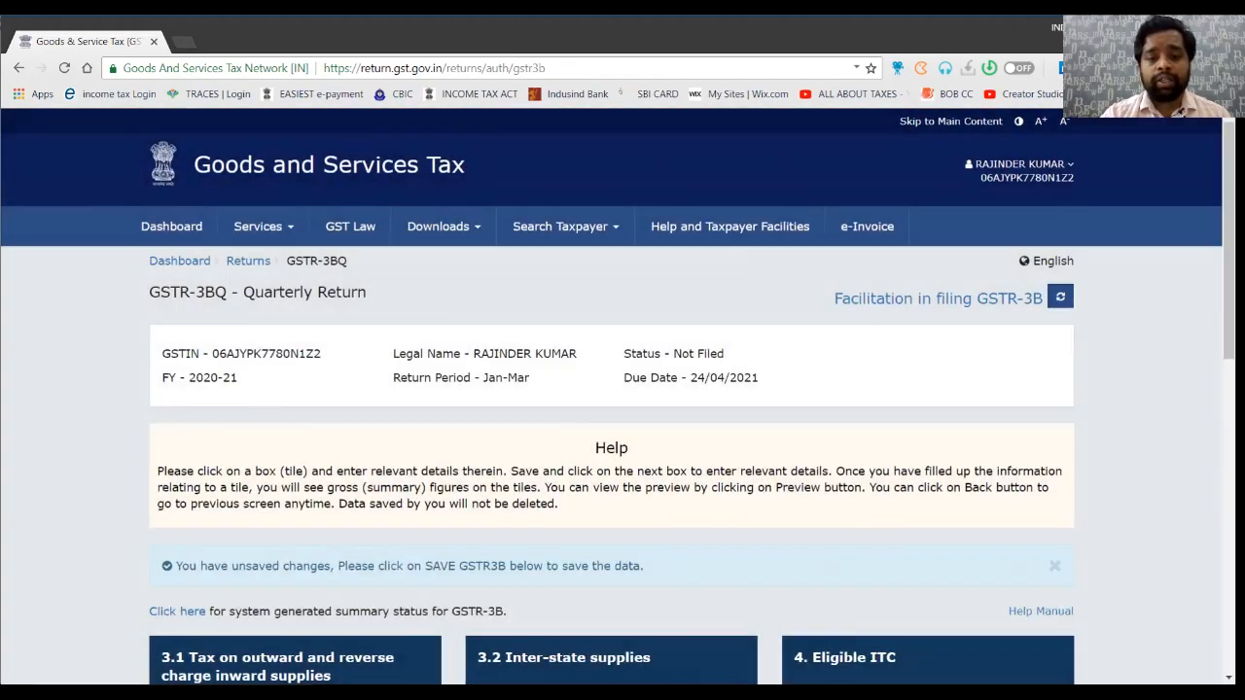
Open table 3.2 Inter-state supplies, review the supplies made to unregistered persons, confirm the table and dismiss the system generated summary
scroll(611, 336, down, 3)
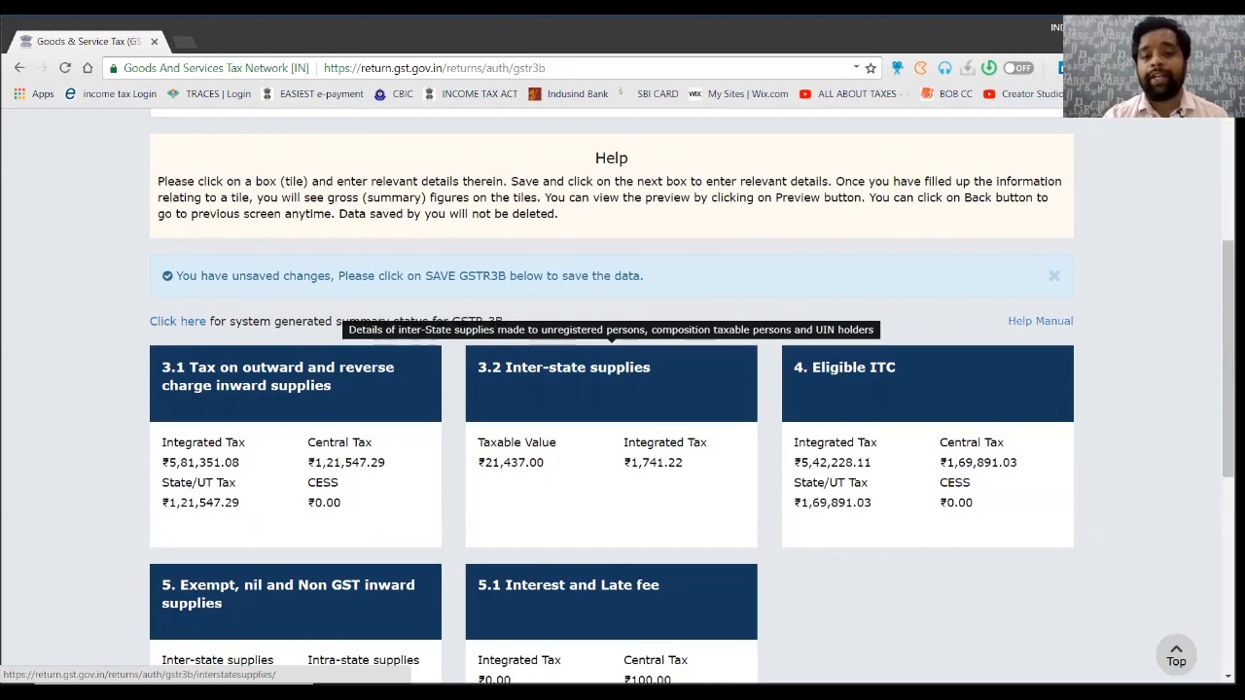
click(611, 390)
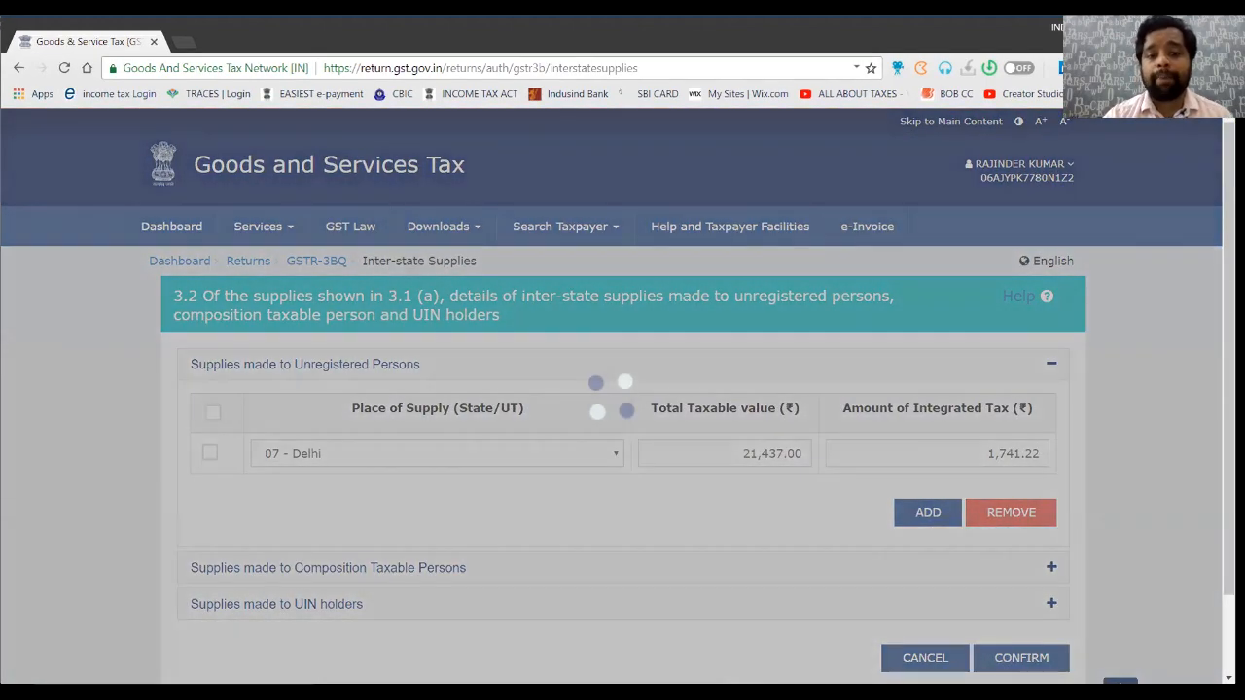
scroll(611, 389, down, 1)
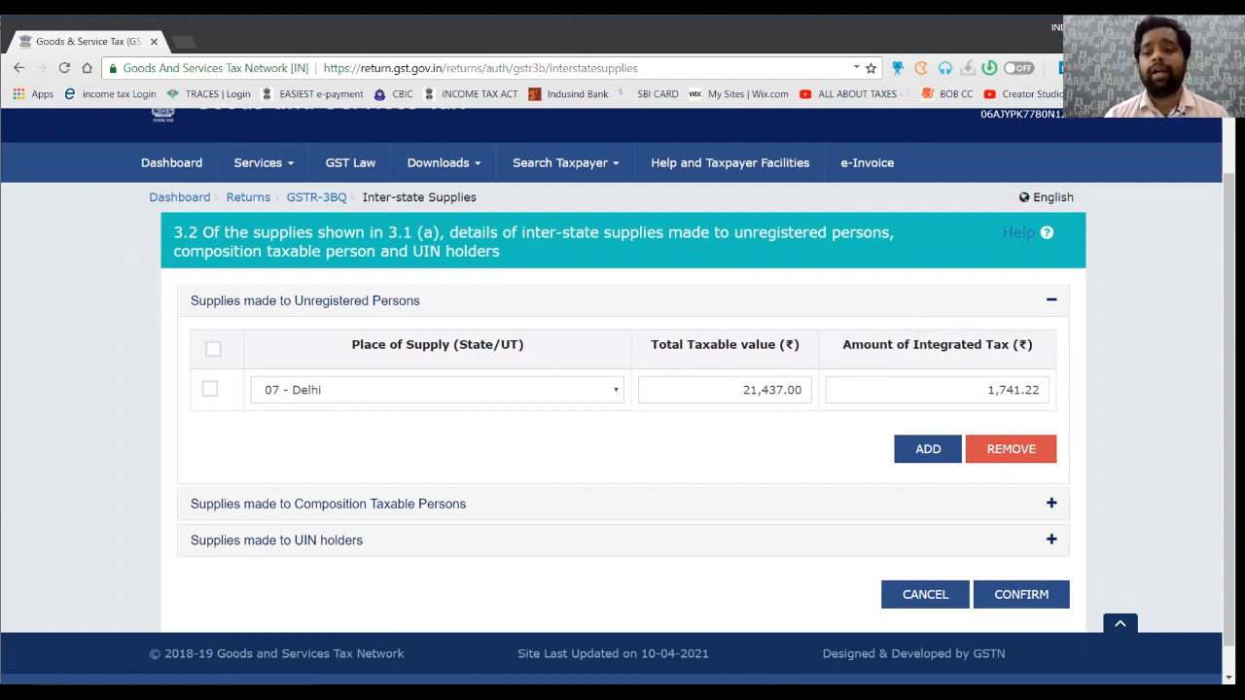
scroll(623, 389, down, 1)
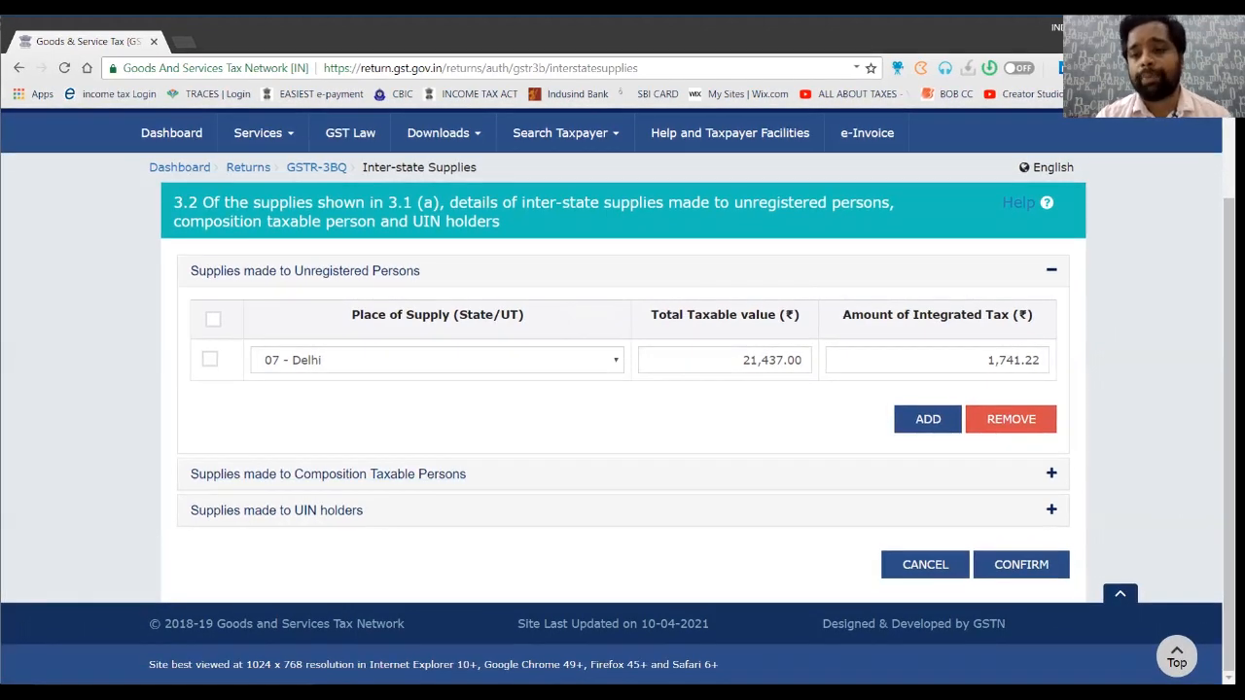
click(1022, 564)
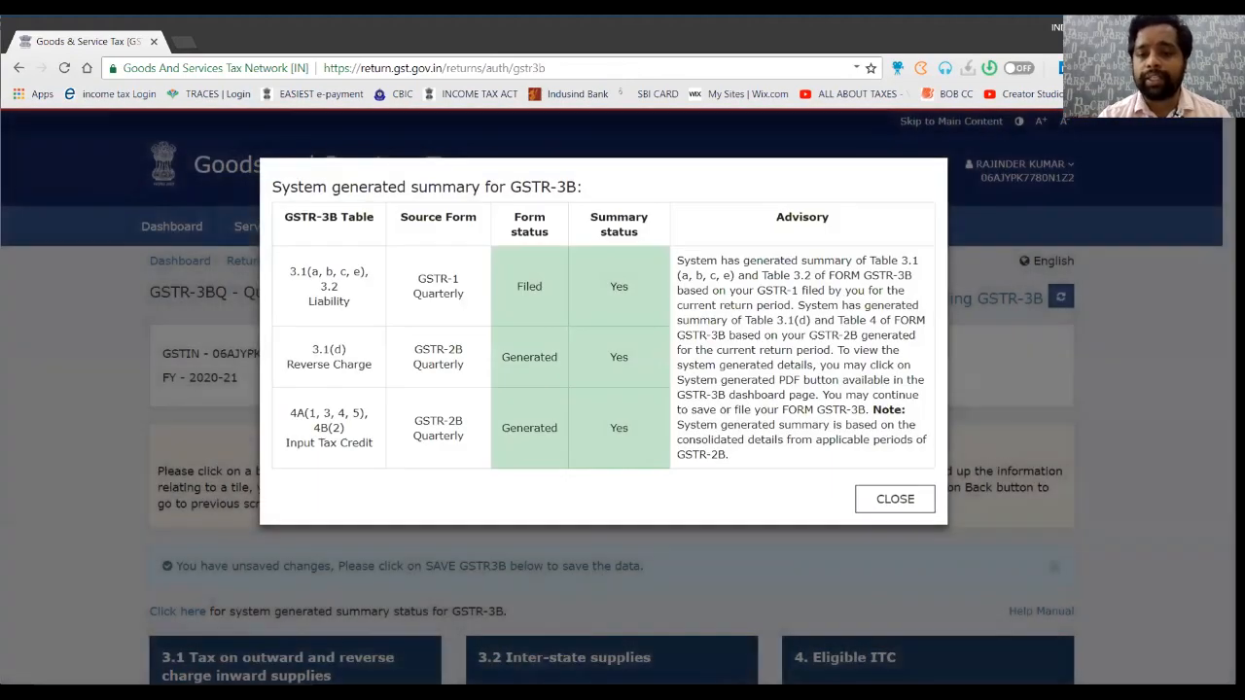
click(896, 499)
scroll(895, 499, down, 2)
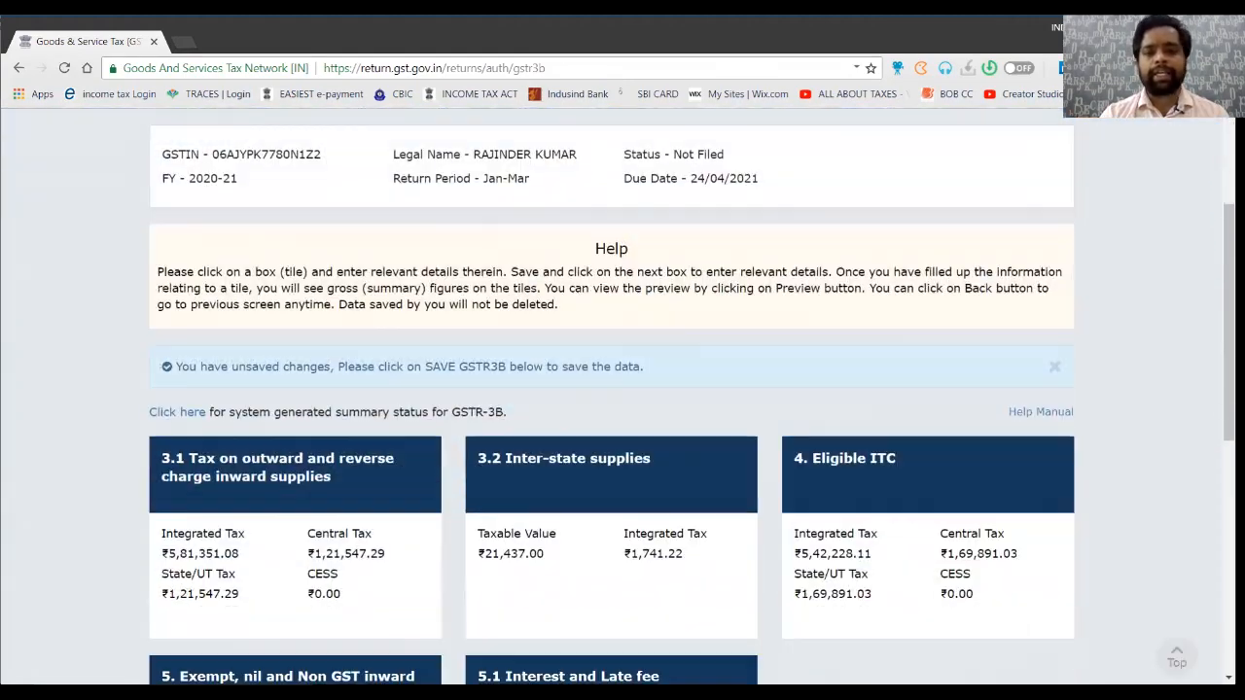
scroll(932, 321, down, 1)
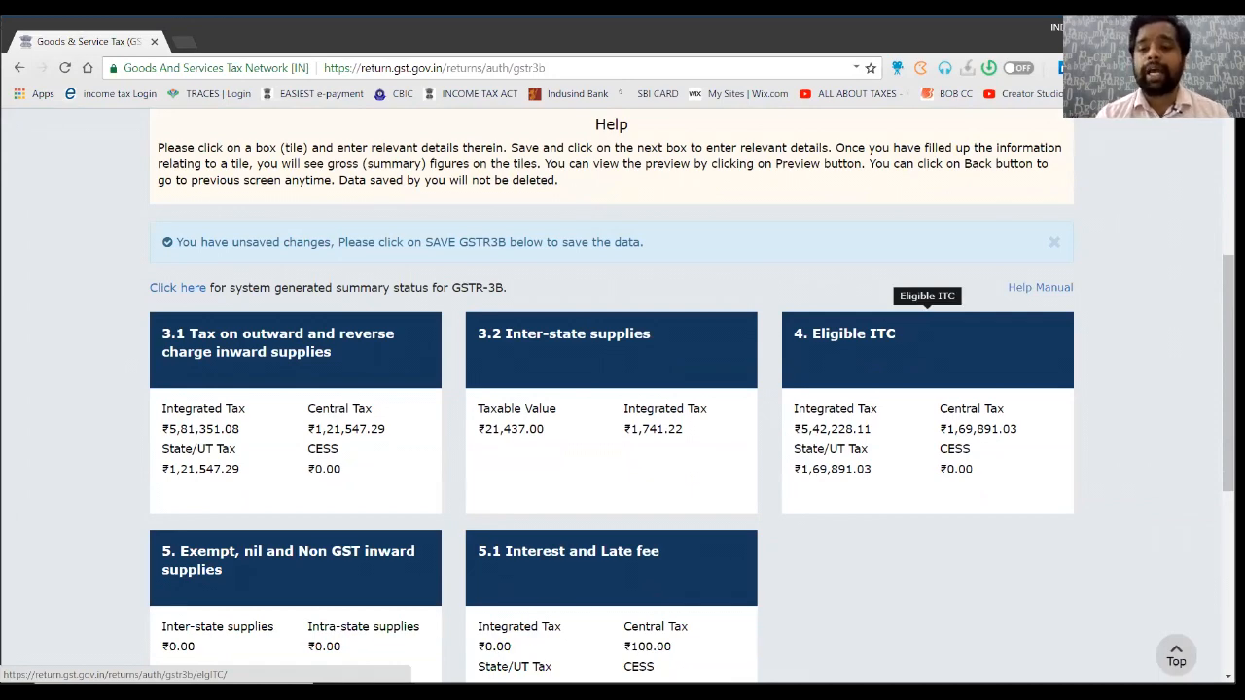
click(927, 321)
scroll(613, 399, down, 3)
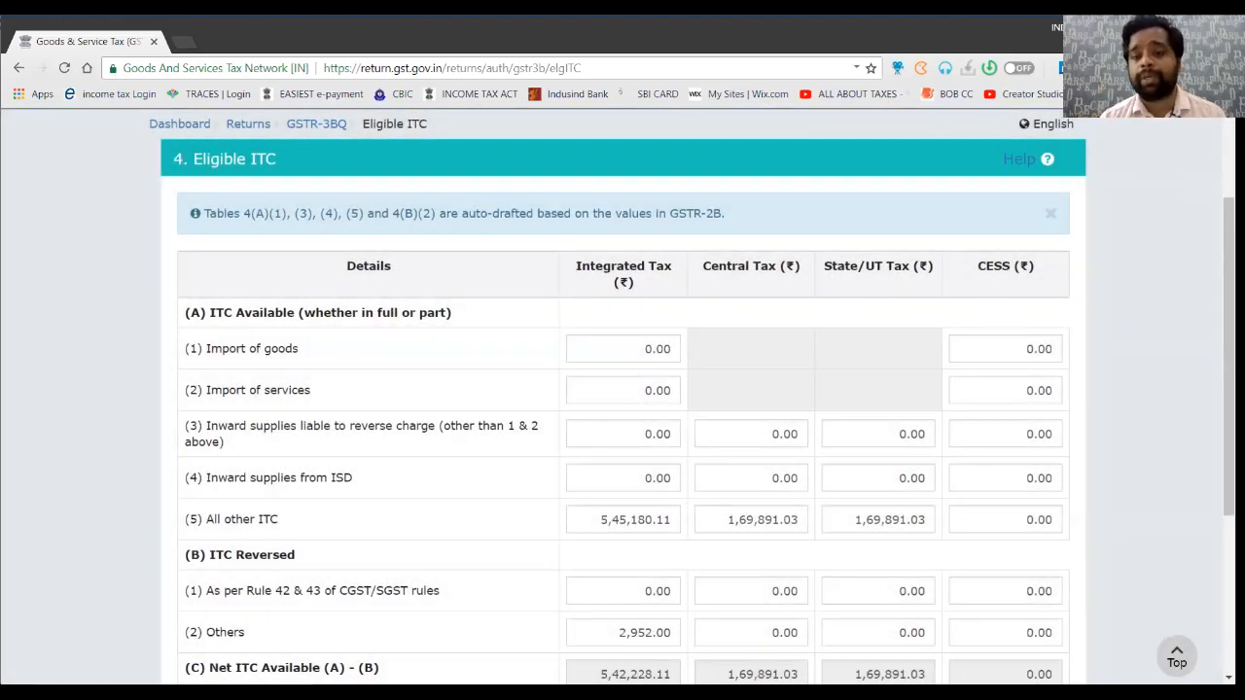
scroll(623, 390, down, 3)
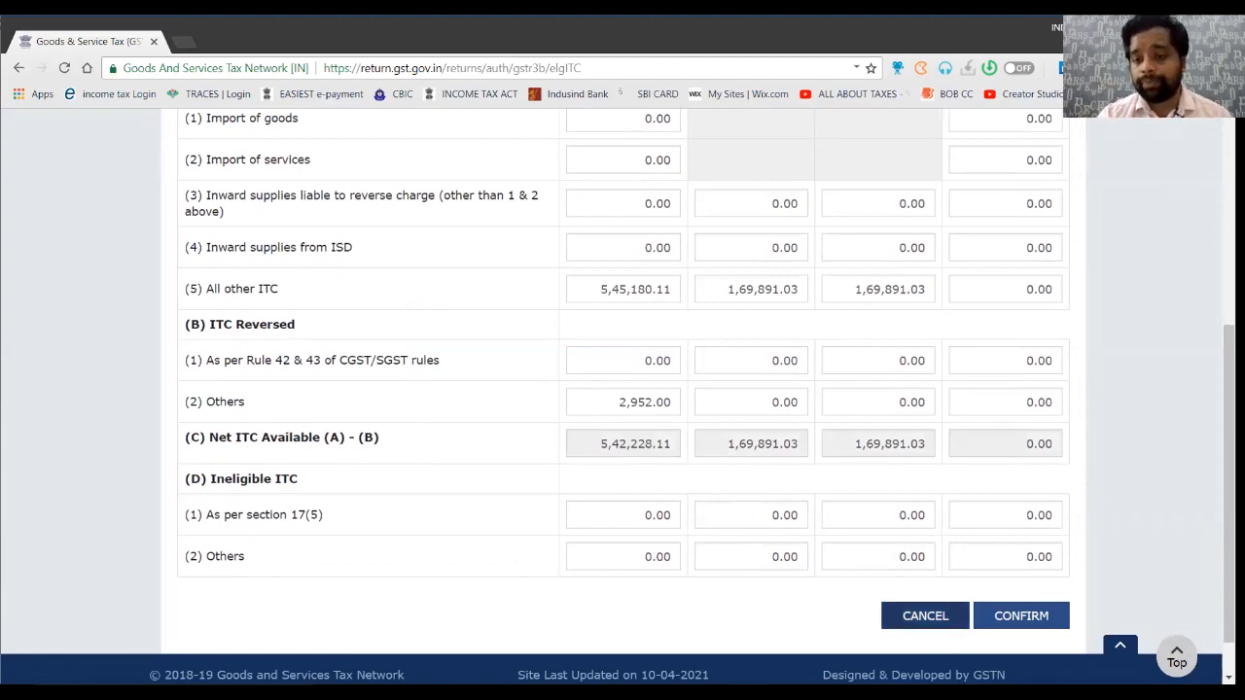
click(925, 616)
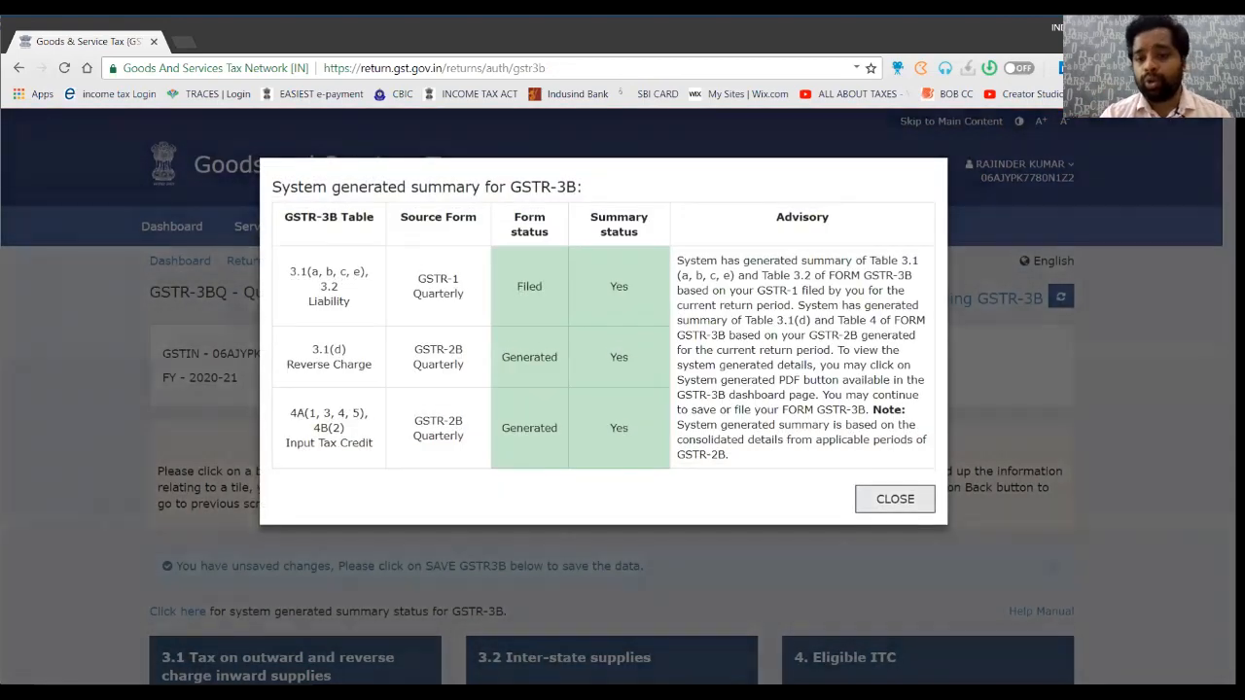
click(895, 499)
Open table 4 Eligible ITC and review the integrated, central and state tax amounts under All other ITC
scroll(895, 499, down, 3)
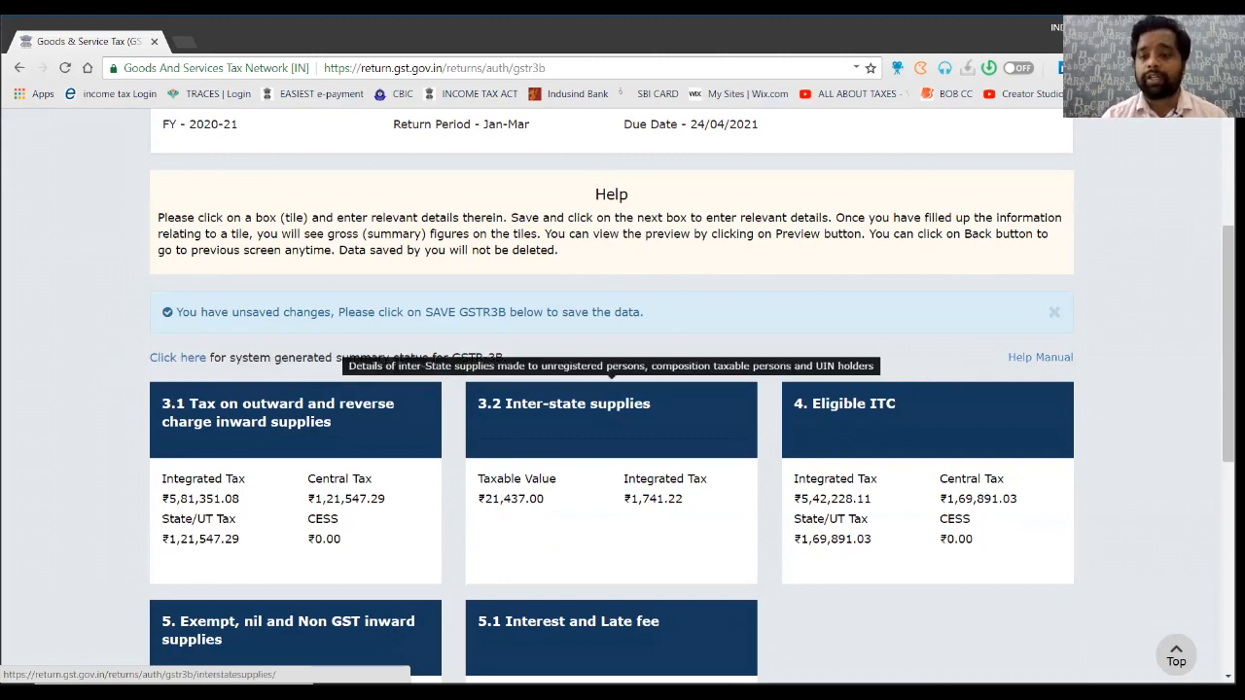
click(931, 390)
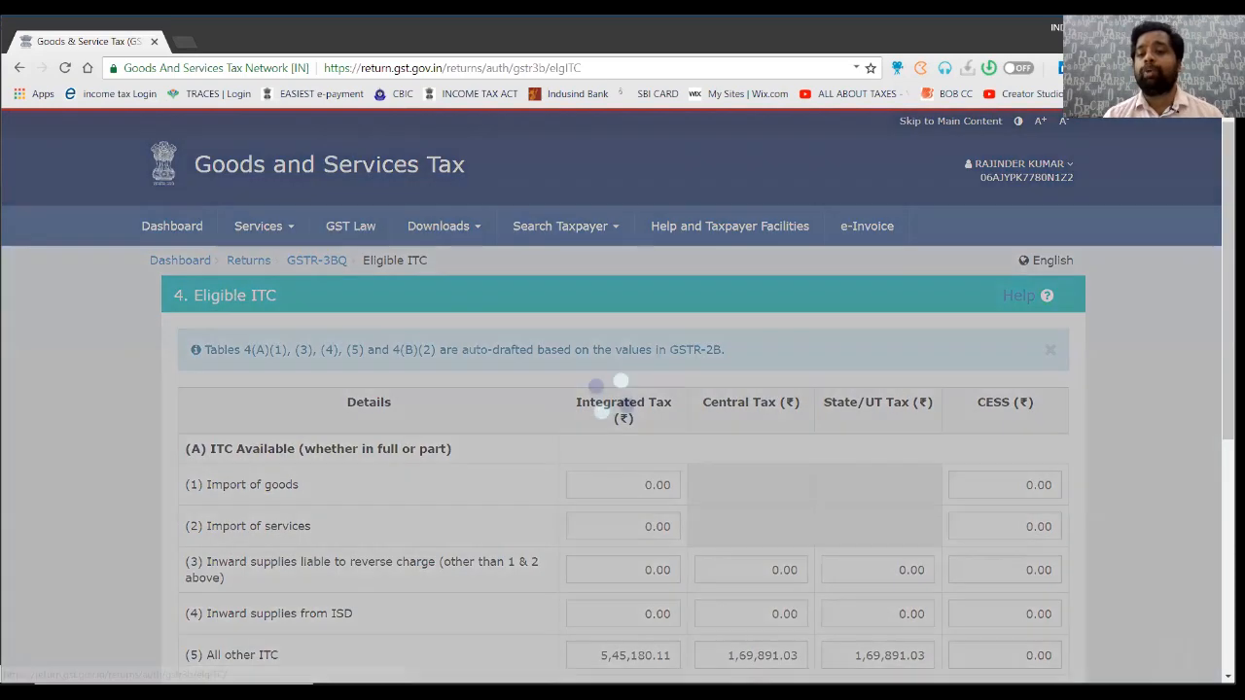
scroll(623, 399, down, 2)
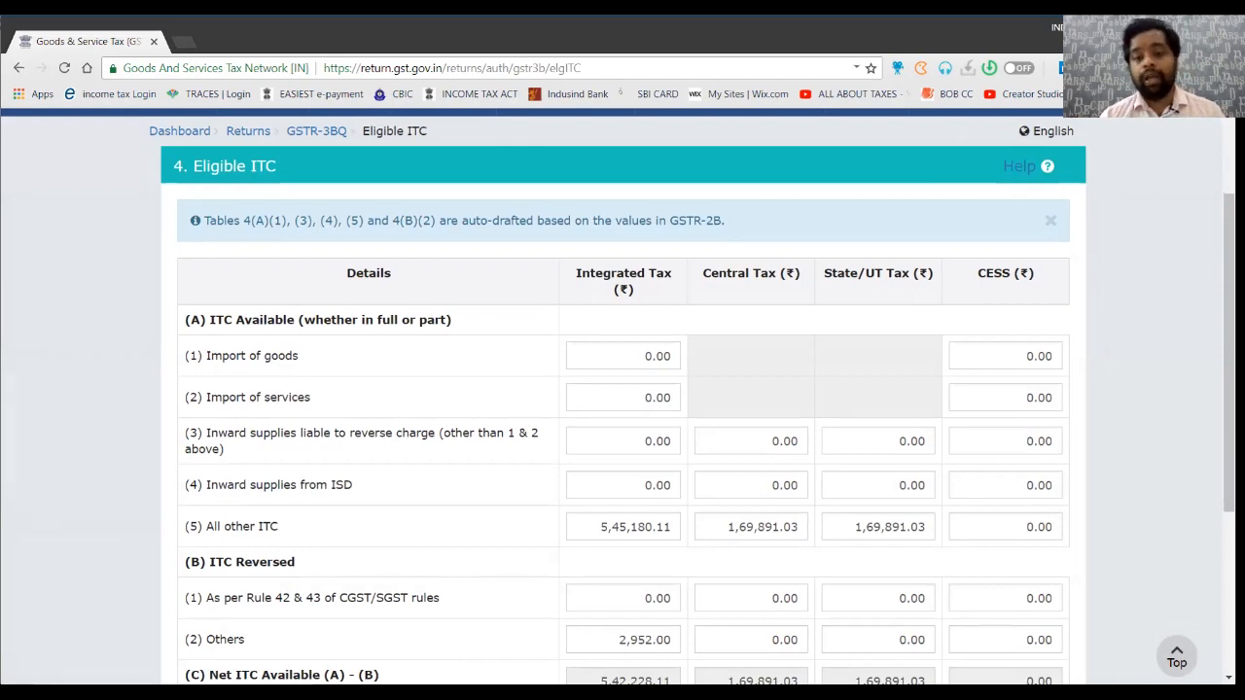
scroll(623, 399, down, 2)
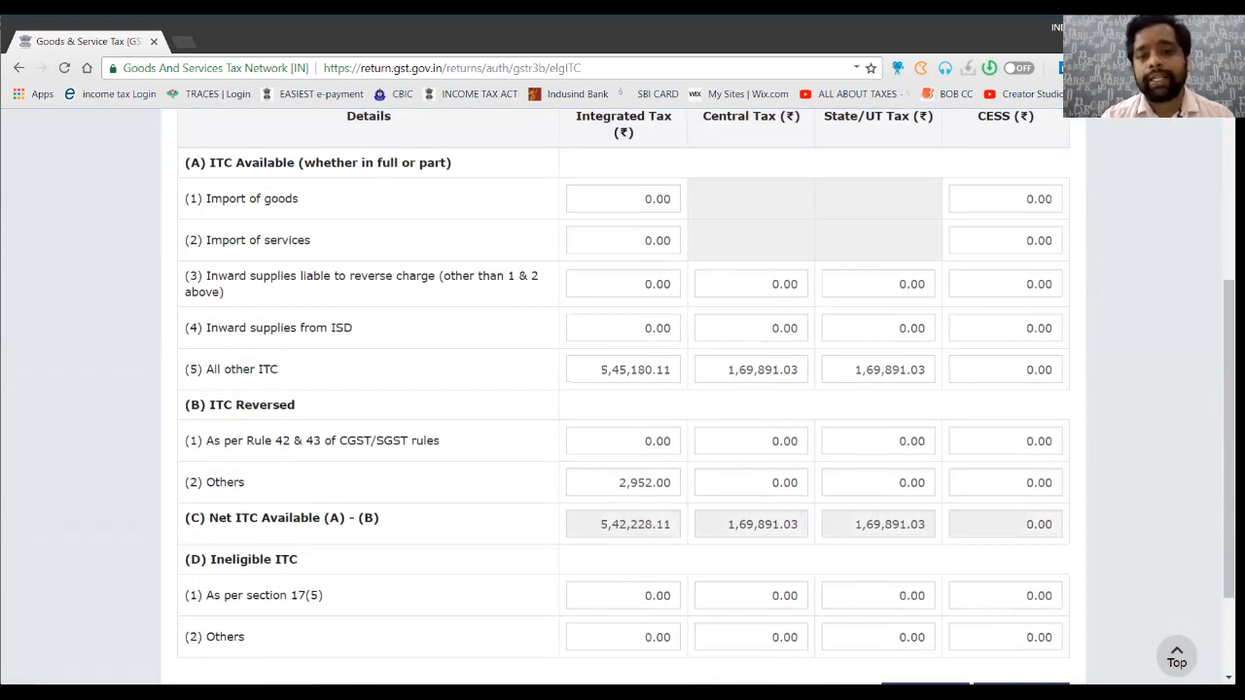
click(603, 370)
click(765, 370)
click(899, 370)
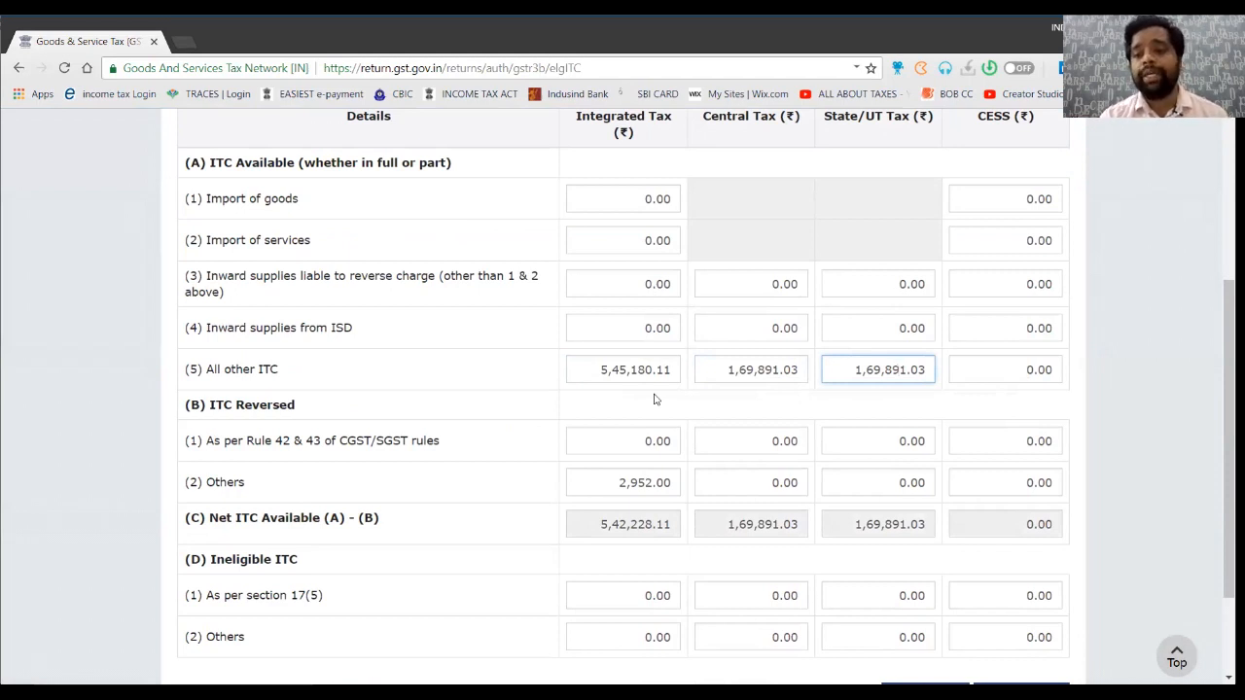
scroll(655, 399, down, 2)
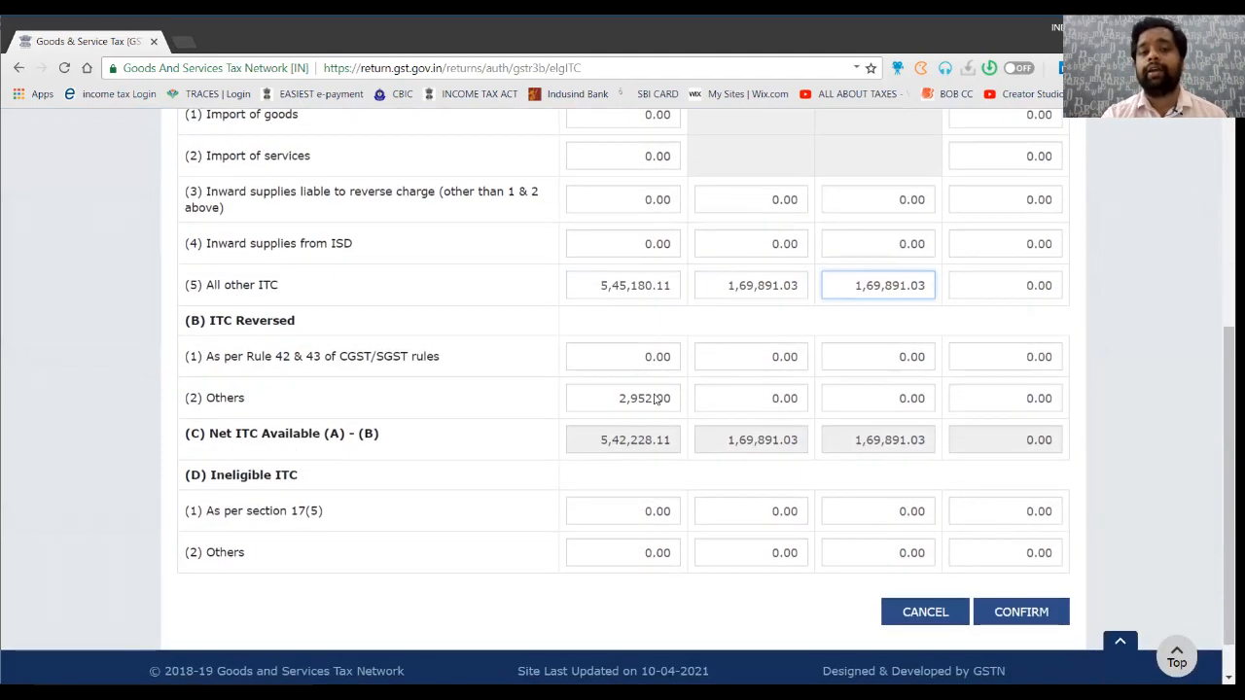
Review the ITC Available rows of table 4 and read the note on which tables are auto-drafted from GSTR-2B
scroll(655, 399, up, 2)
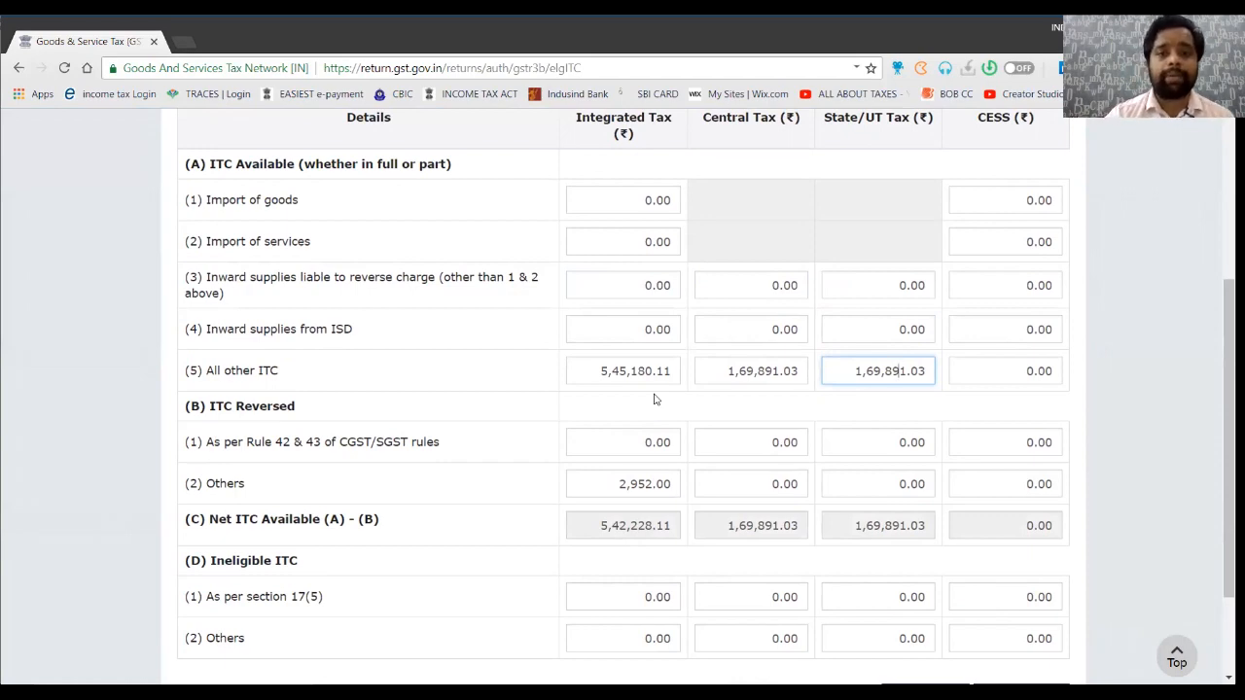
scroll(655, 398, up, 1)
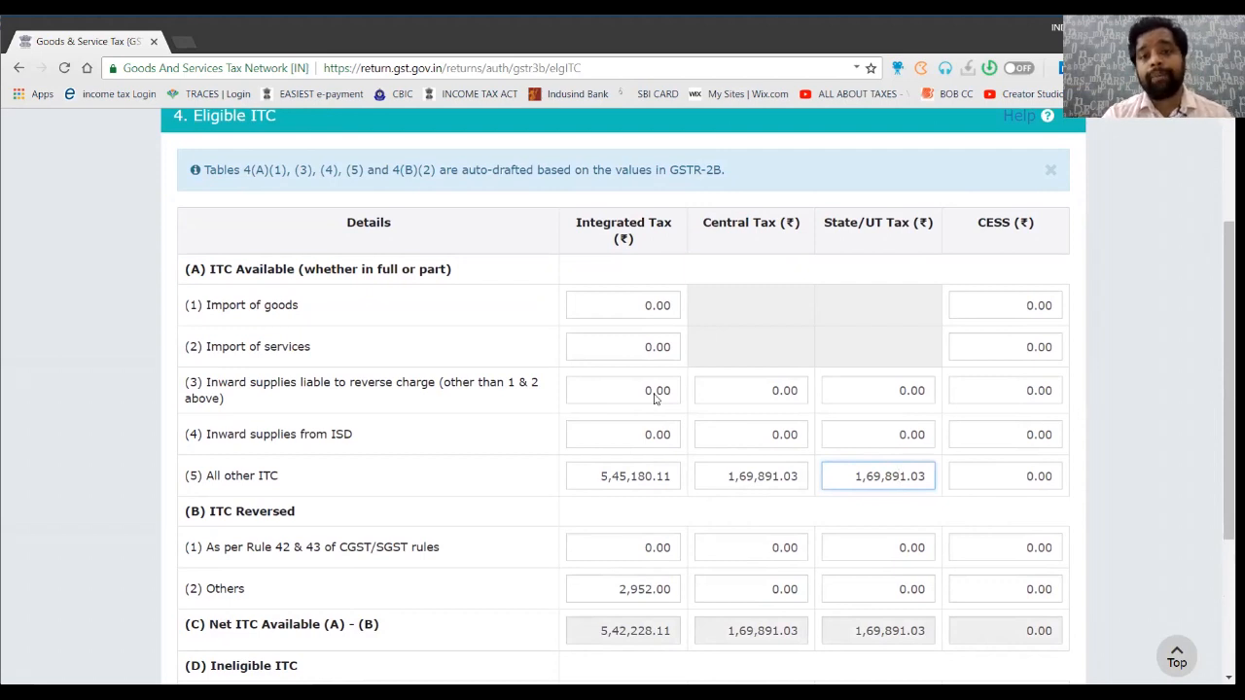
drag(581, 170, 726, 170)
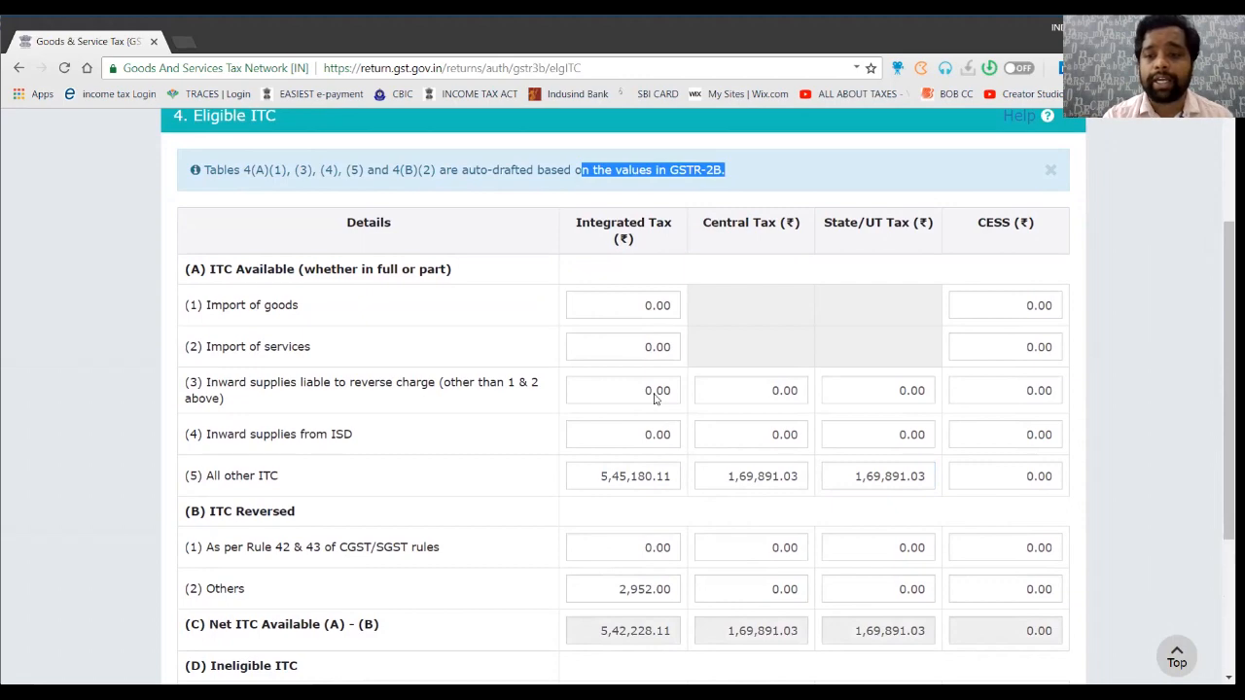
scroll(654, 397, down, 1)
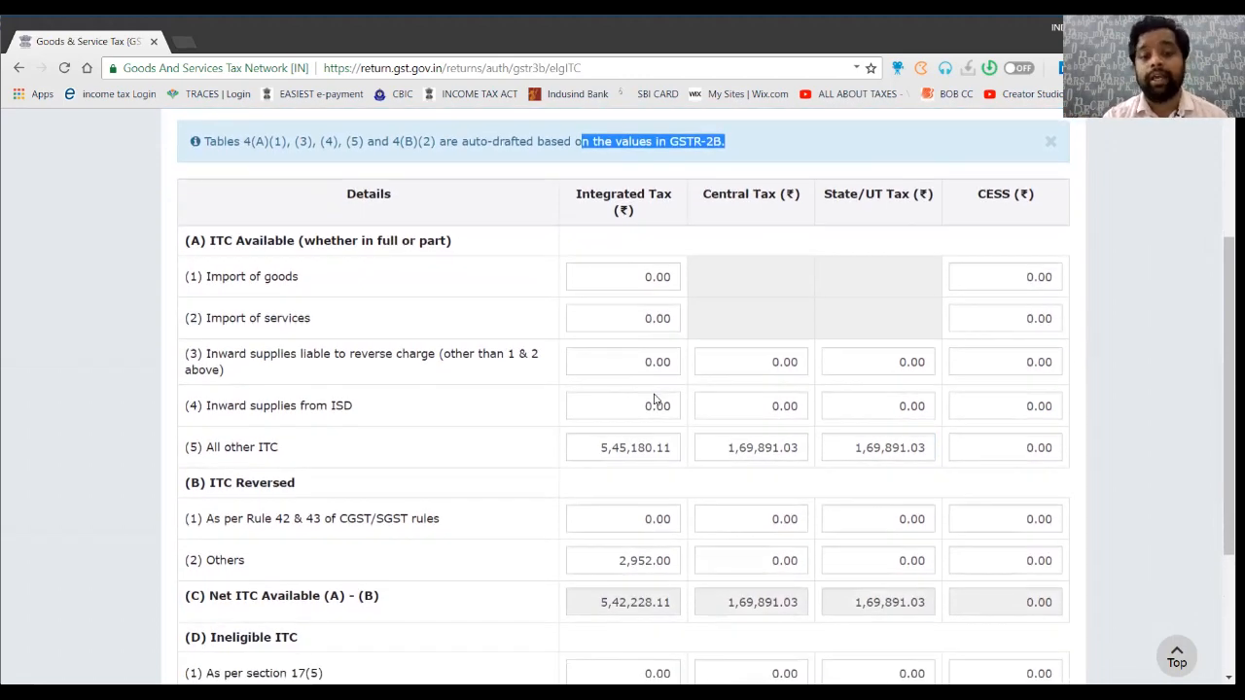
Clear the integrated tax amount in the All other ITC row of table 4
double_click(634, 448)
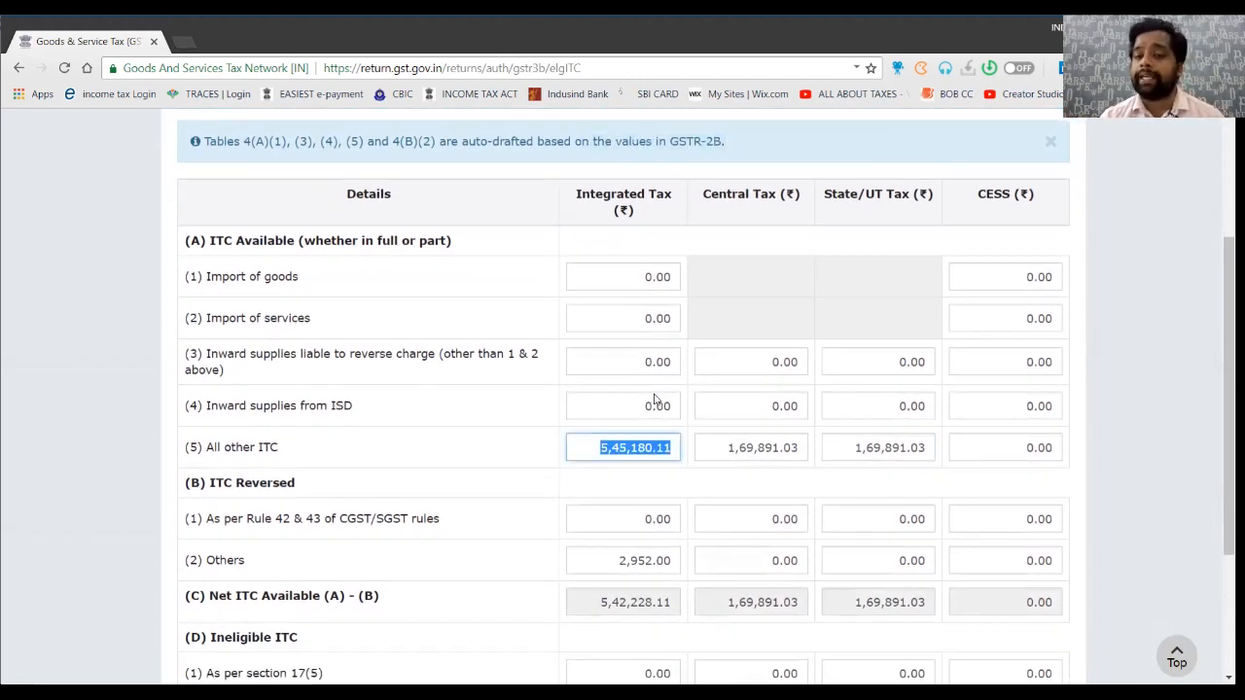
key(Right)
key(BackSpace)
key(BackSpace)
key(BackSpace)
key(BackSpace)
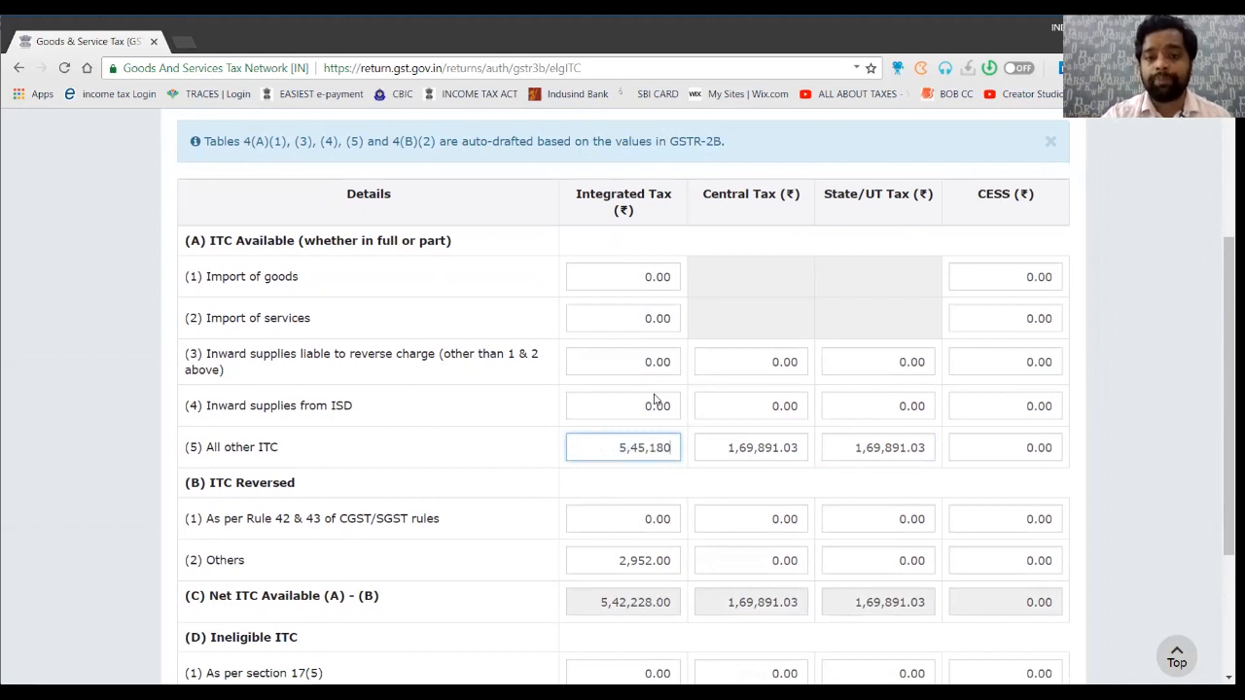
key(BackSpace)
text(00)
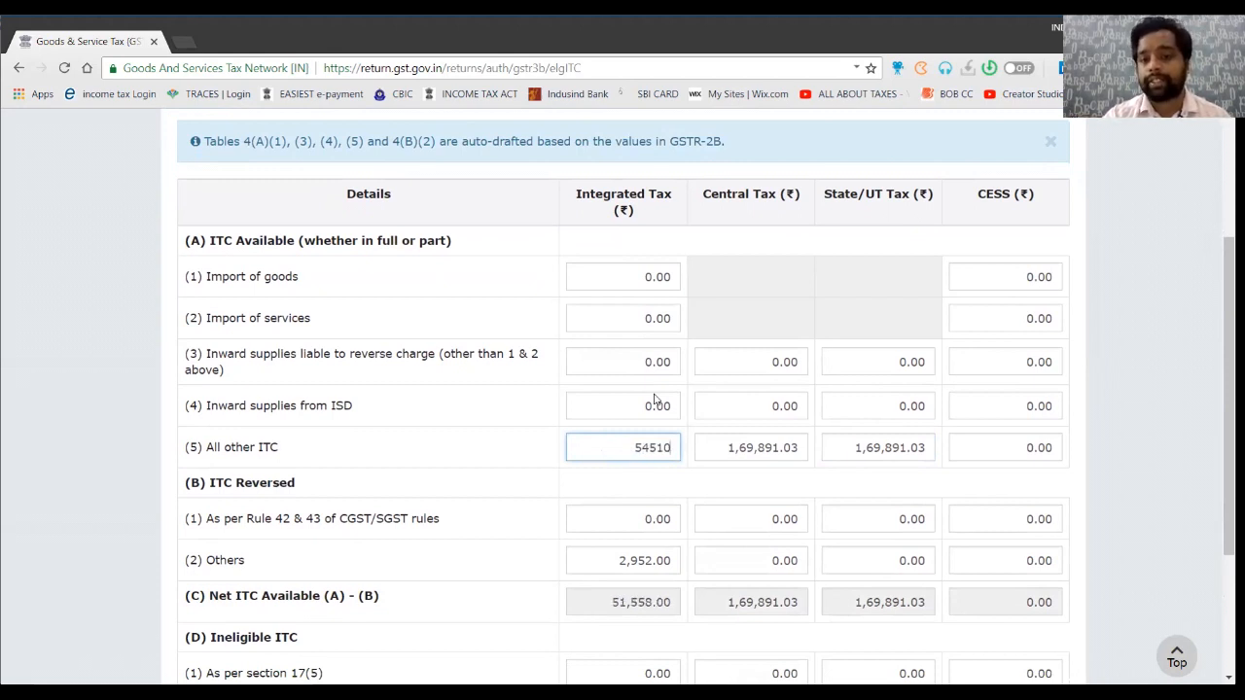
key(BackSpace)
key(BackSpace)
key(BackSpace)
key(BackSpace)
key(BackSpace)
key(BackSpace)
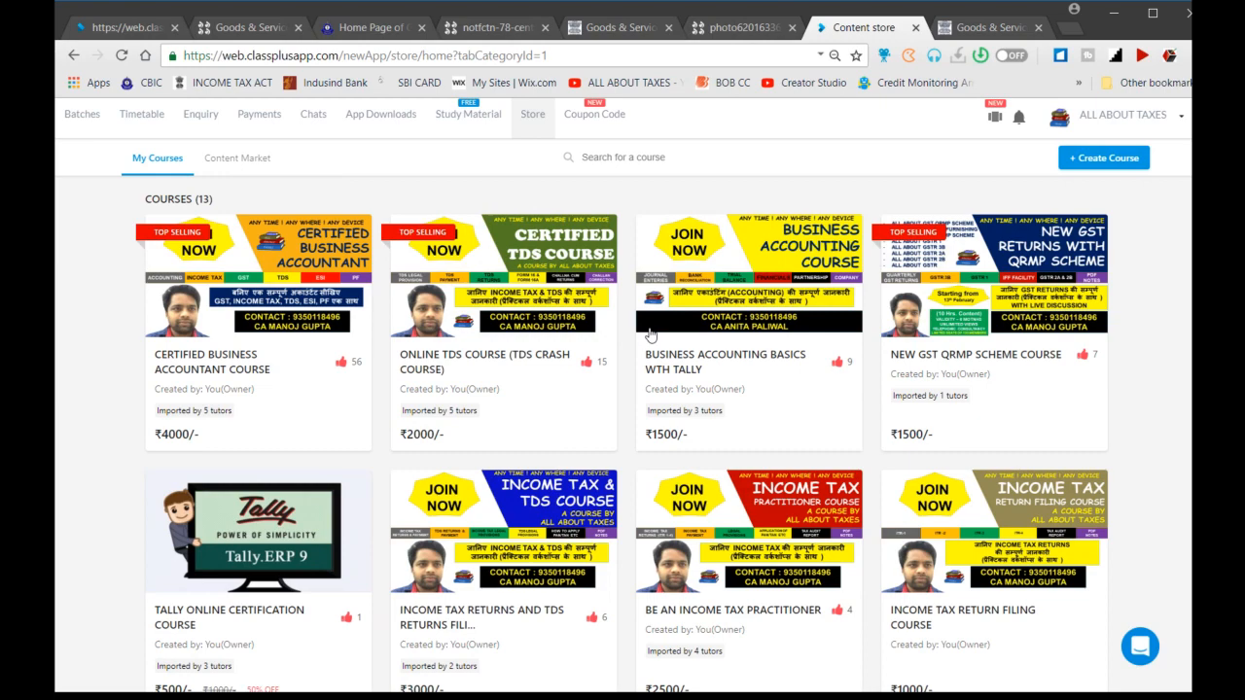
Switch to the Classplus content store and look through the tax and accounting courses under My Courses
scroll(543, 311, down, 1)
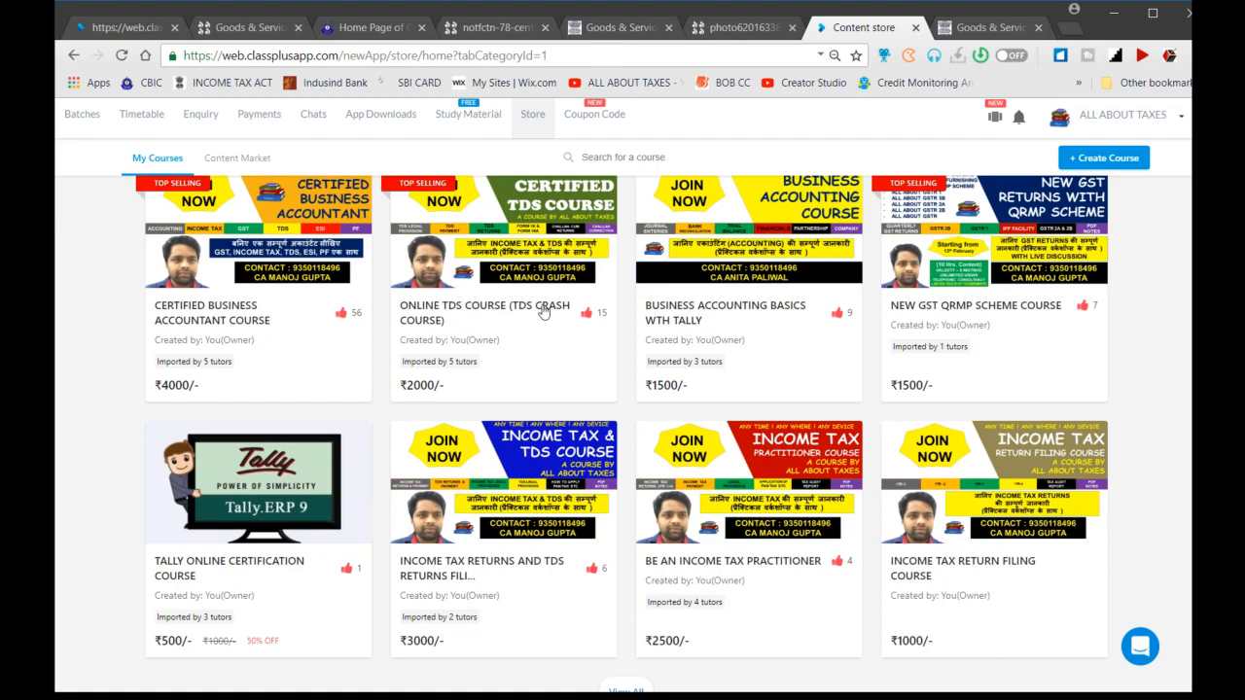
scroll(578, 311, up, 2)
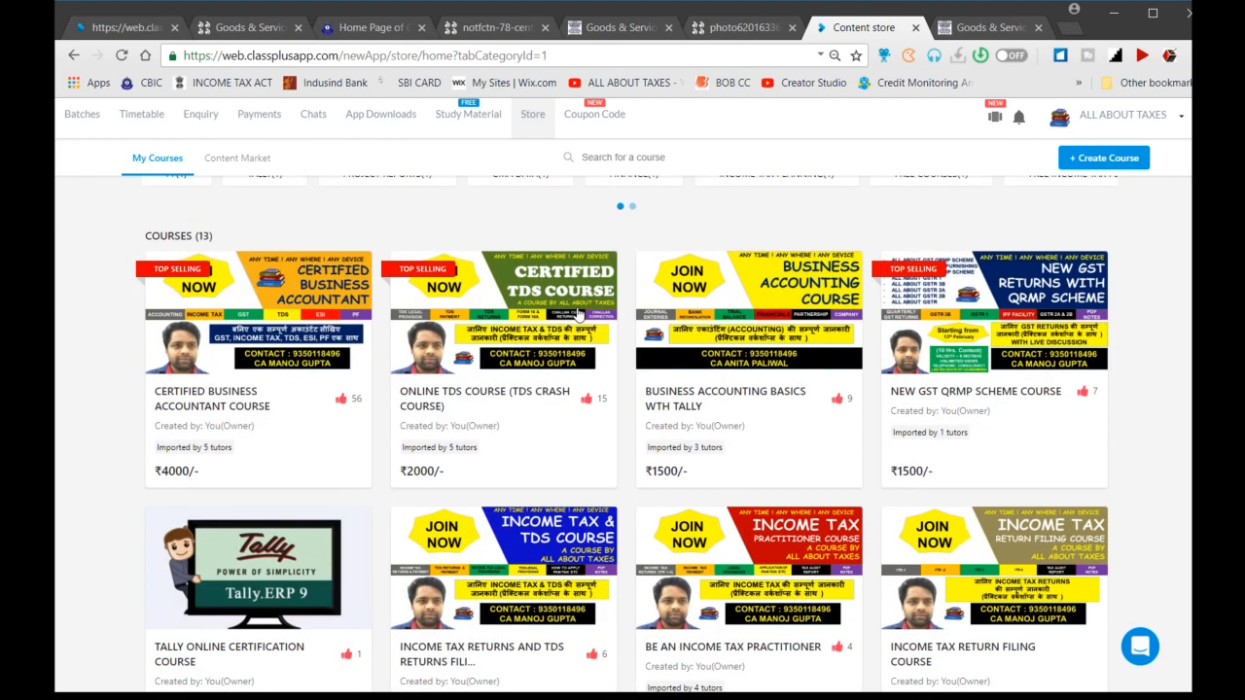
scroll(579, 314, down, 1)
scroll(530, 326, up, 1)
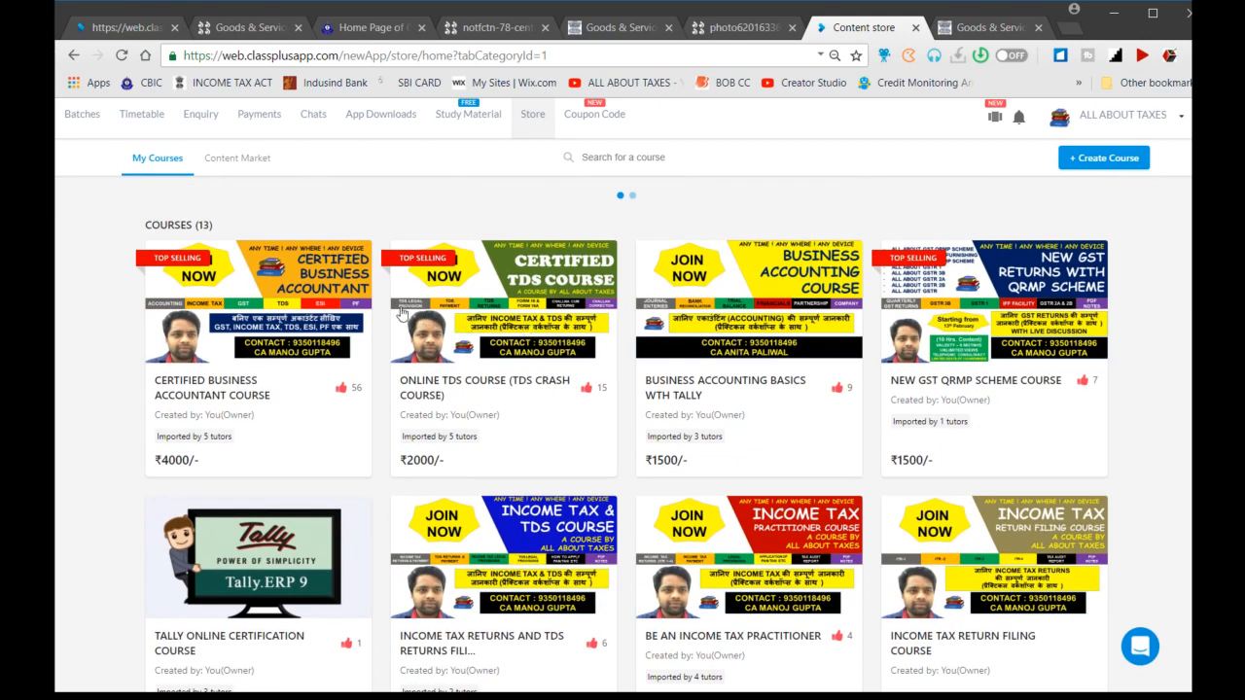
scroll(486, 346, down, 1)
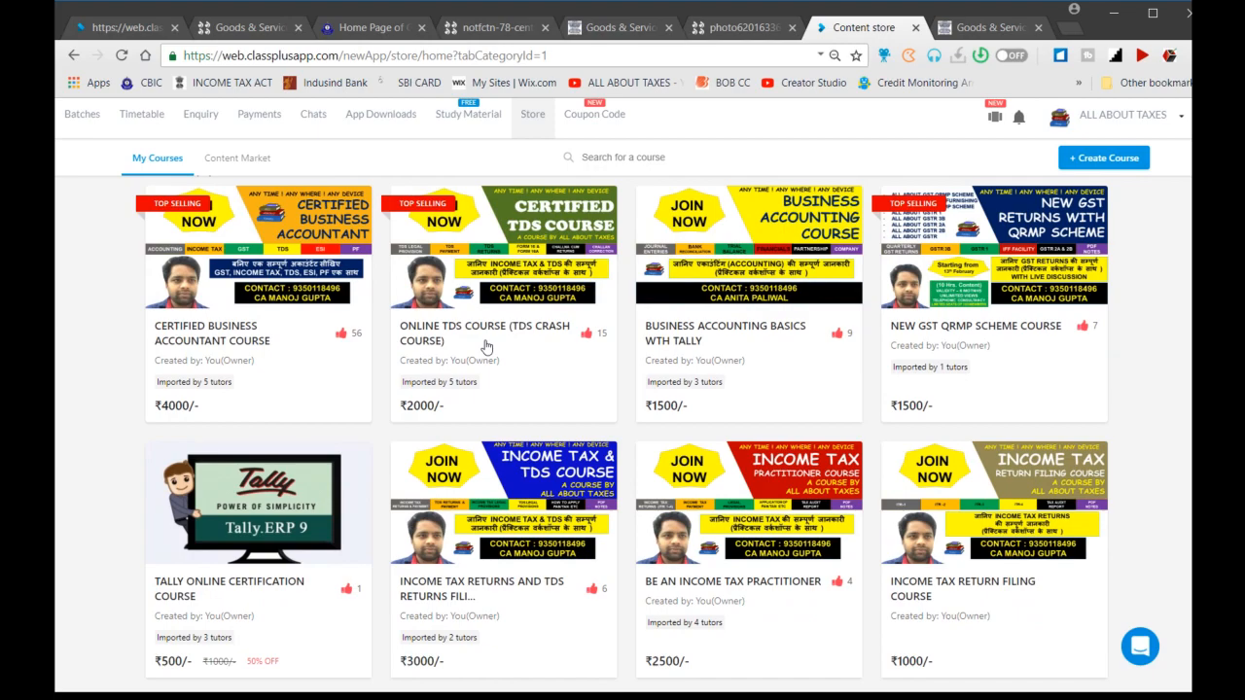
scroll(487, 346, down, 1)
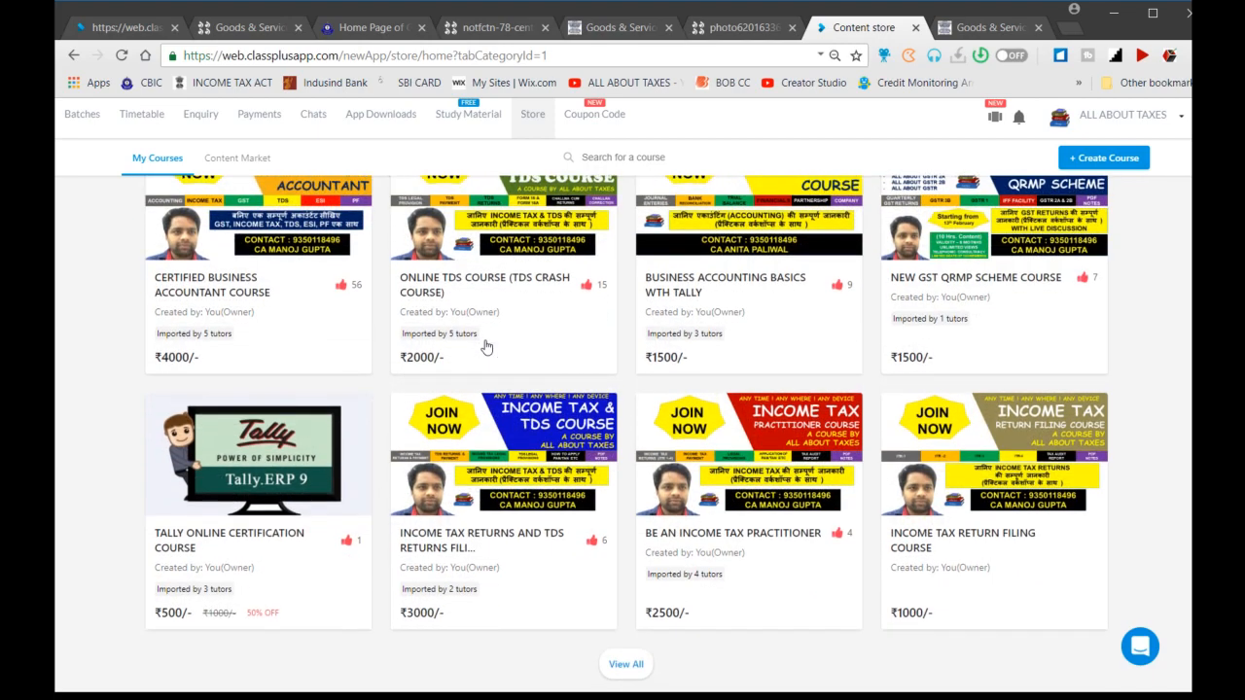
scroll(652, 235, up, 1)
scroll(652, 234, up, 1)
scroll(652, 234, down, 2)
scroll(652, 234, up, 1)
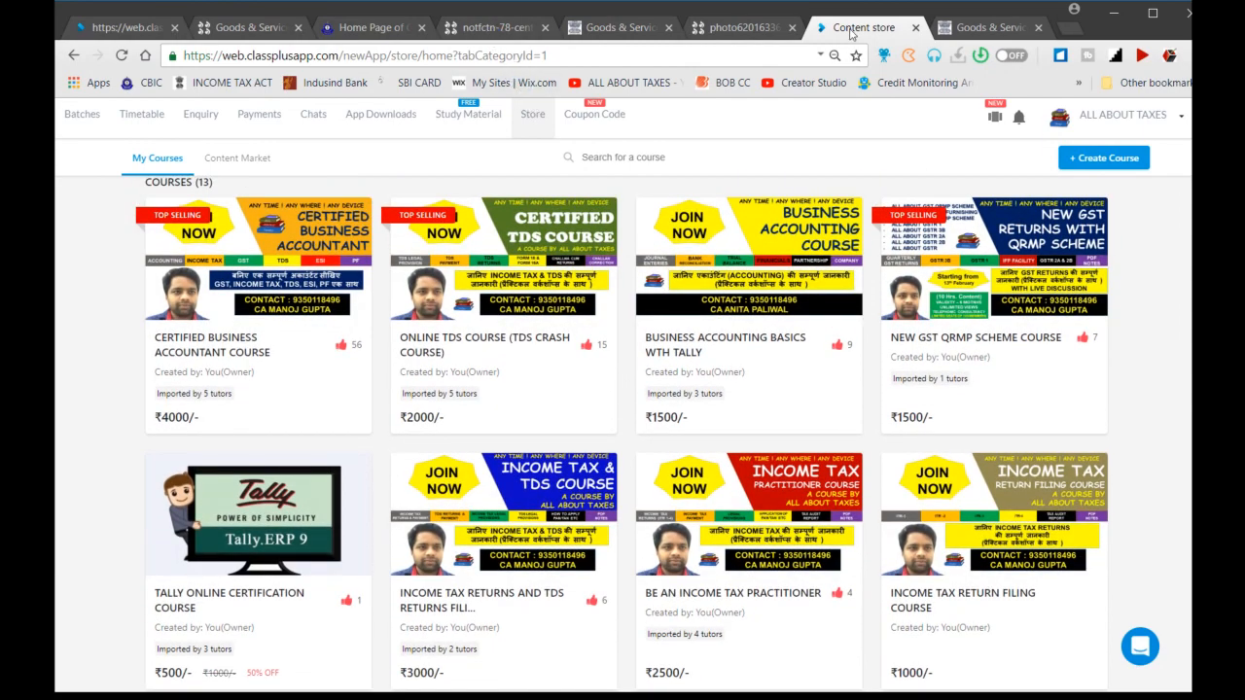
Open the Classplus chats and look through the message list
click(317, 116)
scroll(328, 431, down, 2)
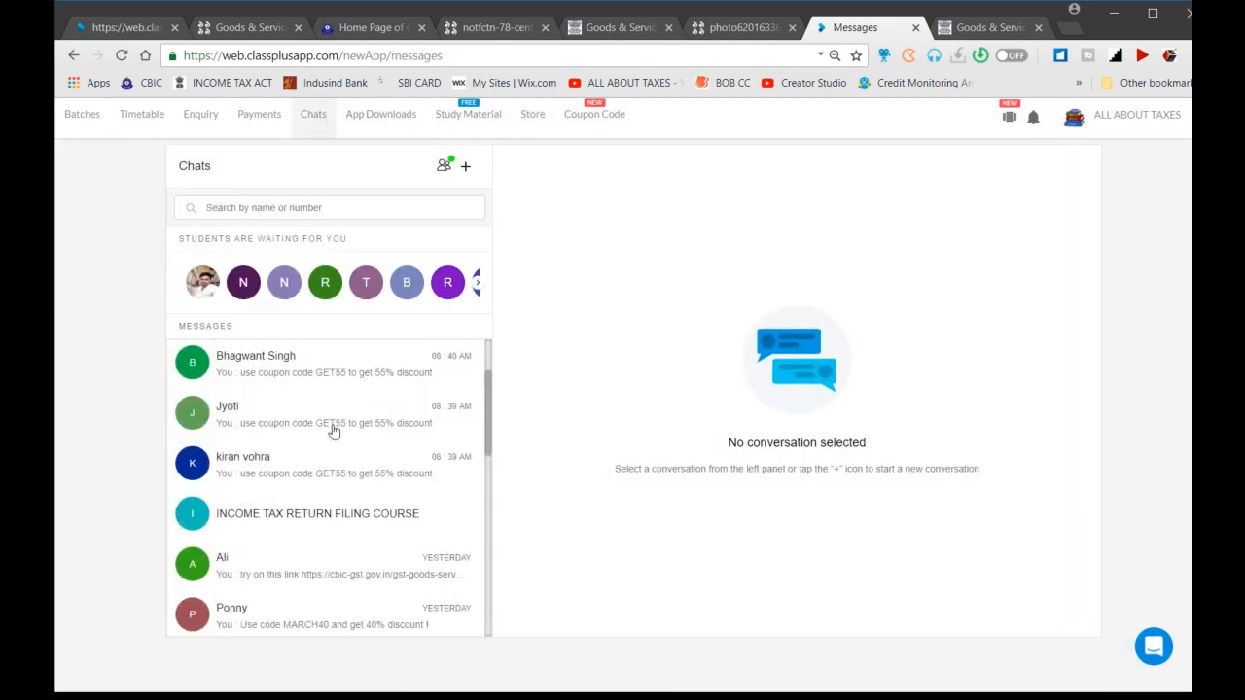
scroll(333, 431, up, 1)
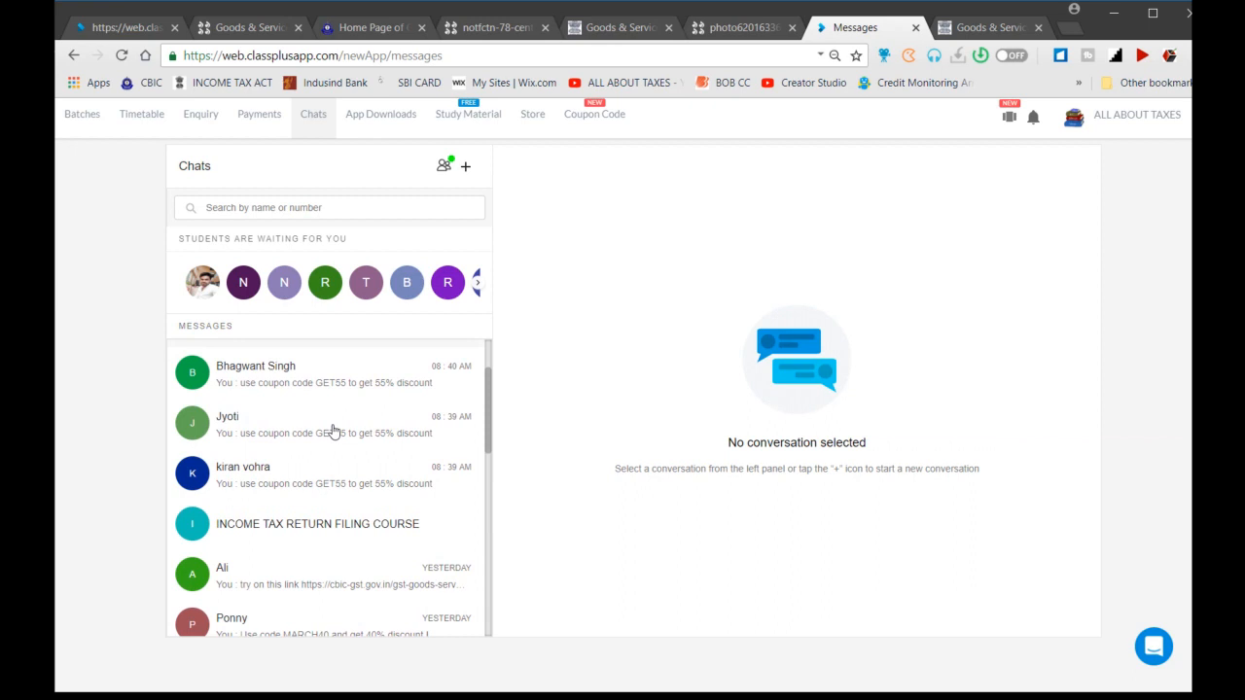
scroll(333, 431, up, 2)
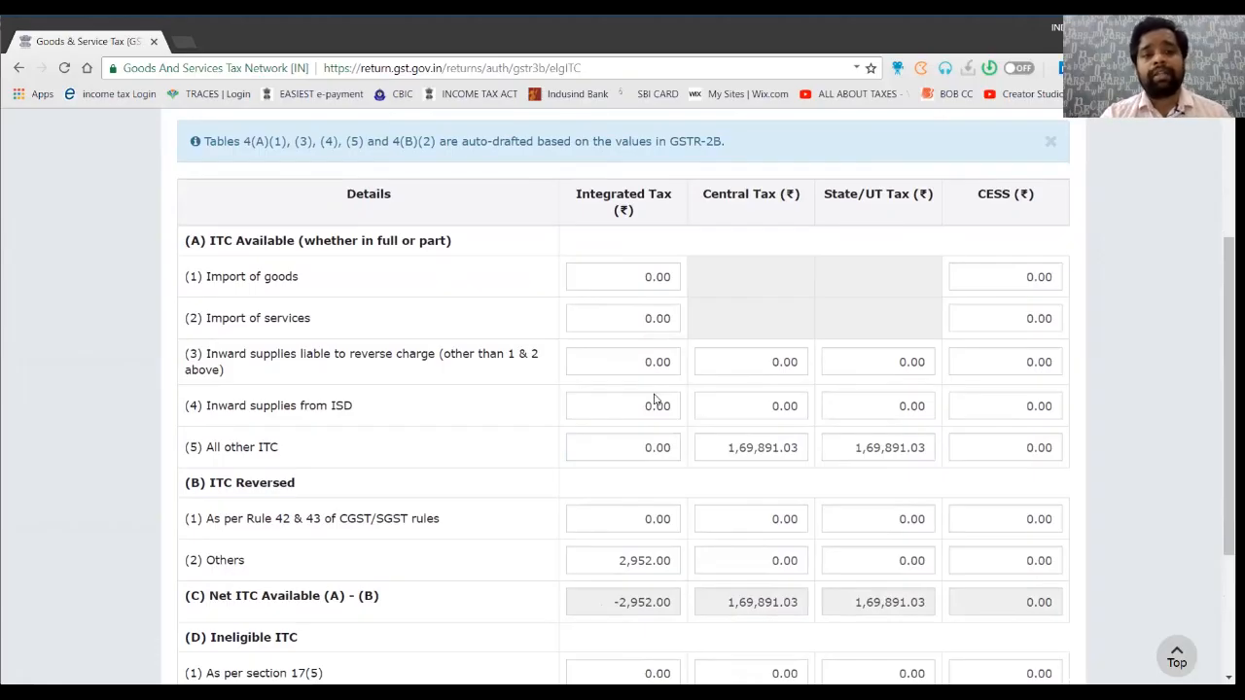
Return to table 4 on the GST portal and check the import of services, reverse charge and ISD rows
scroll(654, 399, down, 3)
scroll(654, 399, up, 3)
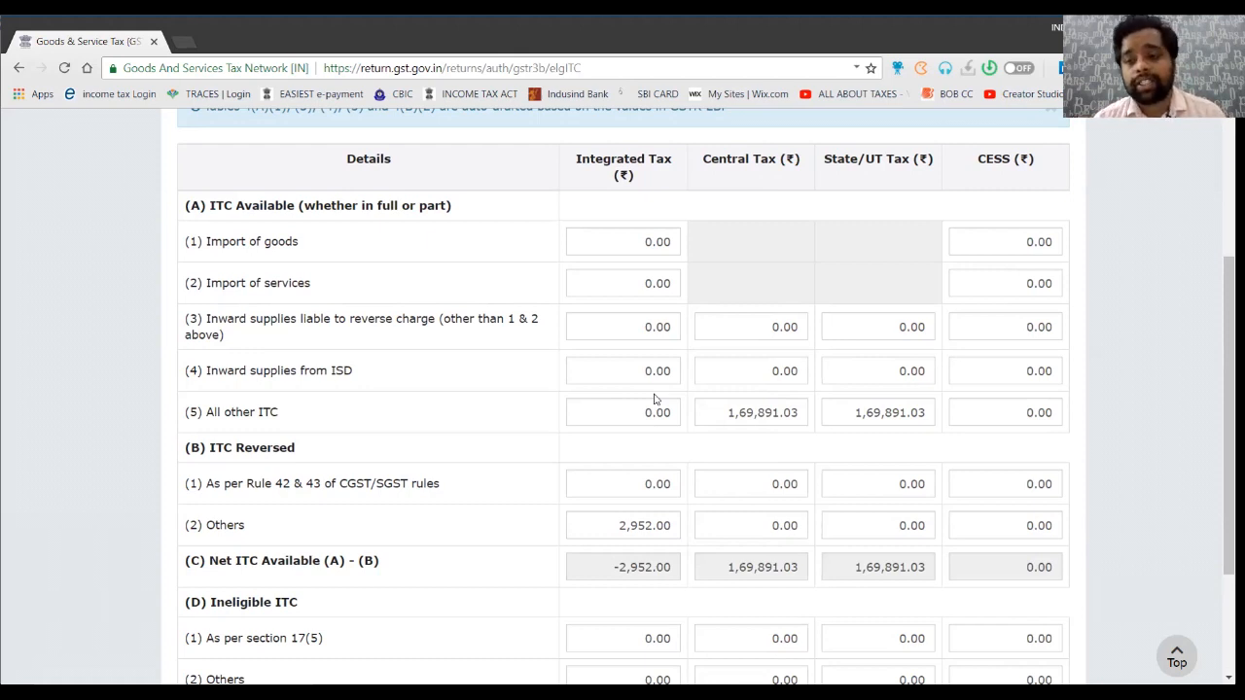
key(Tab)
key(Tab)
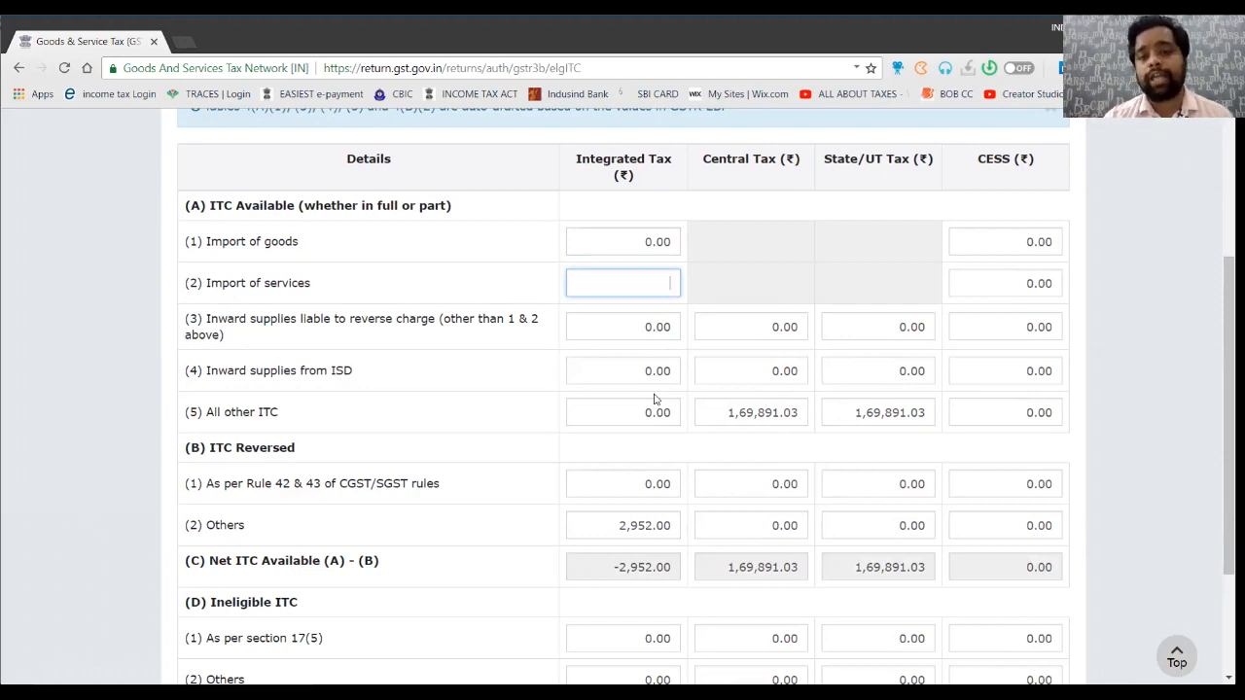
key(Tab)
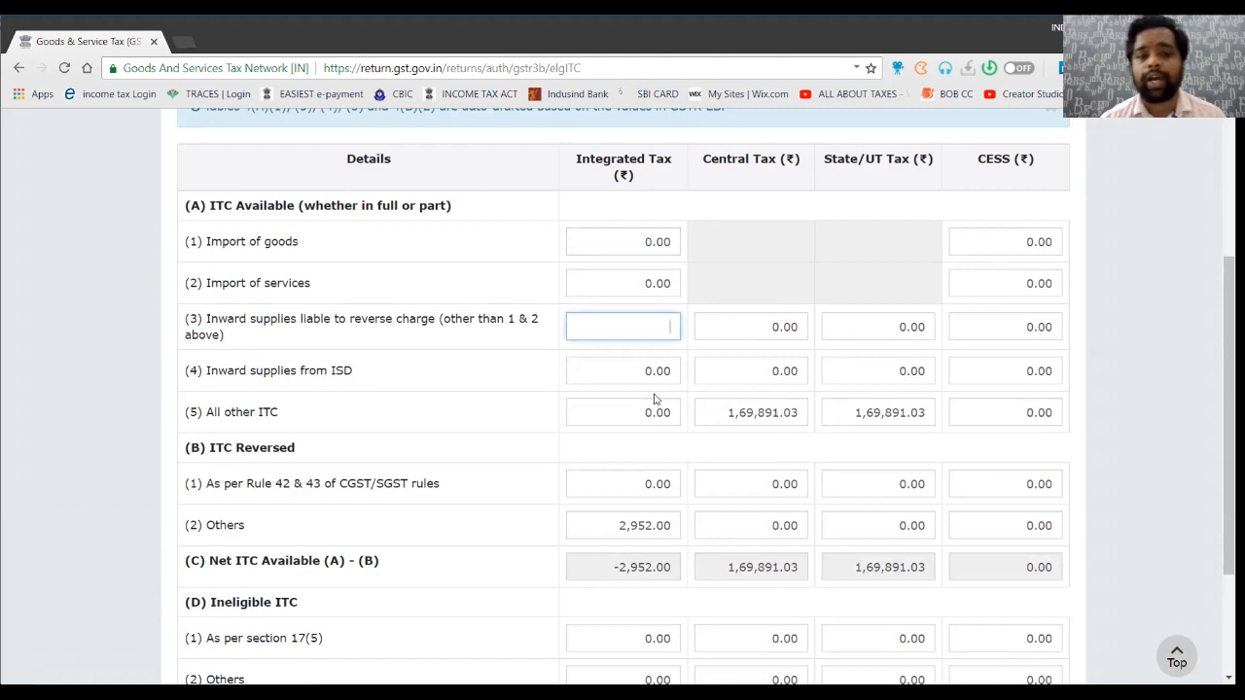
key(Tab)
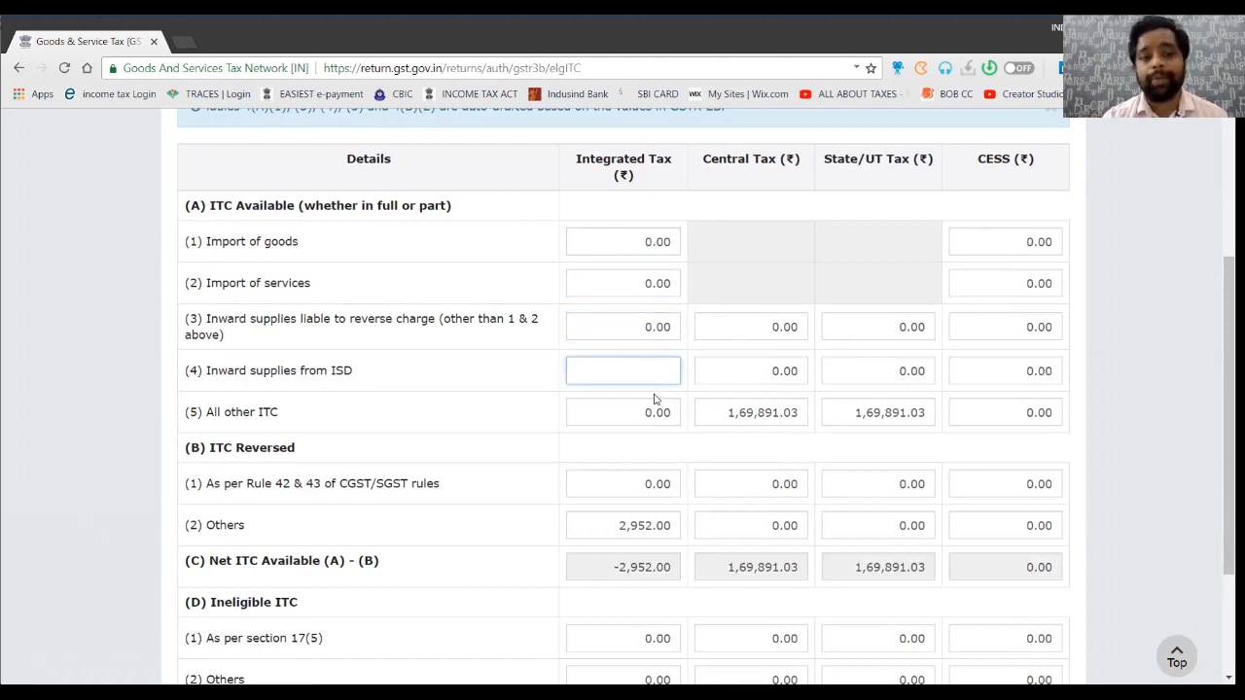
Set the integrated tax for All other ITC to 600000 and check table 4 for the variance notice
drag(282, 412, 202, 412)
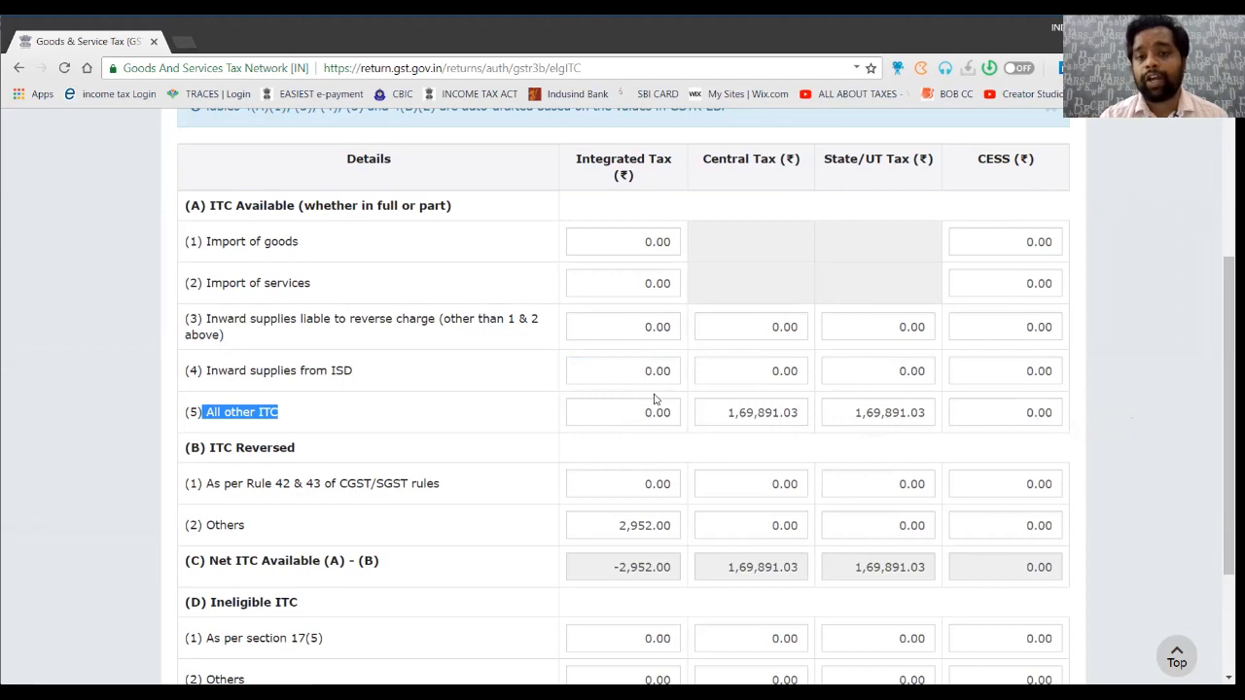
click(655, 401)
text(600000)
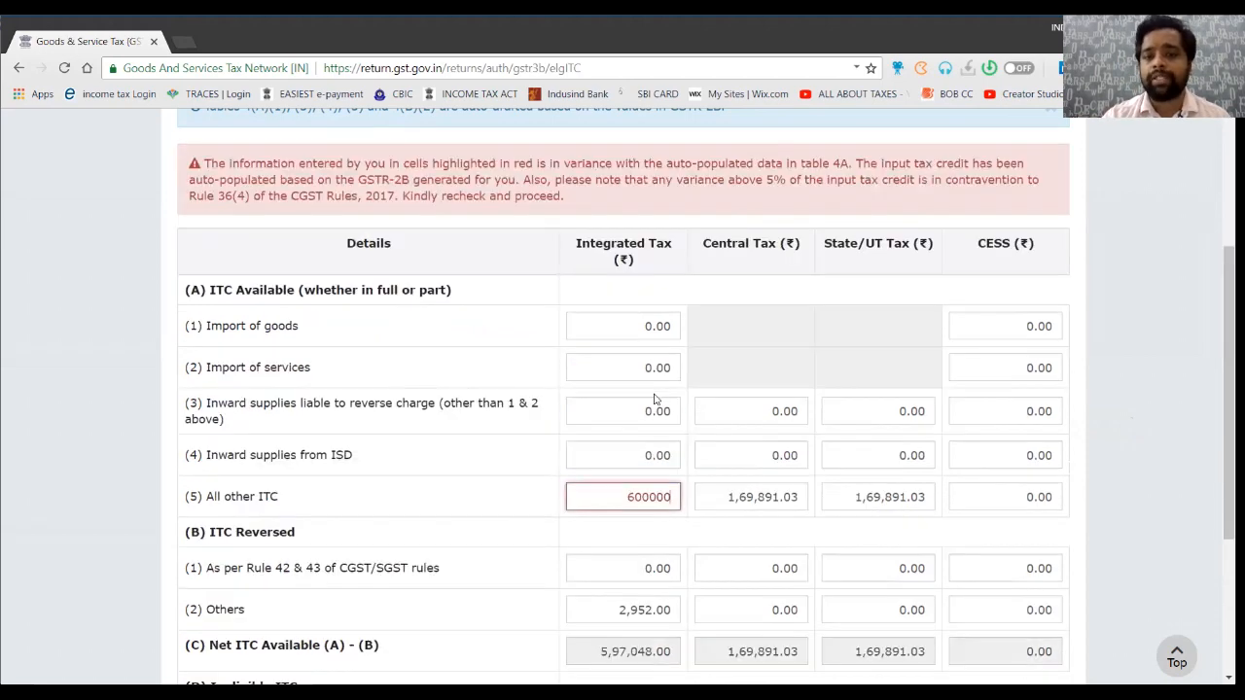
scroll(655, 399, down, 2)
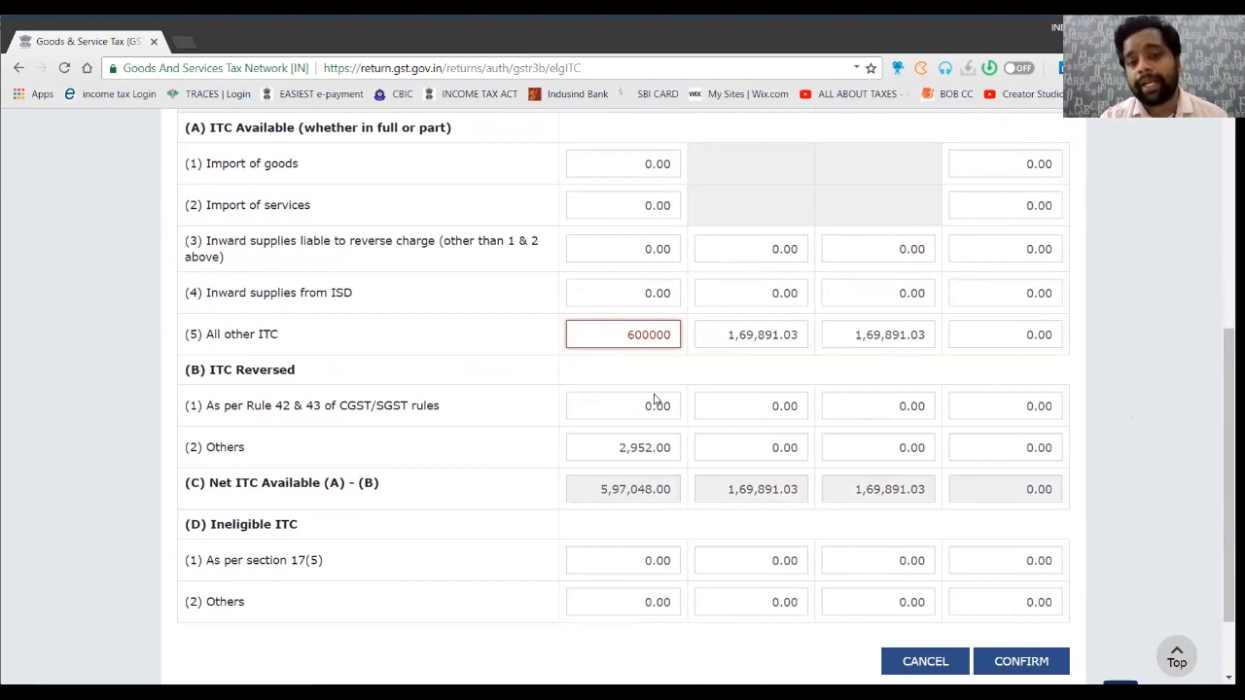
scroll(654, 398, up, 2)
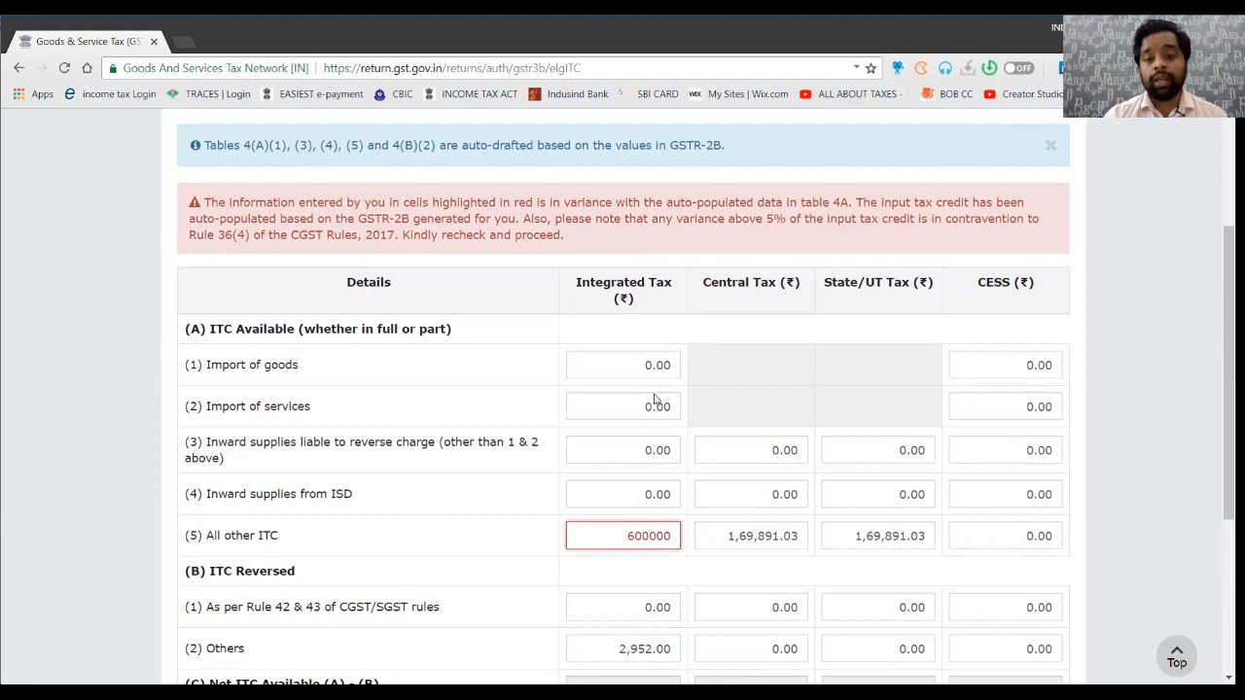
scroll(654, 399, up, 1)
scroll(654, 399, down, 2)
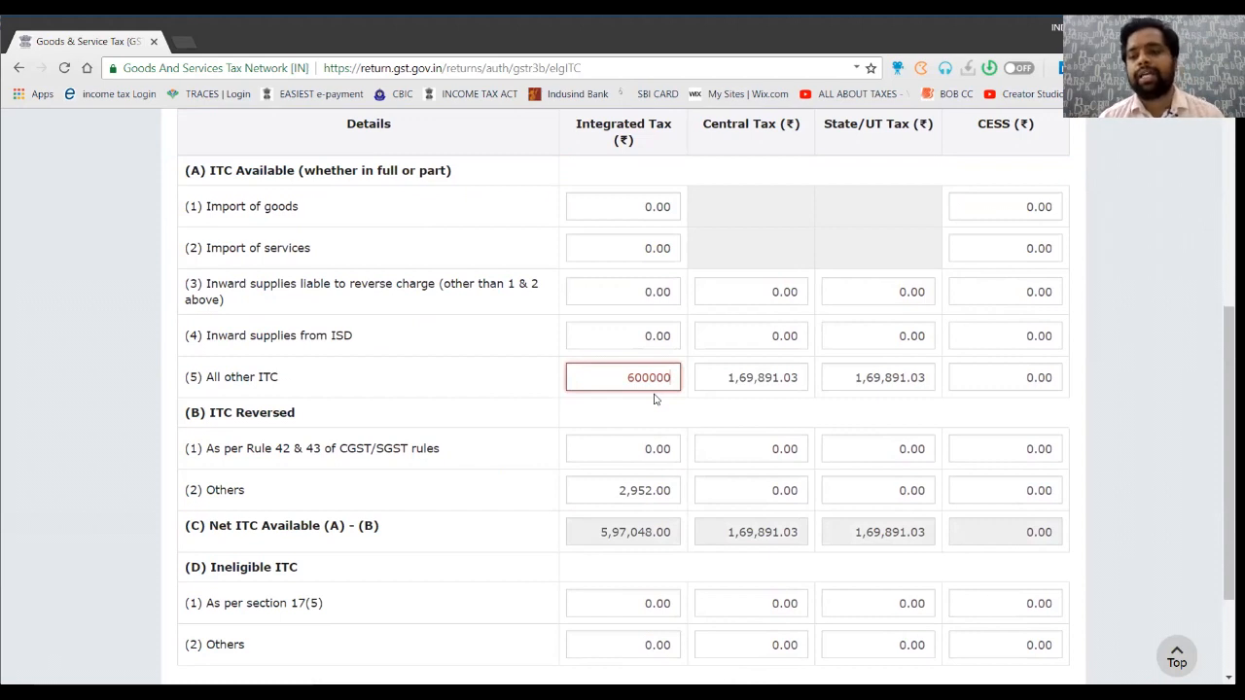
Set the central tax for All other ITC to 150000 and compare it with the system computed amount
key(Tab)
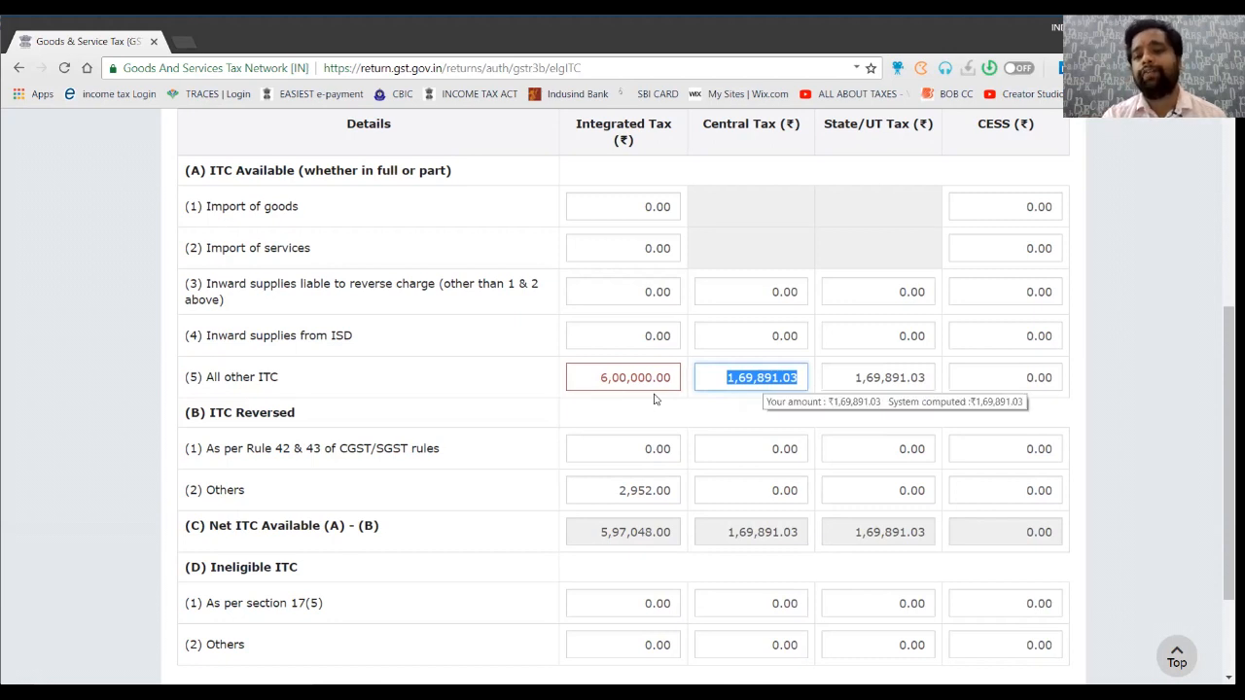
text(150000)
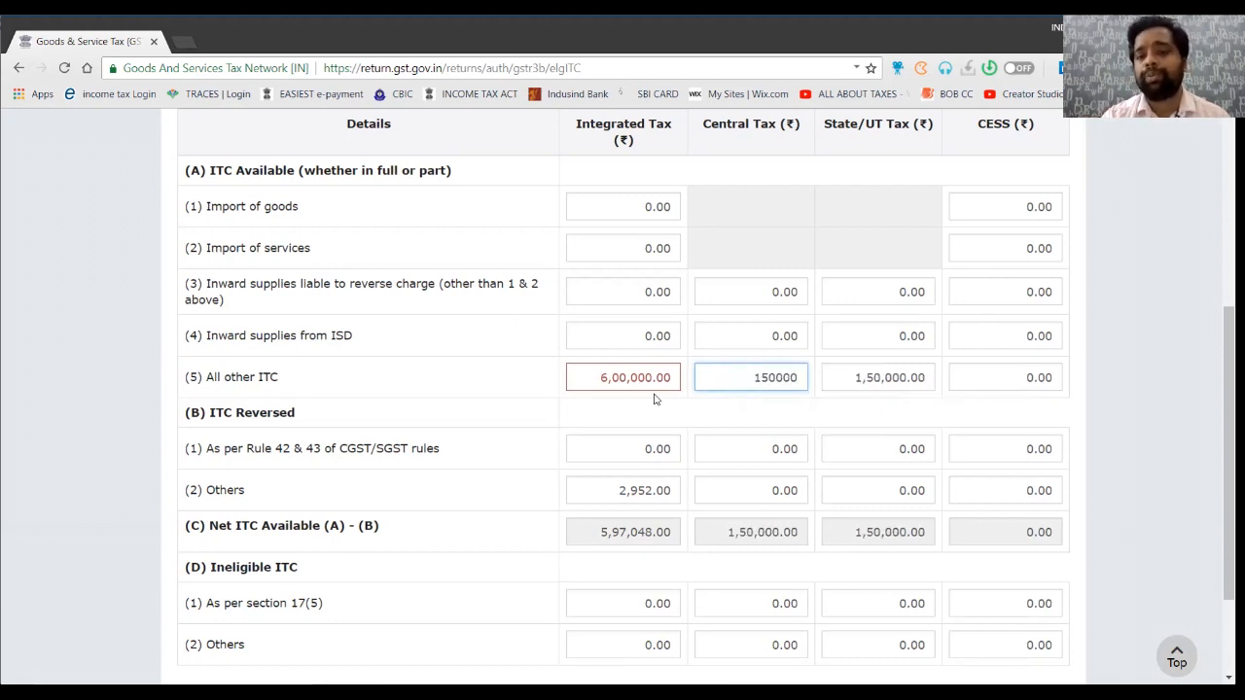
click(655, 399)
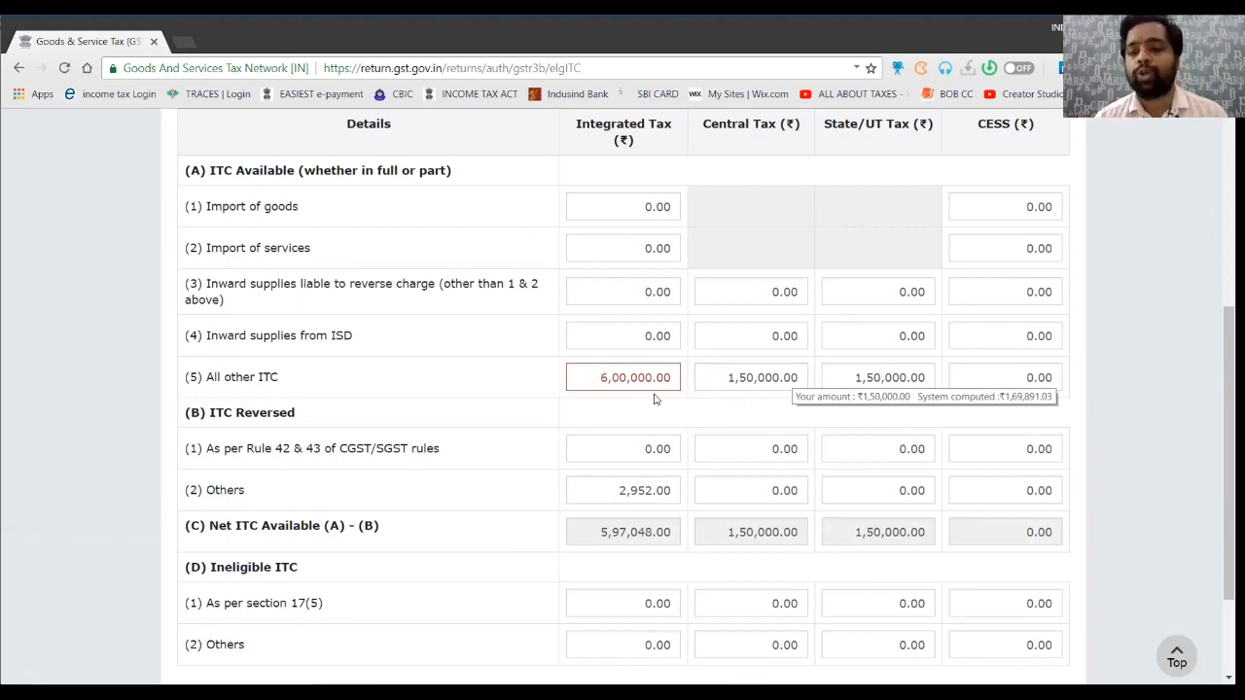
Review the ITC Reversed and Ineligible ITC rows, and leave table 4 by cancelling its changes
scroll(655, 399, down, 2)
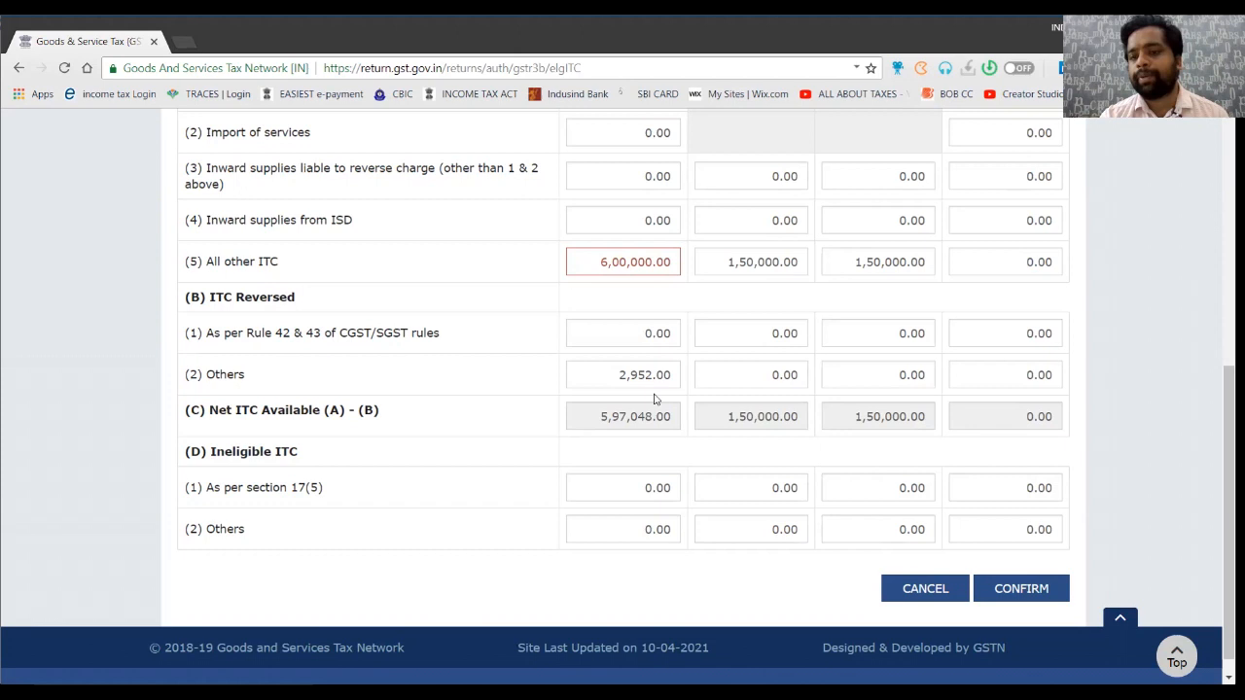
key(Tab)
click(655, 399)
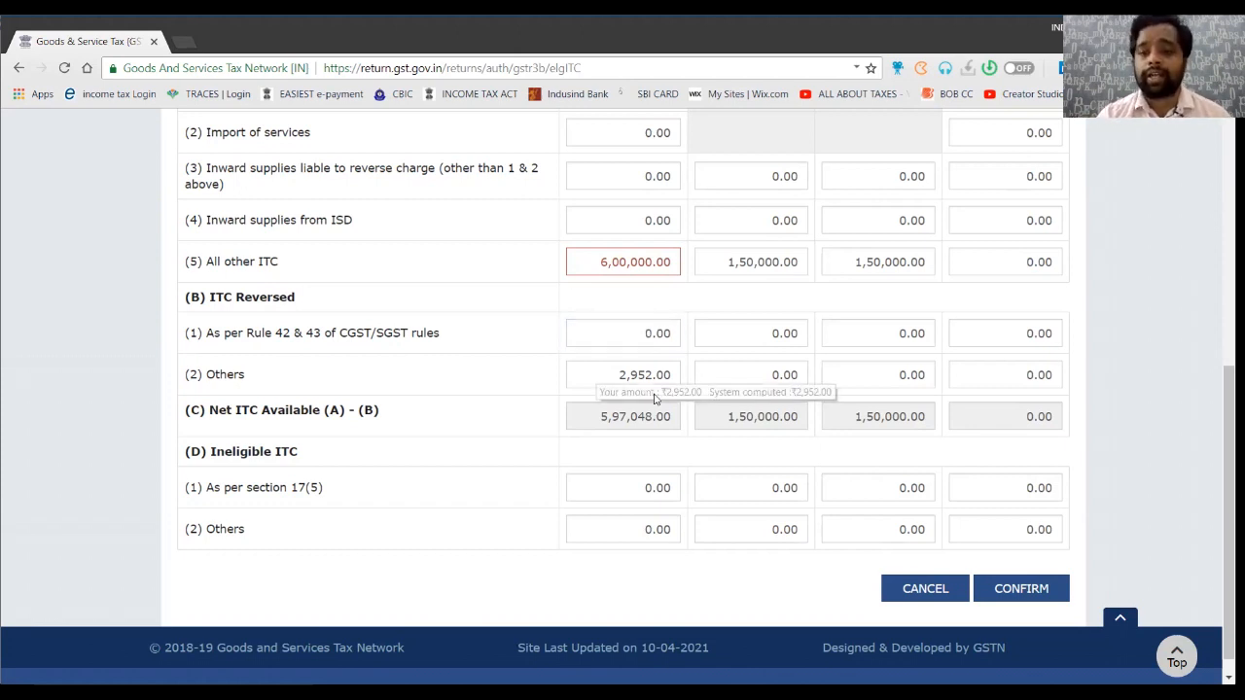
key(Tab)
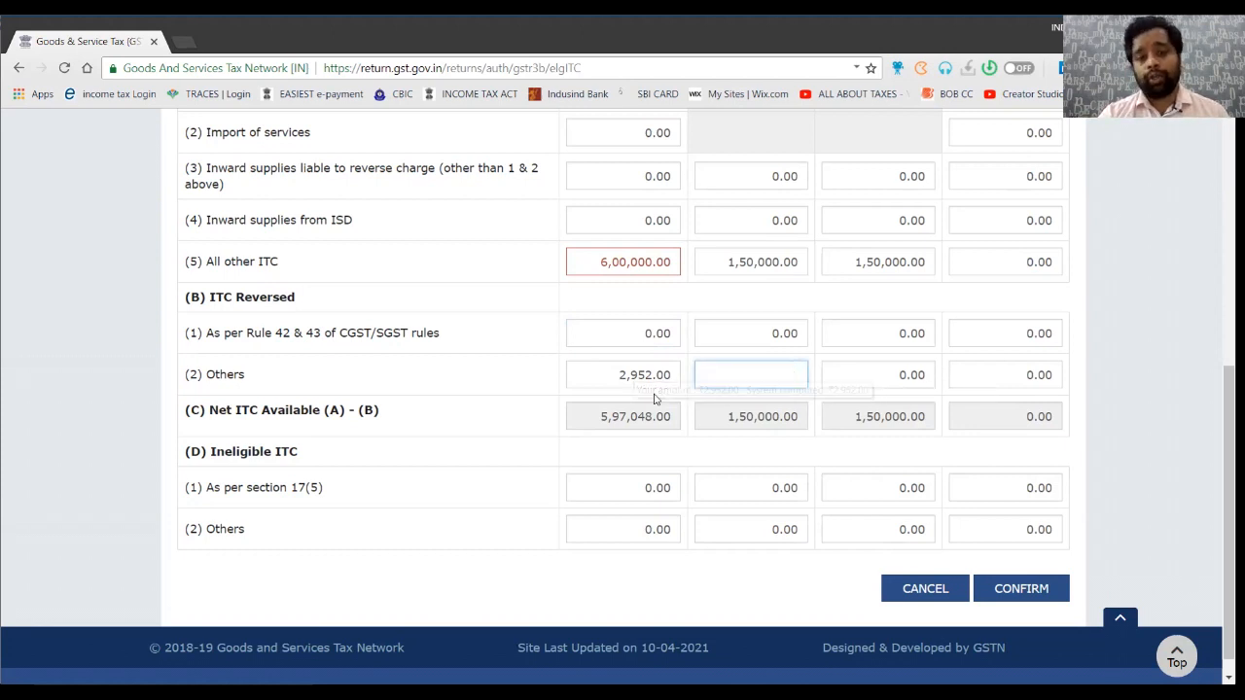
click(655, 399)
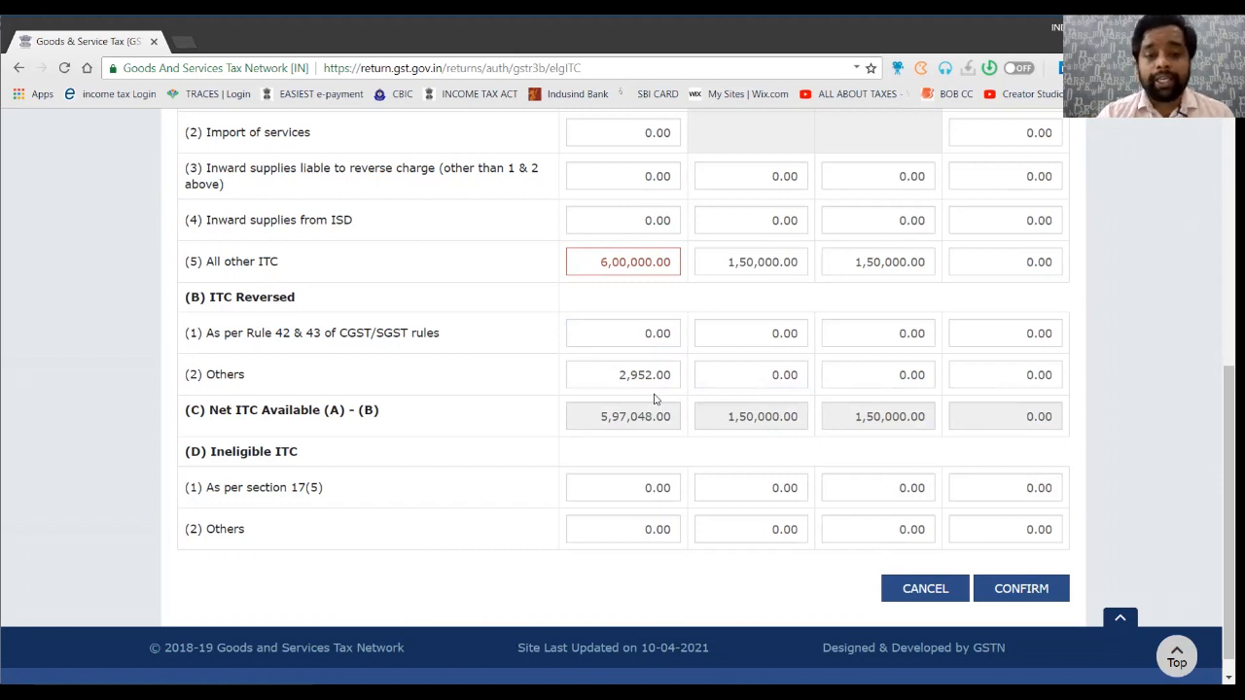
key(Tab)
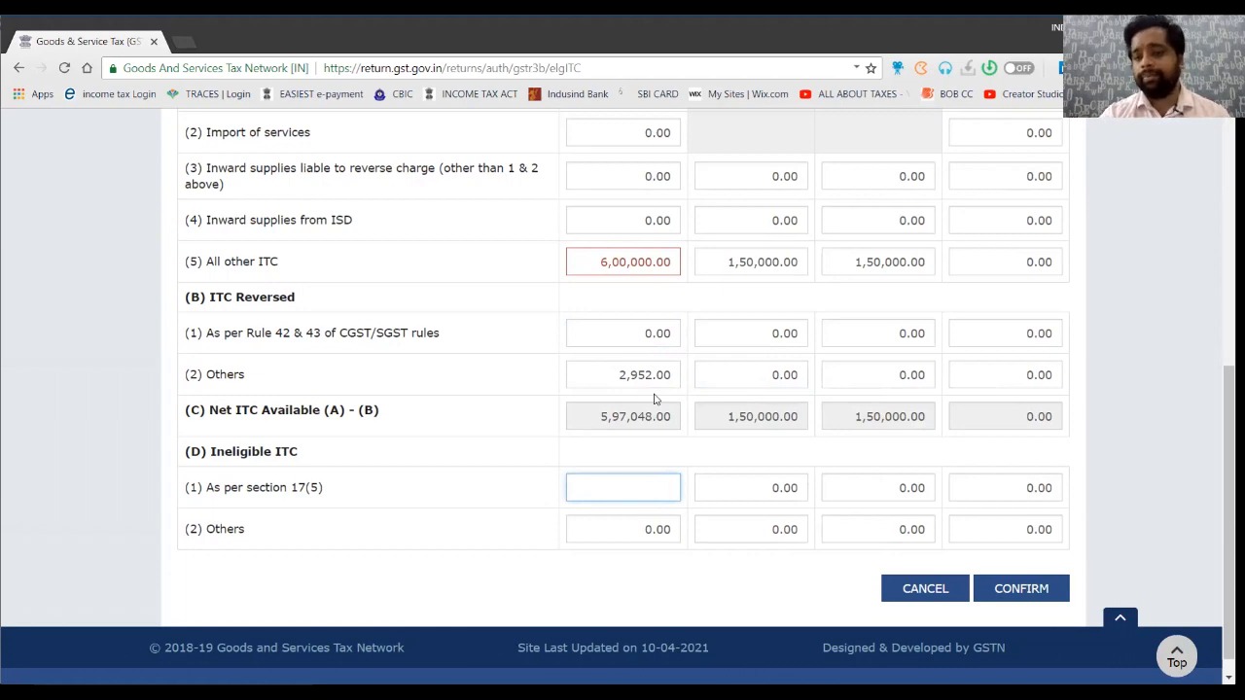
click(926, 589)
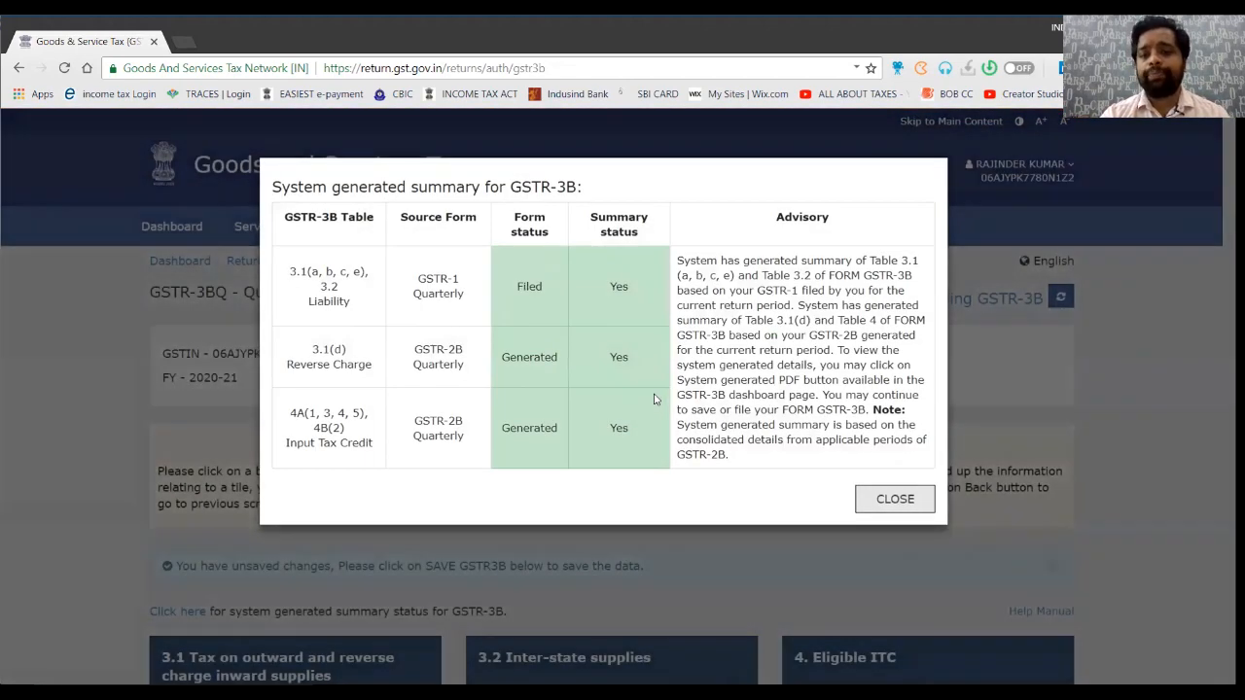
Reopen table 4 Eligible ITC, check the auto-drafted All other ITC amounts, and return to the GSTR-3B summary page
click(895, 500)
scroll(895, 499, down, 5)
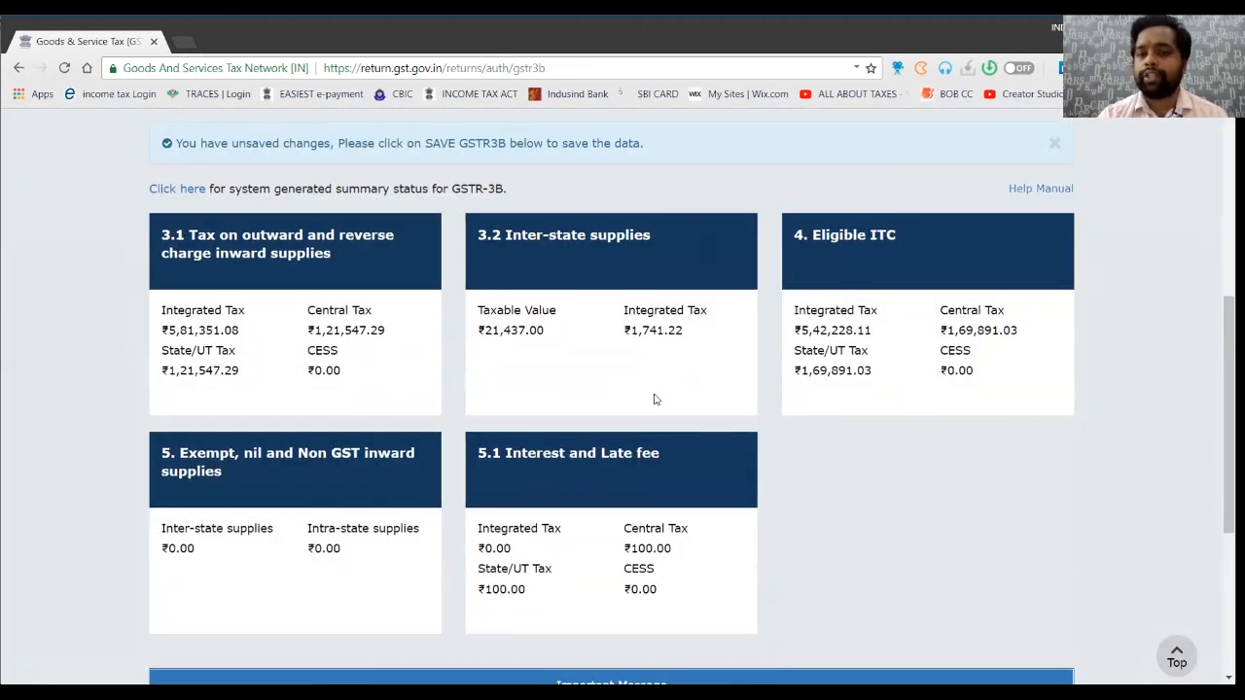
click(896, 238)
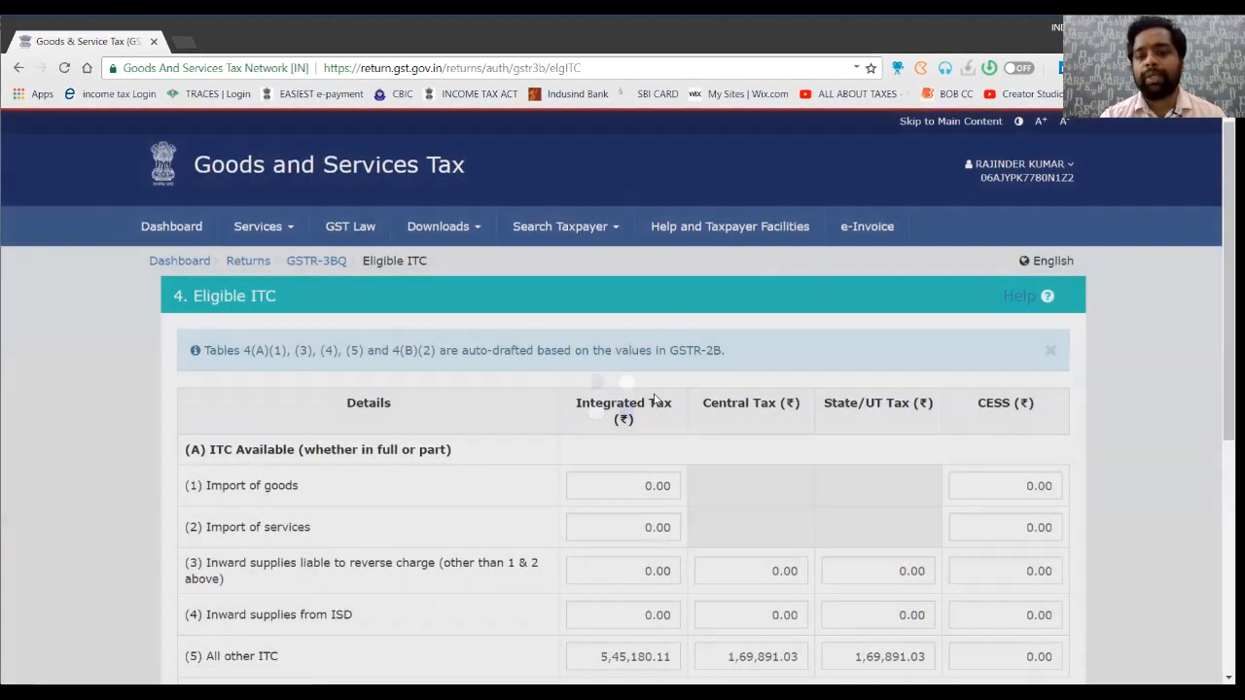
scroll(654, 399, down, 4)
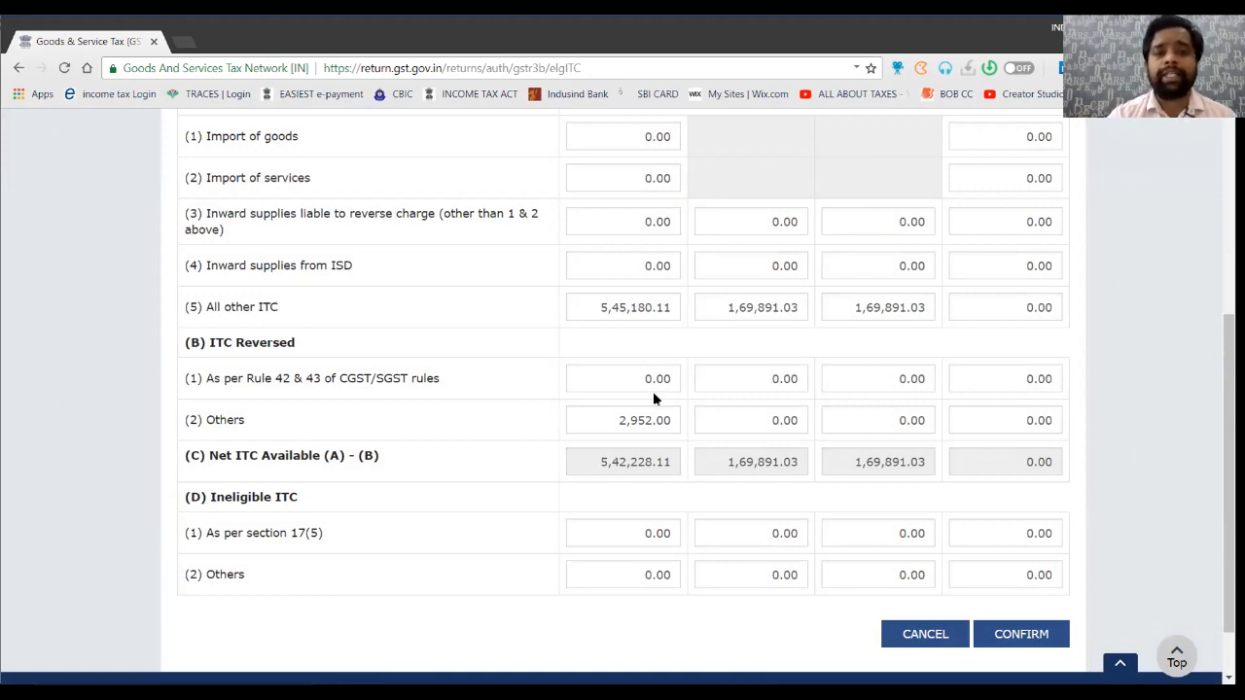
double_click(605, 308)
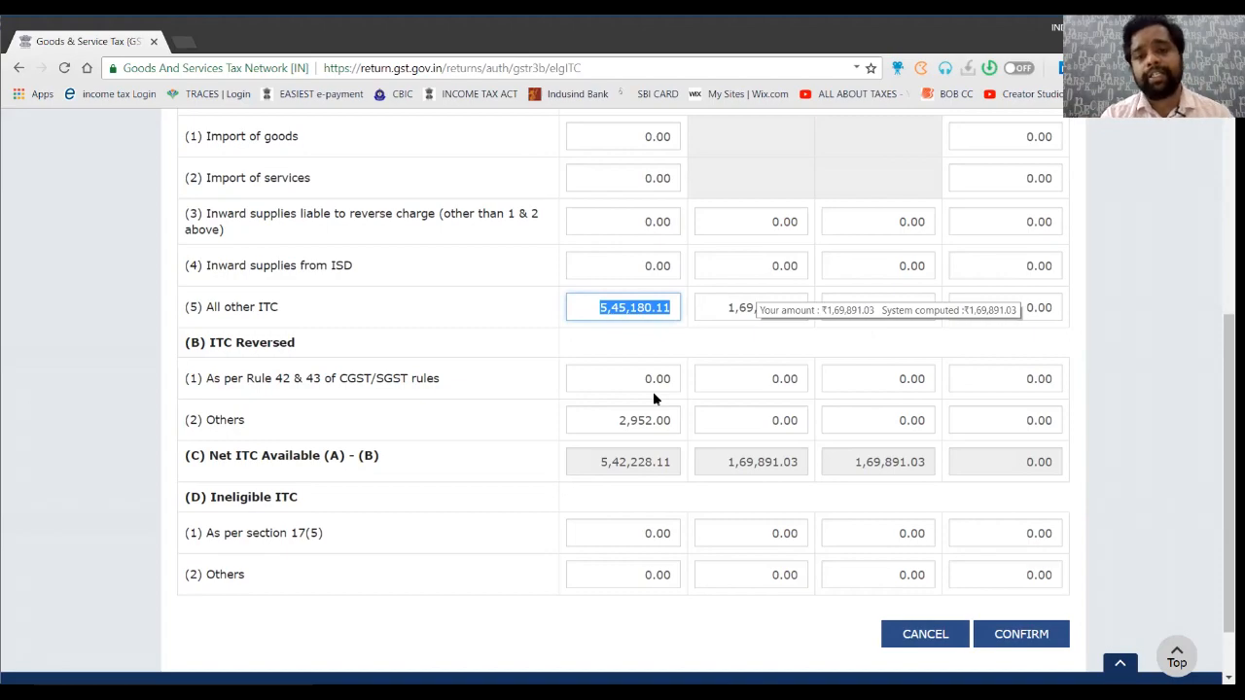
scroll(654, 399, down, 1)
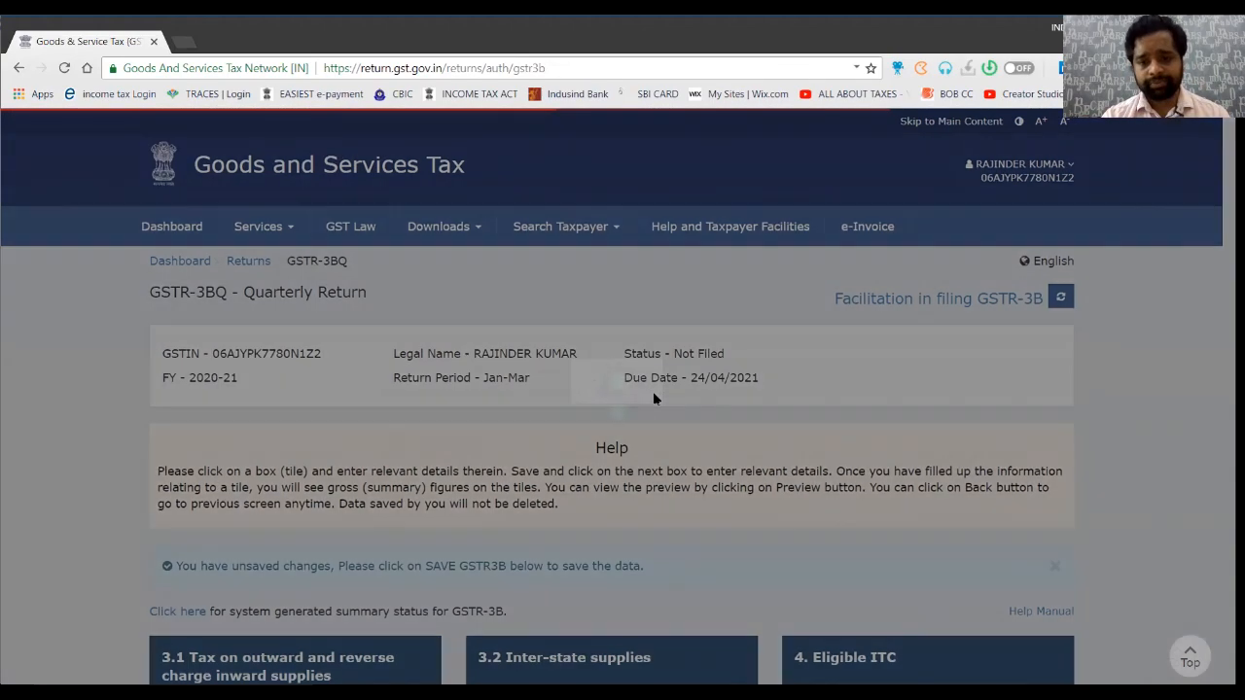
Review the inter-state and intra-state columns of table 5 for exempt, nil-rated and non-GST inward supplies, and leave by cancelling
key(Escape)
scroll(653, 391, down, 10)
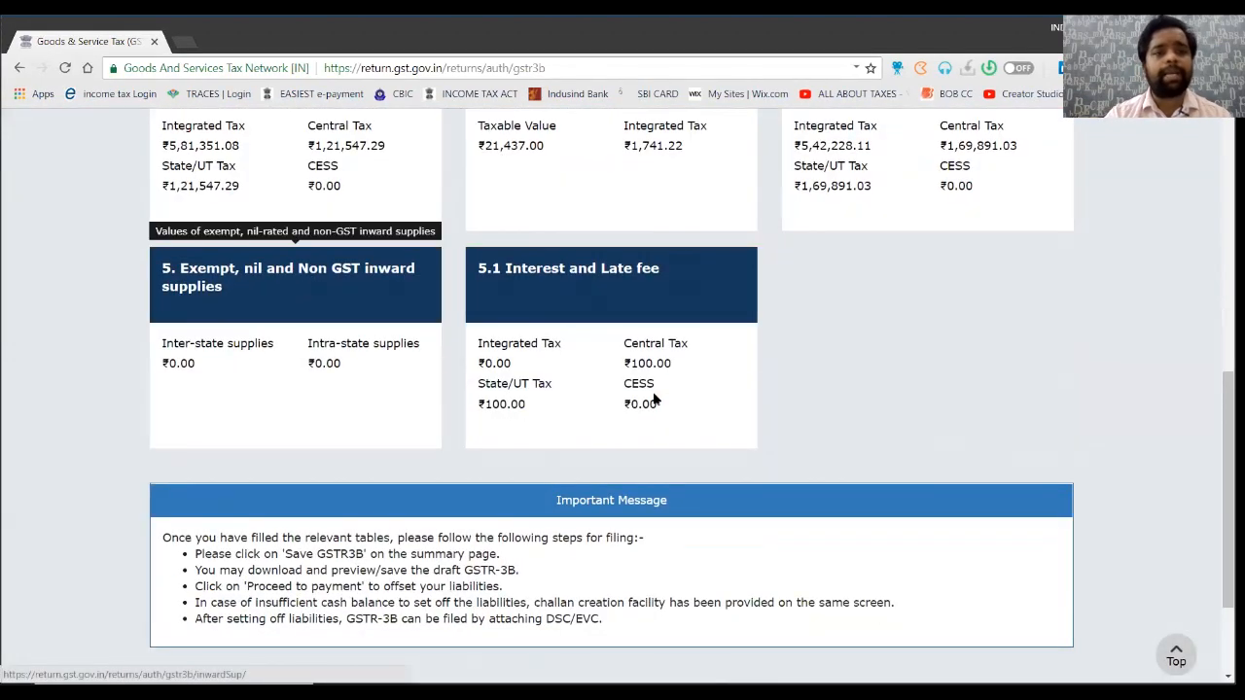
key(Return)
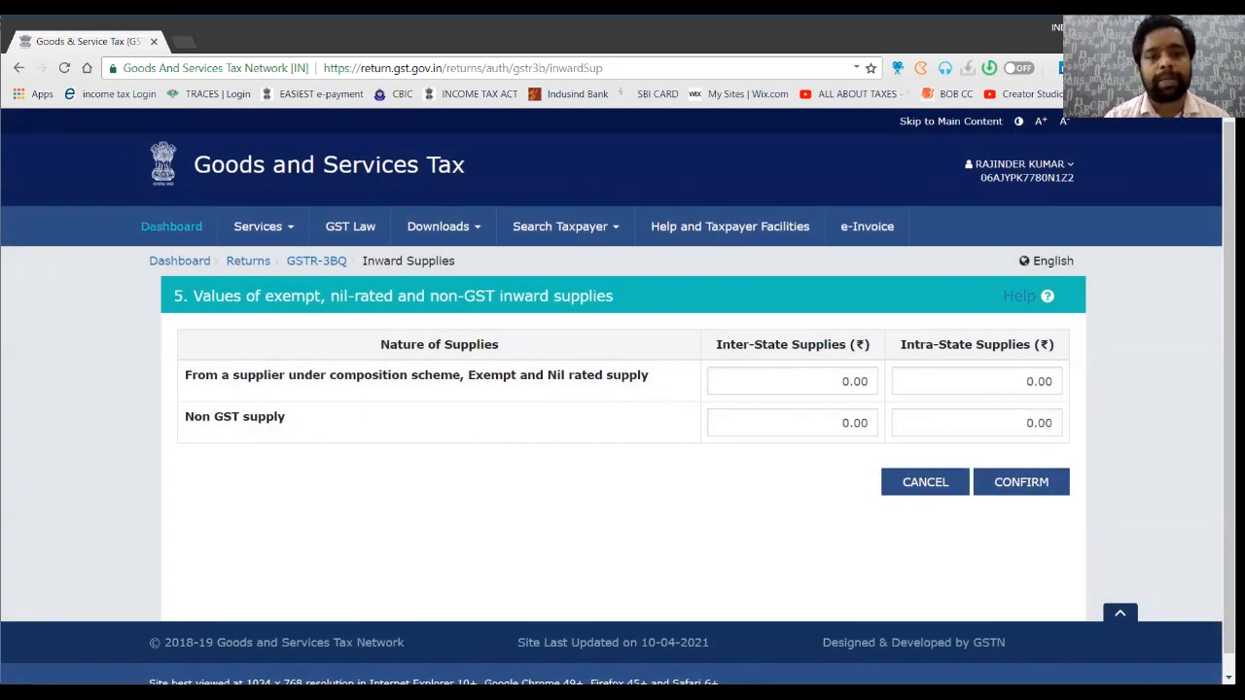
drag(499, 296, 173, 296)
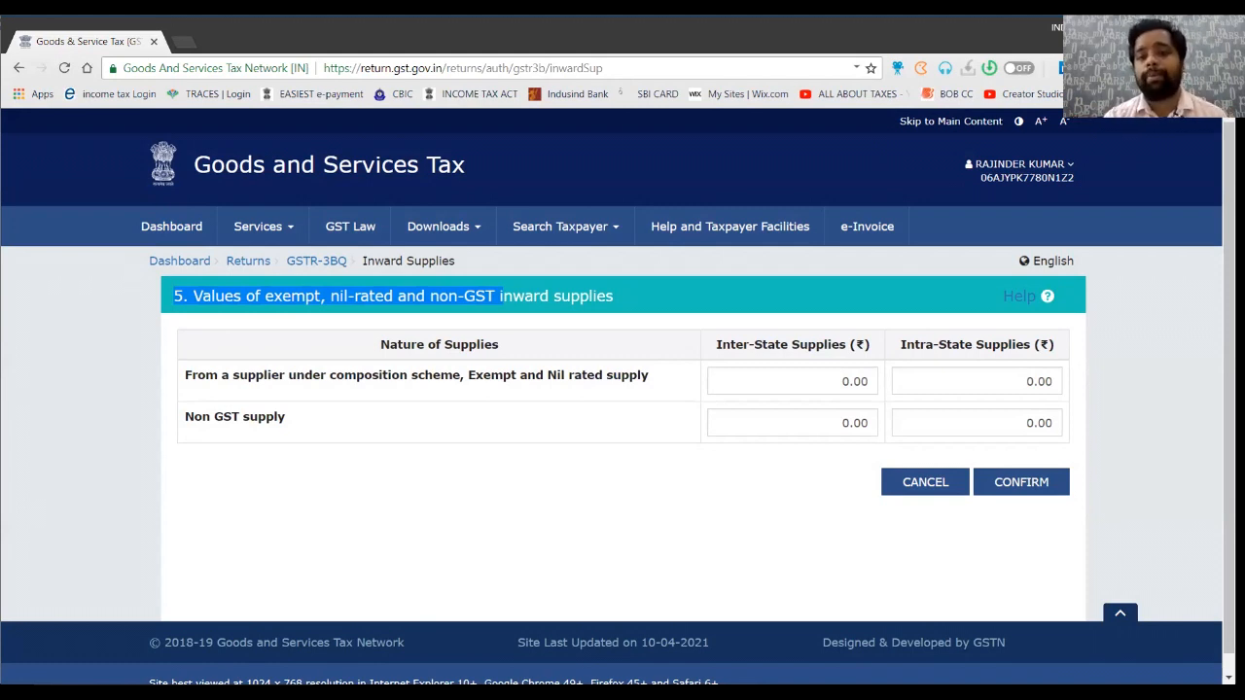
drag(716, 344, 800, 345)
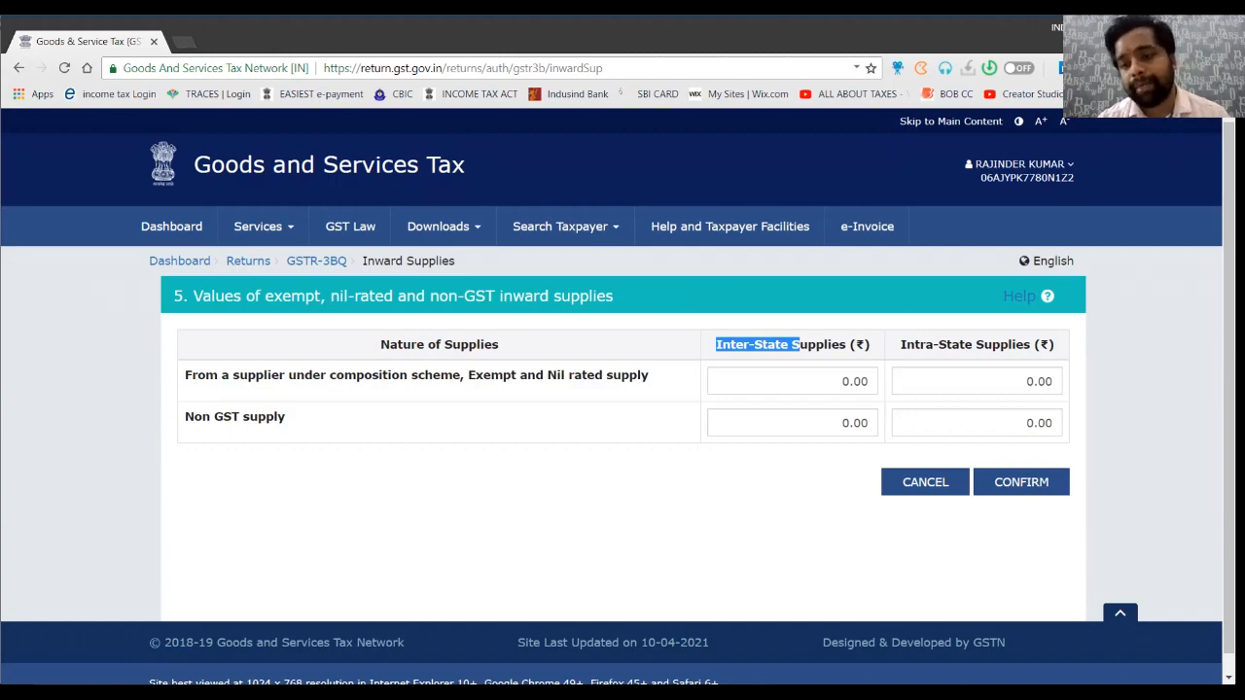
click(926, 483)
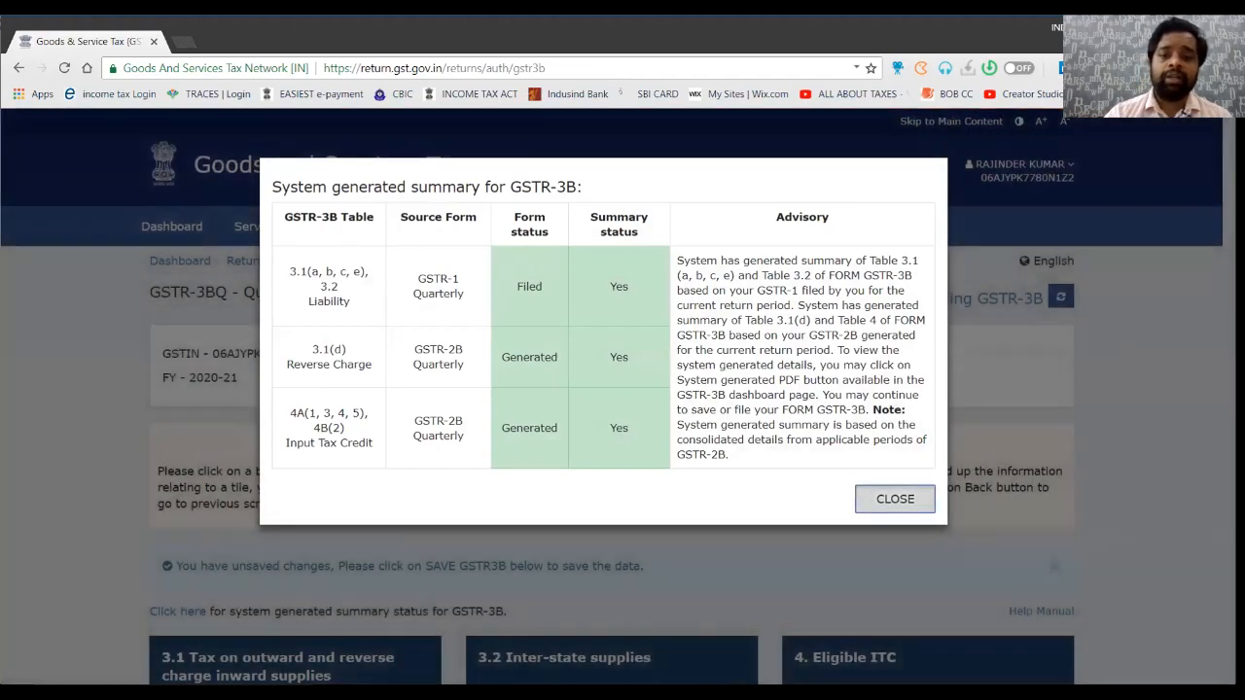
Dismiss the system generated summary and open table 5.1 Interest and Late fee
click(895, 499)
scroll(623, 389, down, 10)
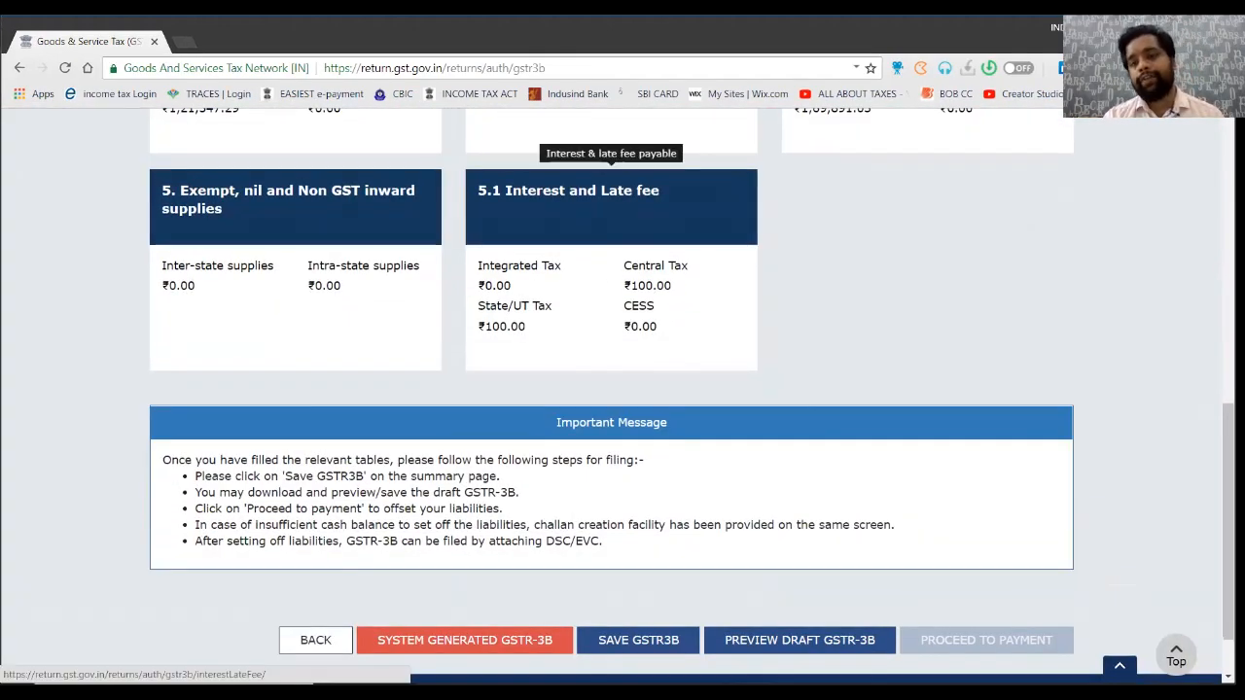
click(611, 204)
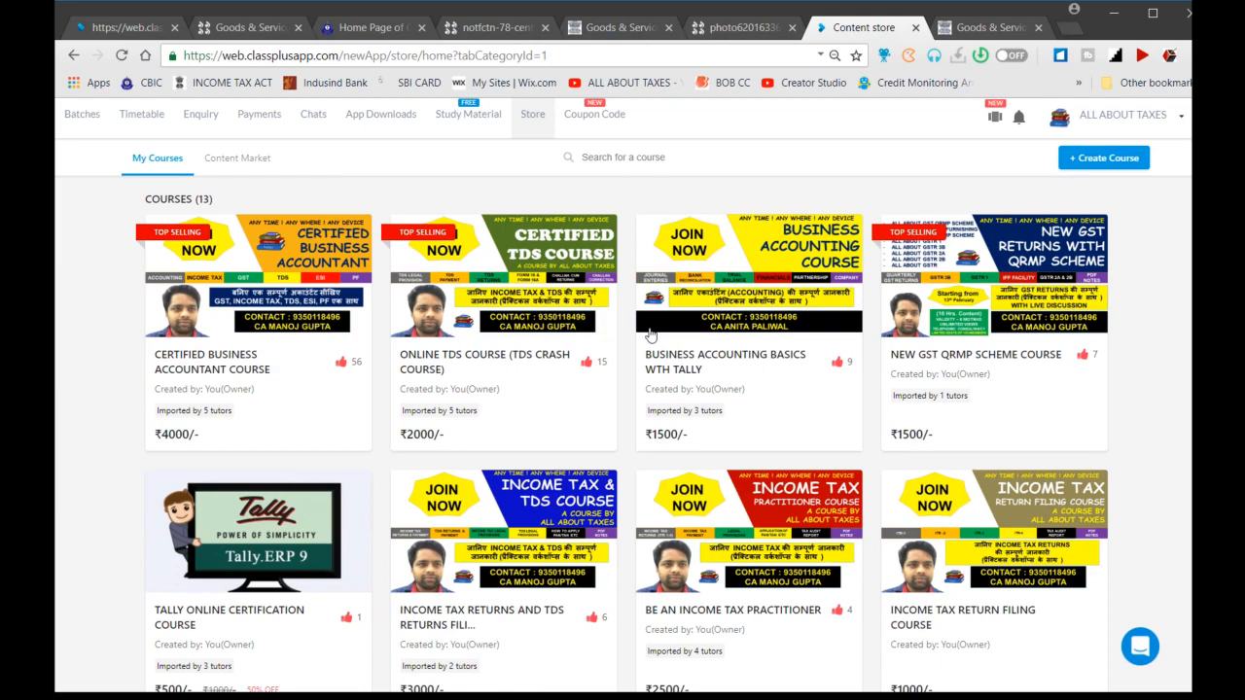
Browse the courses and their prices under My Courses in the Classplus store
scroll(543, 311, down, 1)
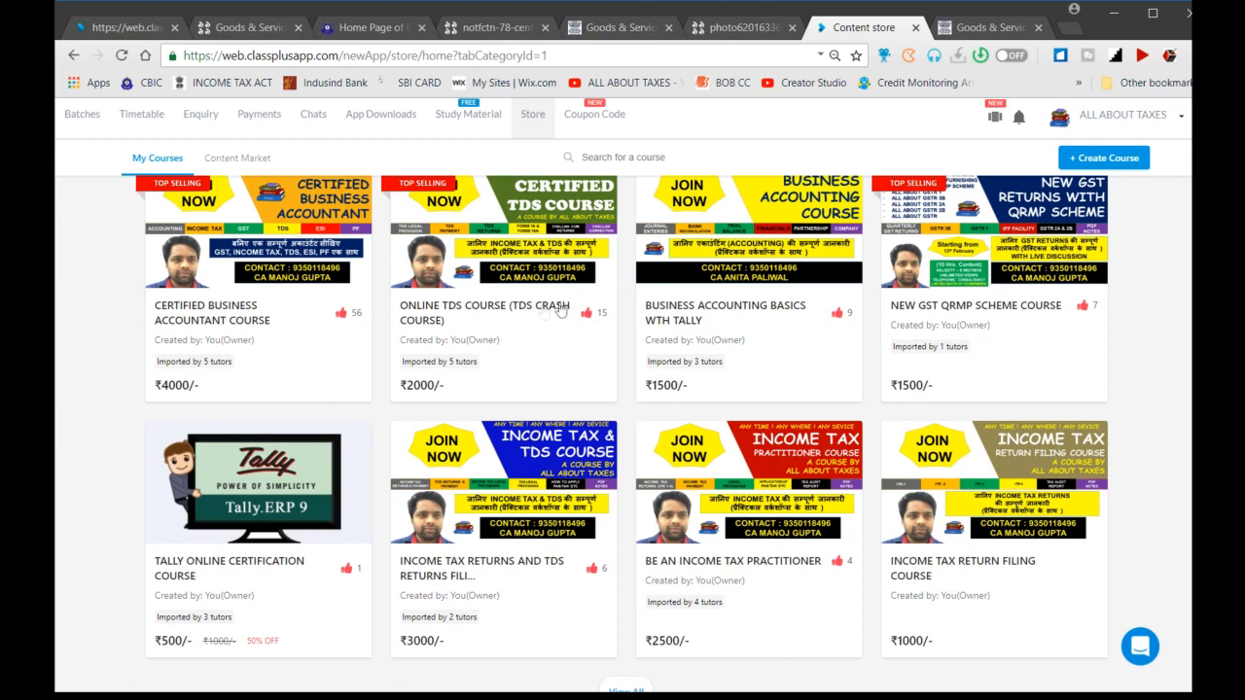
scroll(579, 314, up, 1)
scroll(579, 314, down, 1)
scroll(579, 314, up, 1)
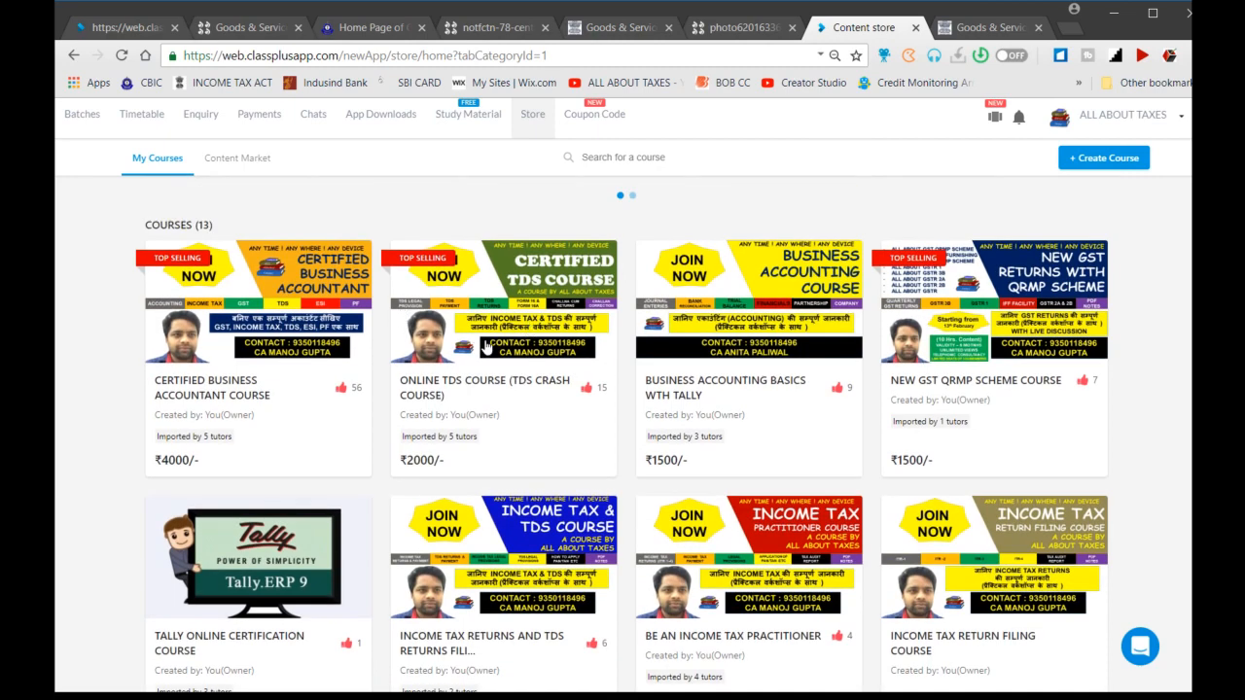
scroll(487, 347, down, 1)
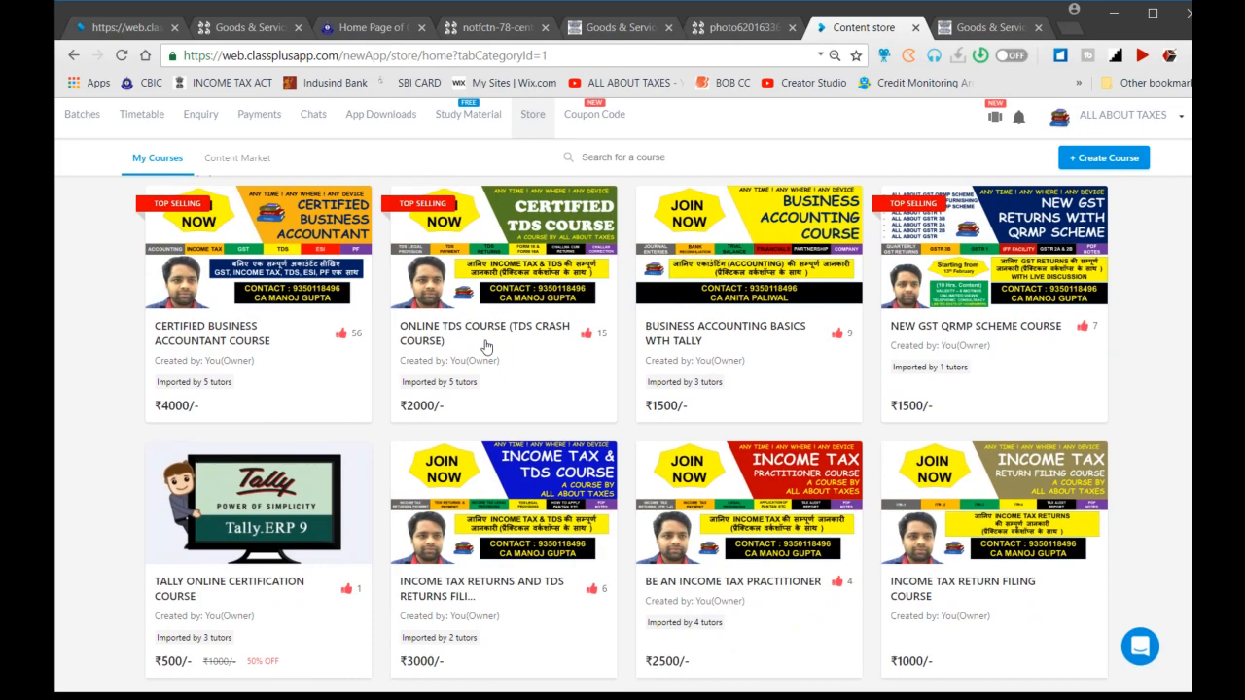
scroll(487, 348, down, 1)
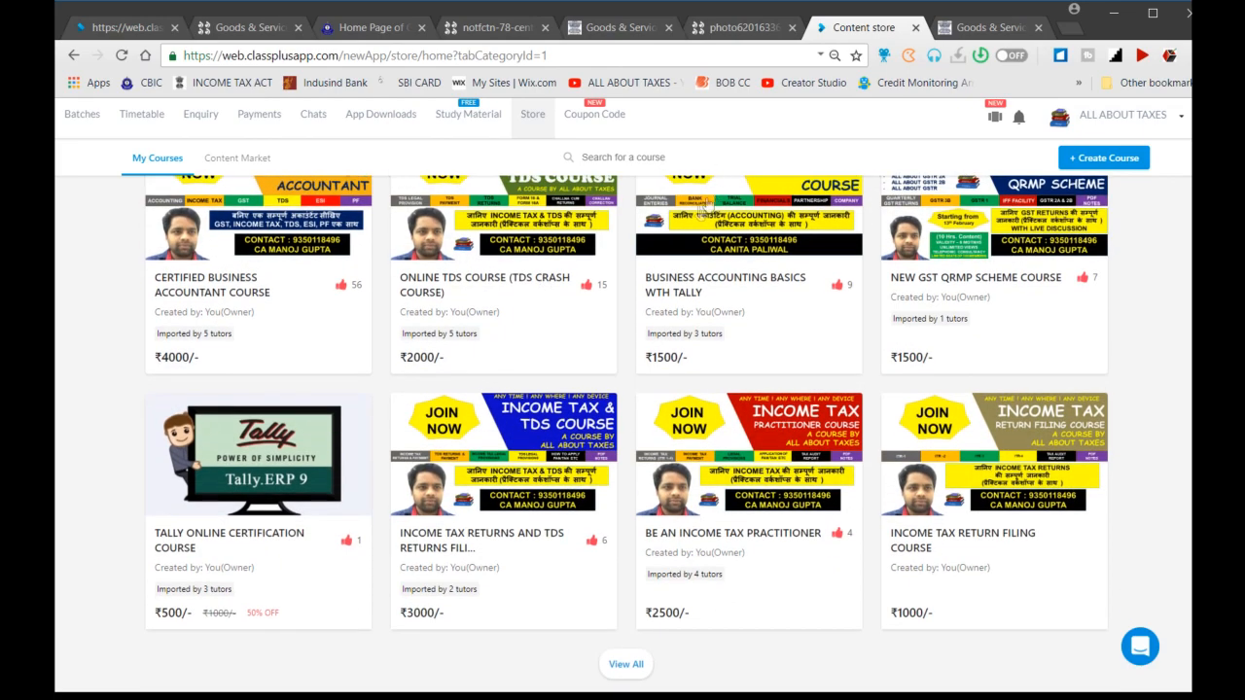
scroll(652, 235, up, 1)
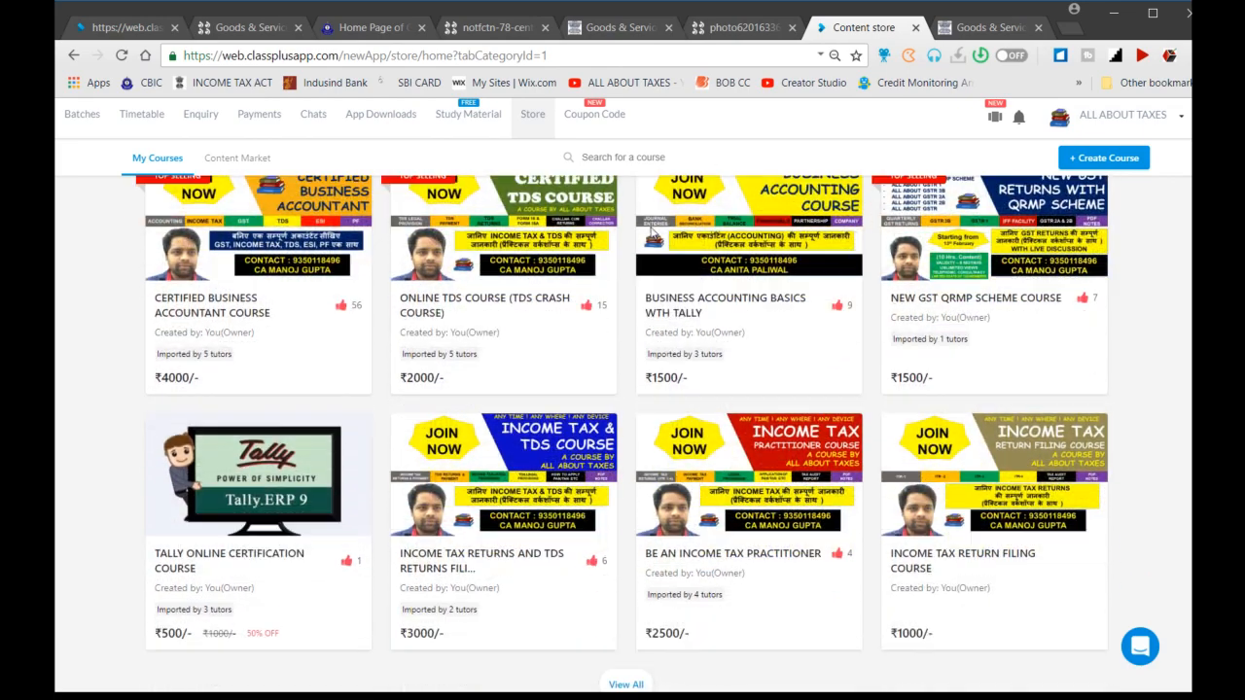
scroll(651, 235, up, 1)
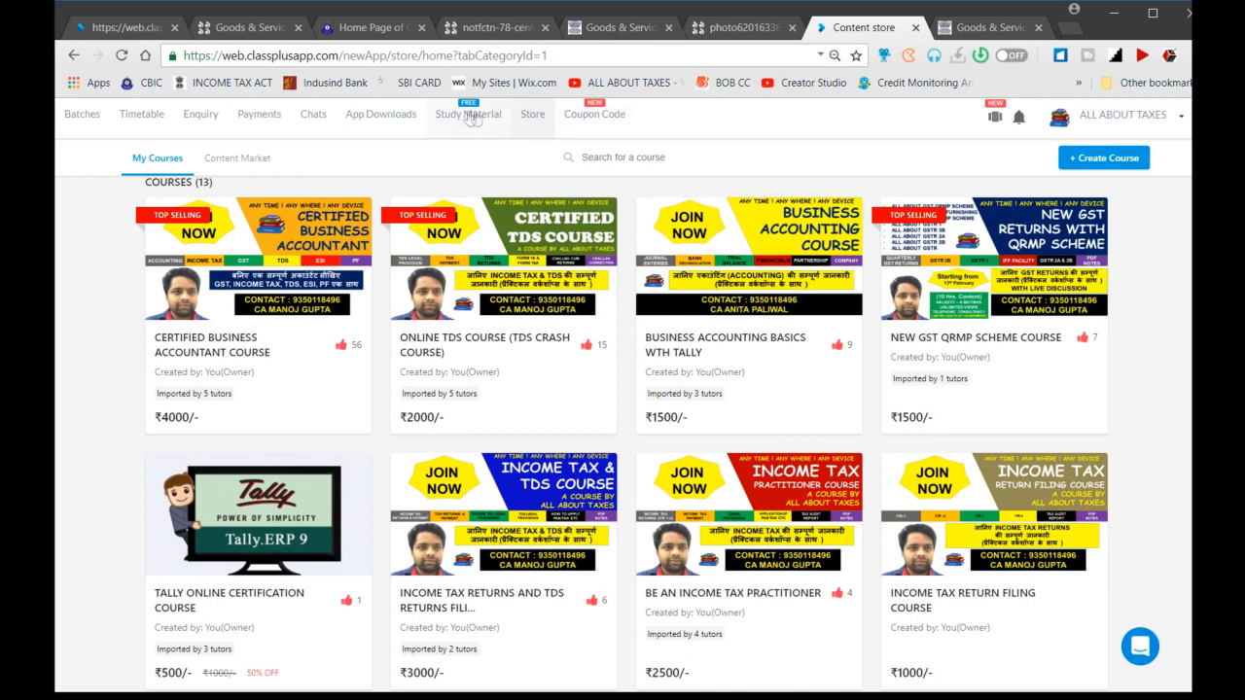
Open the Classplus chats and look through the list of student messages
click(318, 118)
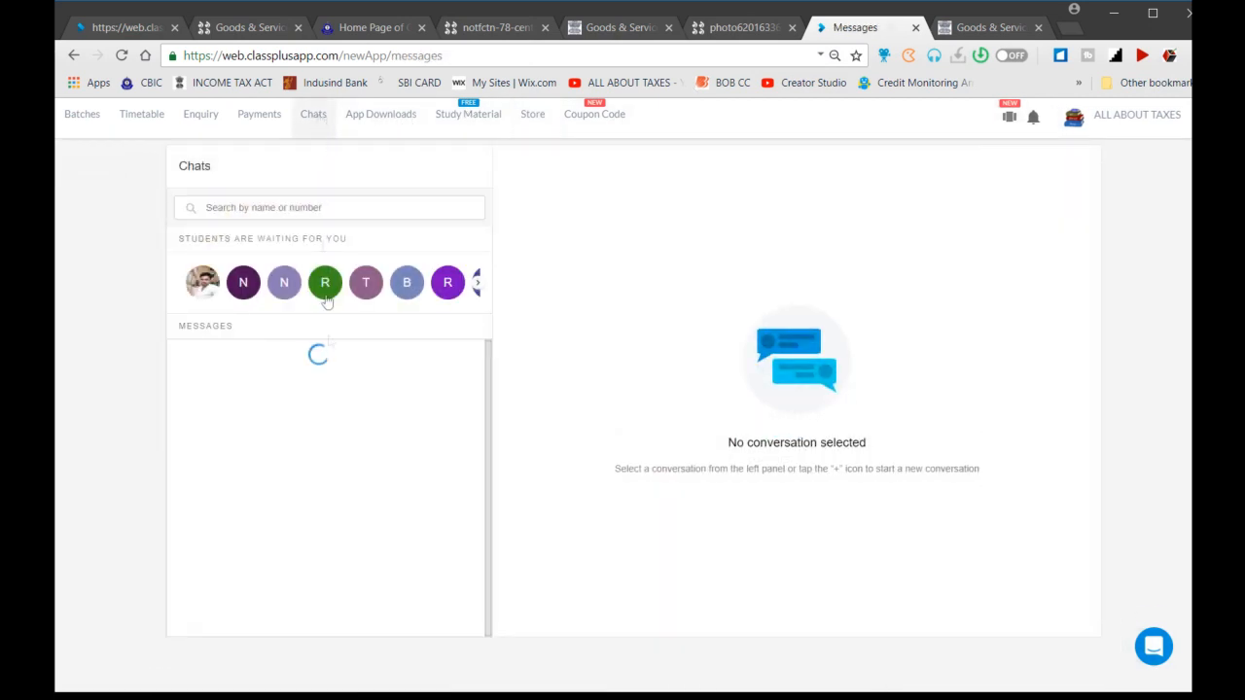
scroll(334, 431, down, 2)
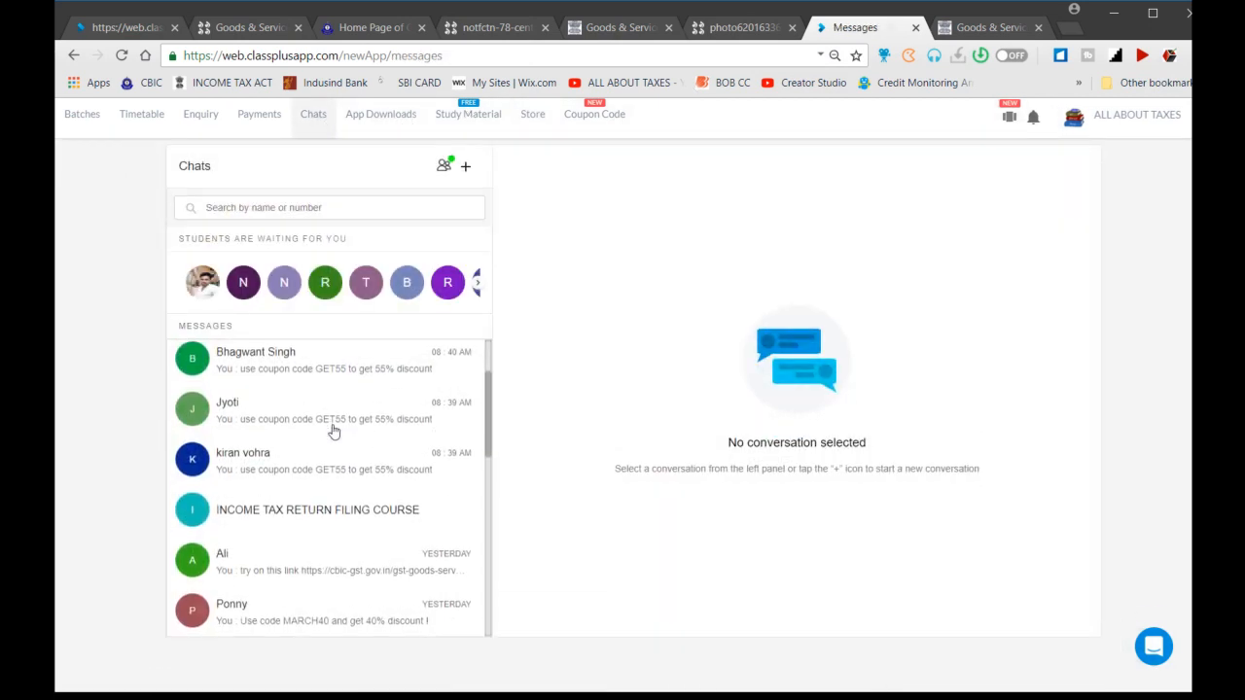
scroll(334, 431, up, 1)
scroll(334, 431, up, 2)
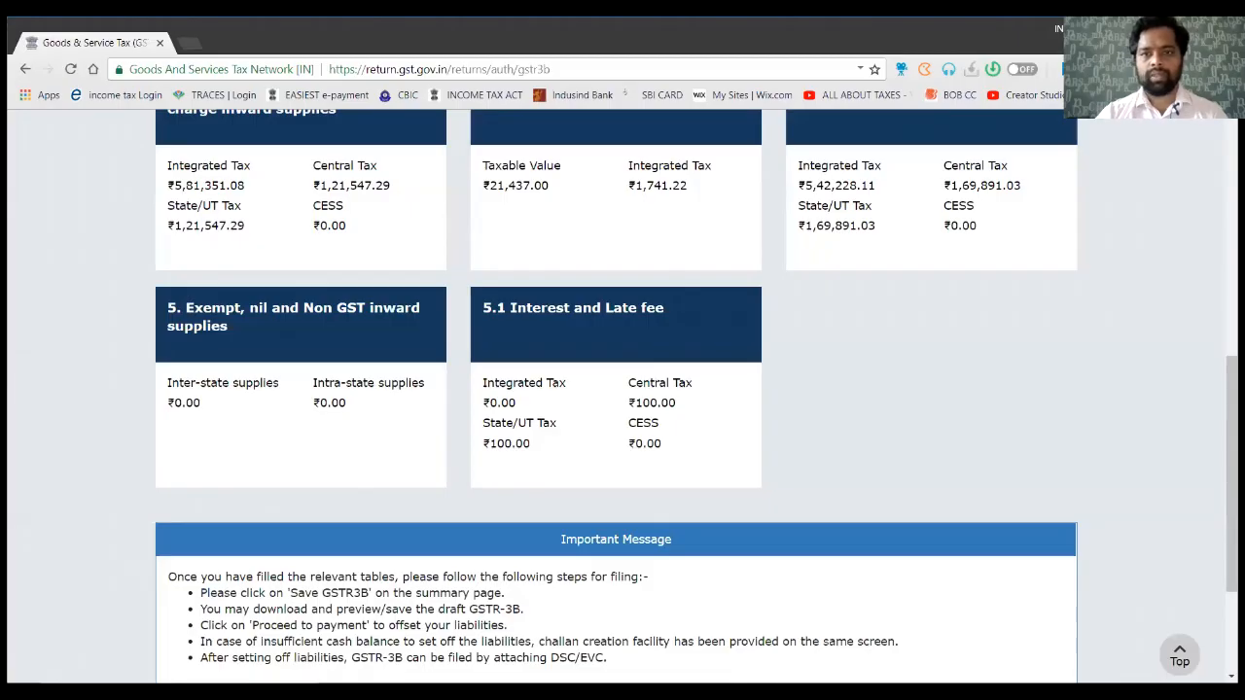
On the GST portal, save the GSTR-3B and download the system generated GSTR-3B PDF
scroll(623, 389, down, 2)
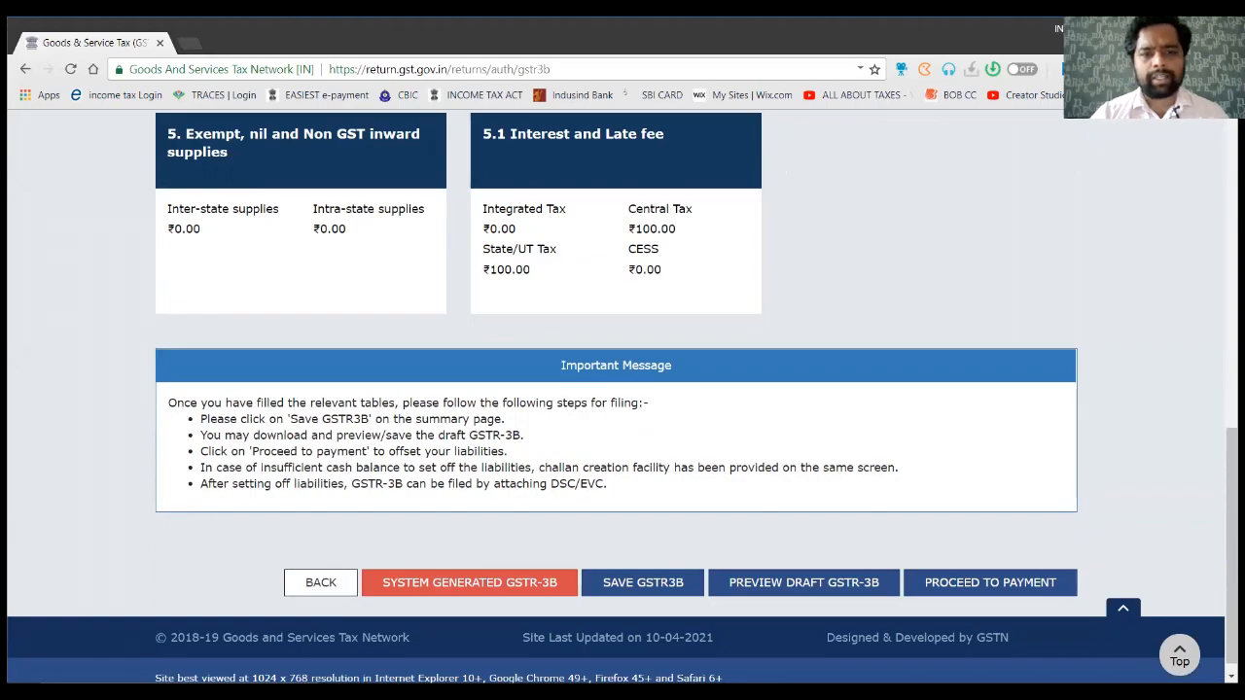
click(643, 582)
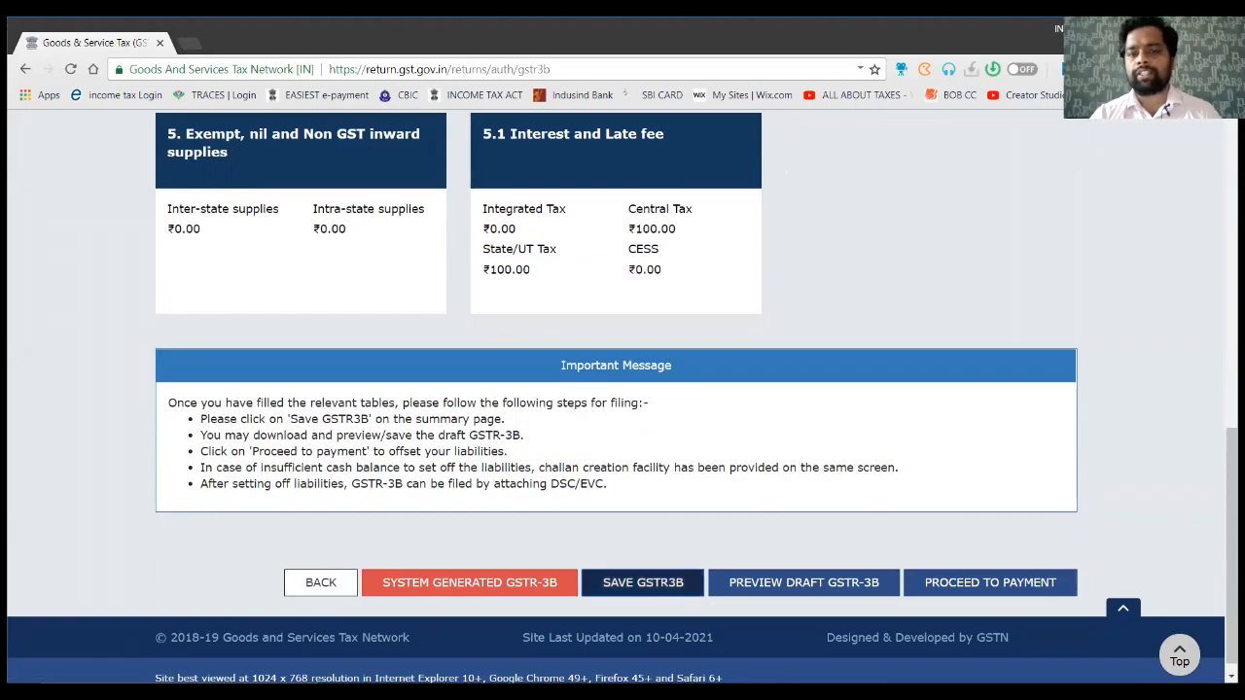
scroll(623, 389, down, 2)
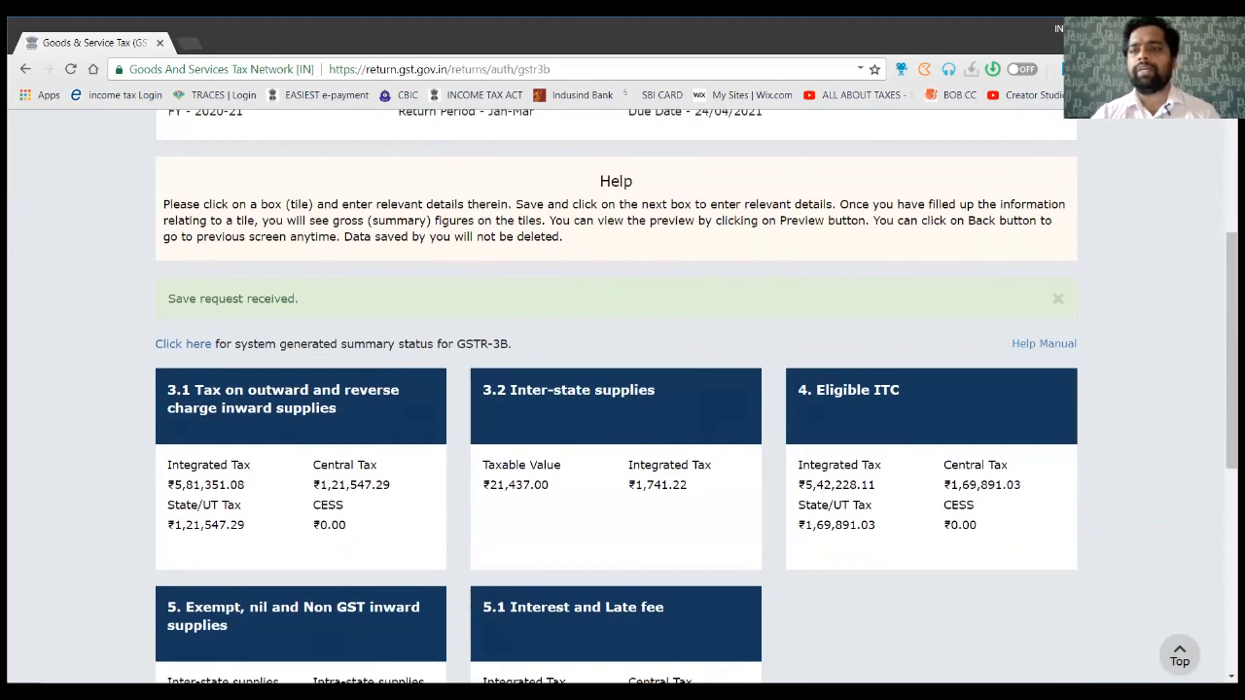
scroll(623, 390, down, 5)
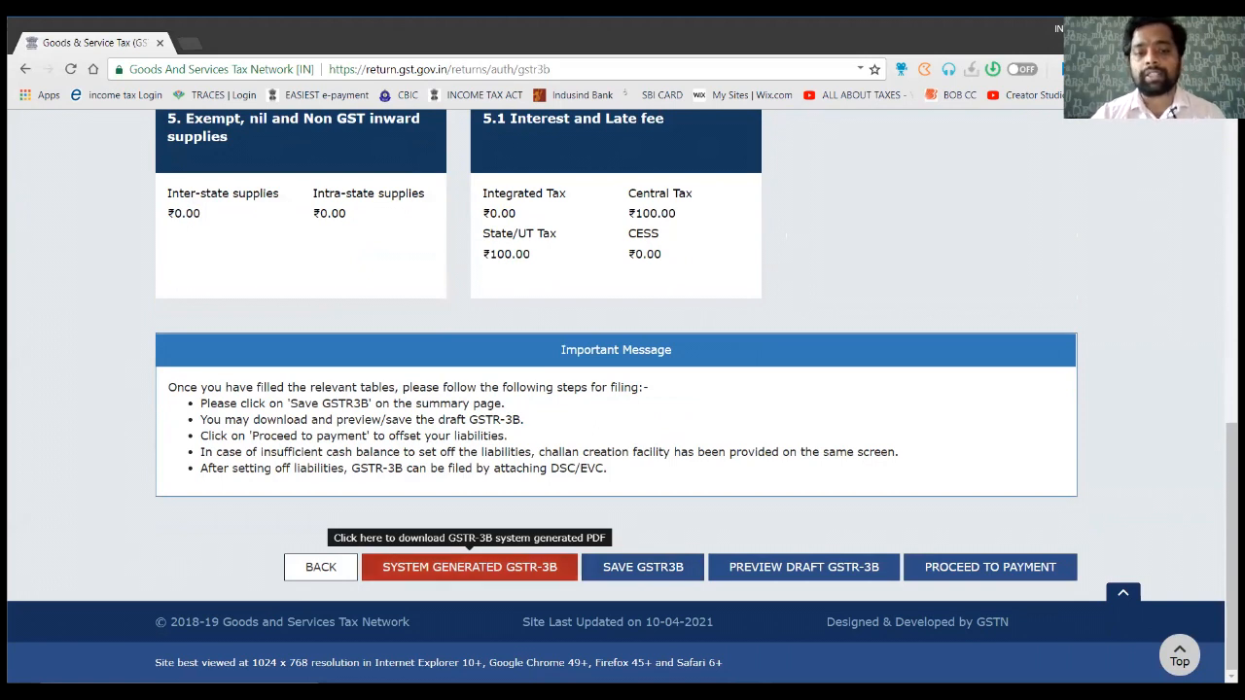
click(469, 567)
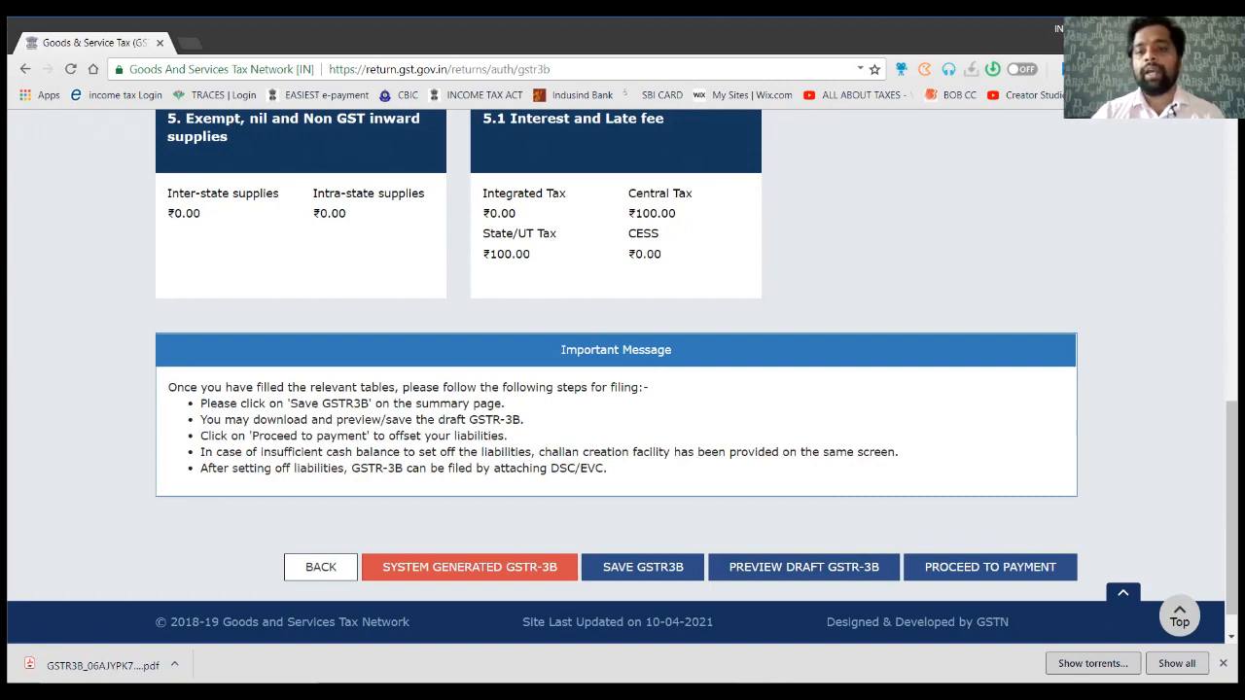
Proceed to payment and read the interest, late fee and liability notices above the ledger balances in table 6.1
click(991, 566)
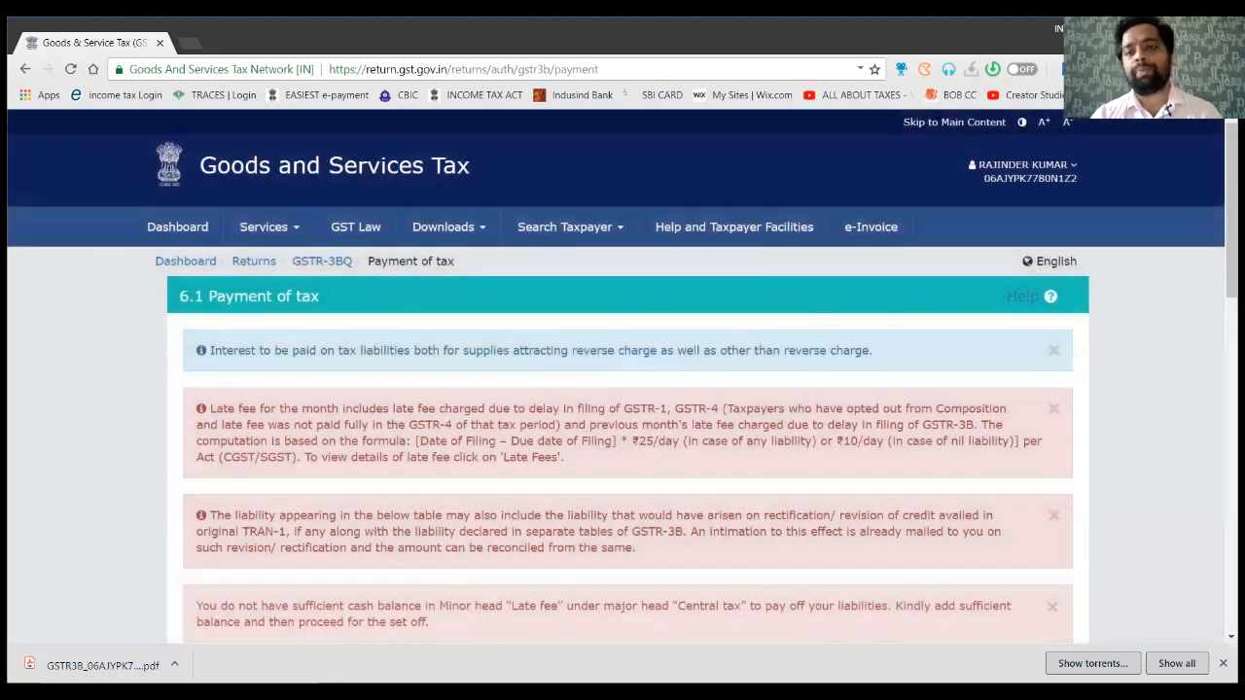
scroll(623, 389, down, 2)
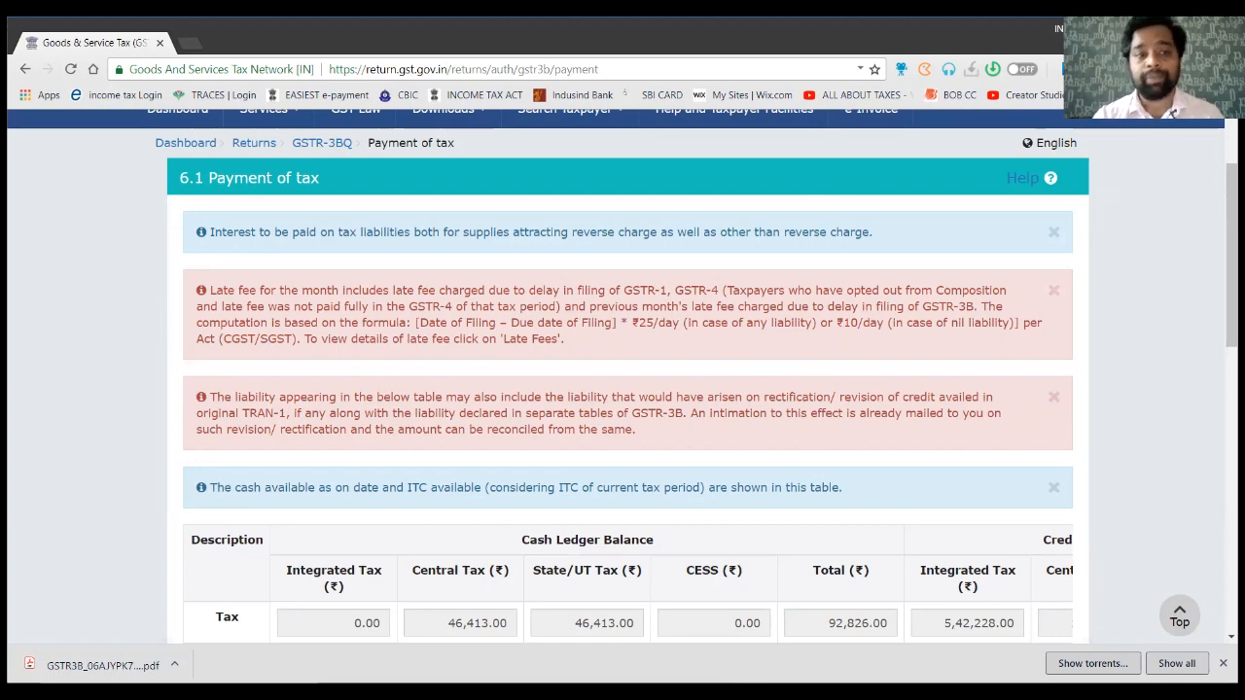
scroll(623, 390, down, 1)
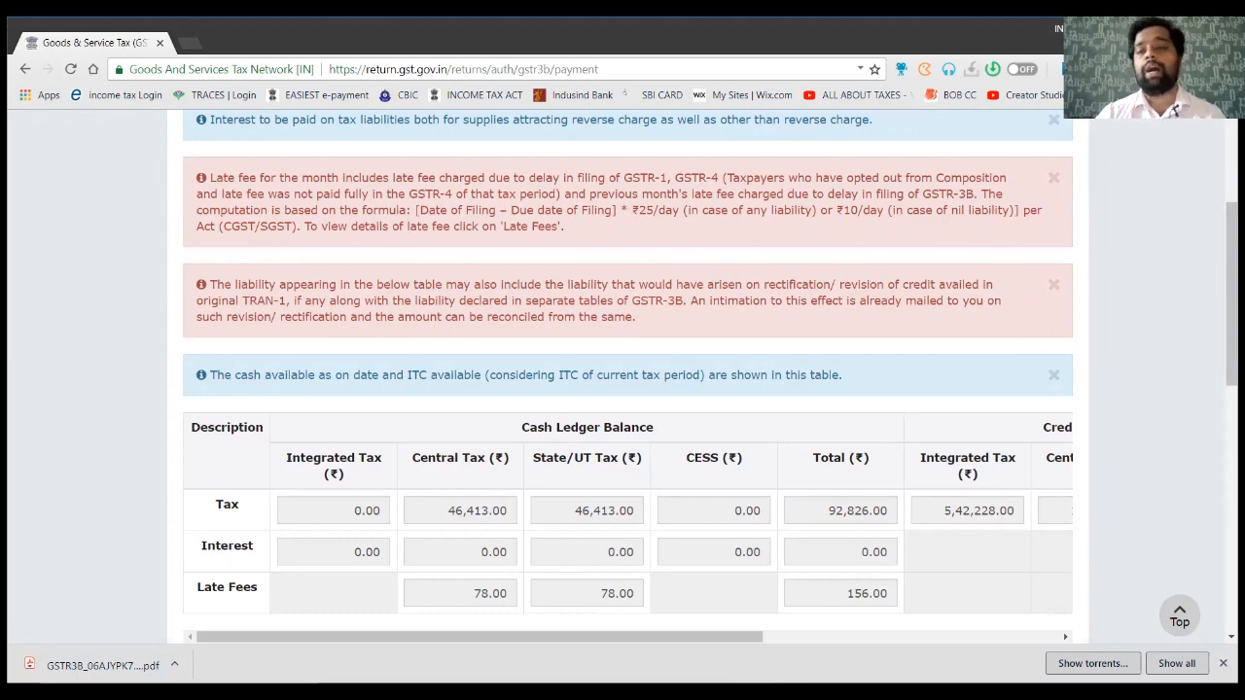
scroll(628, 379, down, 1)
scroll(628, 379, down, 1)
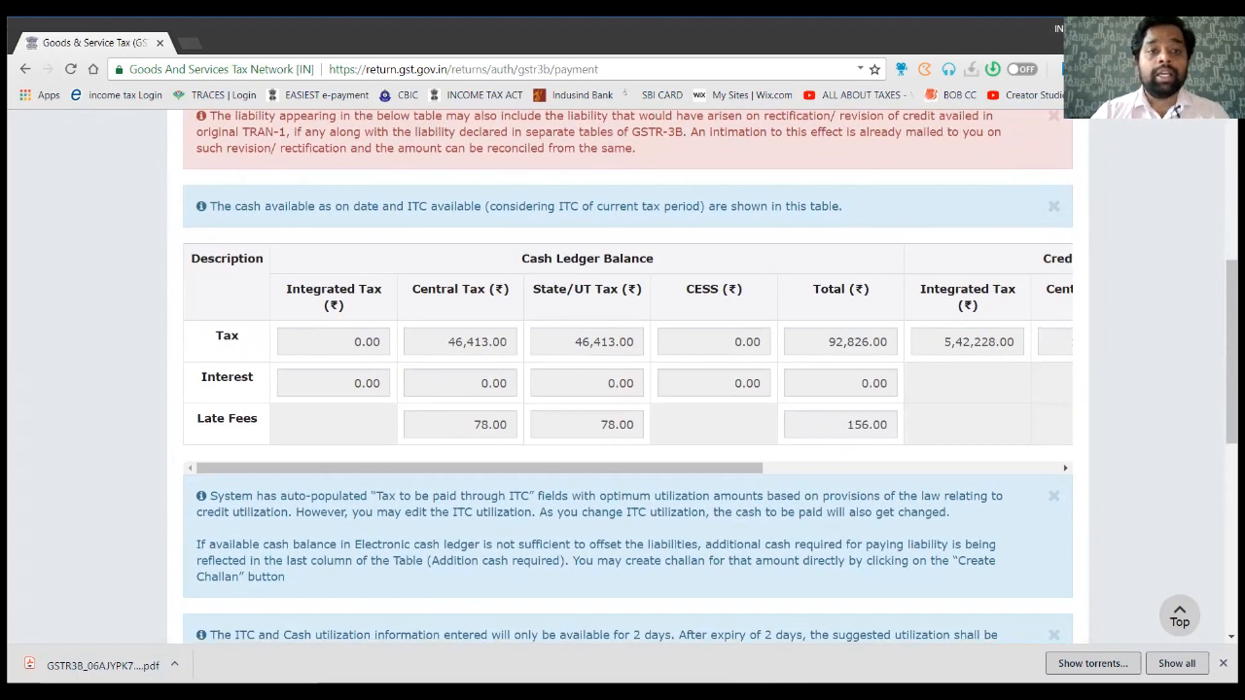
Compare the Cash Ledger Balance with the Credit Ledger Balance, including current month's credit, in the payment table
drag(522, 258, 646, 259)
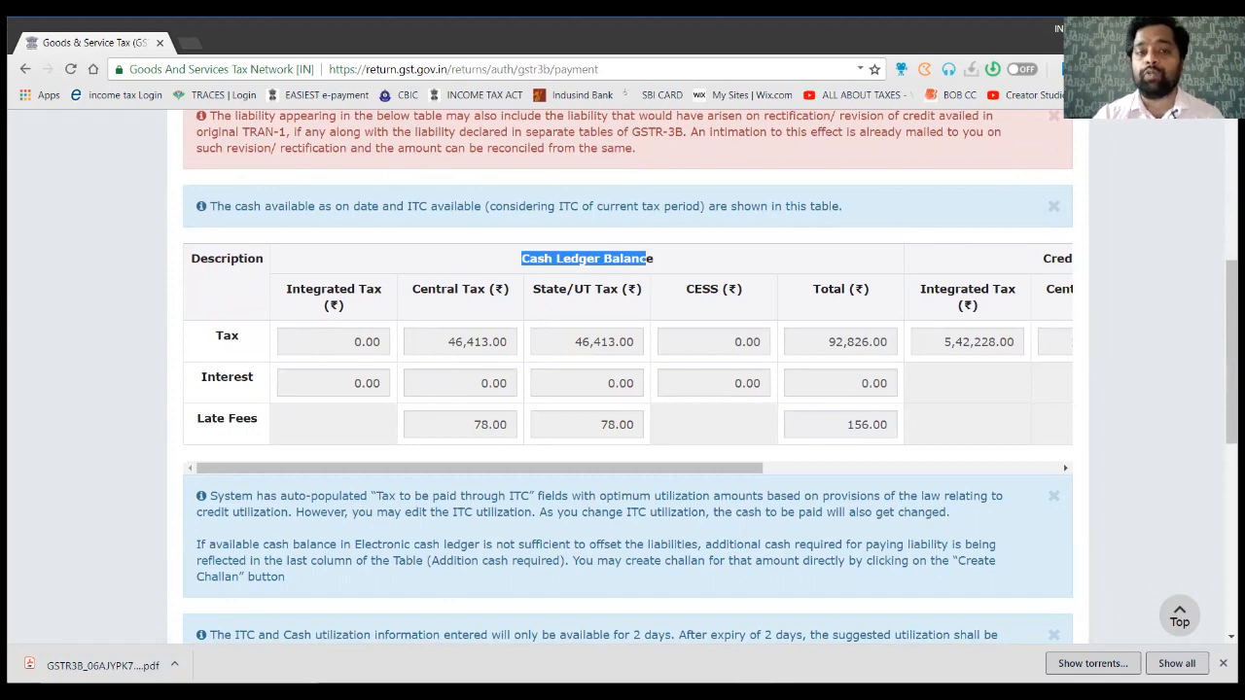
drag(583, 469, 880, 469)
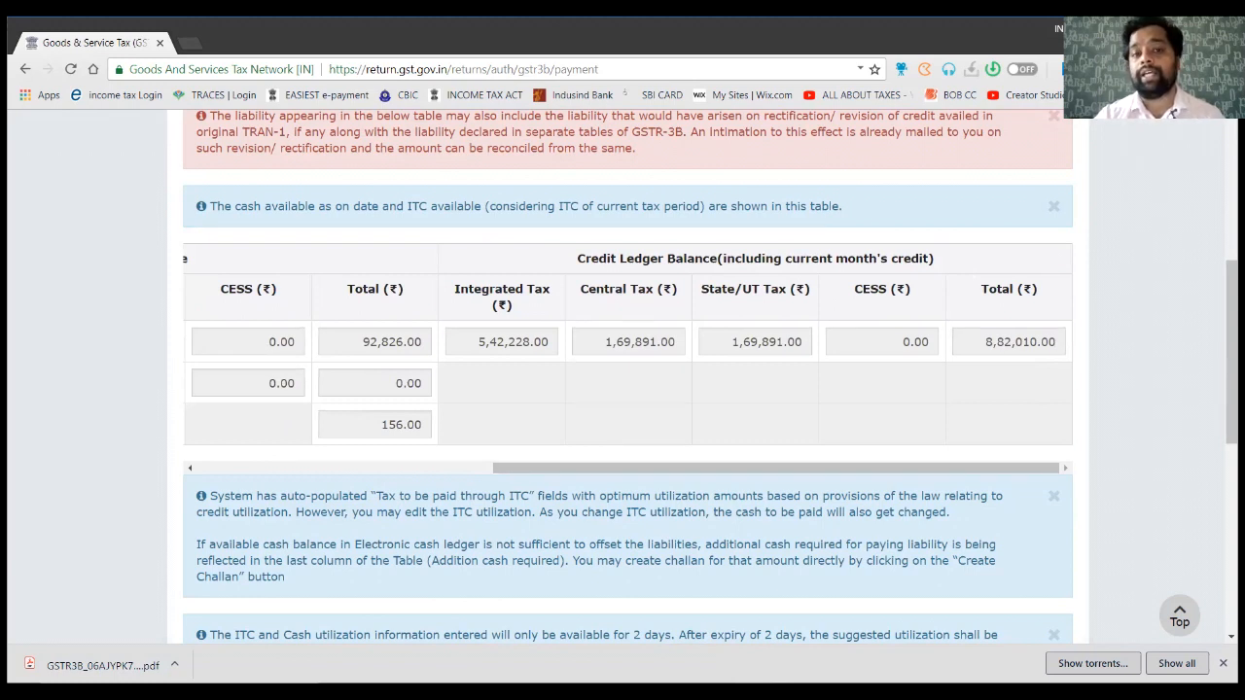
drag(722, 259, 921, 259)
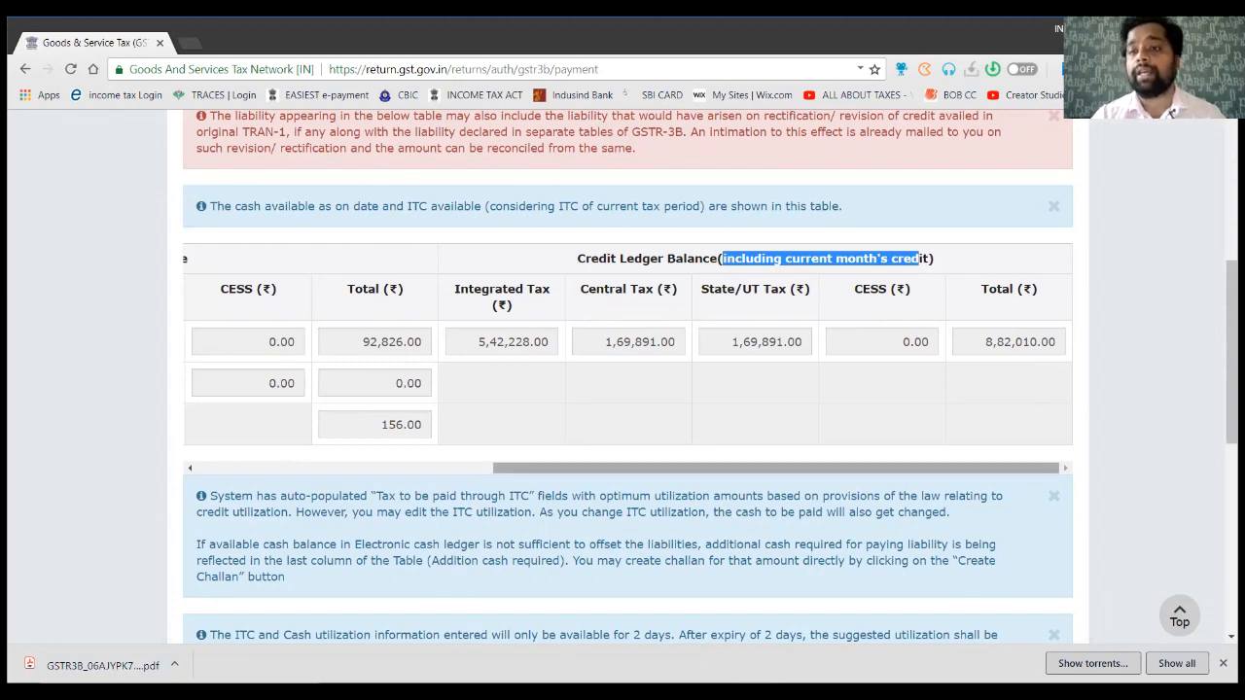
drag(776, 469, 694, 469)
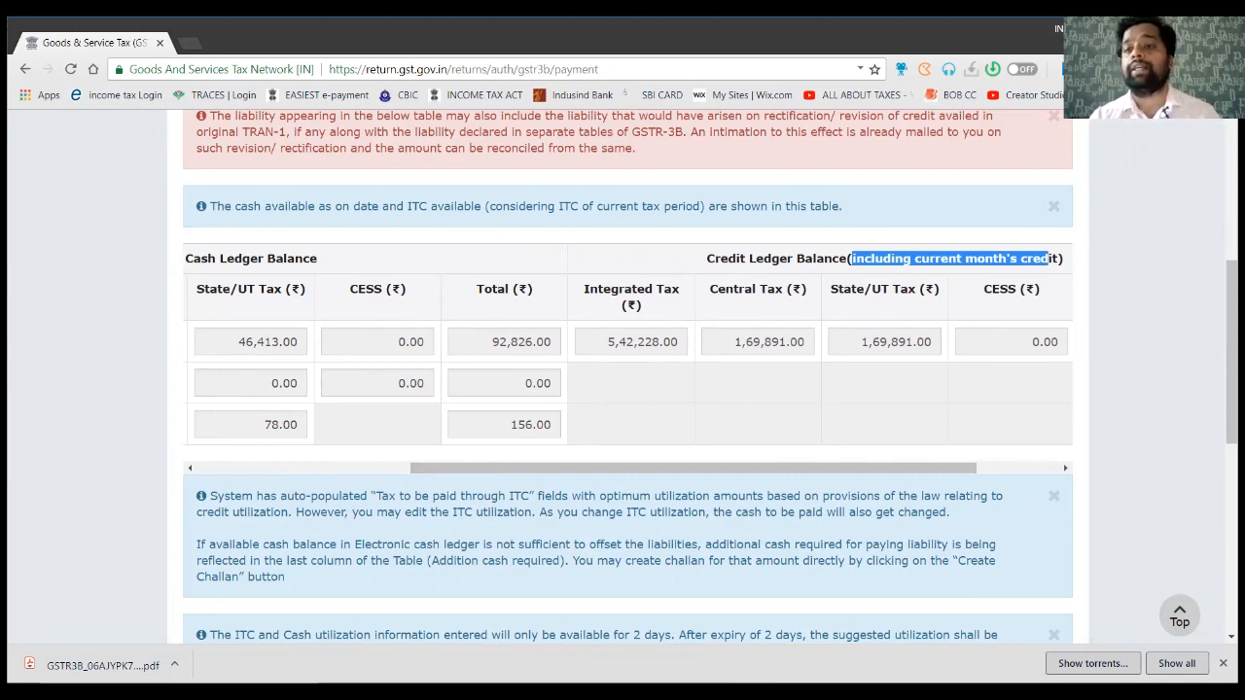
drag(693, 469, 480, 468)
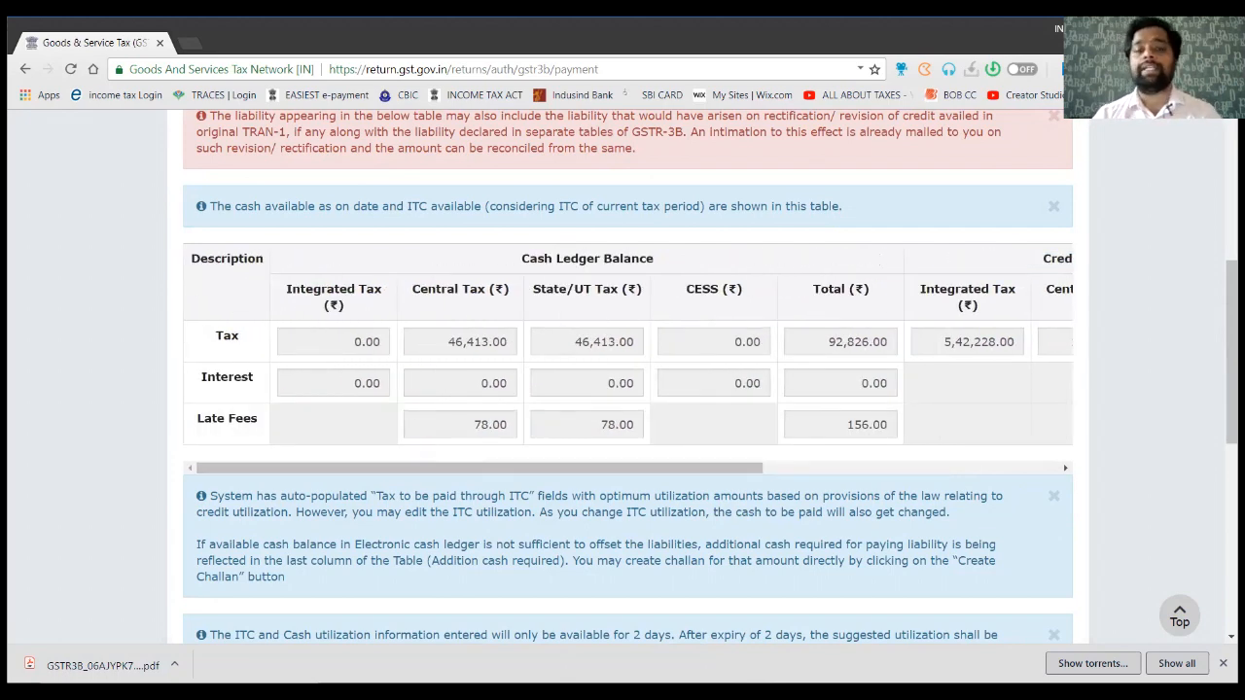
Examine how the payable tax is split between the Paid through ITC columns and the other than reverse charge tax payable in cash
scroll(627, 389, down, 4)
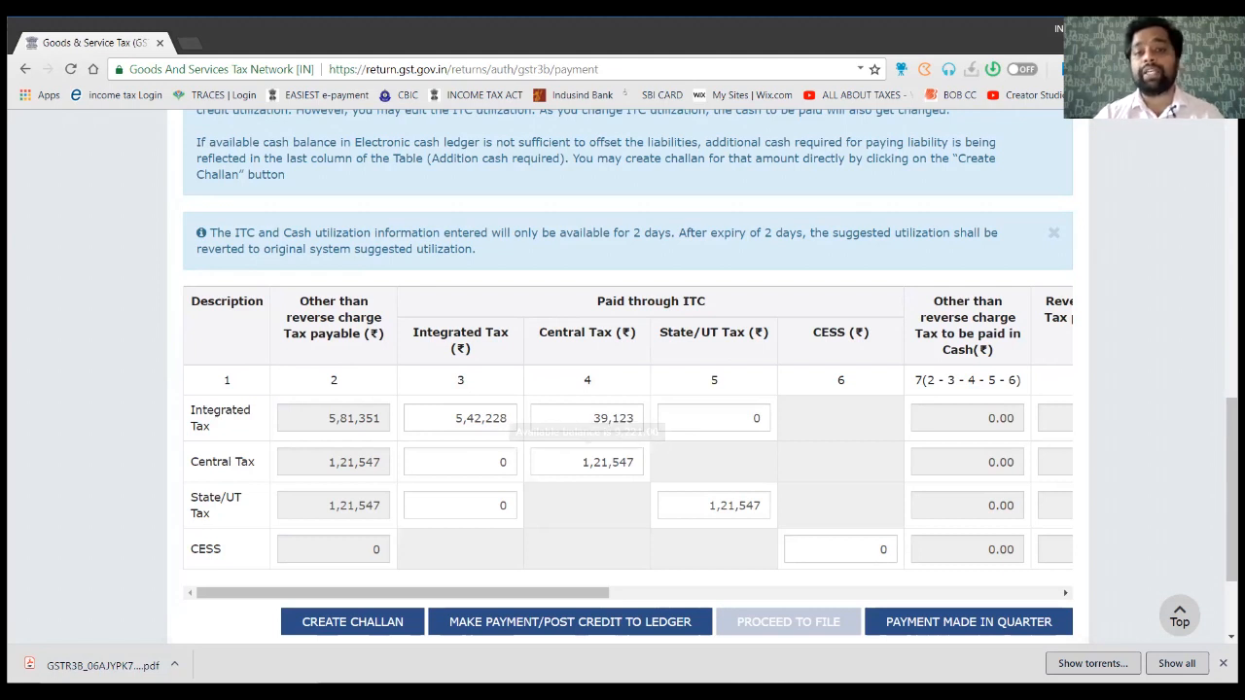
drag(683, 301, 705, 301)
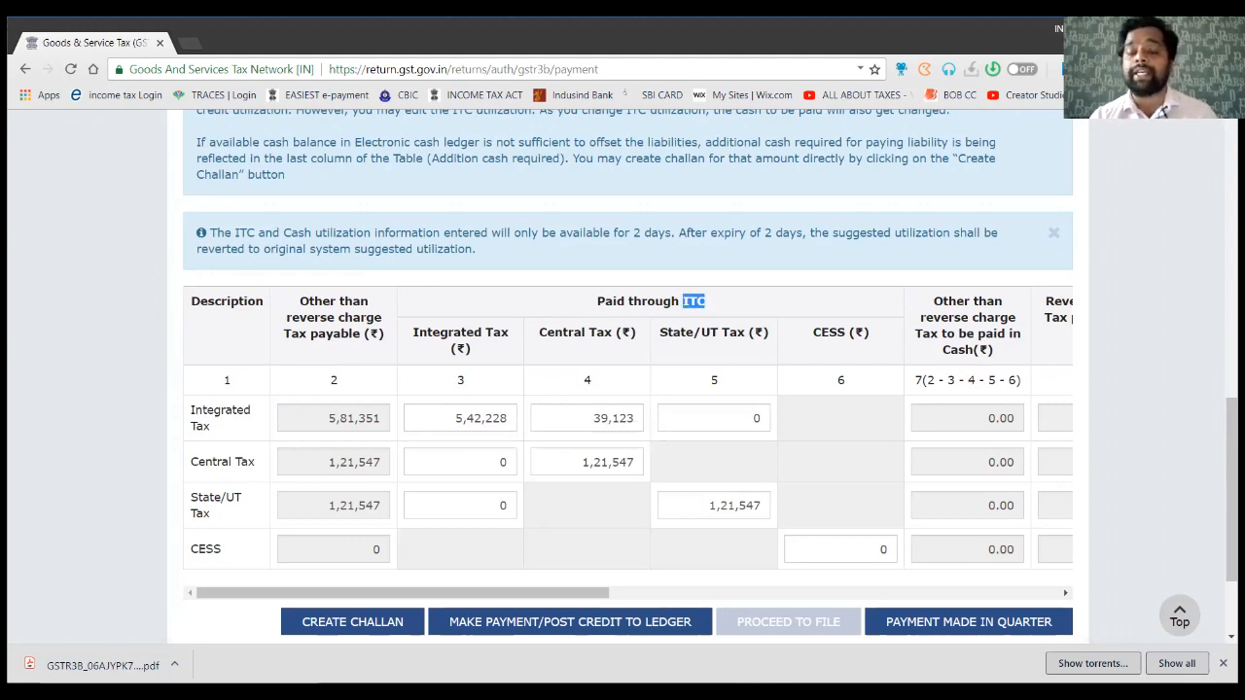
scroll(628, 438, right, 3)
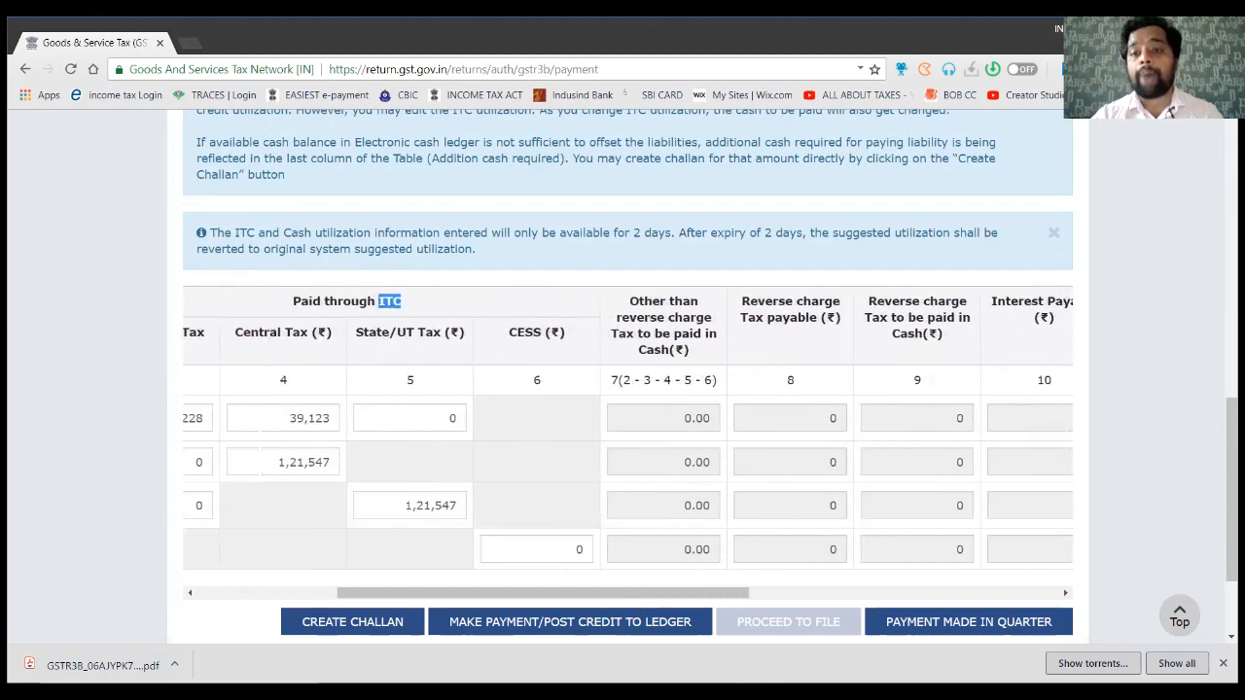
scroll(628, 438, right, 2)
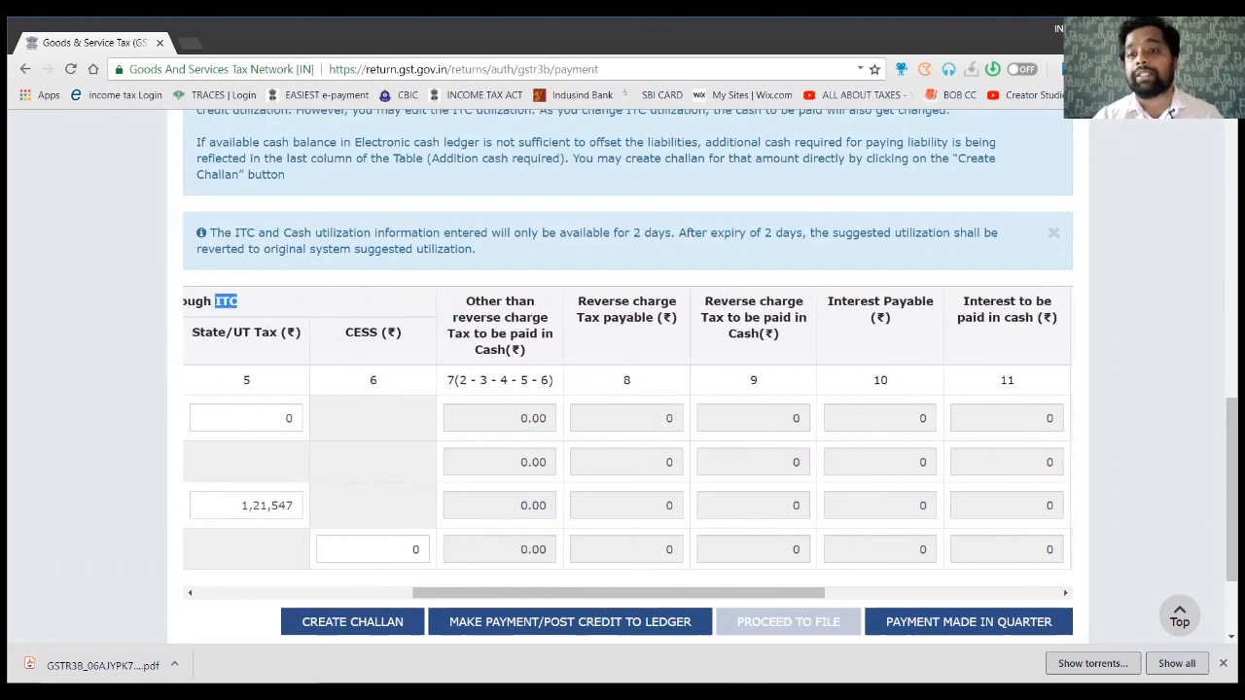
scroll(628, 438, left, 2)
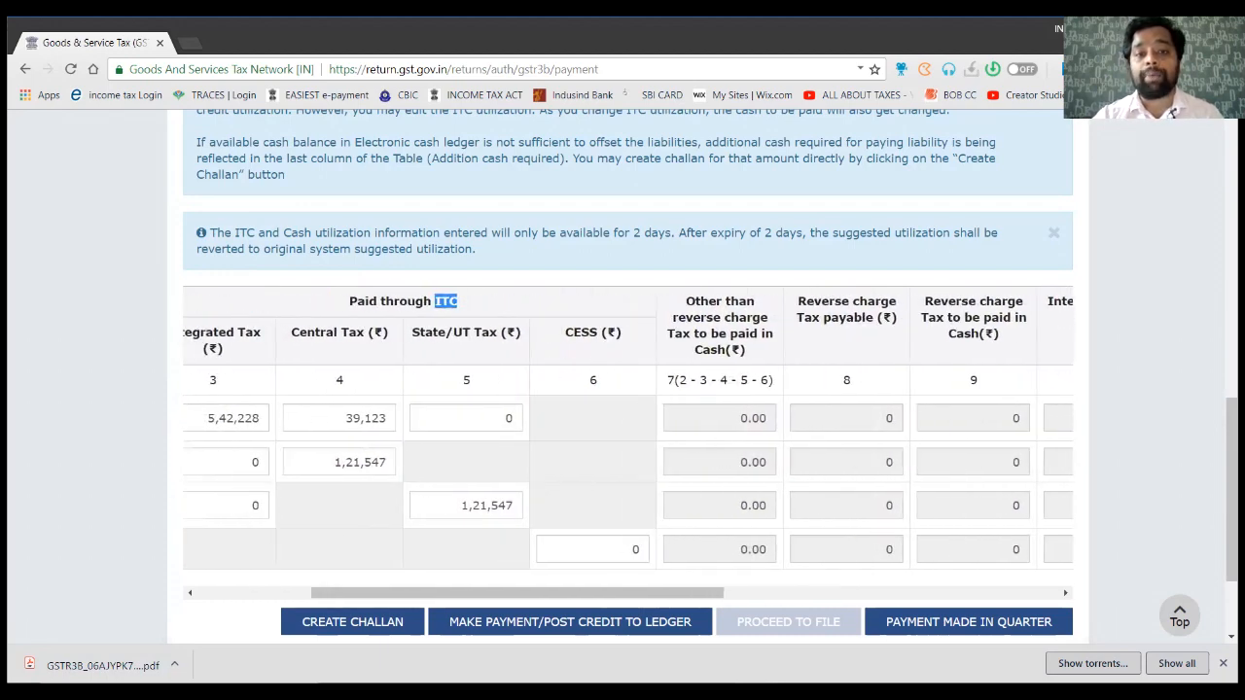
drag(686, 301, 726, 351)
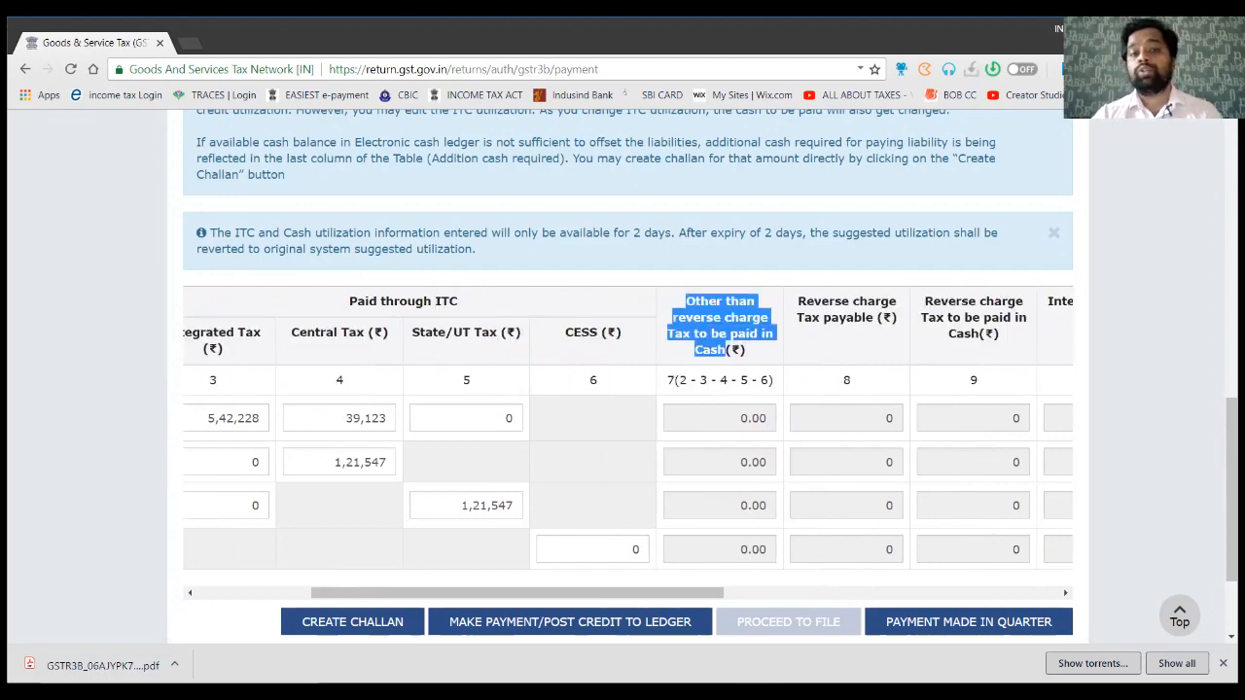
scroll(627, 438, left, 2)
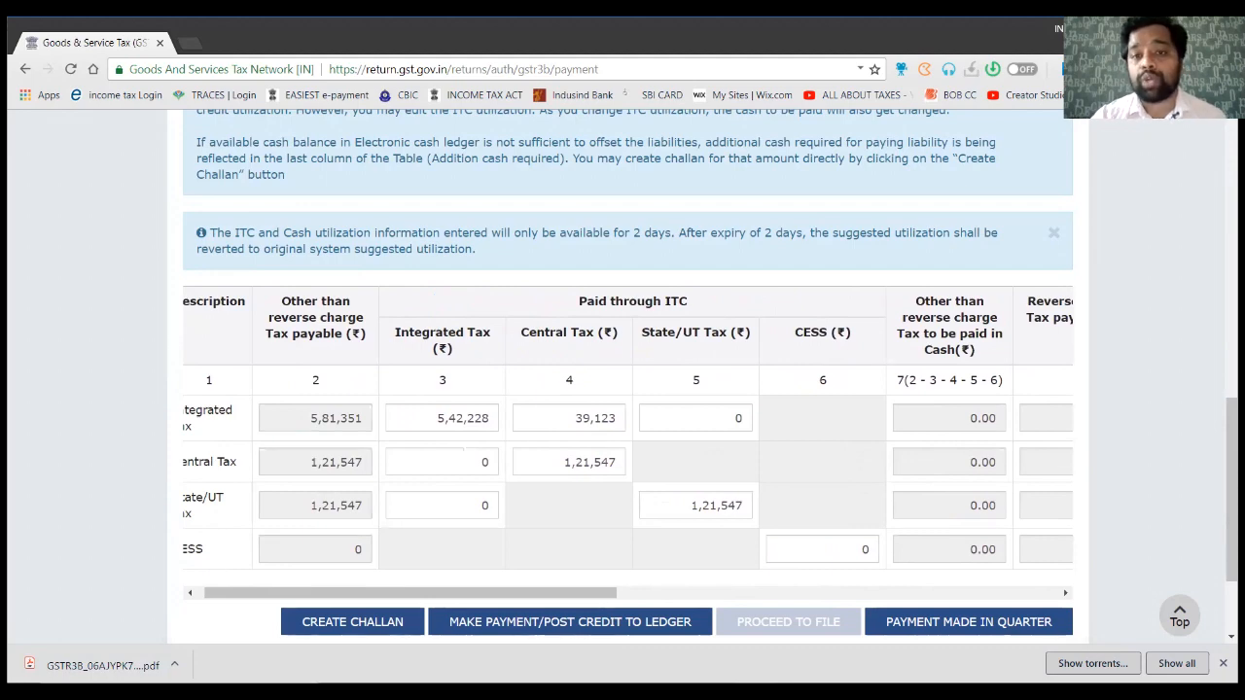
Check the reverse charge, interest, late fee, utilizable cash balance and additional cash required columns of the payment table
scroll(627, 438, right, 2)
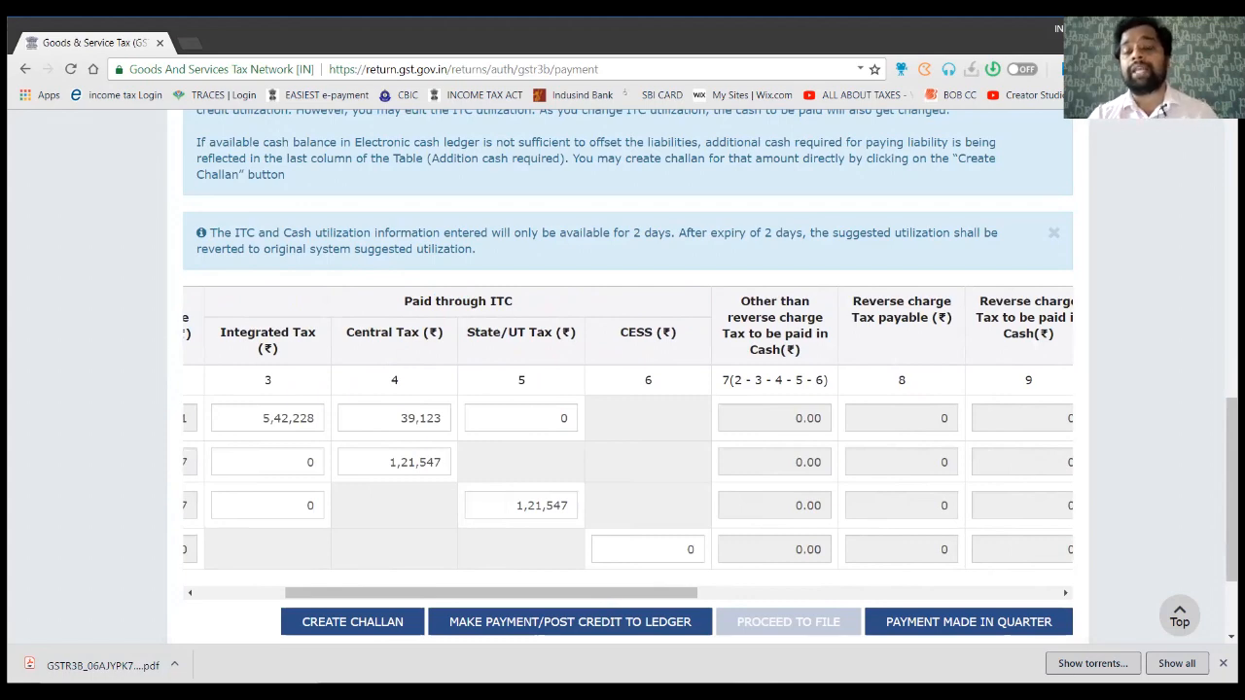
scroll(627, 438, right, 1)
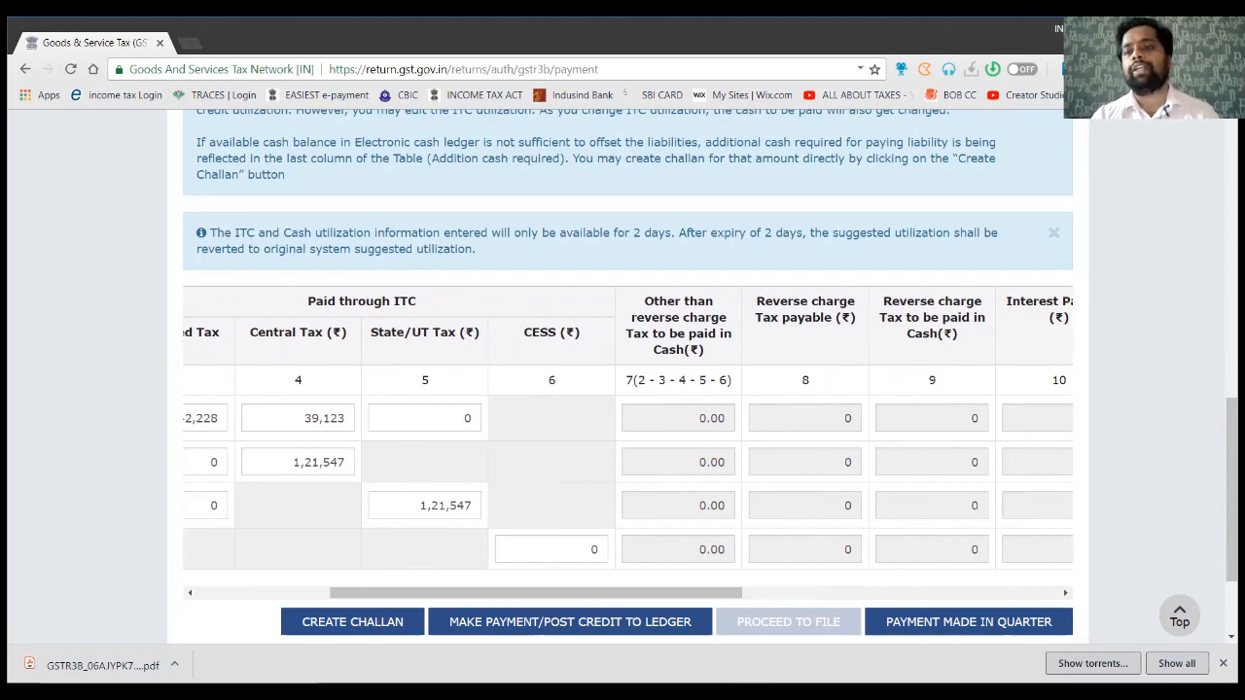
scroll(627, 438, right, 2)
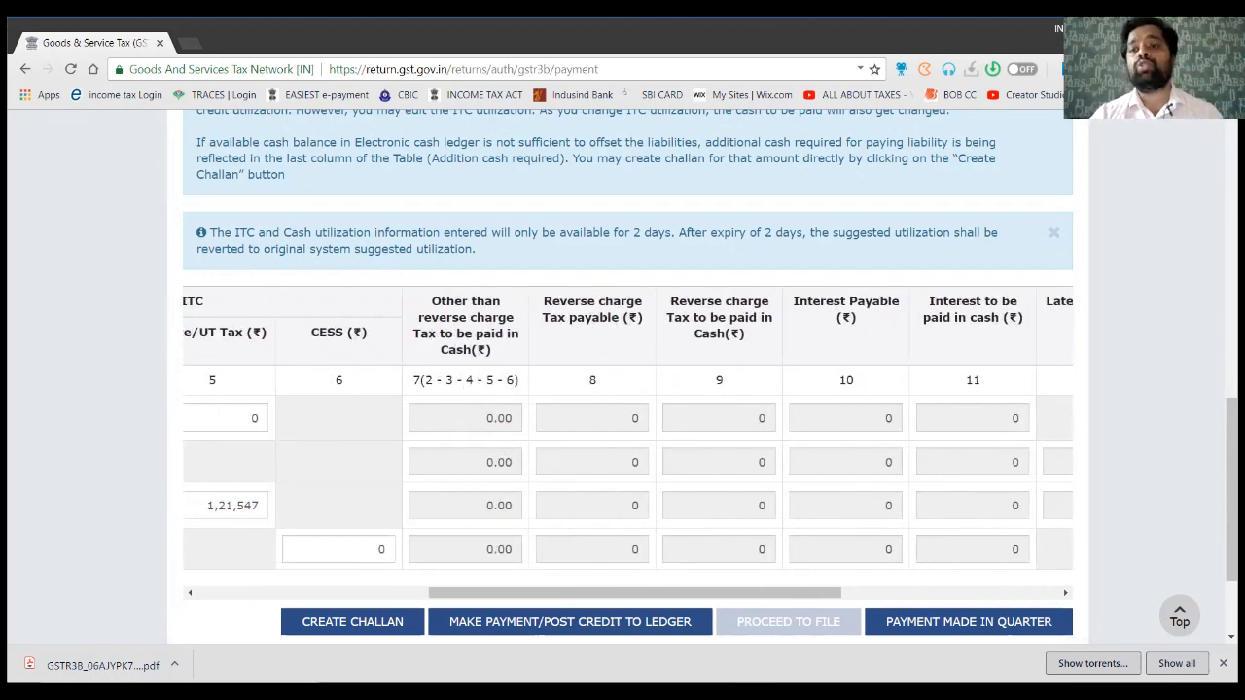
scroll(627, 437, right, 2)
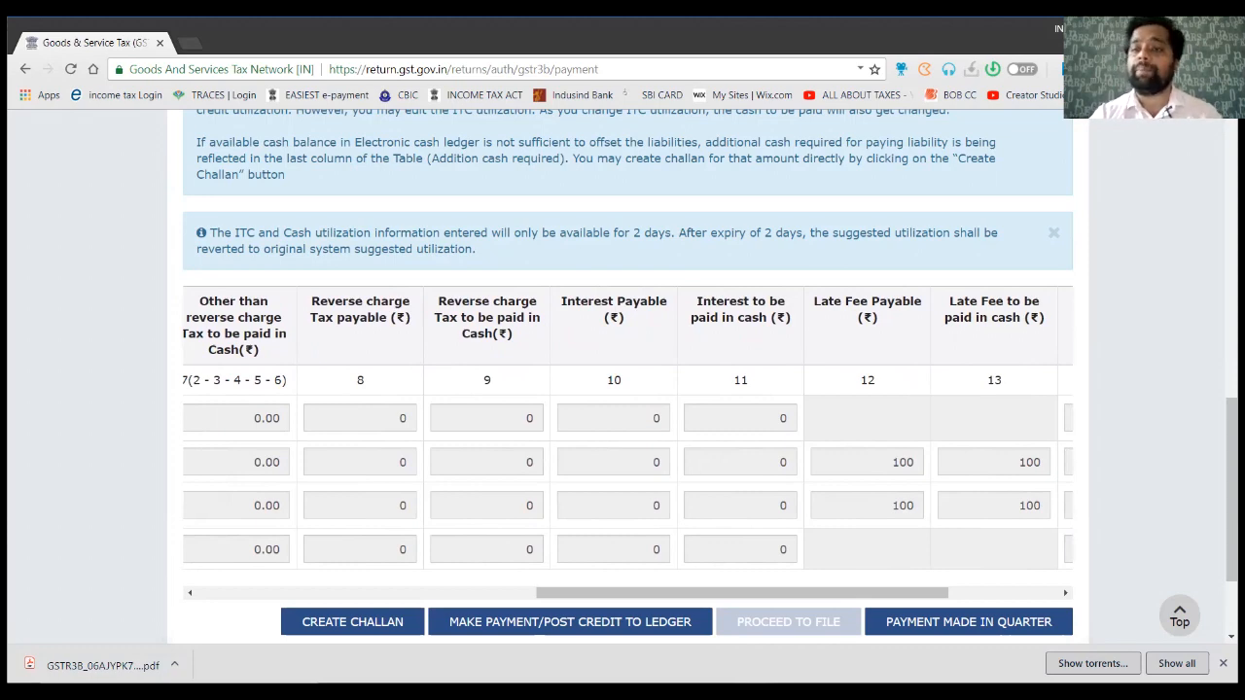
scroll(627, 438, right, 1)
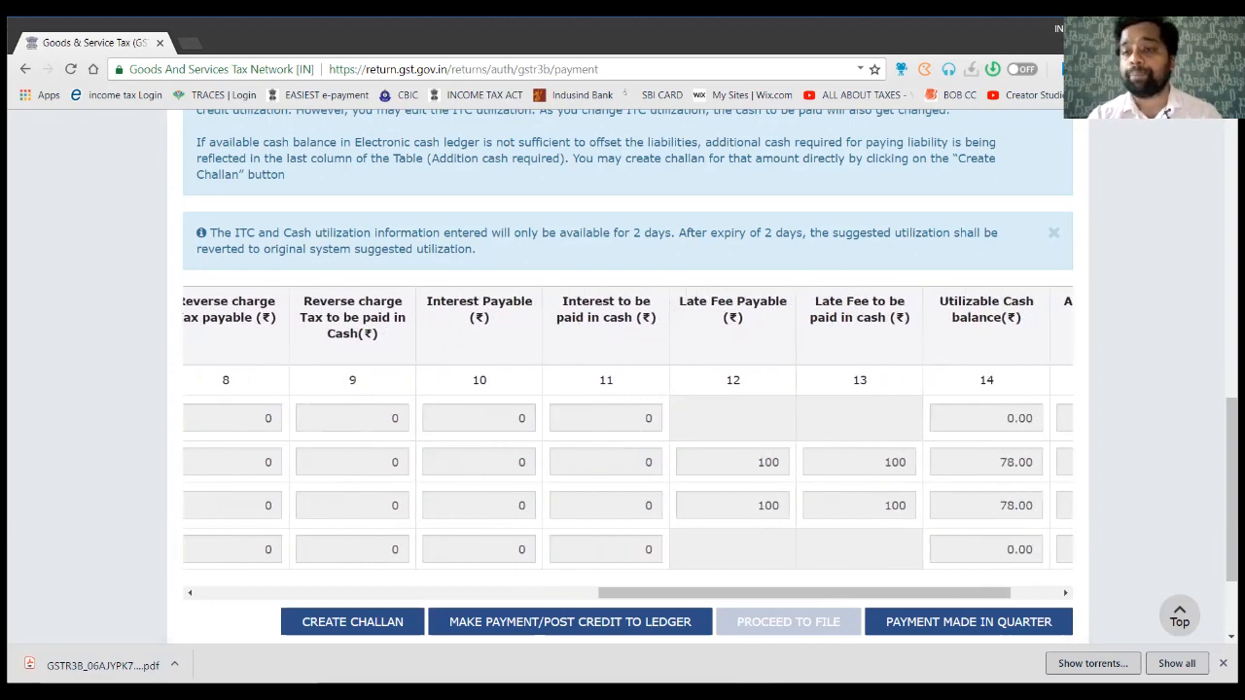
scroll(628, 438, right, 1)
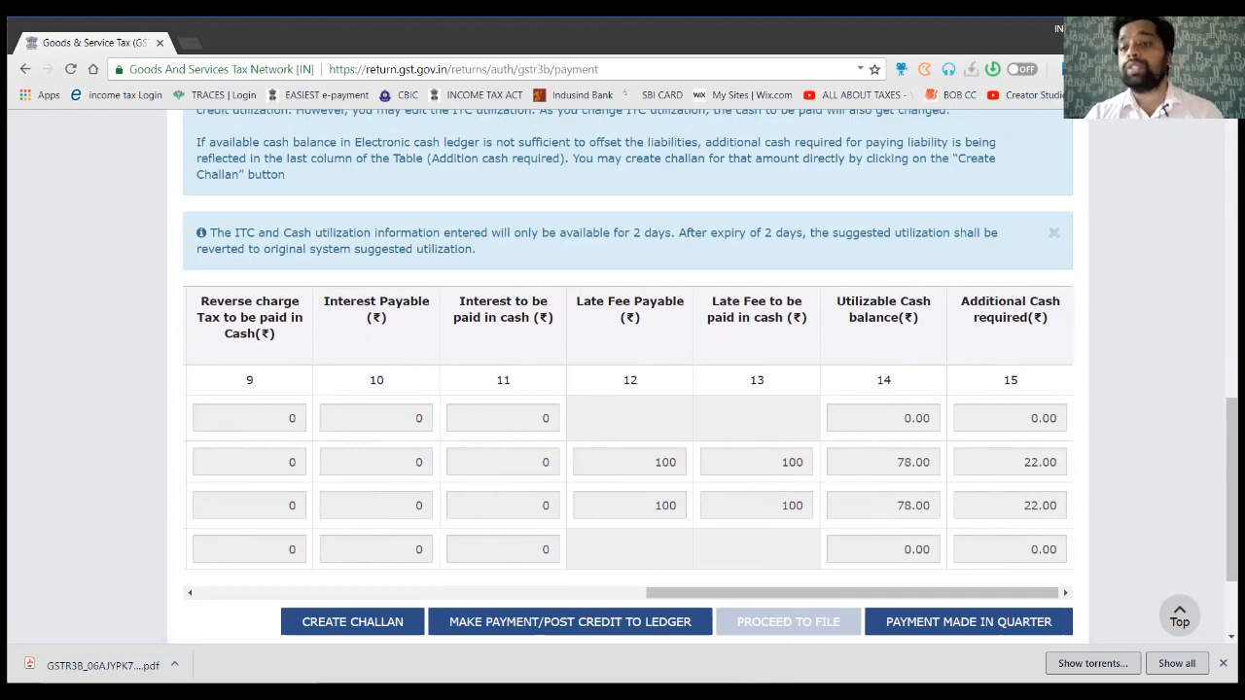
scroll(627, 438, left, 6)
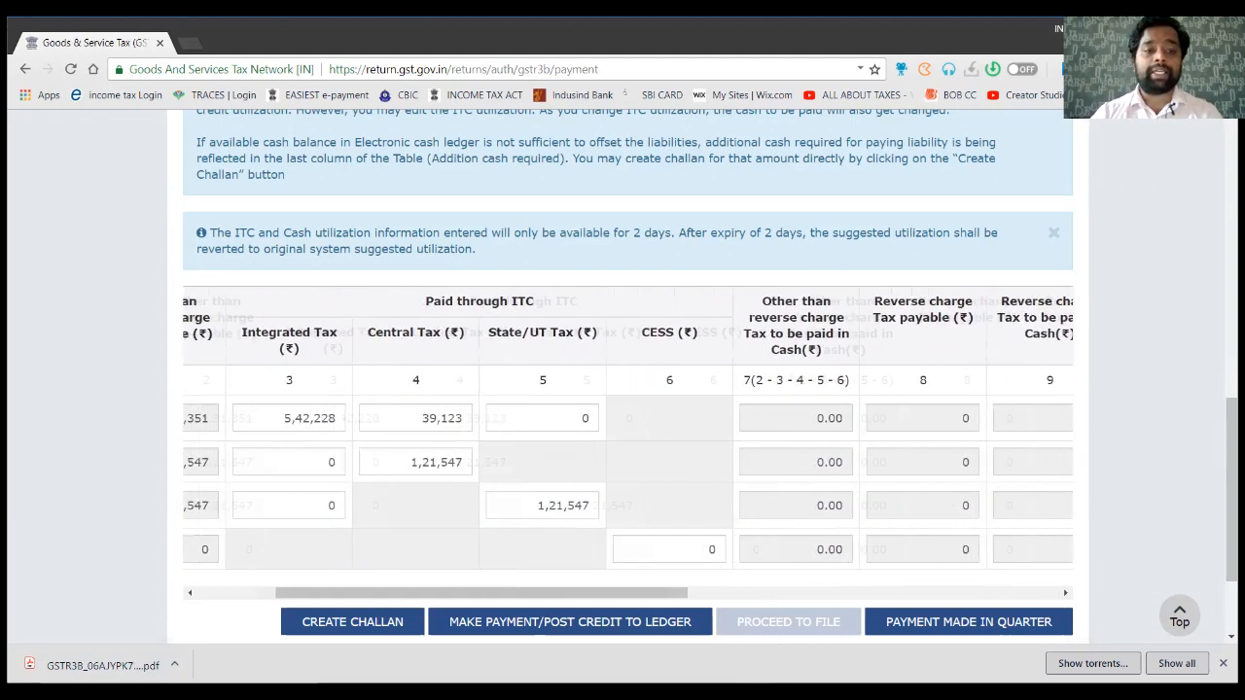
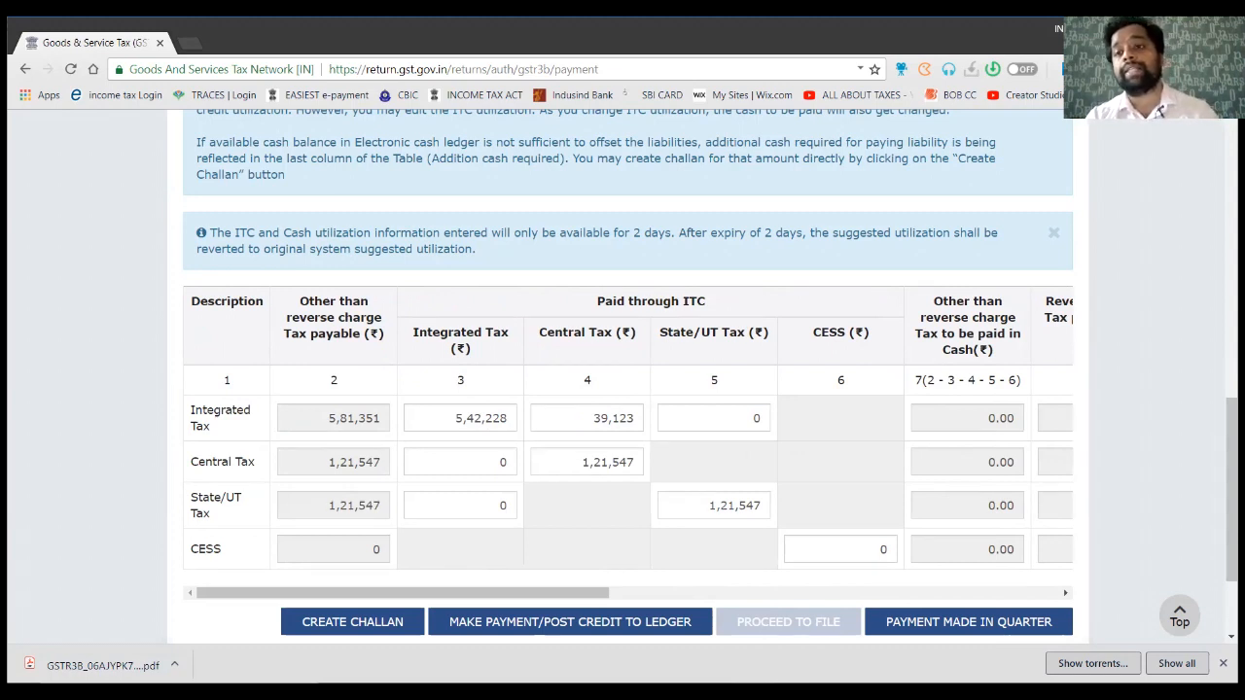
Create a challan for the additional cash required and review its details of deposit
scroll(628, 438, right, 10)
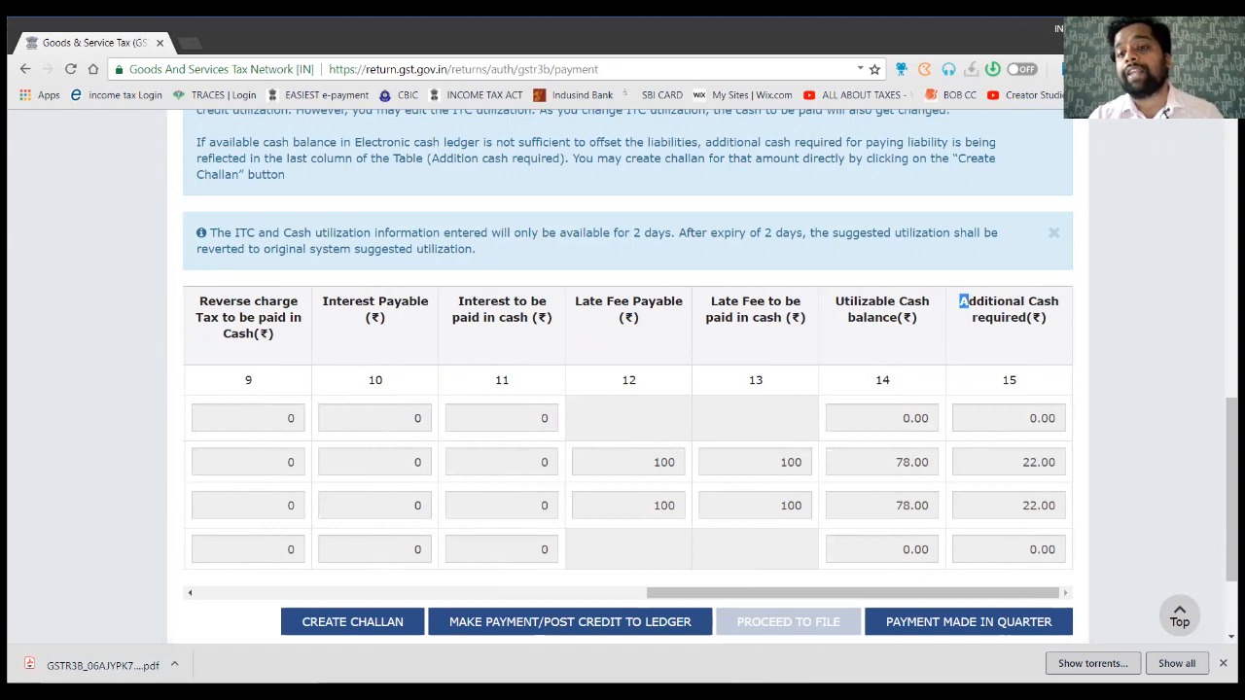
drag(962, 302, 1049, 318)
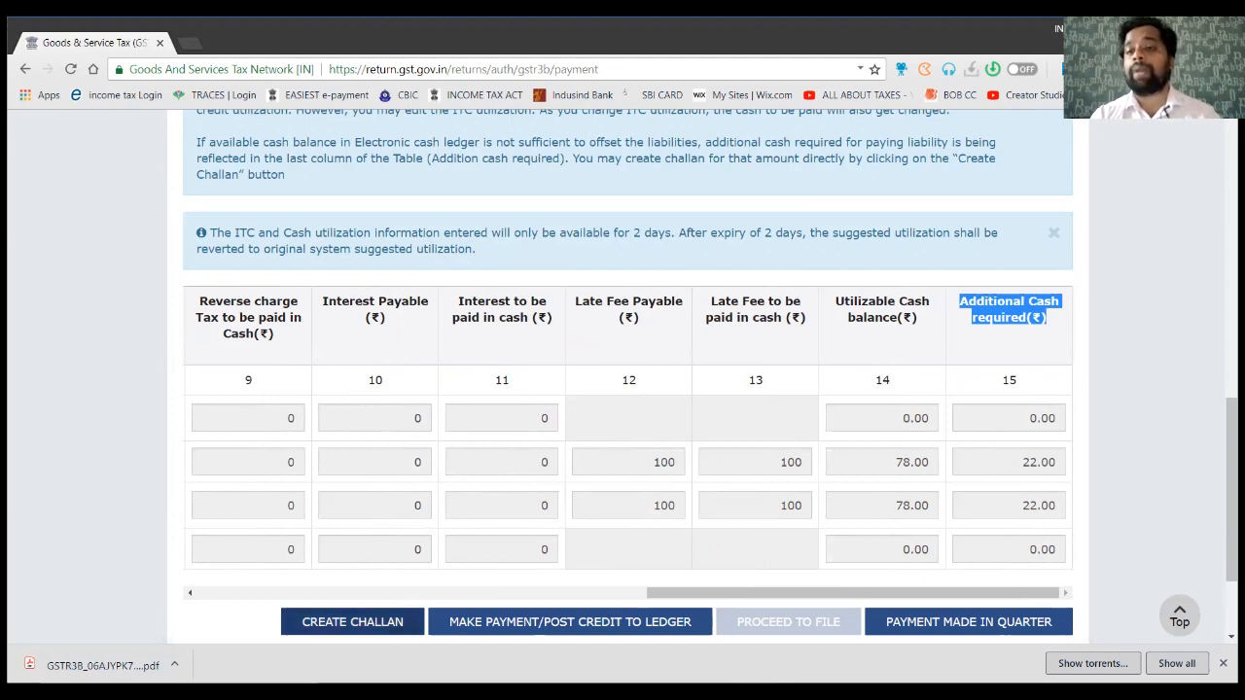
click(352, 621)
scroll(352, 622, down, 4)
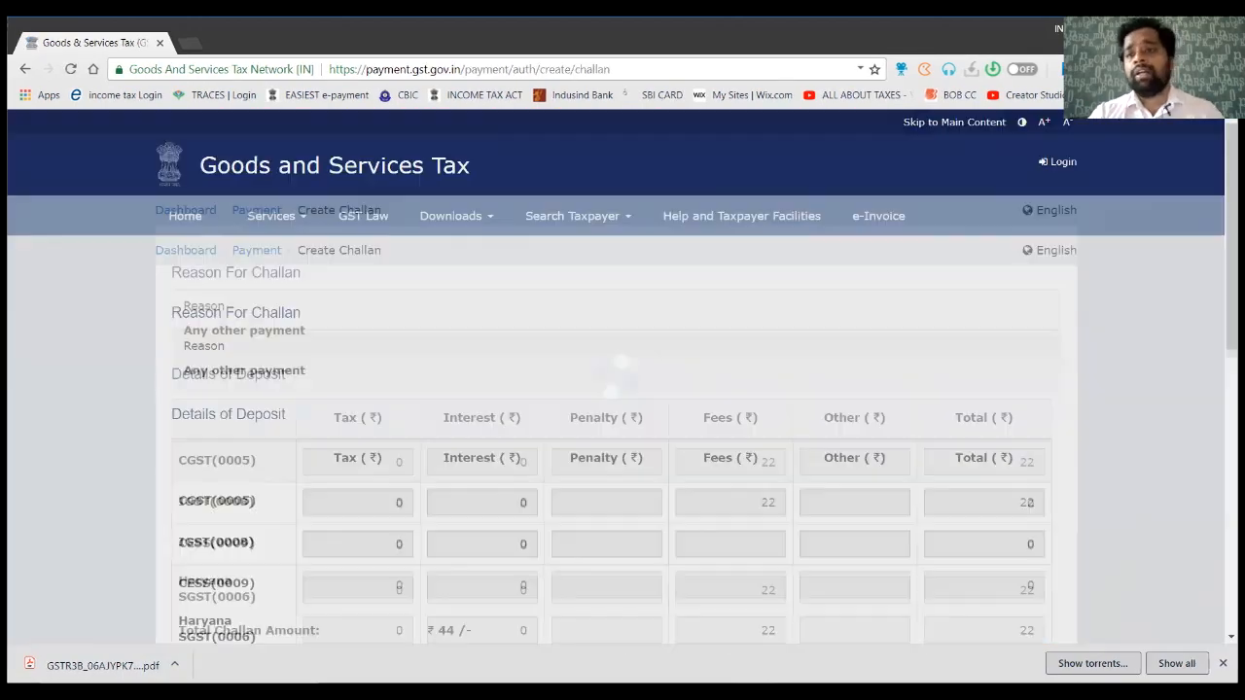
scroll(623, 378, down, 2)
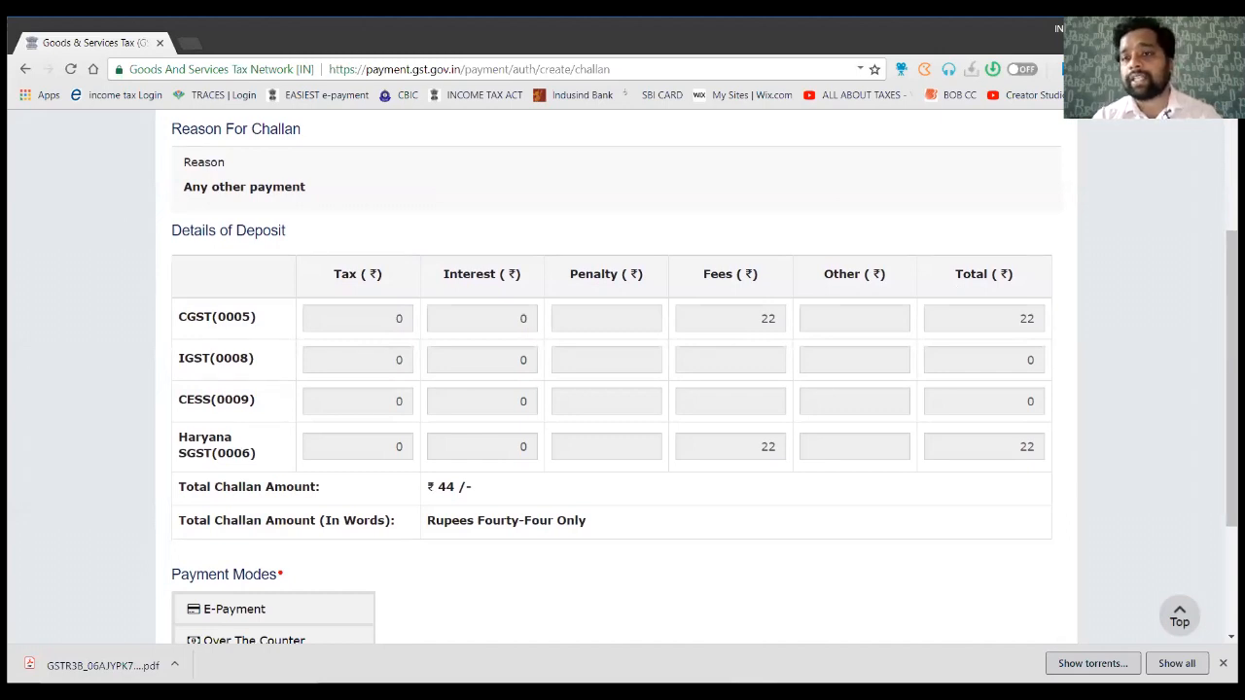
scroll(622, 377, down, 2)
scroll(623, 377, up, 2)
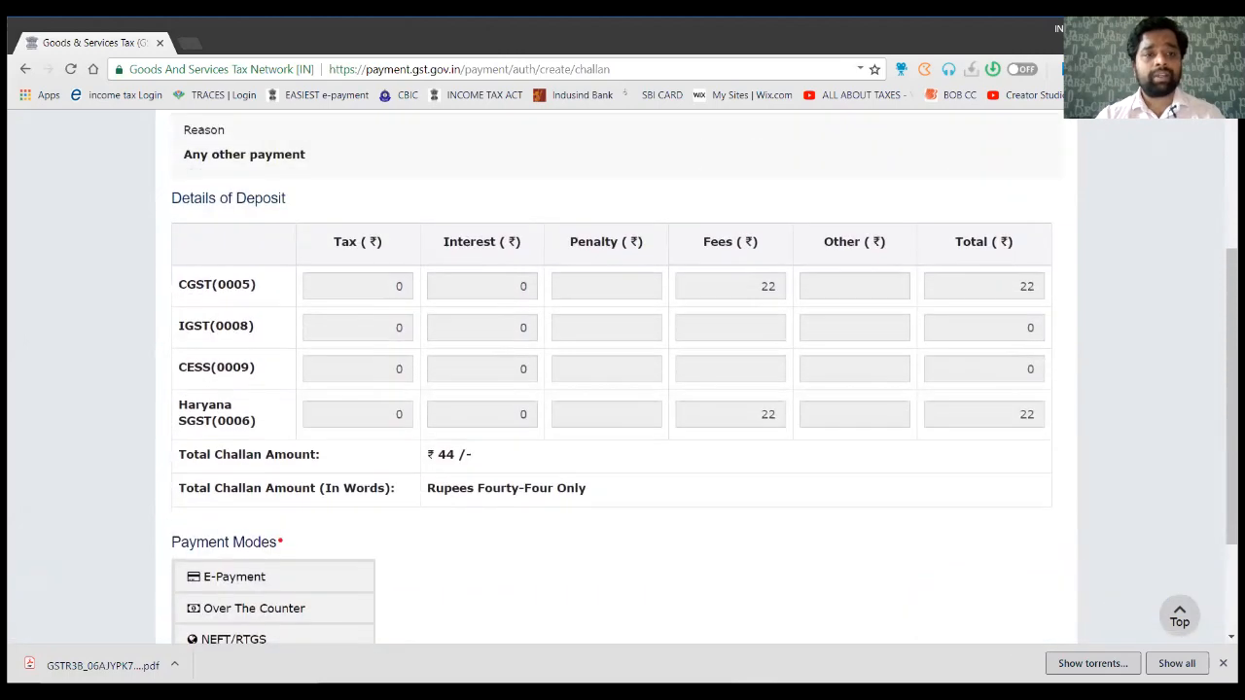
Choose E-Payment as the payment mode and generate the challan
scroll(623, 377, down, 1)
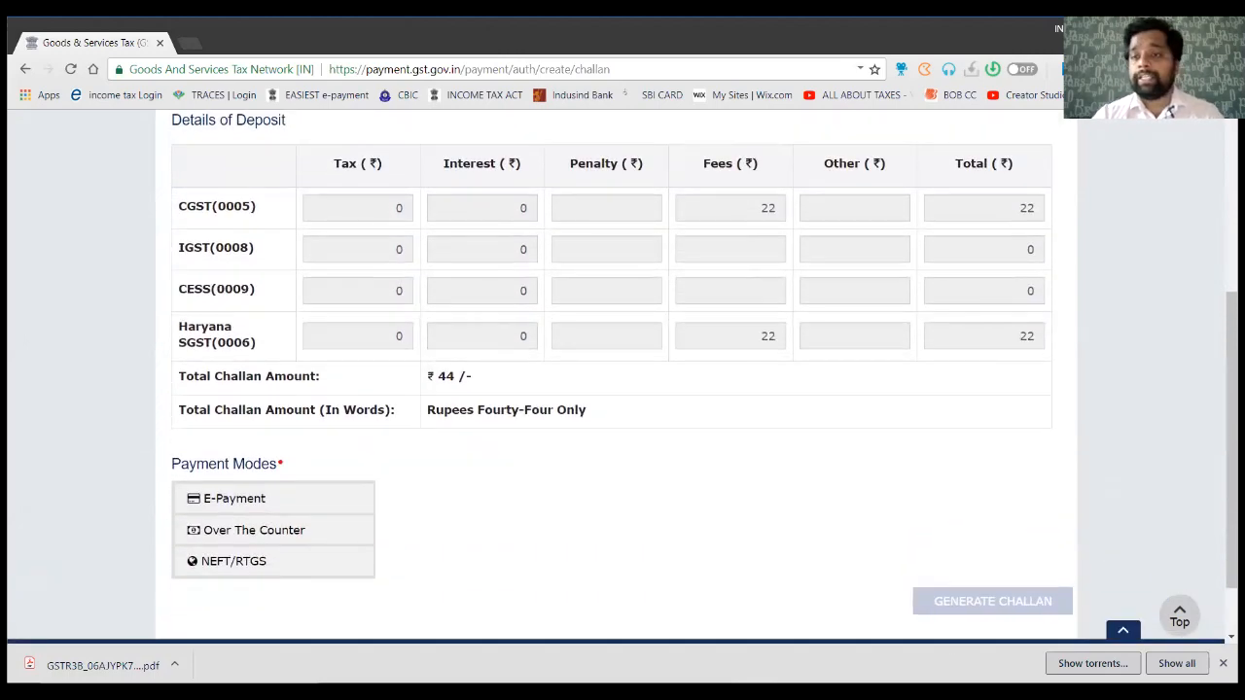
click(234, 498)
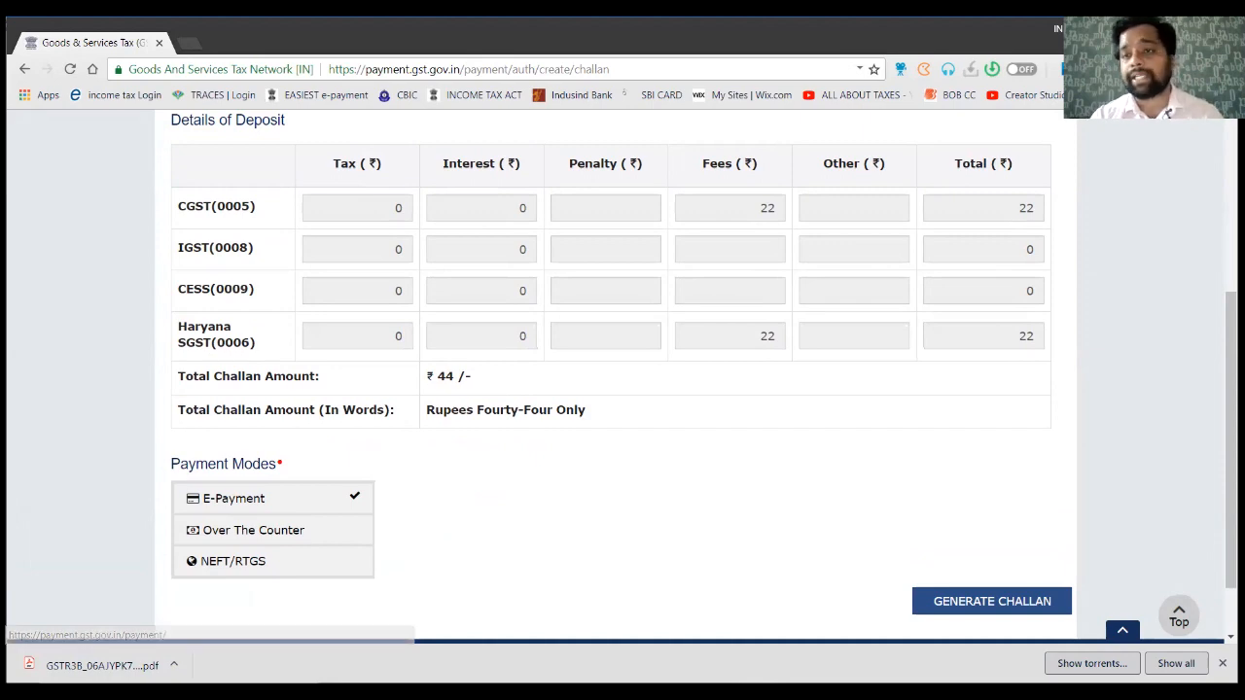
click(992, 602)
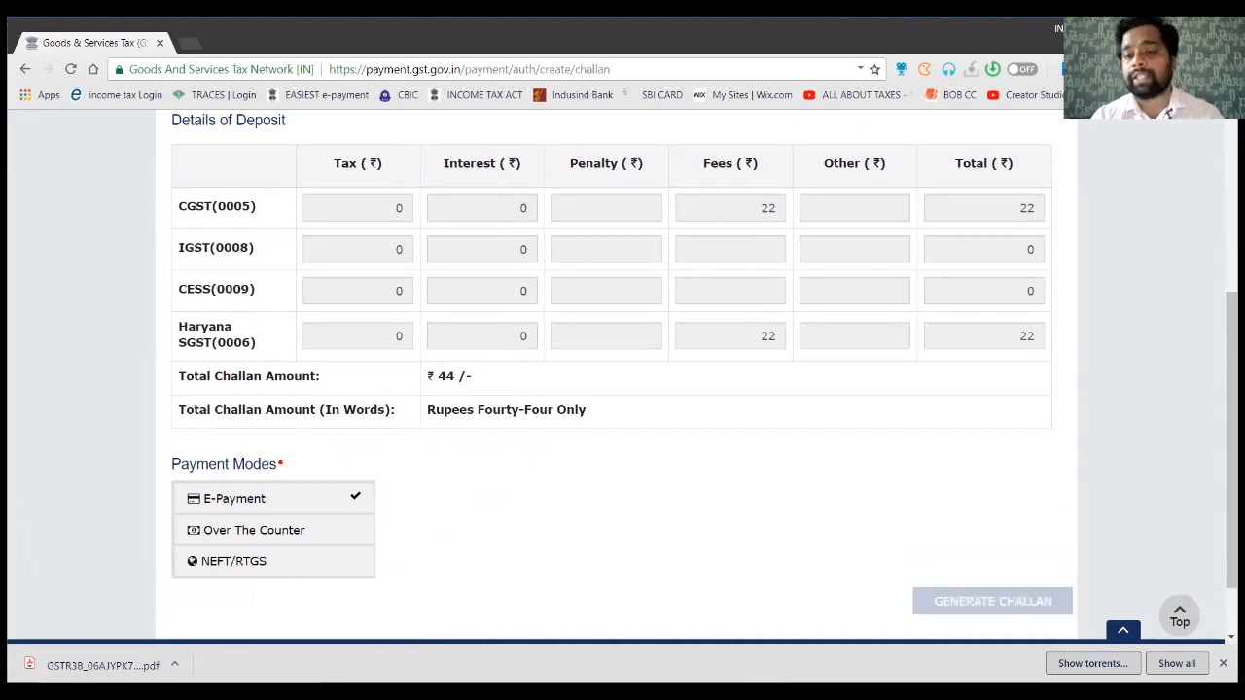
Review the generated challan and compare the banks offered under Preferred Banks and Net Banking
scroll(622, 389, down, 3)
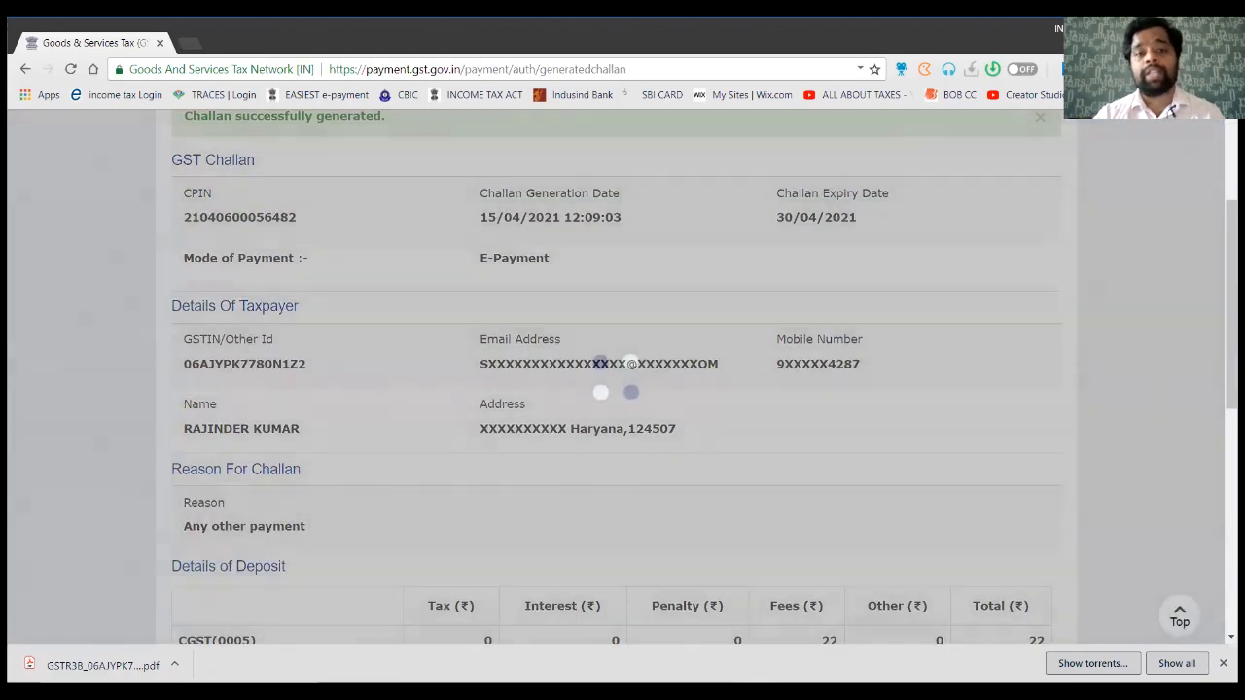
scroll(623, 389, down, 3)
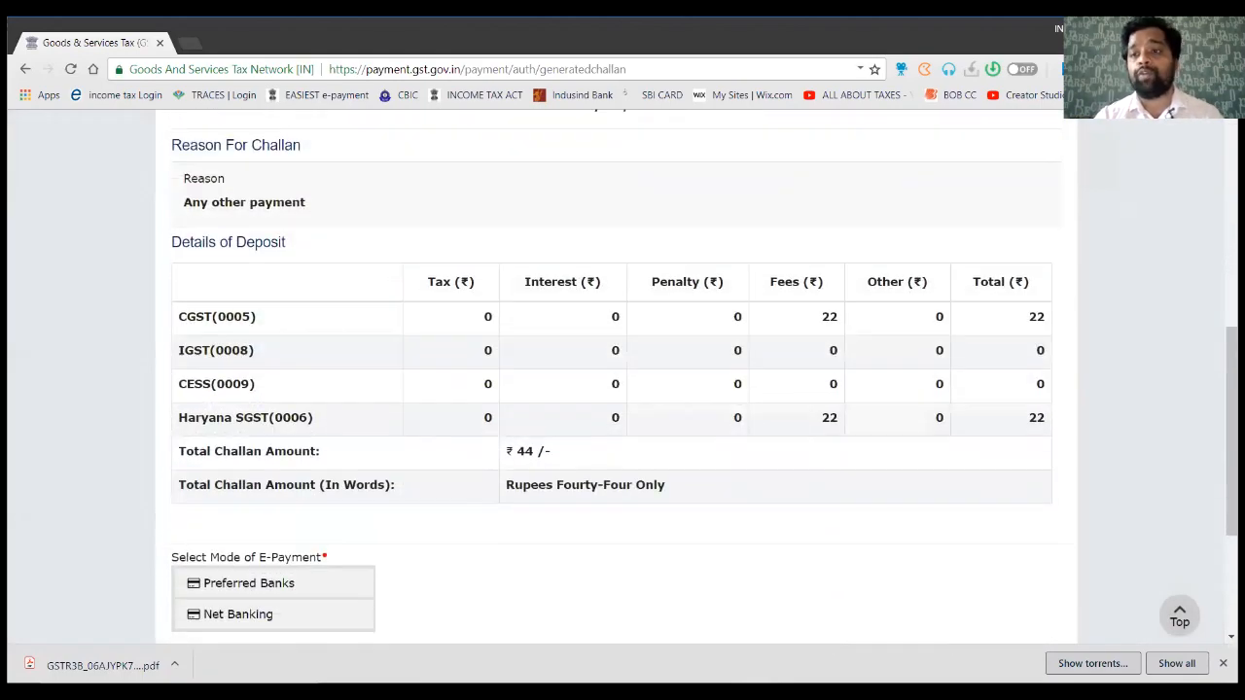
scroll(623, 389, down, 2)
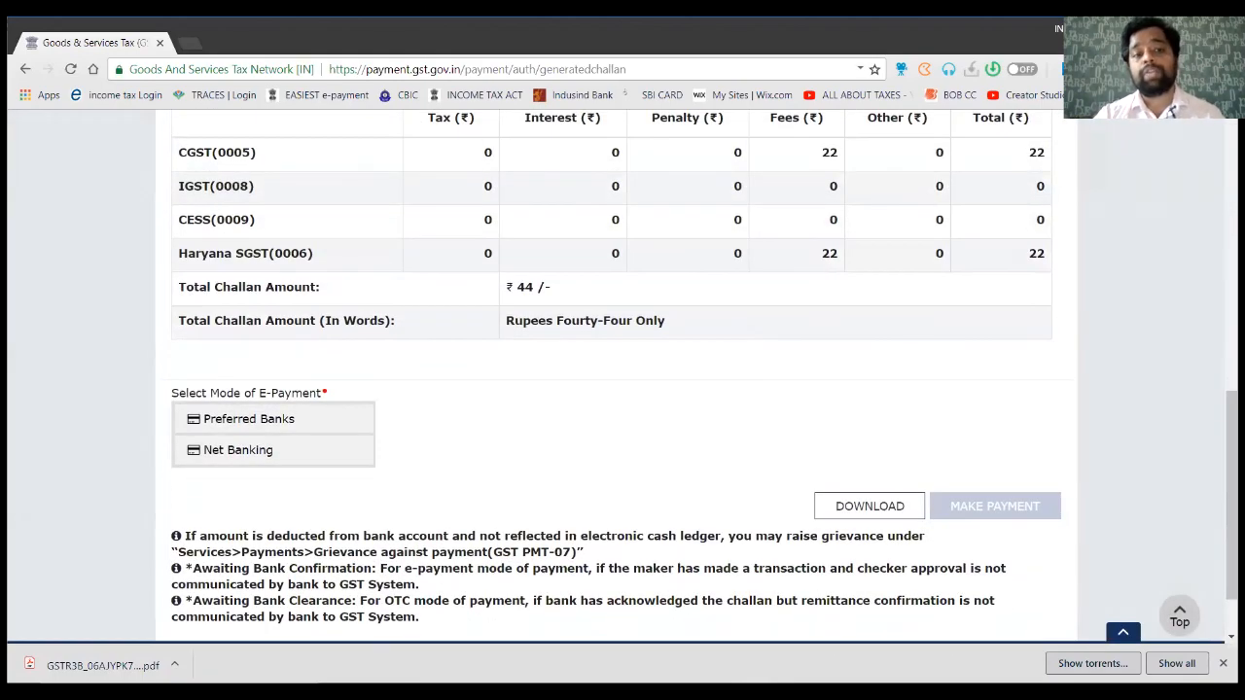
click(249, 419)
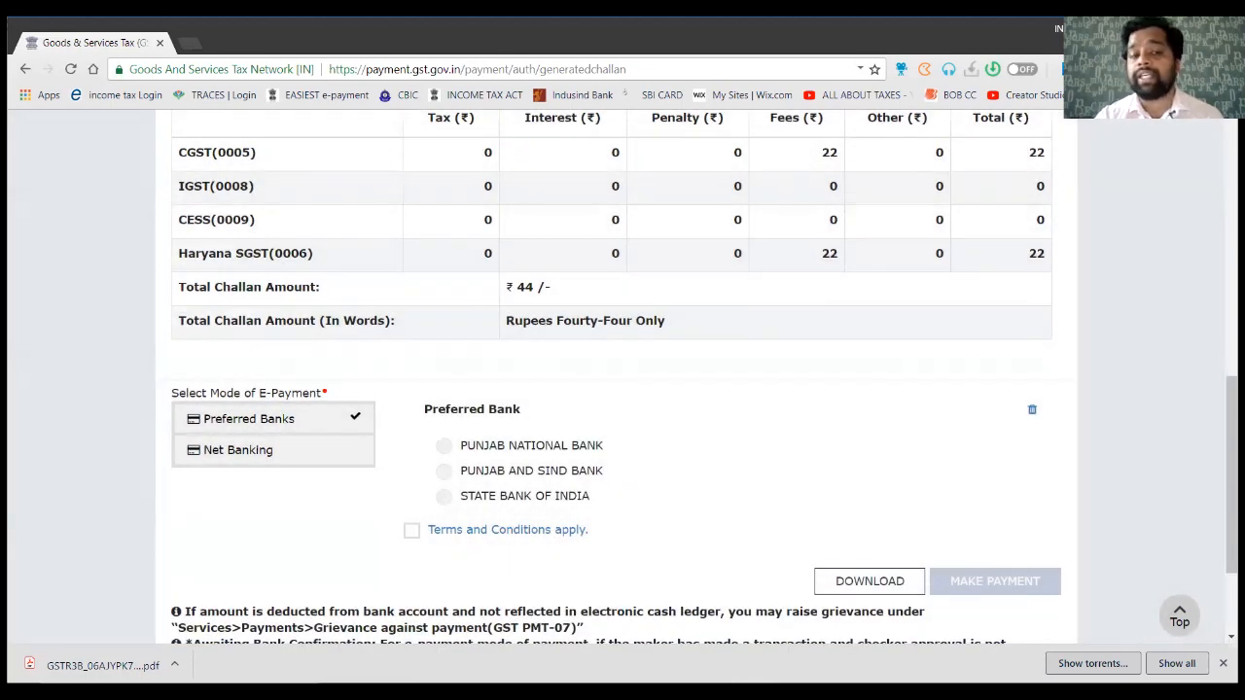
click(239, 451)
scroll(623, 389, down, 2)
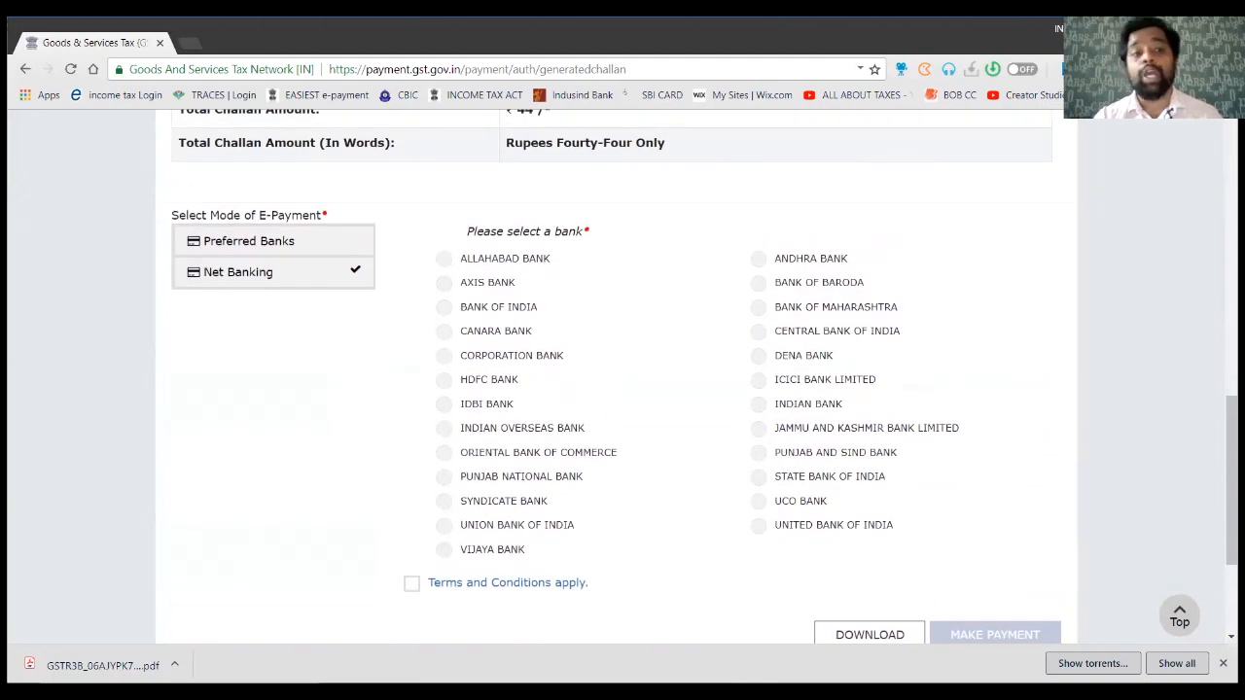
Make the challan payment through preferred bank State Bank of India with the terms and conditions accepted, and enter the bank login user name
click(249, 241)
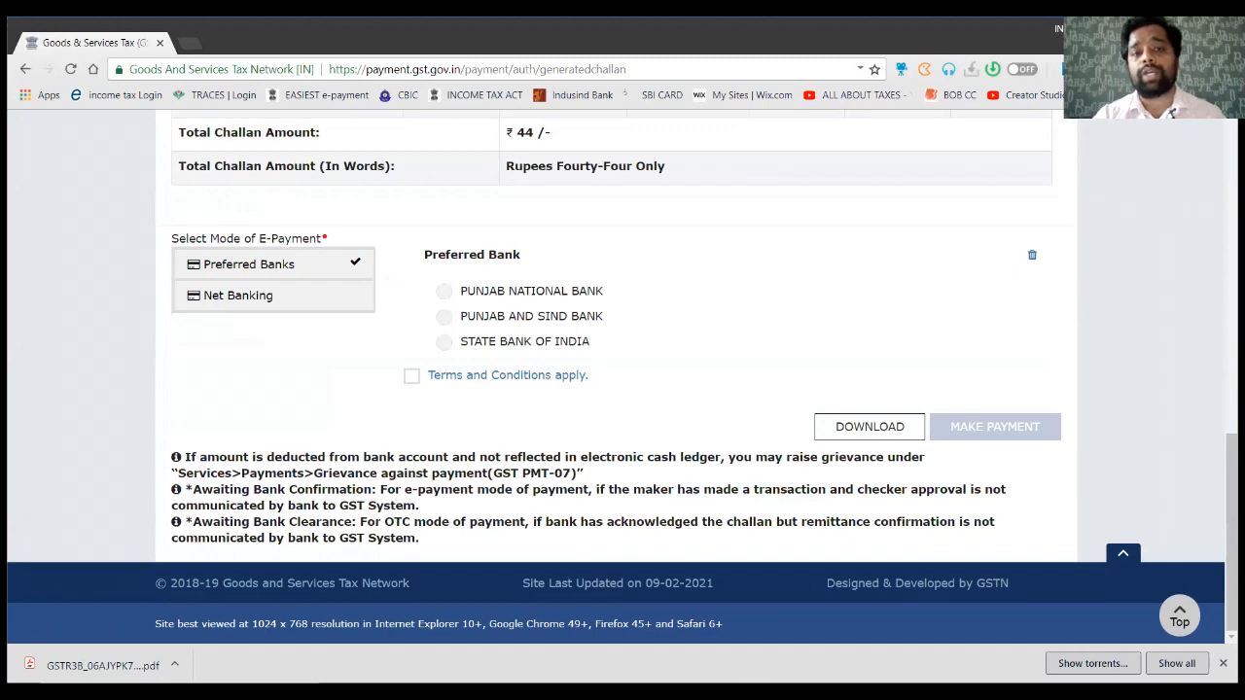
click(445, 342)
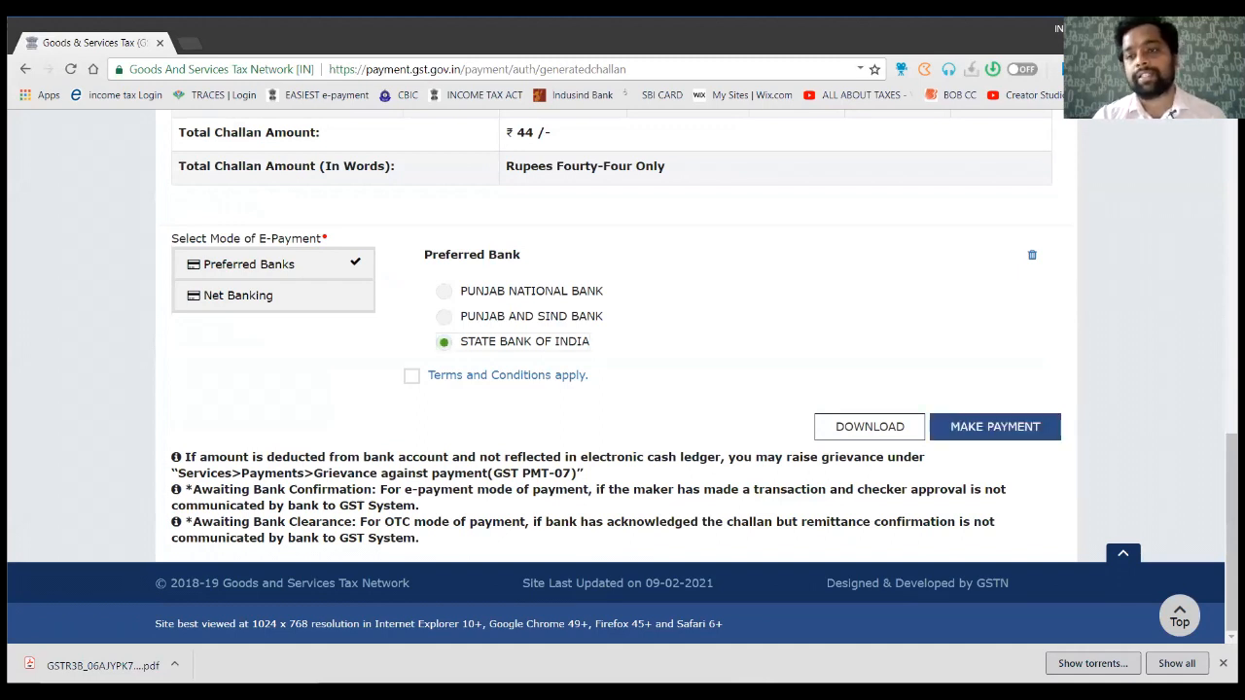
click(411, 376)
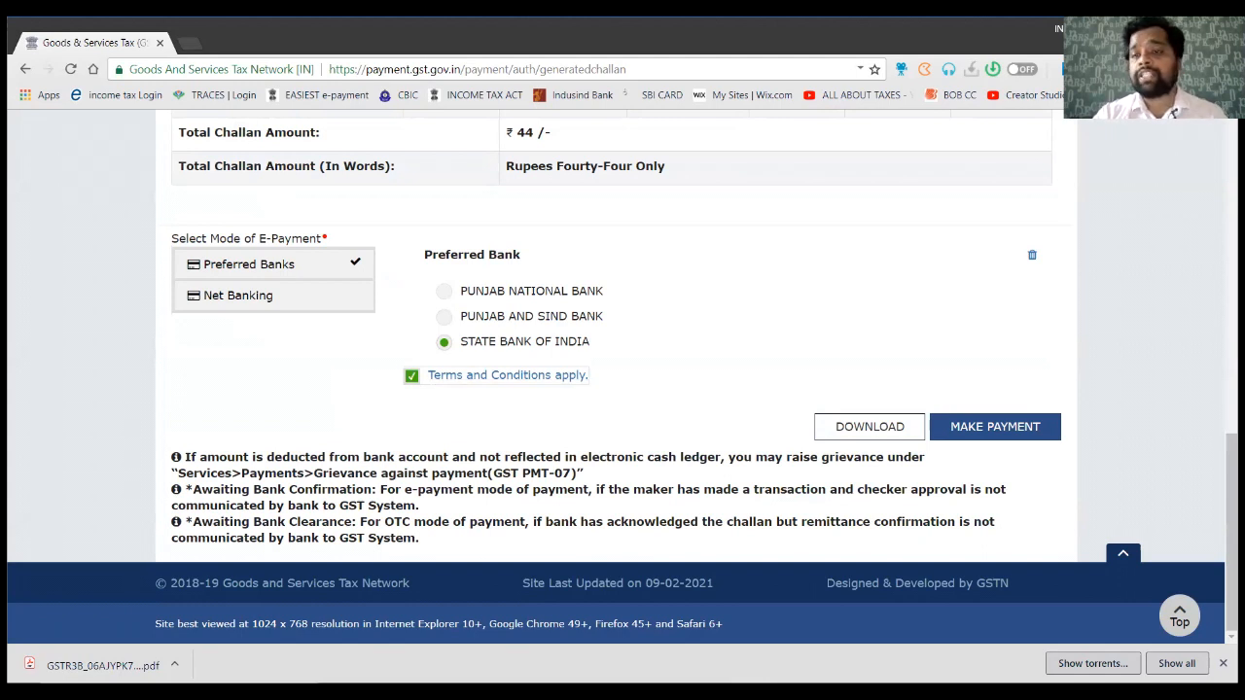
click(995, 427)
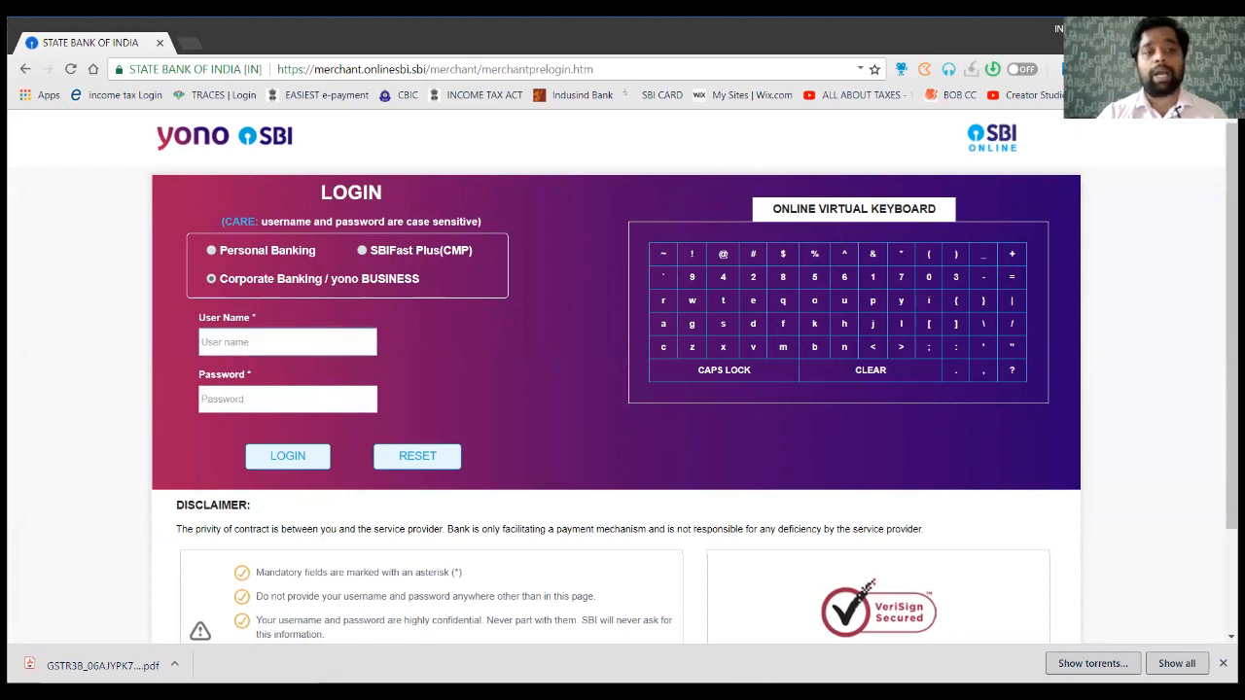
text(manoj)
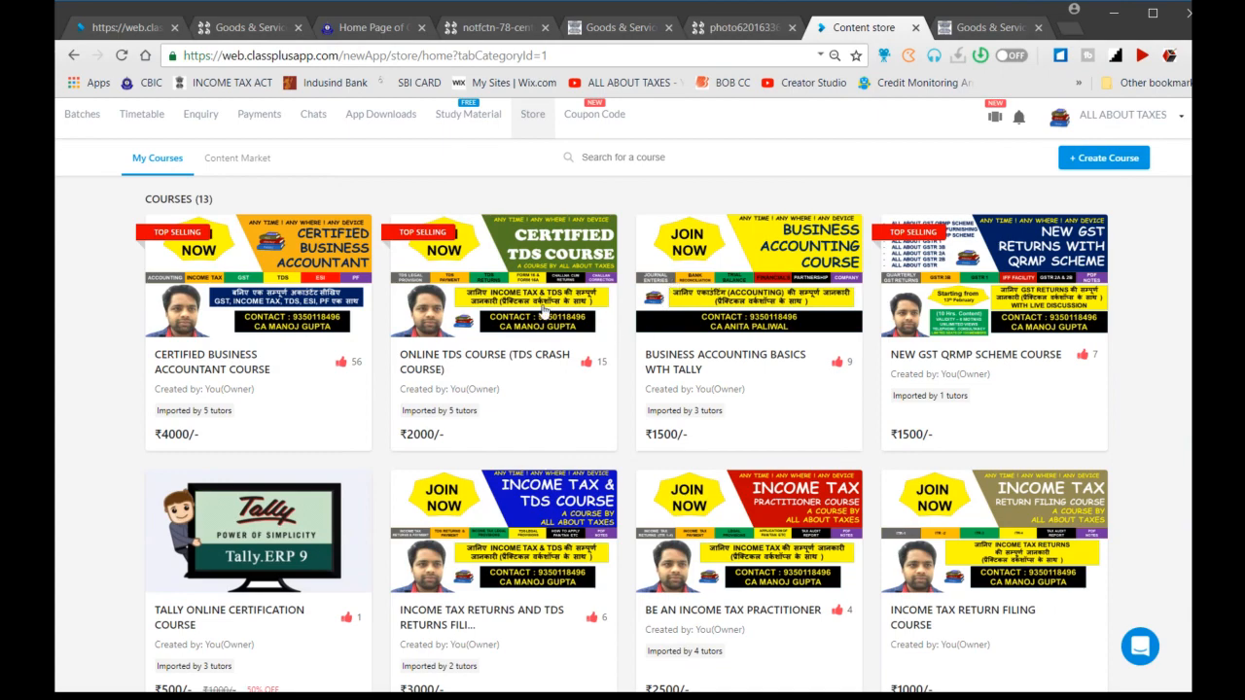
Switch to the Classplus content store and look through the listed courses
scroll(543, 310, down, 1)
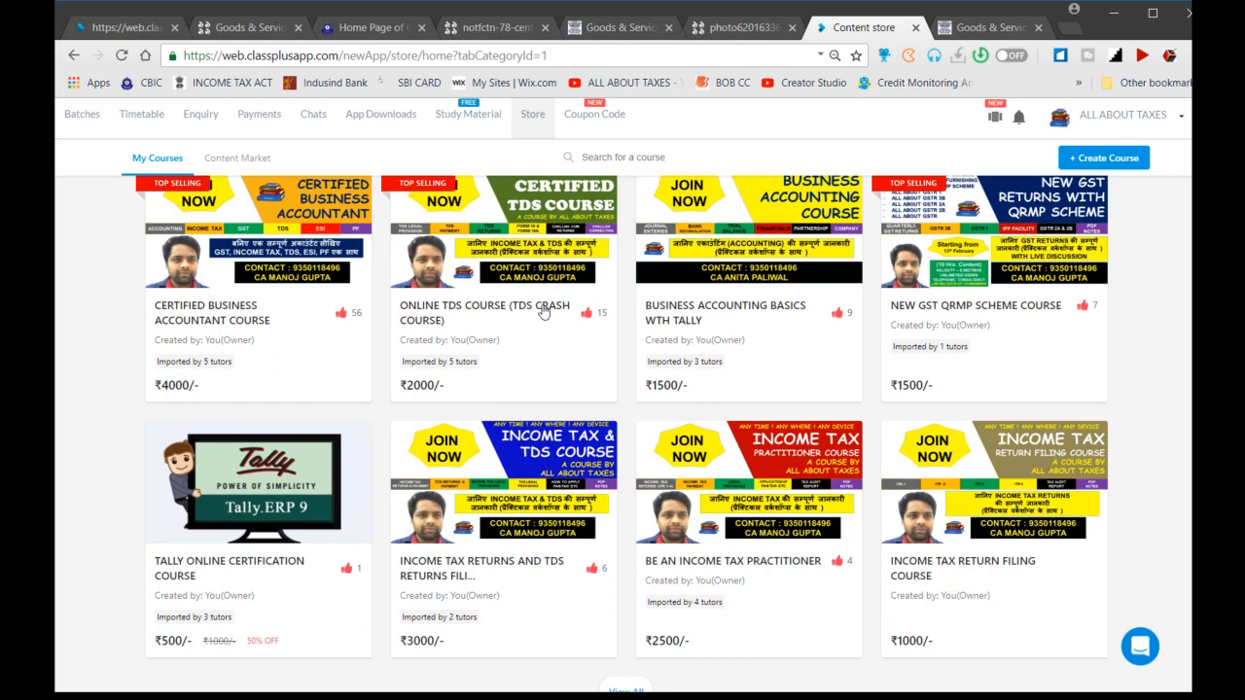
scroll(578, 315, up, 1)
scroll(579, 314, down, 1)
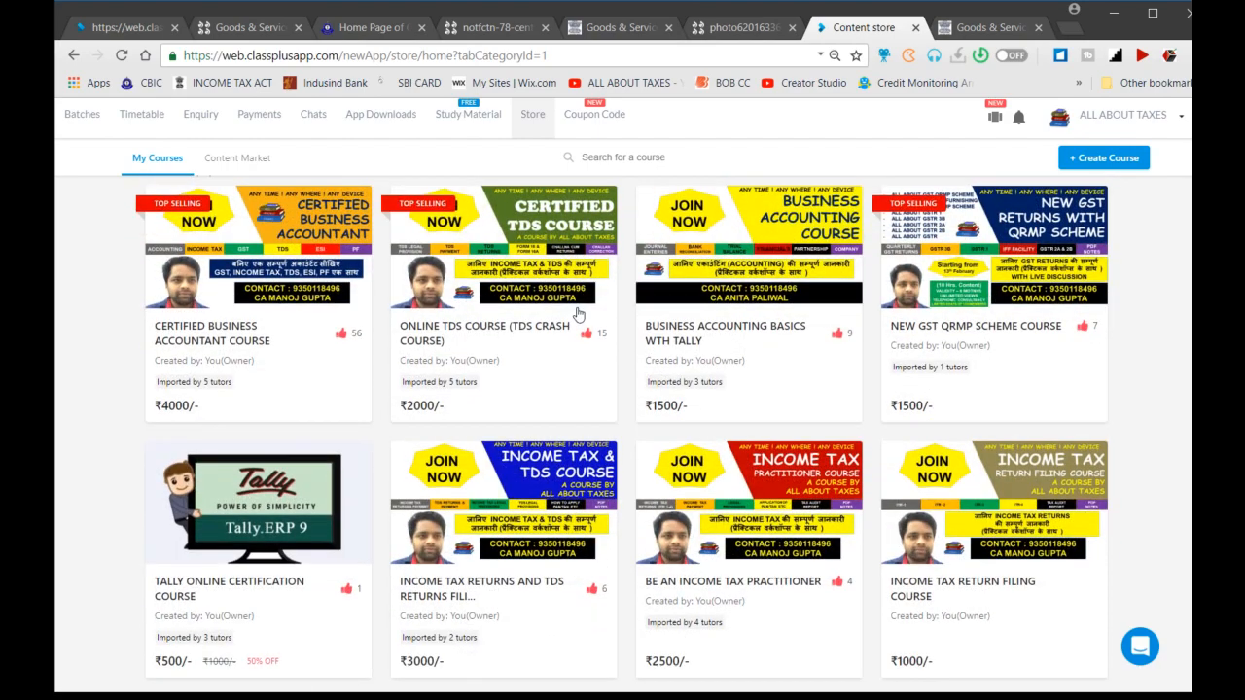
Look through the course tiles in the store and the recent conversations in the chats
scroll(579, 314, up, 1)
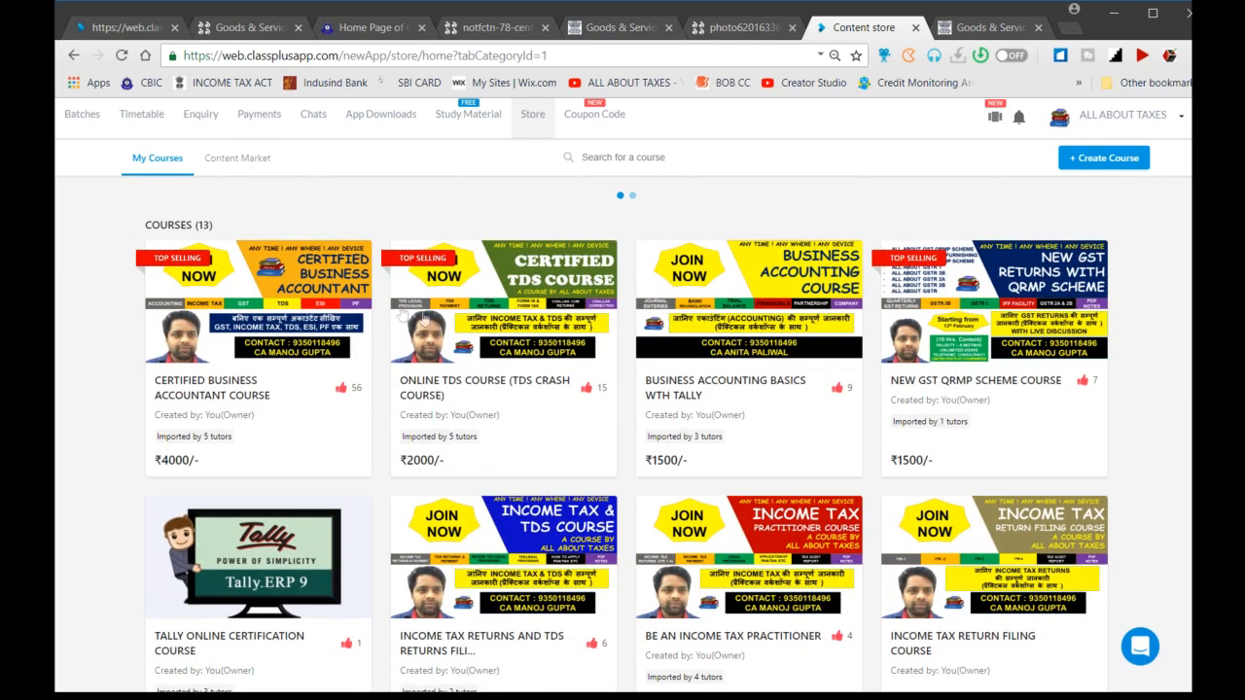
scroll(484, 344, down, 1)
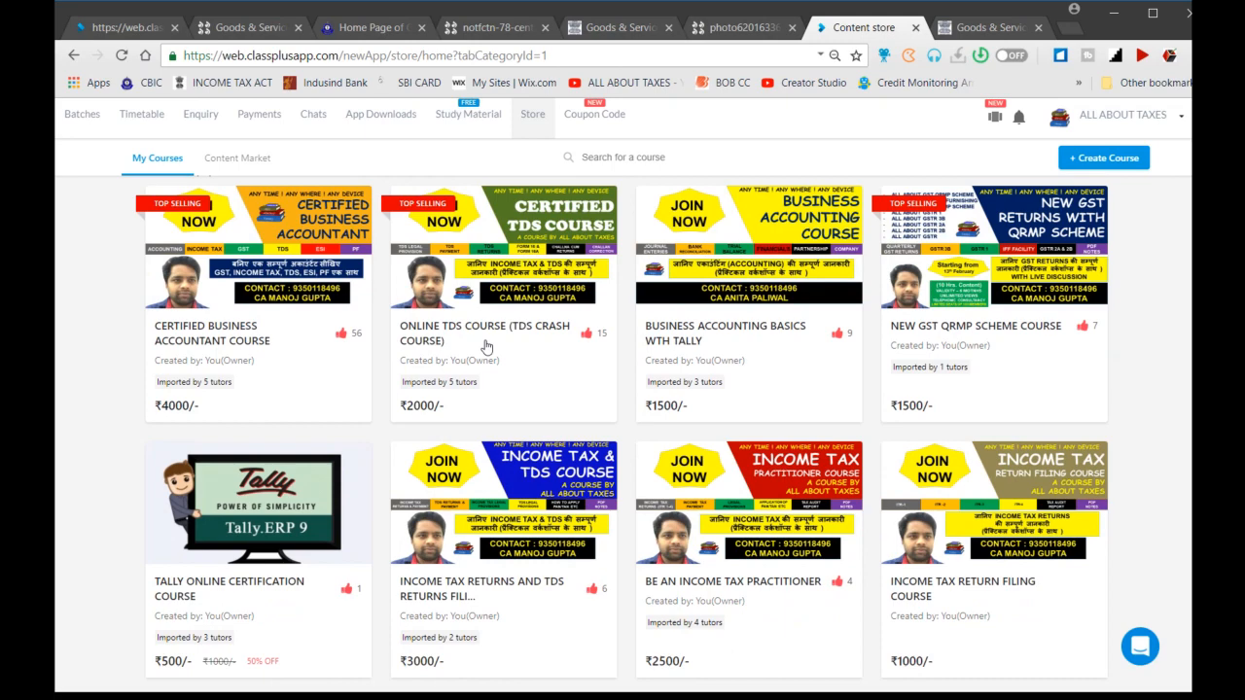
scroll(486, 347, down, 1)
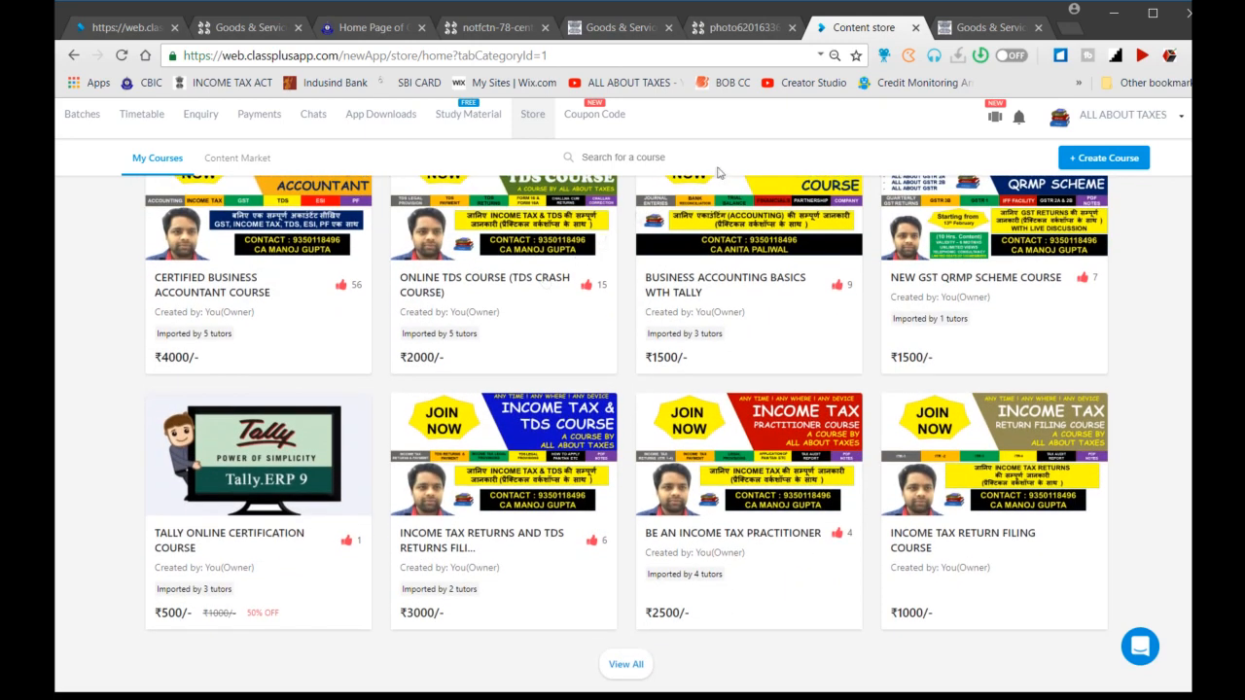
scroll(651, 234, up, 1)
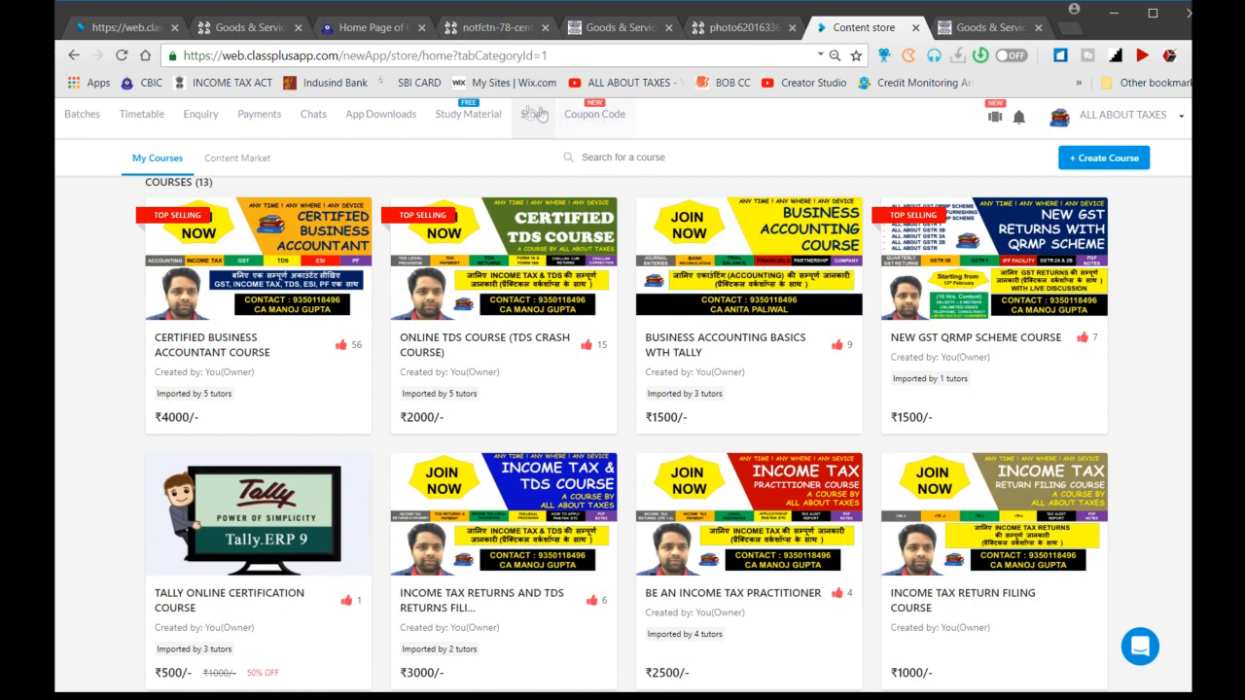
click(317, 117)
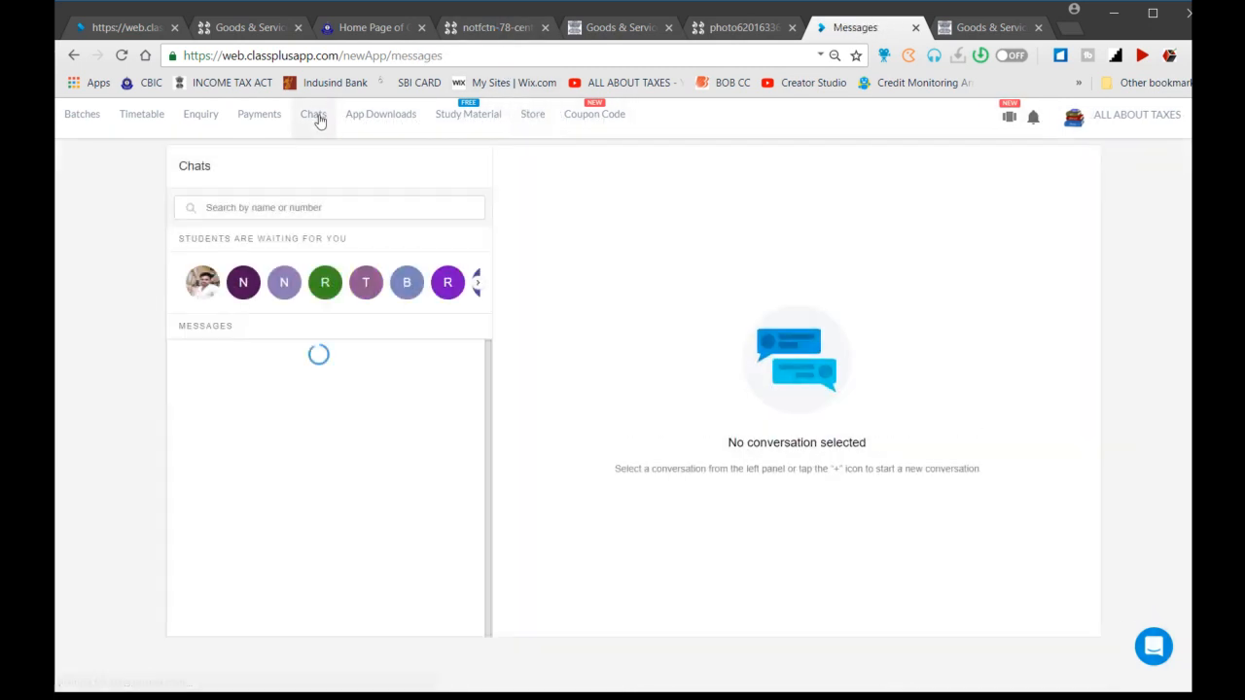
scroll(331, 429, down, 1)
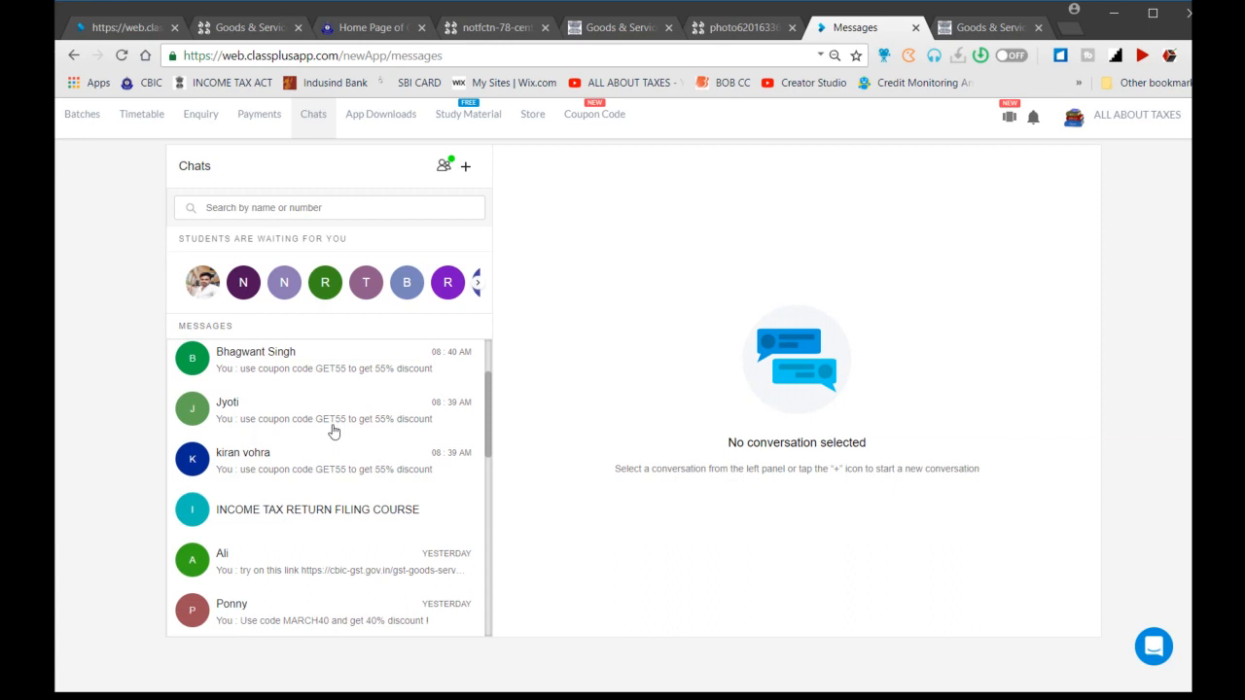
scroll(333, 431, up, 1)
click(333, 431)
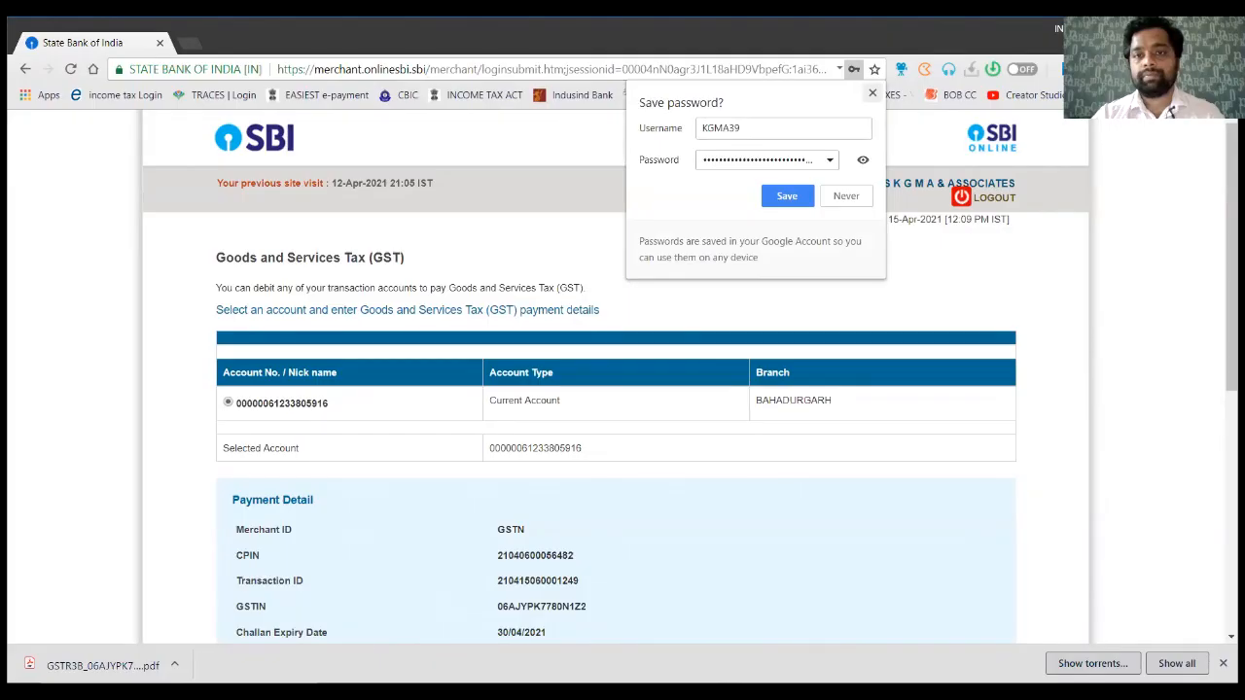
Dismiss the offer to save the bank password, then review and confirm the GST challan payment of Rs. 44 on the SBI site
click(872, 92)
scroll(616, 376, down, 5)
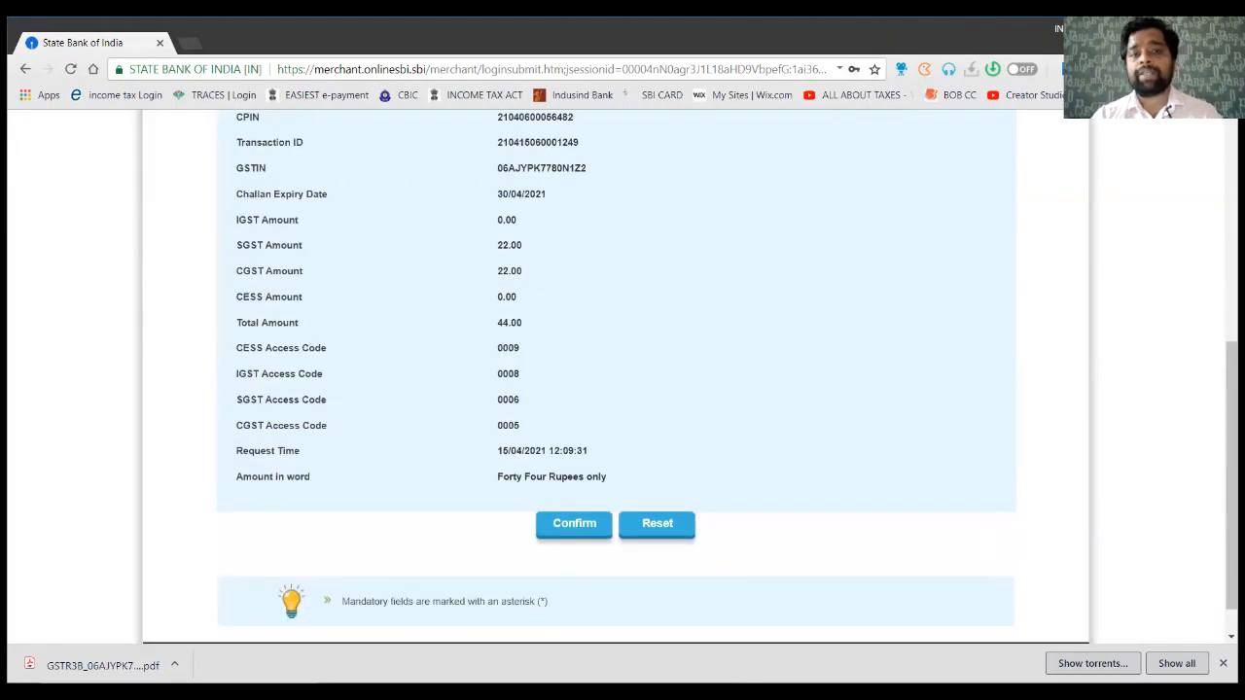
scroll(616, 376, up, 1)
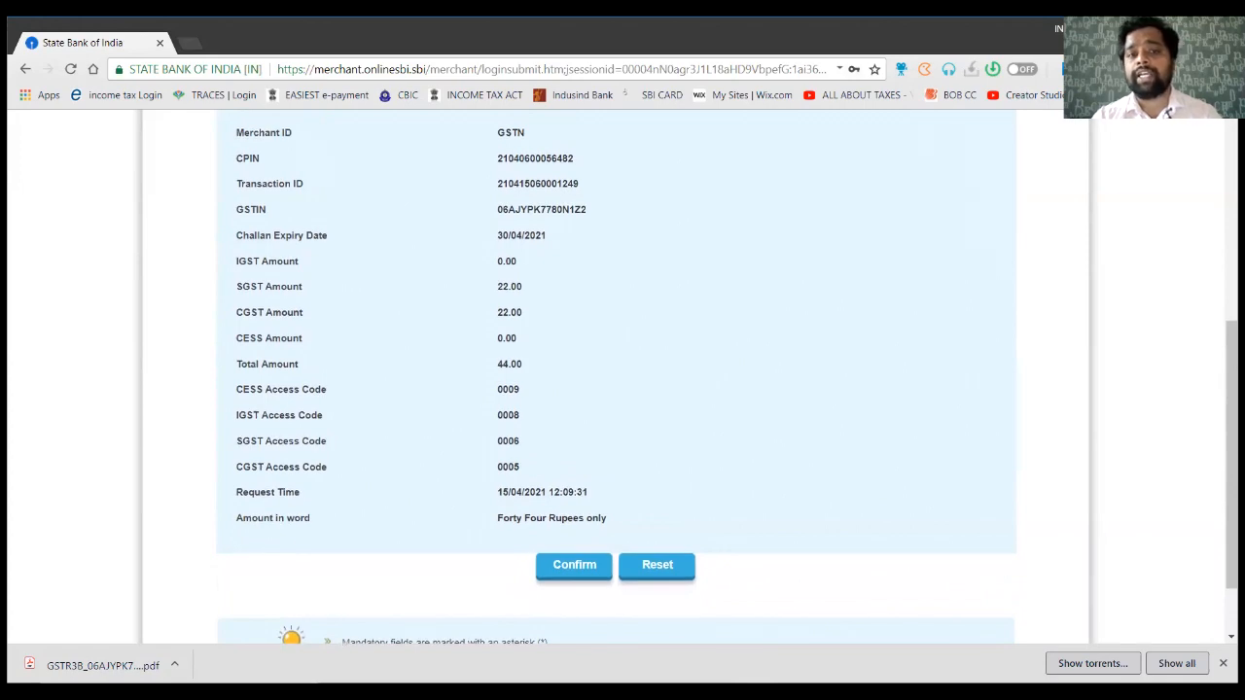
click(574, 565)
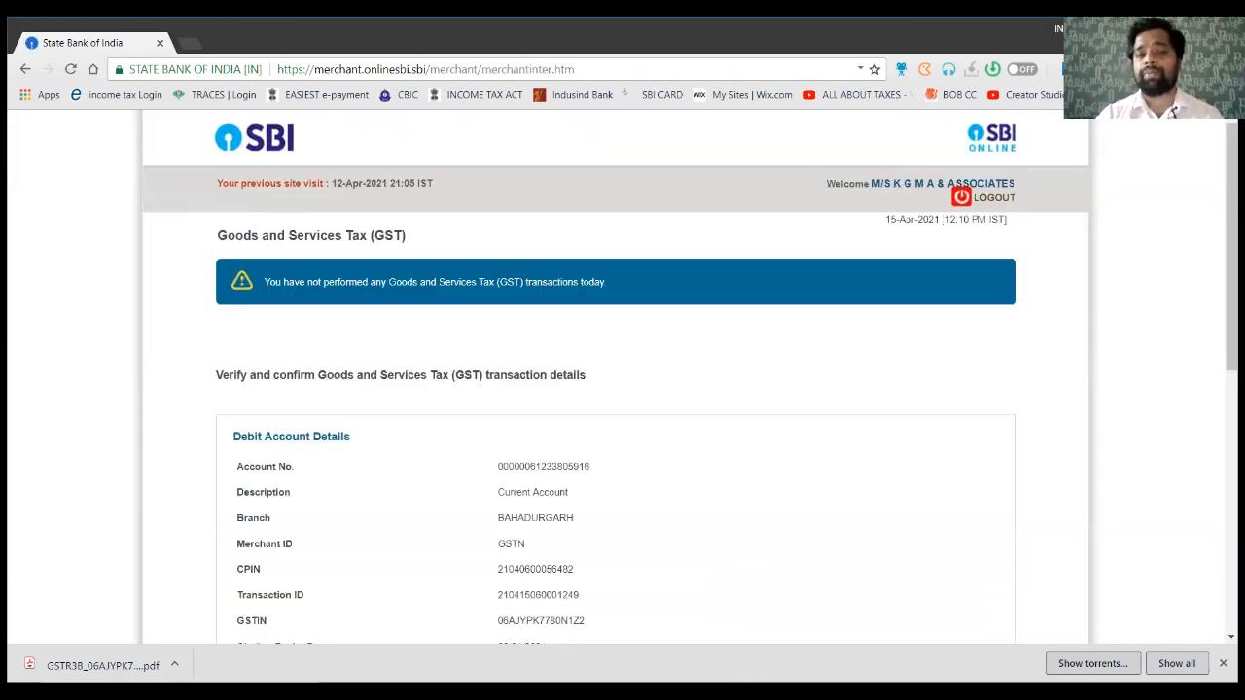
scroll(616, 390, down, 5)
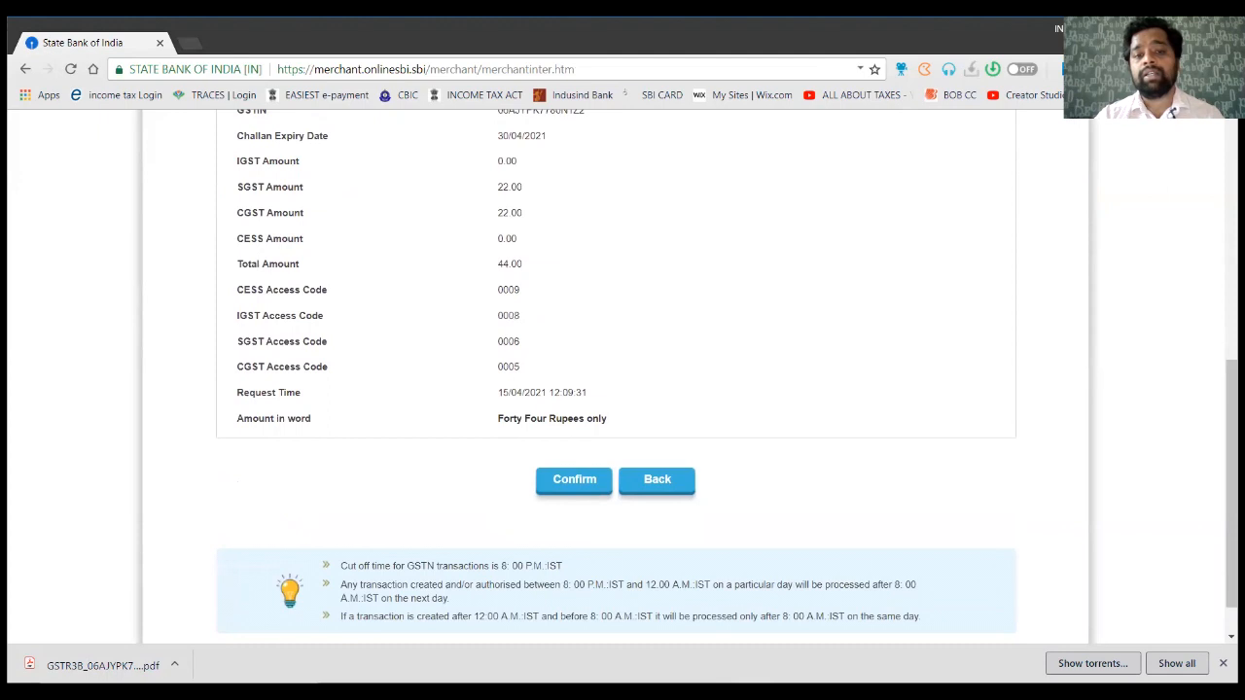
click(574, 479)
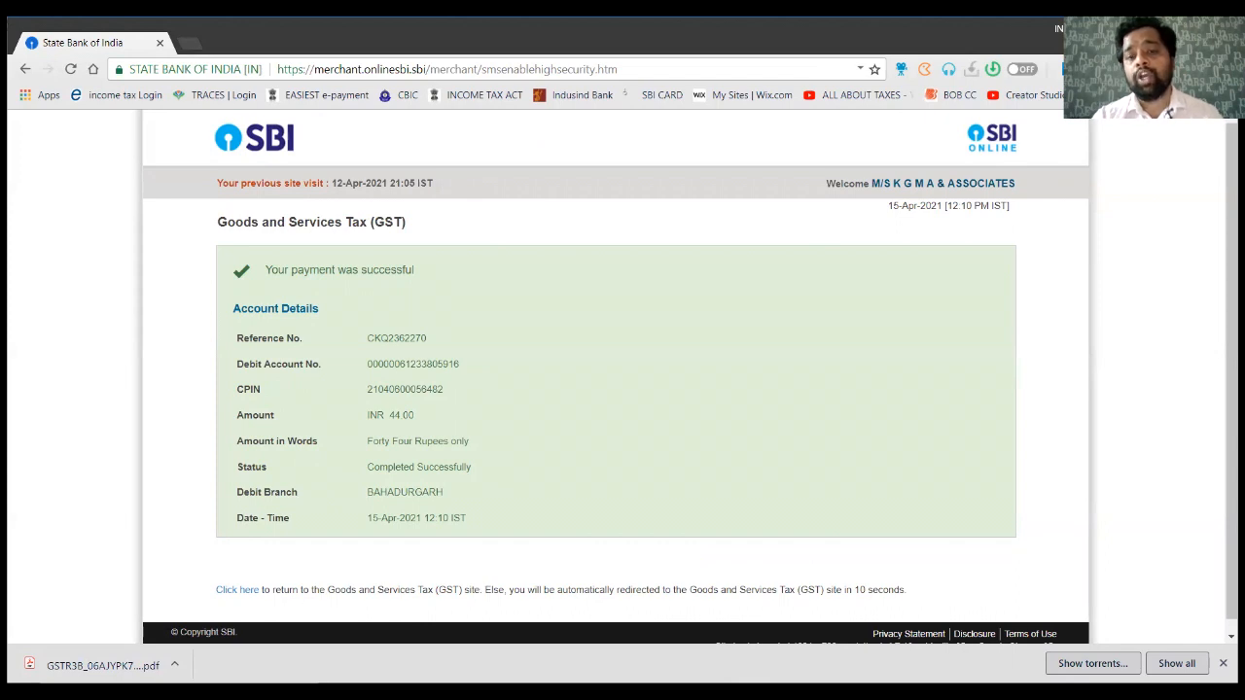
drag(797, 589, 907, 589)
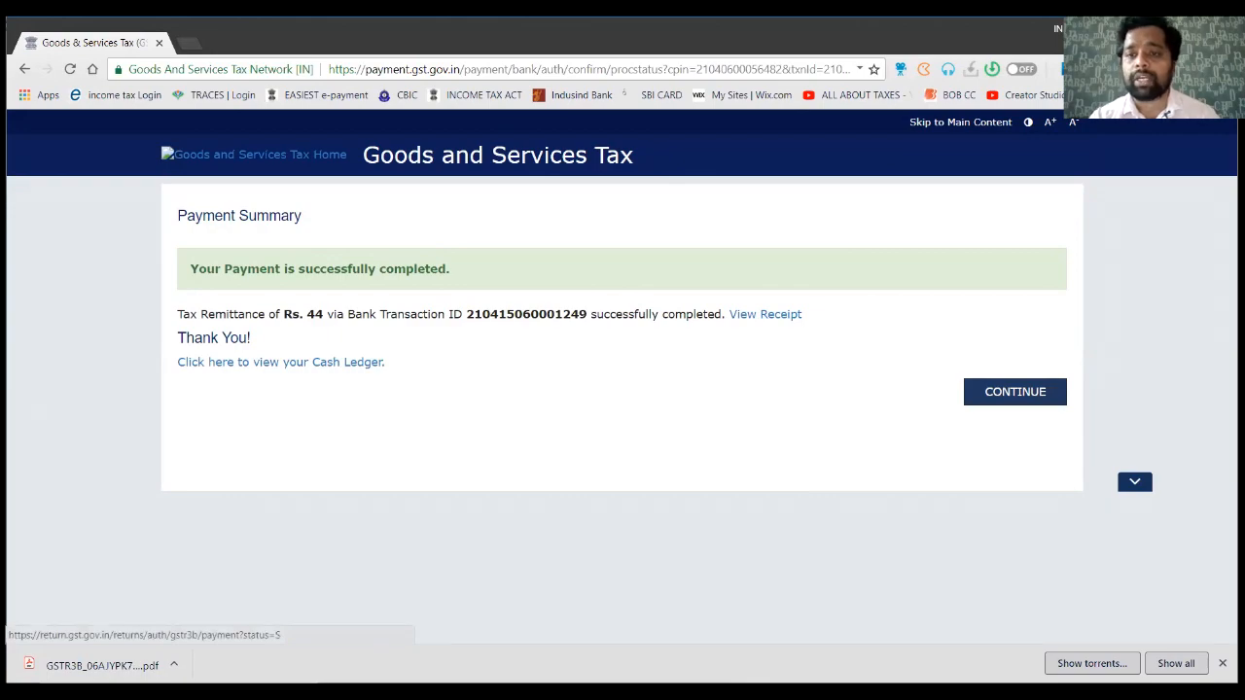
Continue from the payment summary to the GSTR-3B tax payment page and check the utilizable cash balance and additional cash required
click(1015, 391)
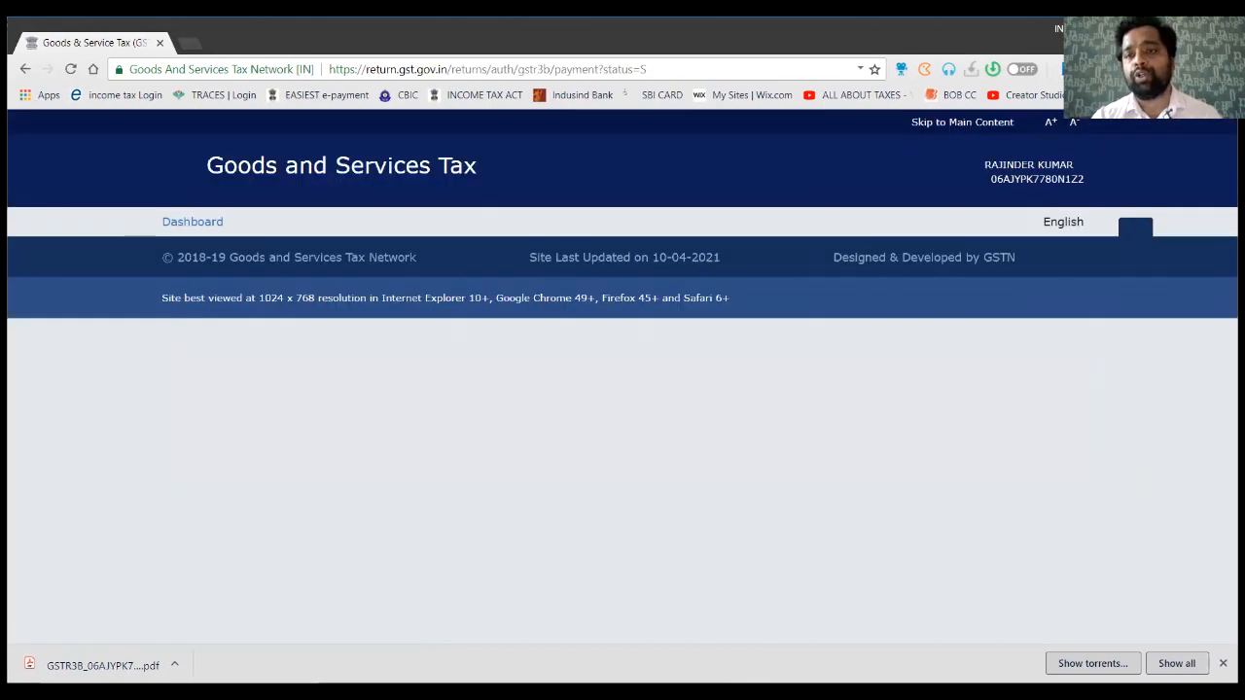
scroll(623, 380, down, 10)
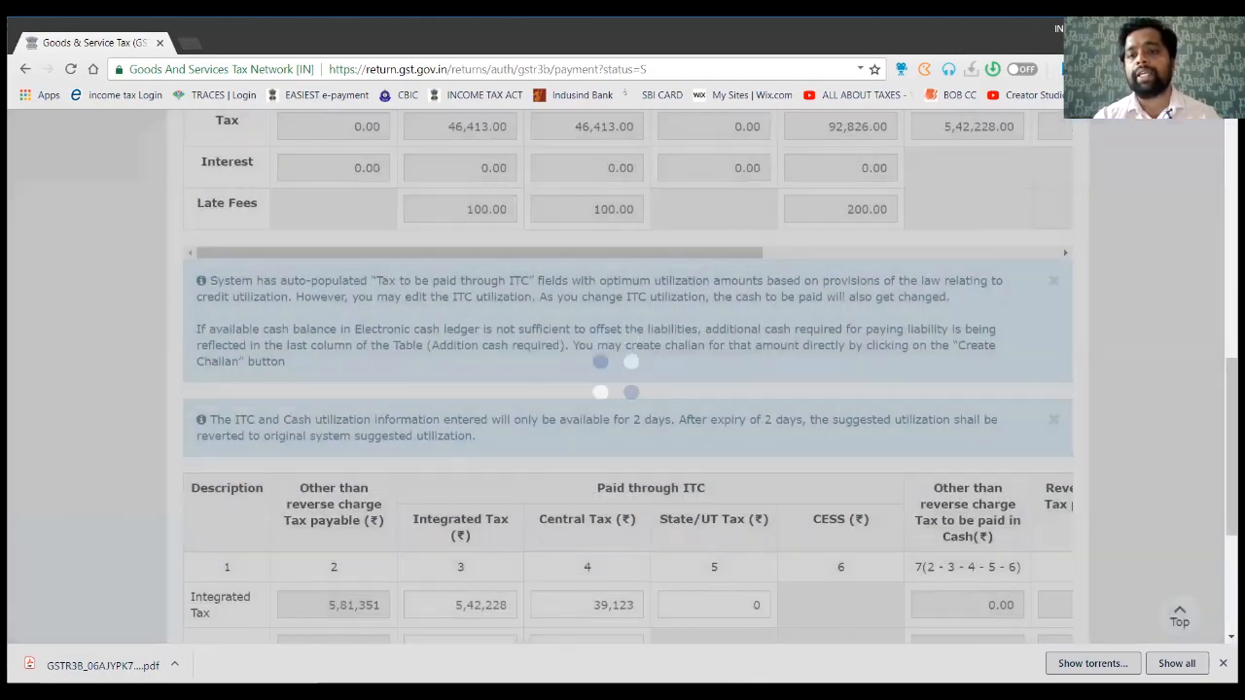
scroll(628, 379, right, 5)
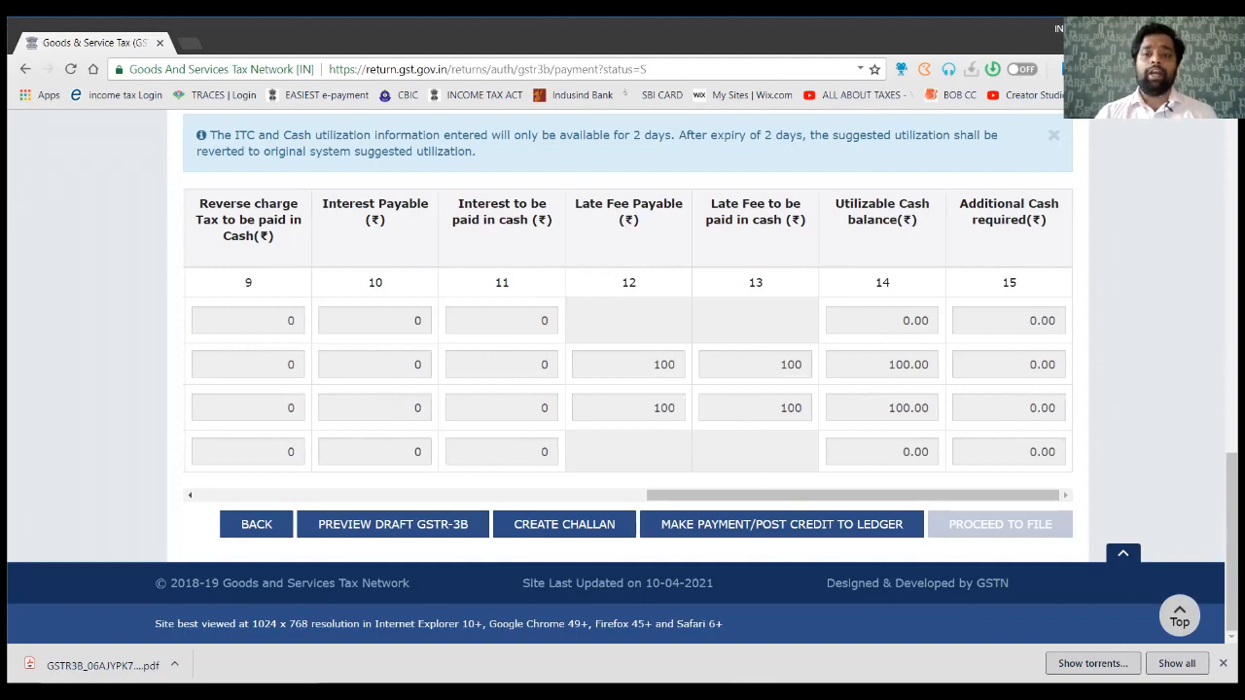
scroll(629, 380, left, 8)
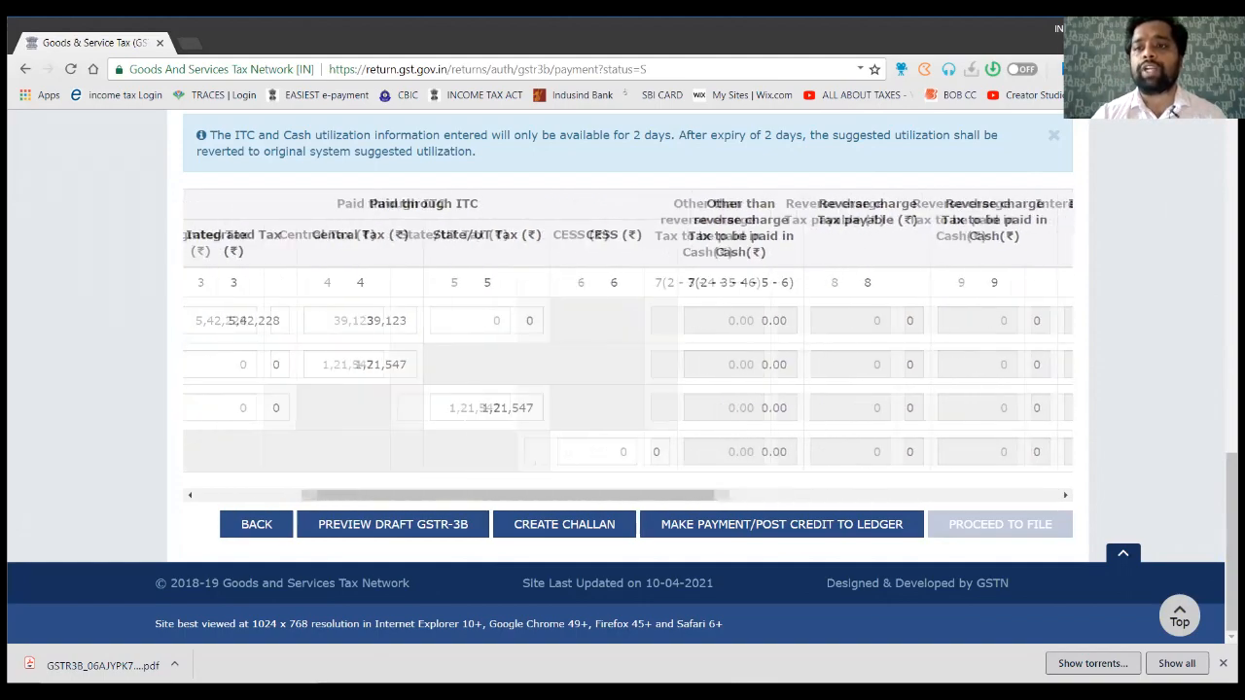
scroll(629, 379, up, 10)
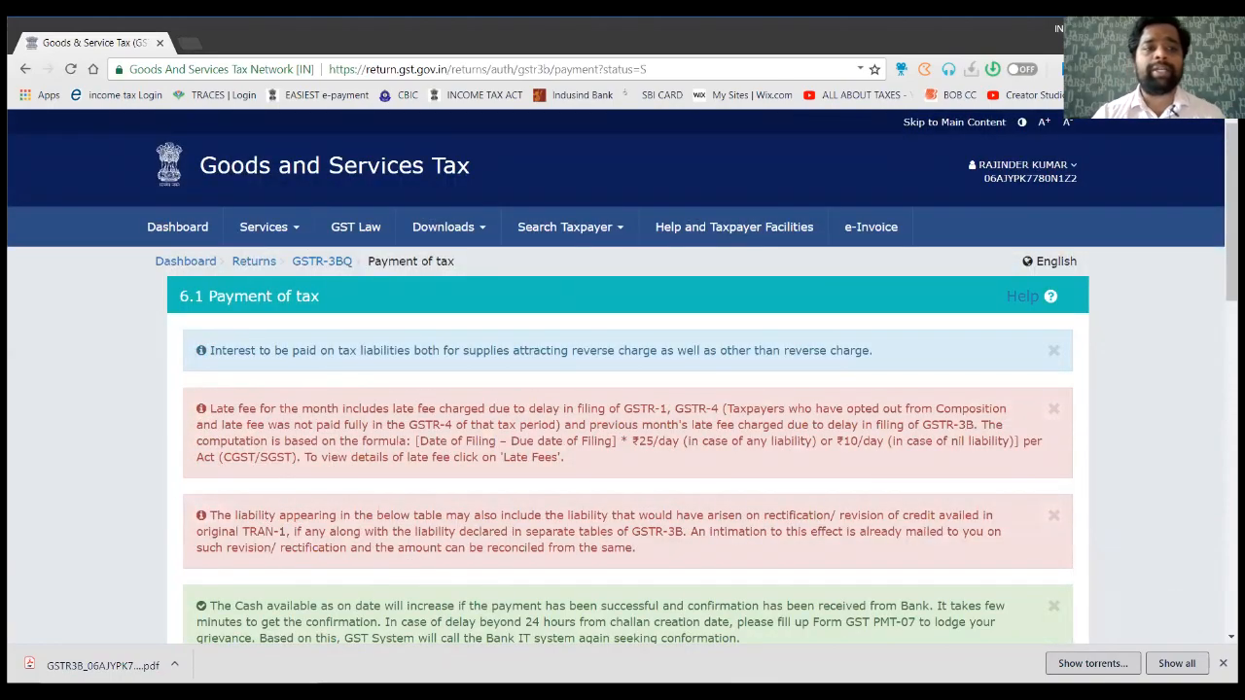
Return to the returns dashboard and search for the returns of financial year 2020-21, period March
click(254, 262)
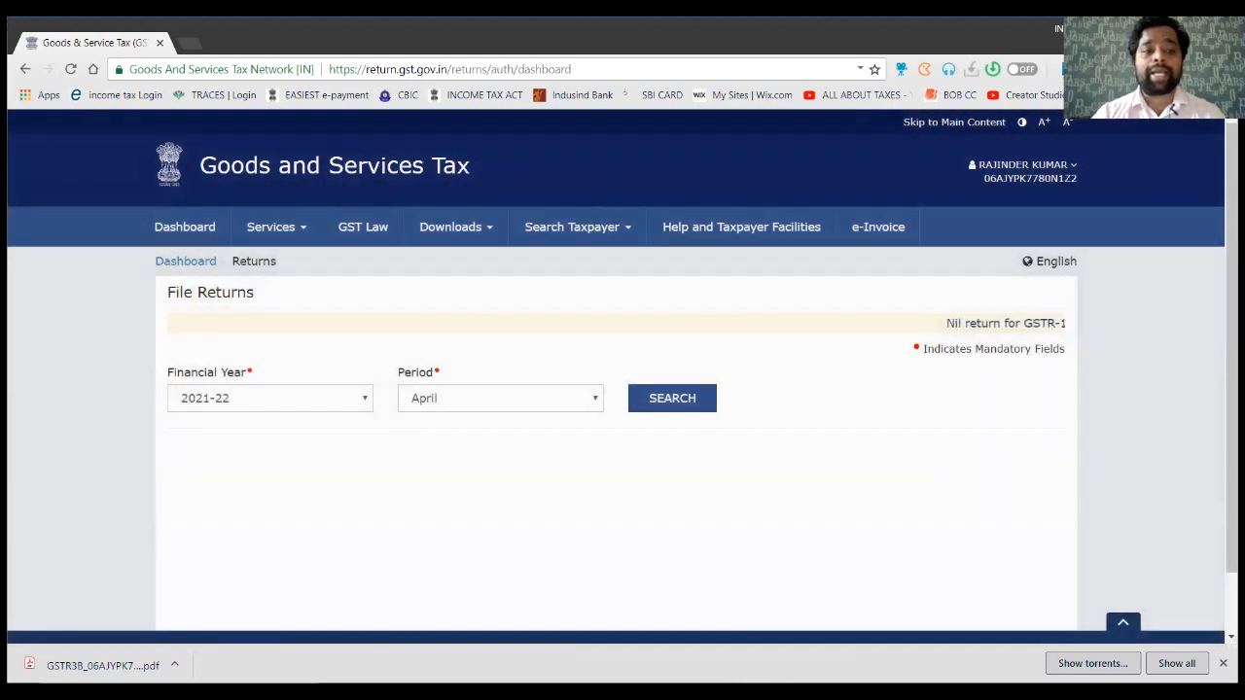
click(270, 398)
click(207, 436)
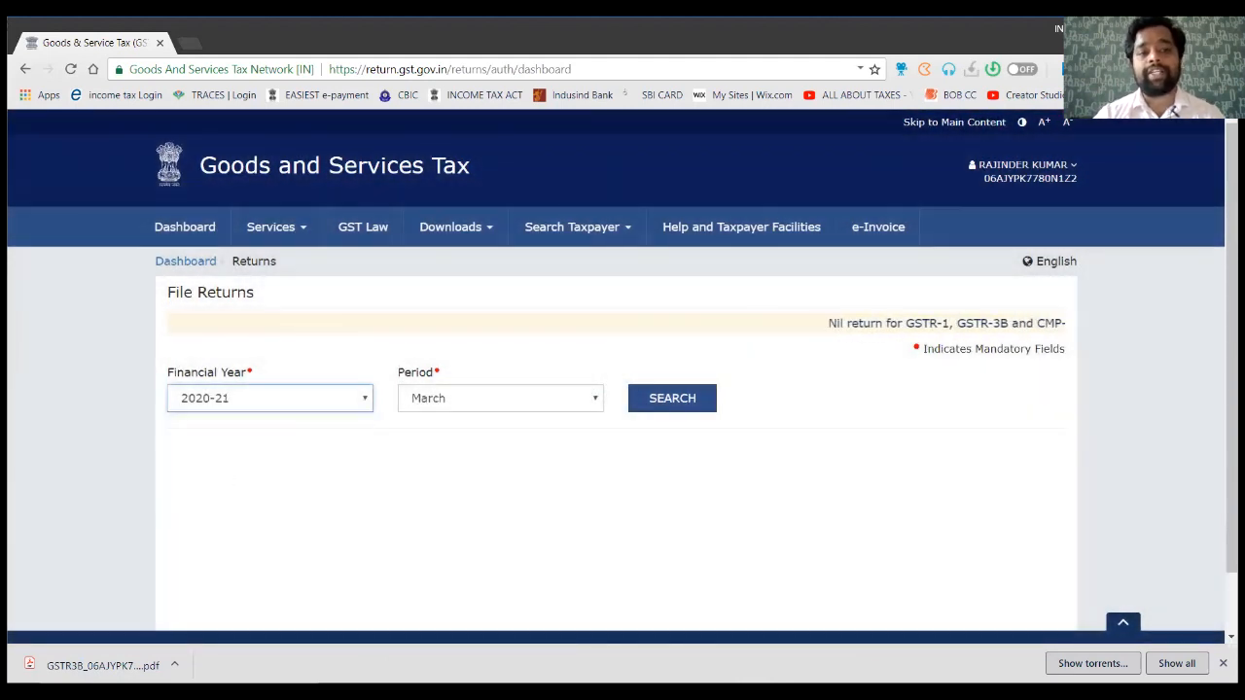
click(672, 398)
scroll(673, 398, down, 5)
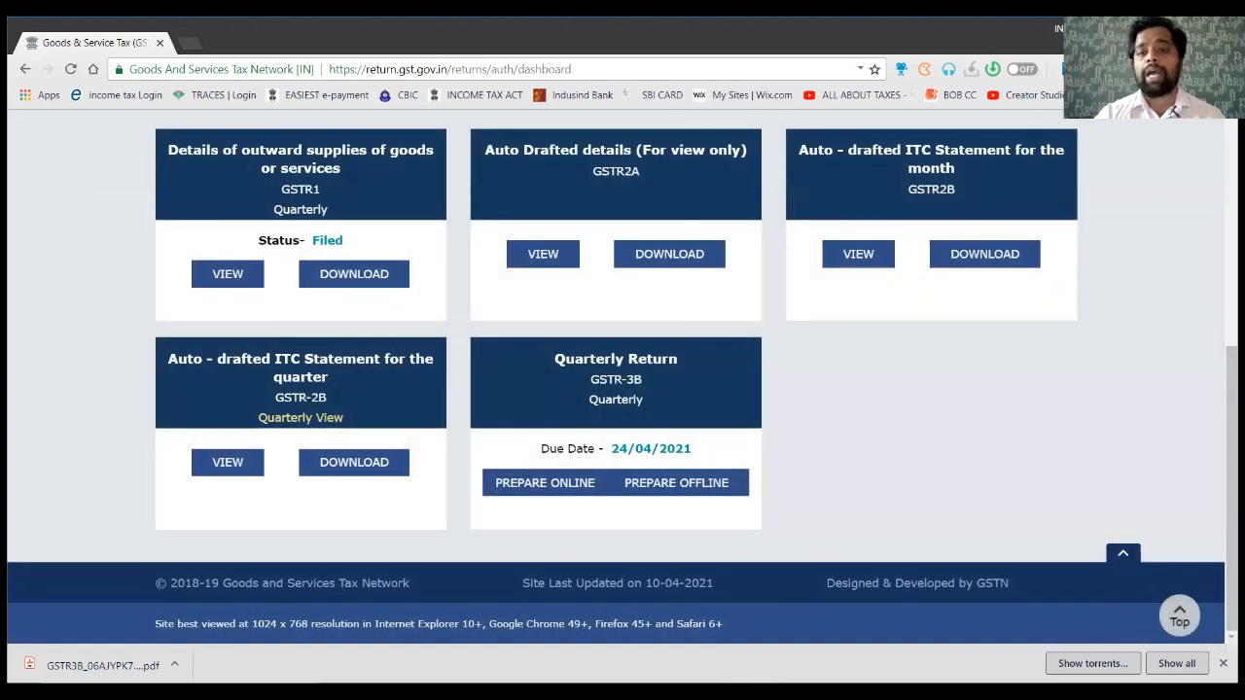
scroll(672, 398, up, 1)
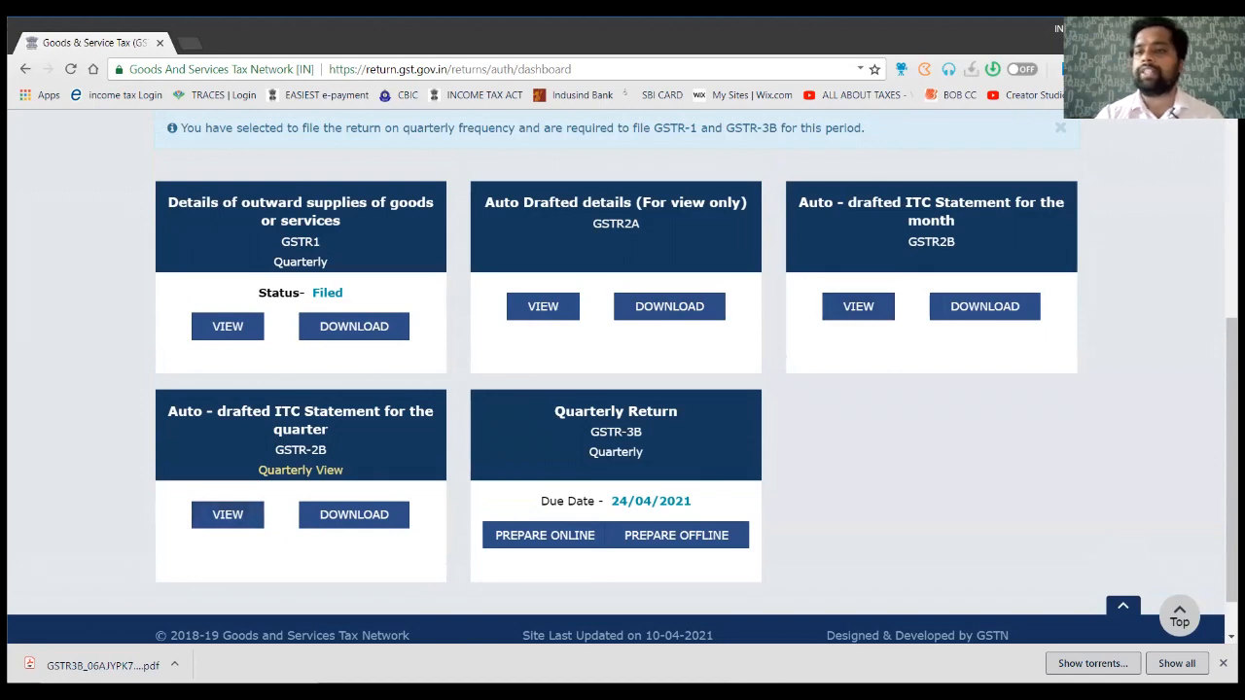
Open the quarterly GSTR-2B statement and compare its ITC available and ITC not available summaries
click(228, 515)
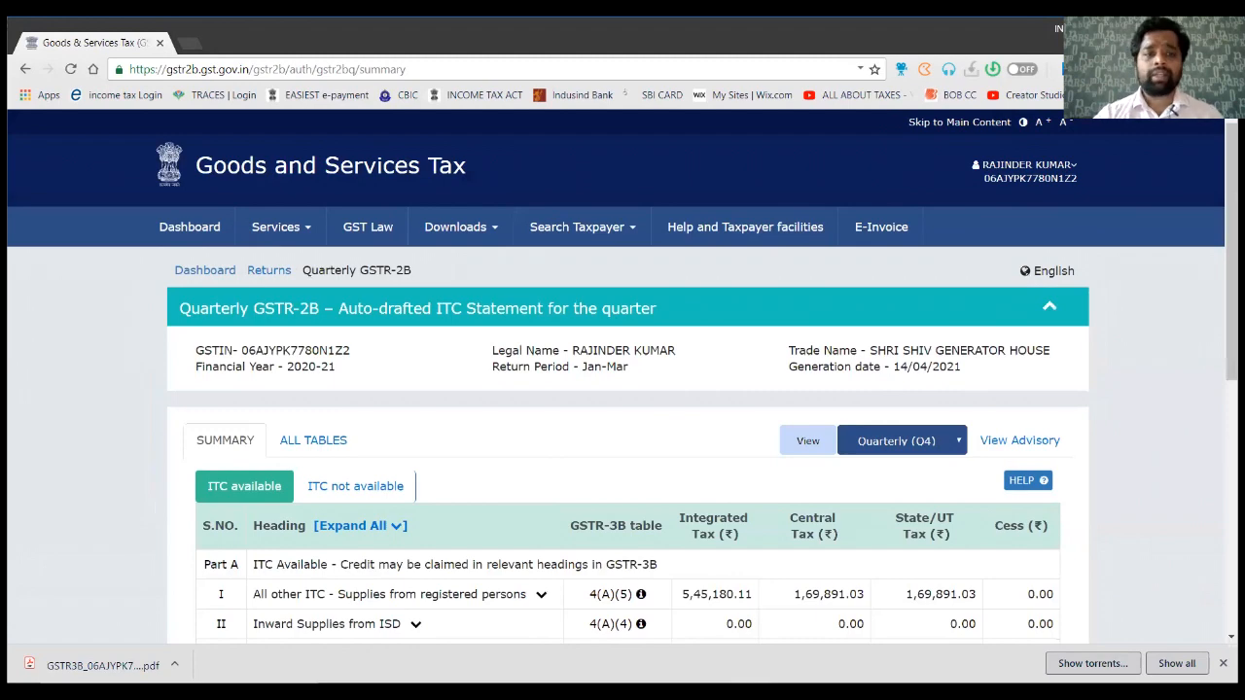
scroll(623, 380, down, 1)
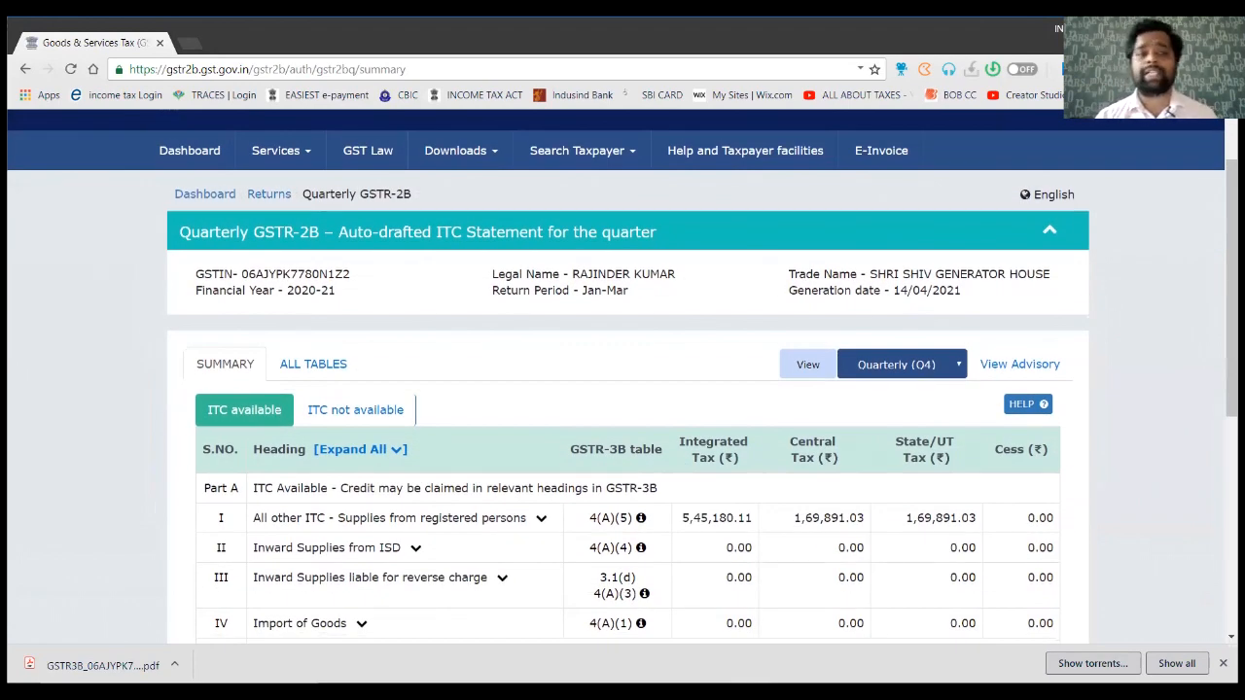
scroll(623, 389, down, 2)
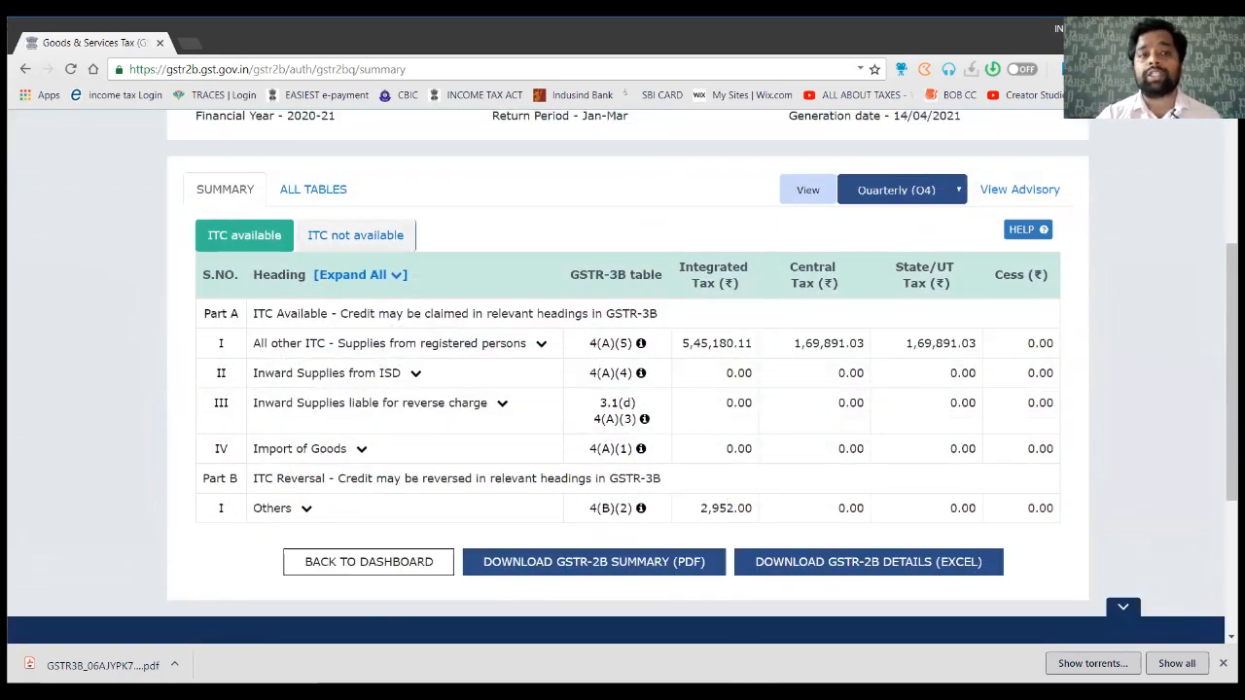
click(355, 236)
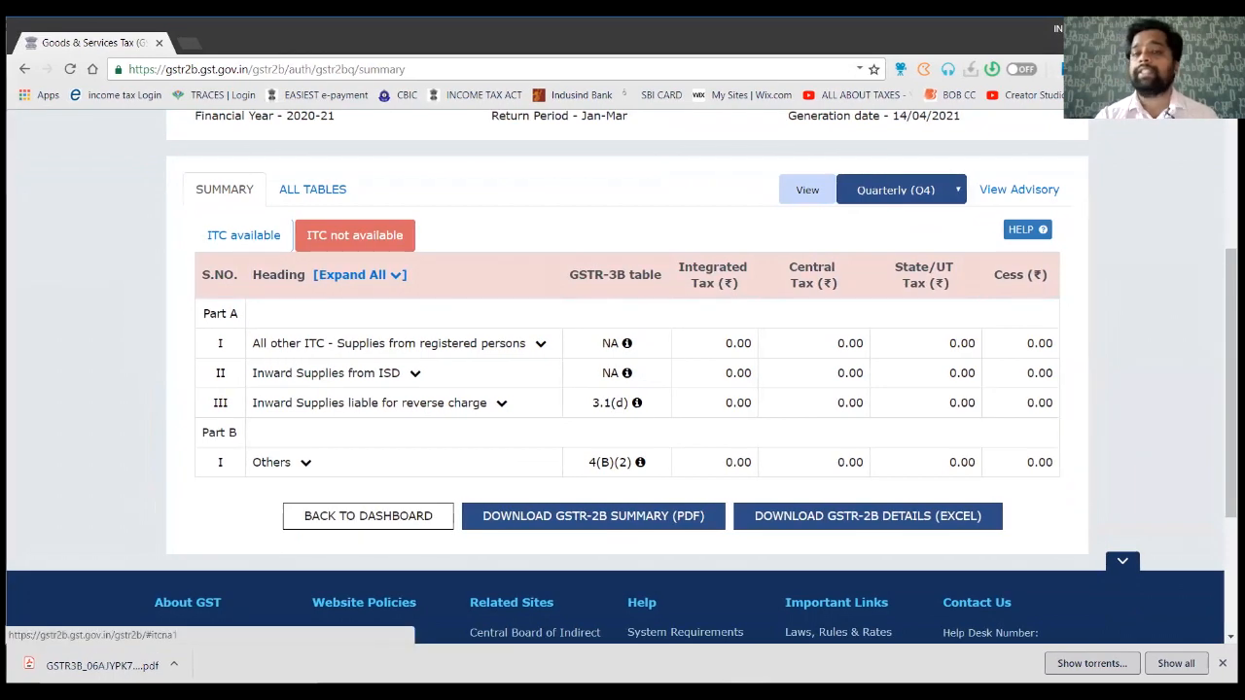
click(243, 236)
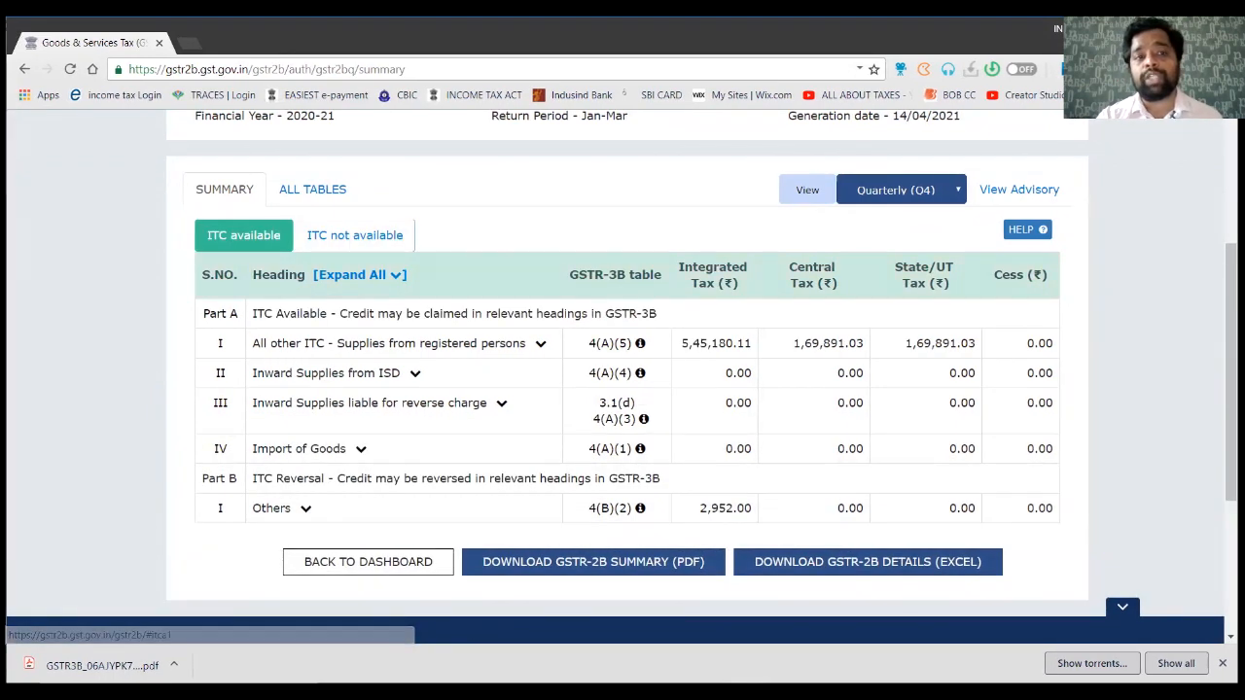
click(355, 236)
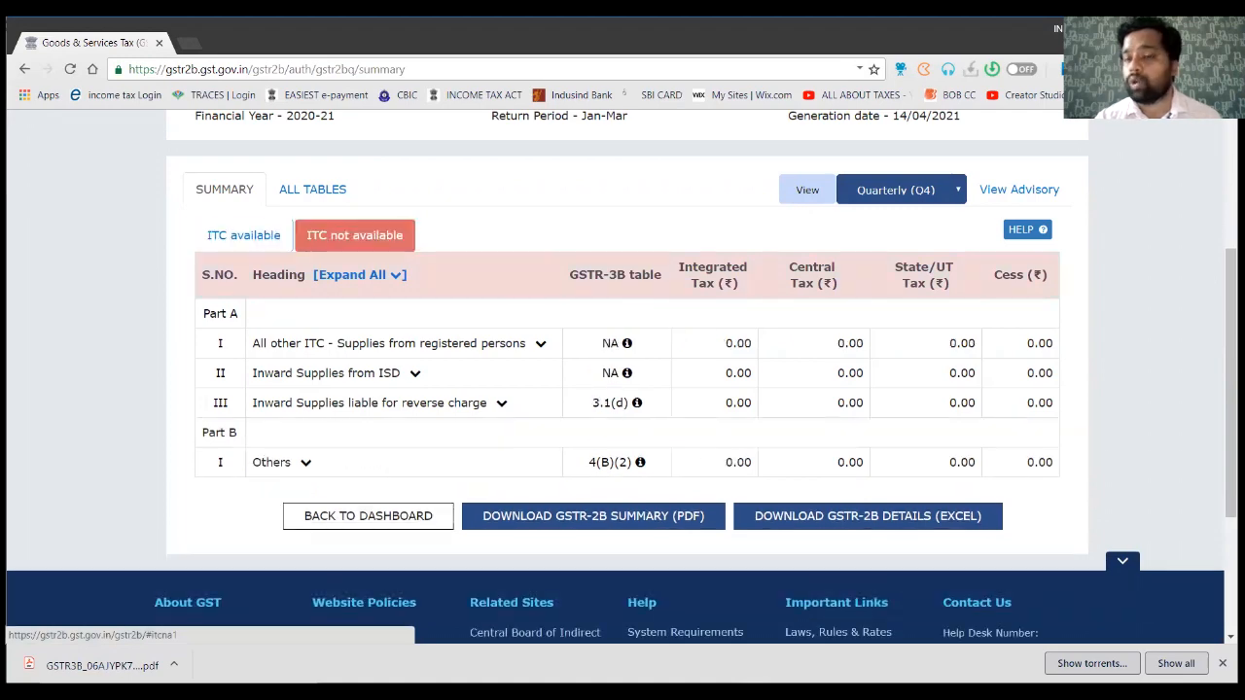
click(243, 235)
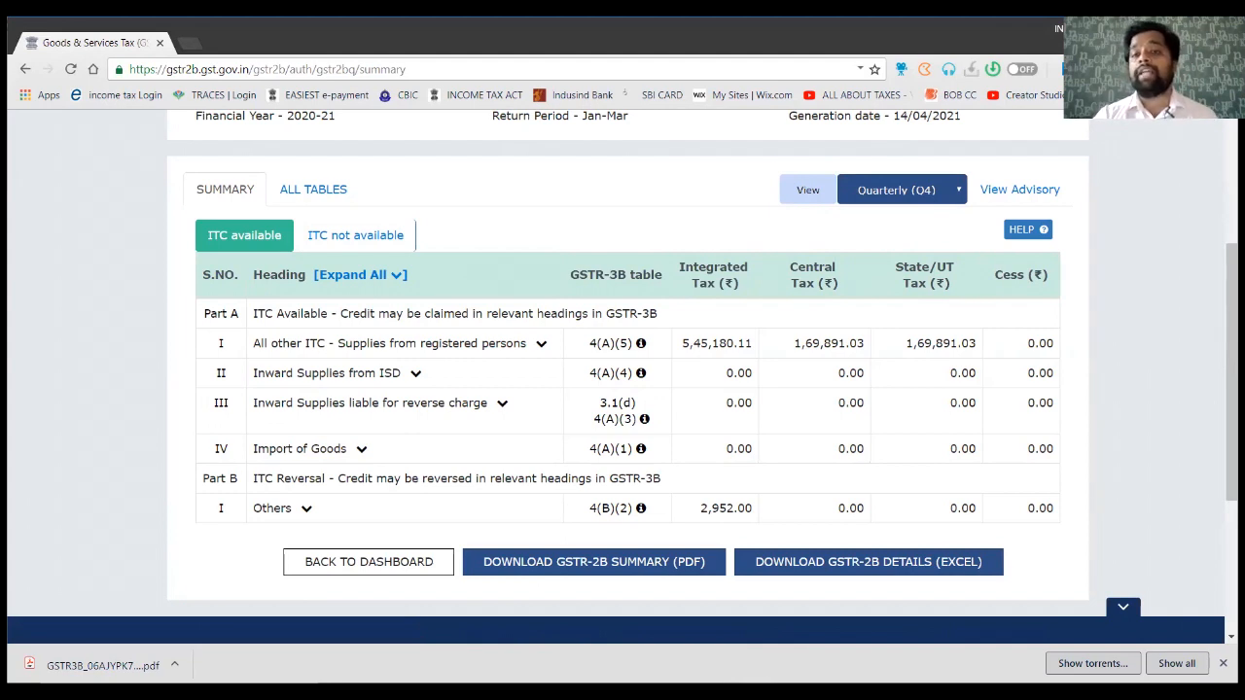
Compare the GSTR-2B ITC available figures for January, February and March with the Quarterly (Q4) view
click(903, 190)
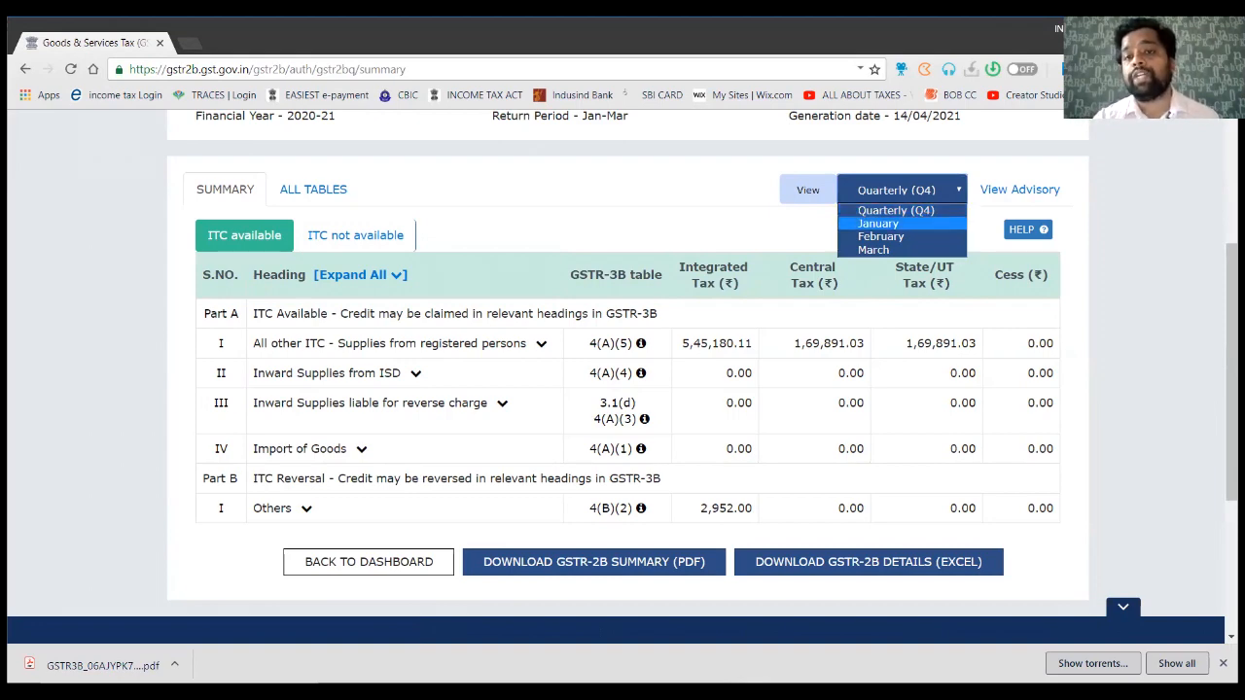
click(879, 224)
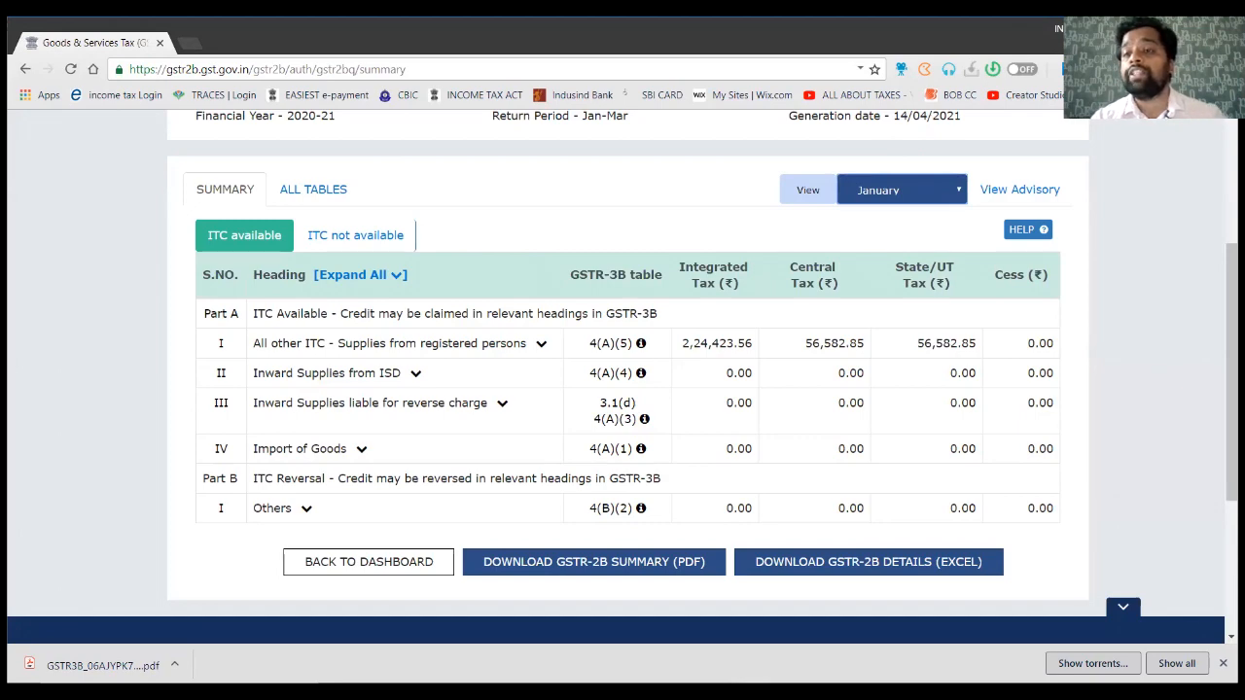
click(902, 190)
click(880, 238)
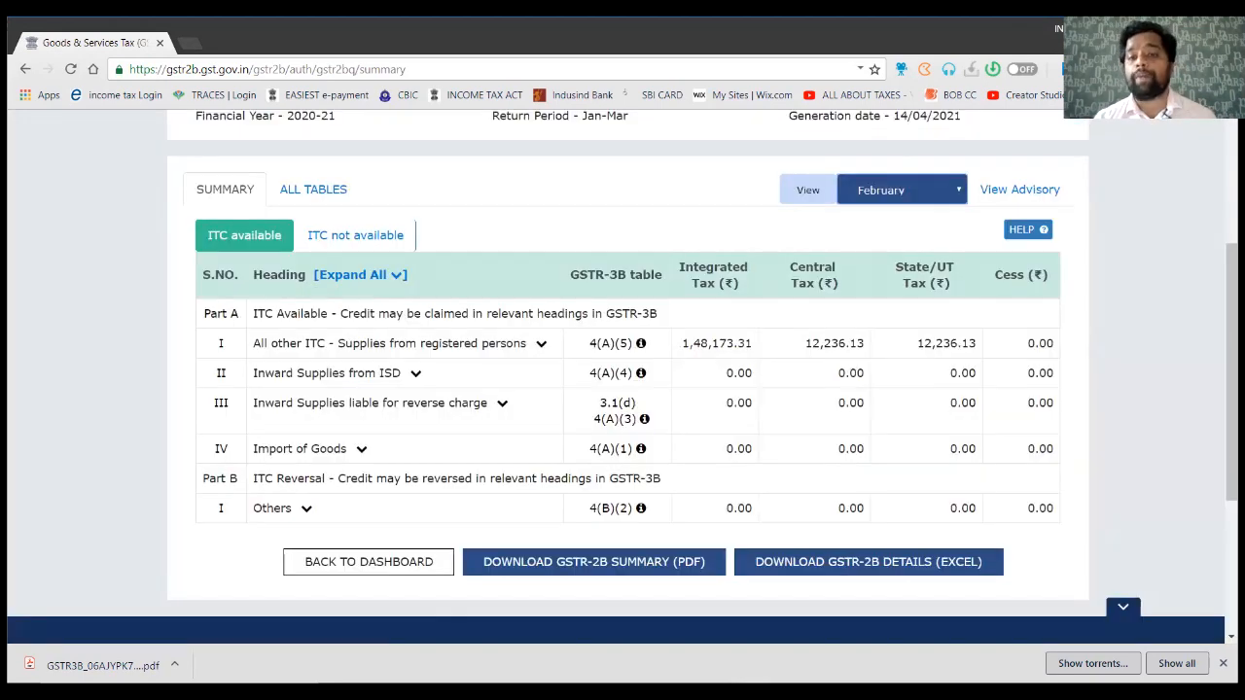
click(902, 189)
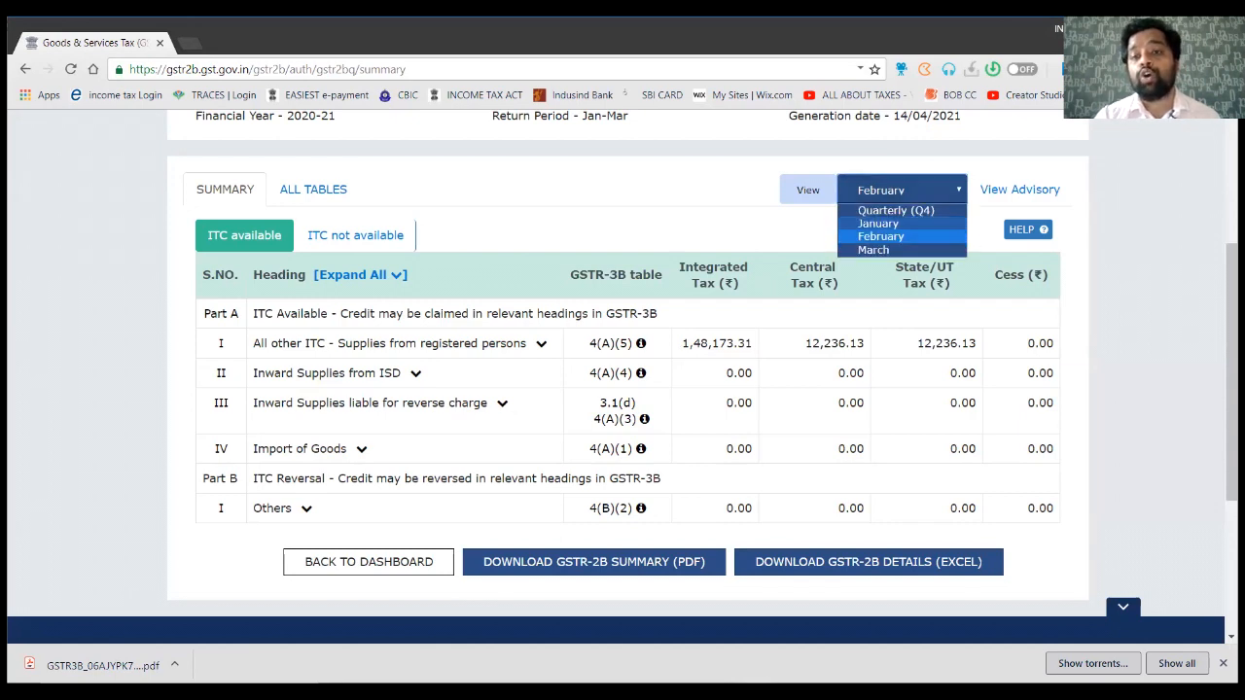
click(880, 251)
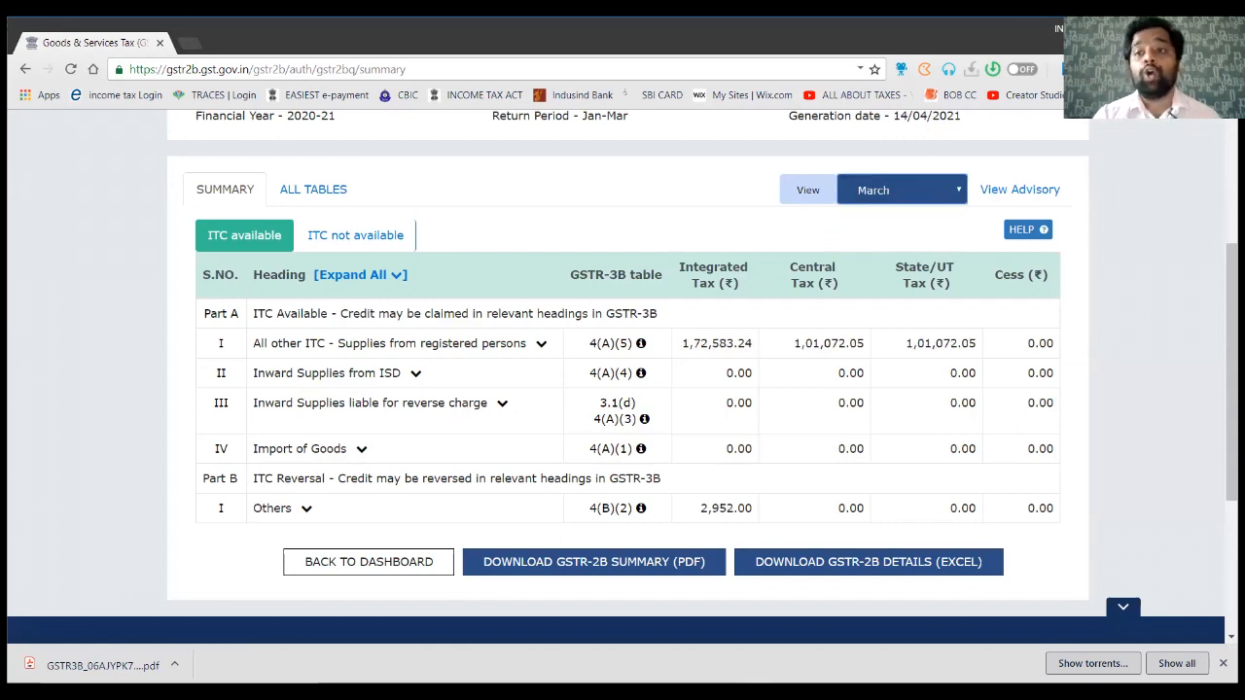
click(902, 190)
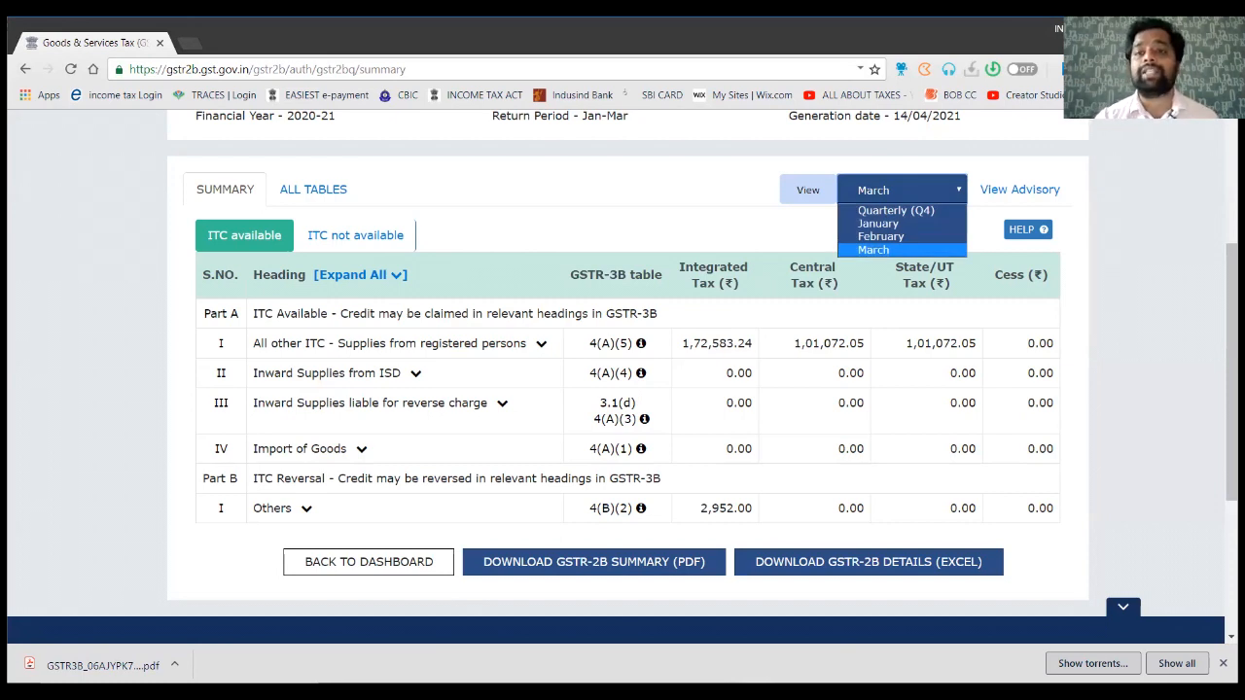
click(896, 212)
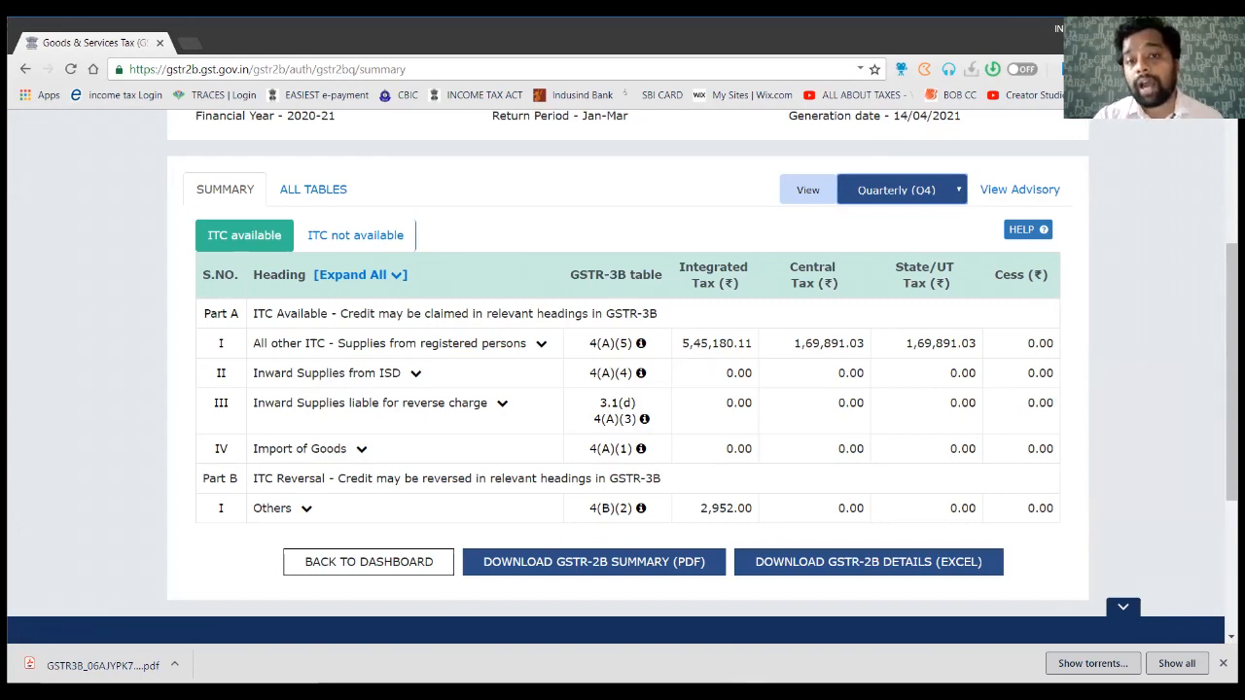
drag(681, 343, 977, 344)
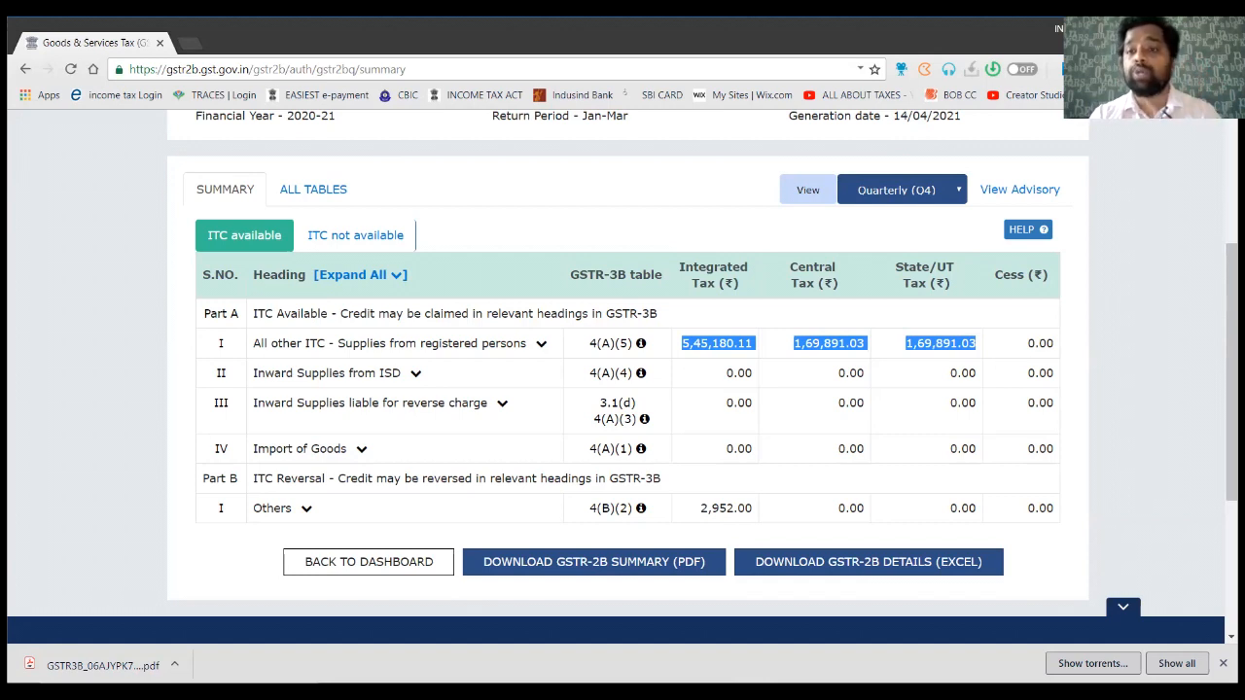
click(958, 362)
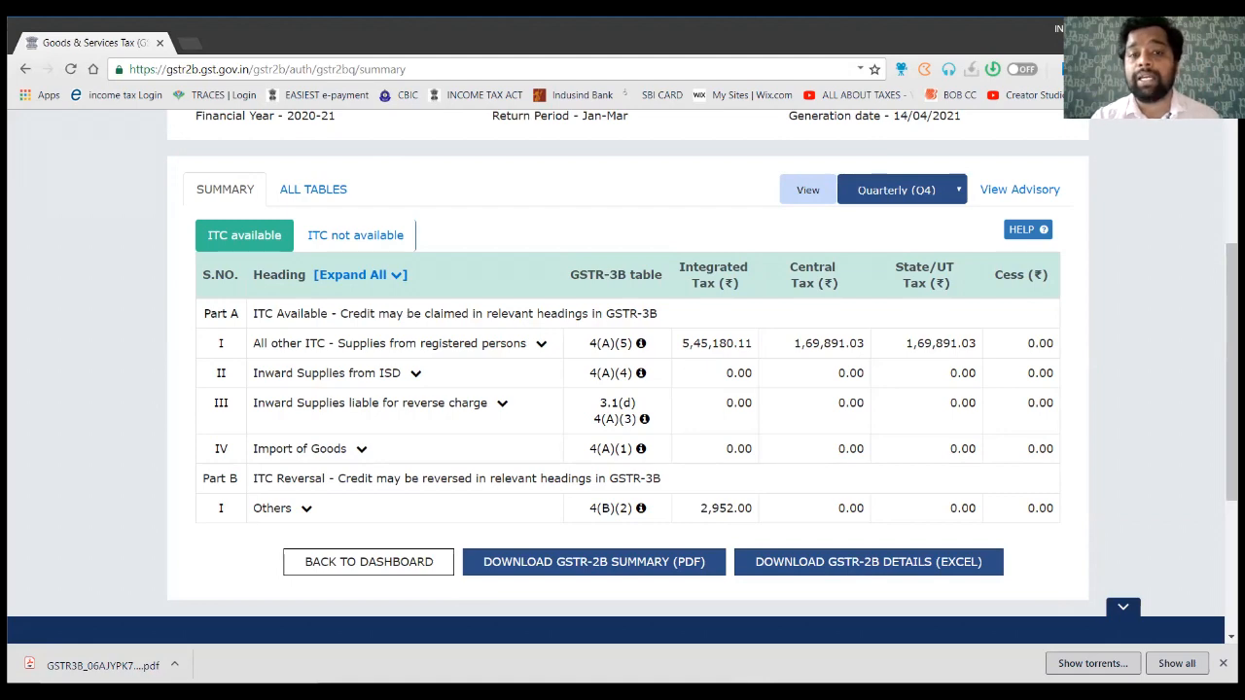
Expand the ITC from registered persons, review the documents under B2B - Invoices and return to the summary
click(541, 343)
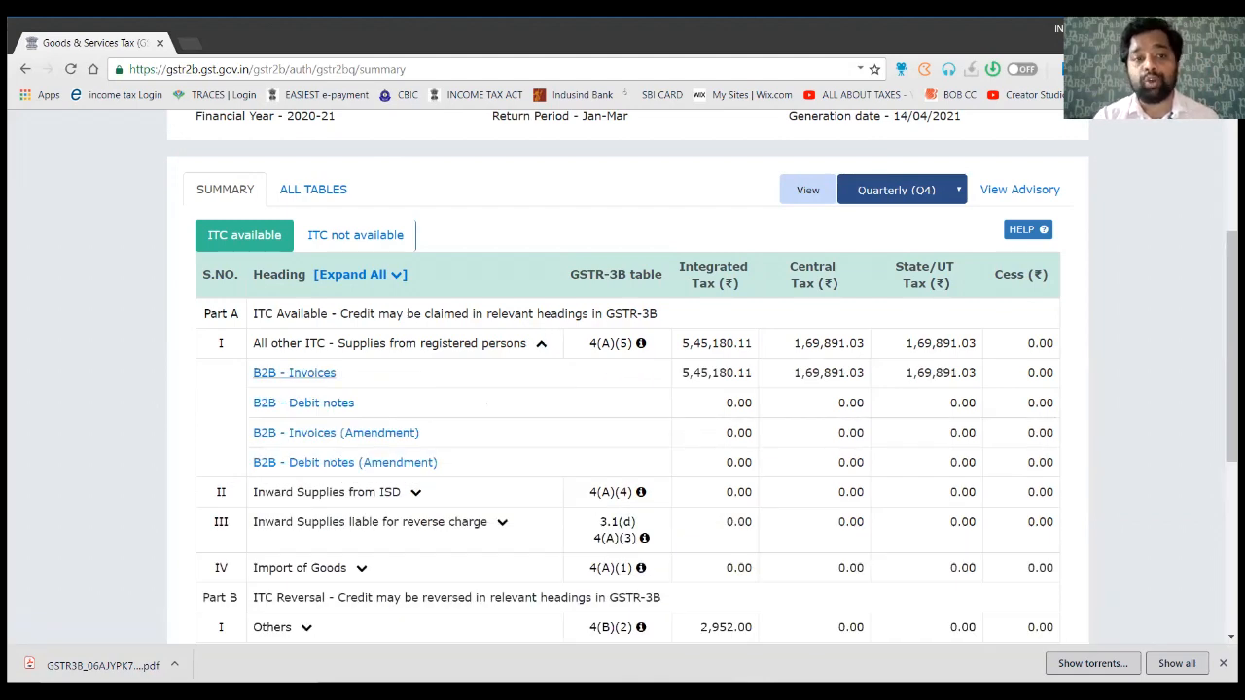
click(294, 372)
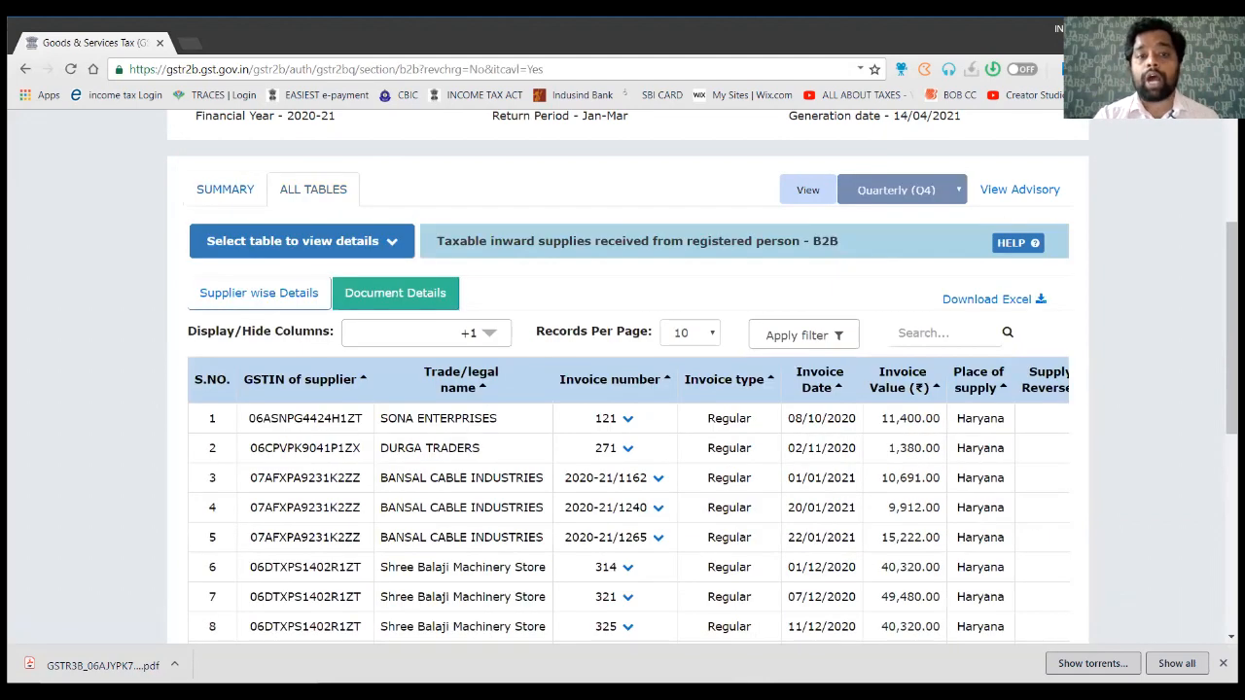
scroll(294, 373, down, 3)
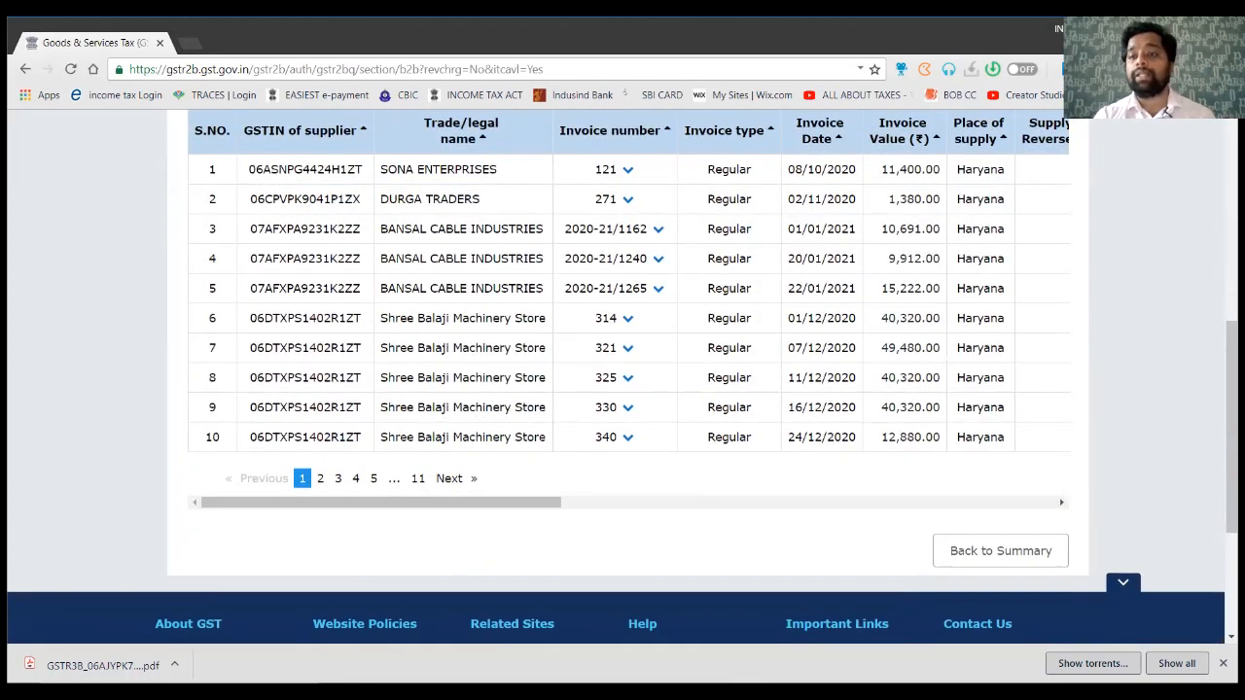
scroll(628, 376, up, 3)
scroll(628, 376, down, 1)
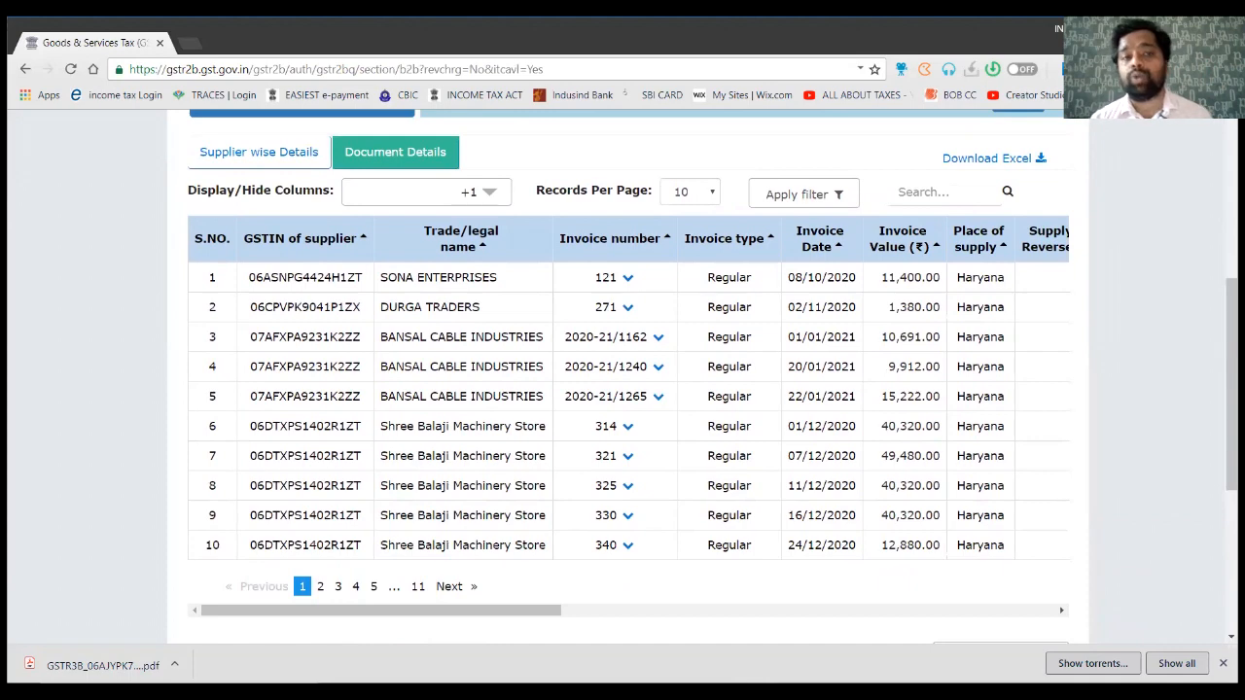
scroll(623, 377, down, 2)
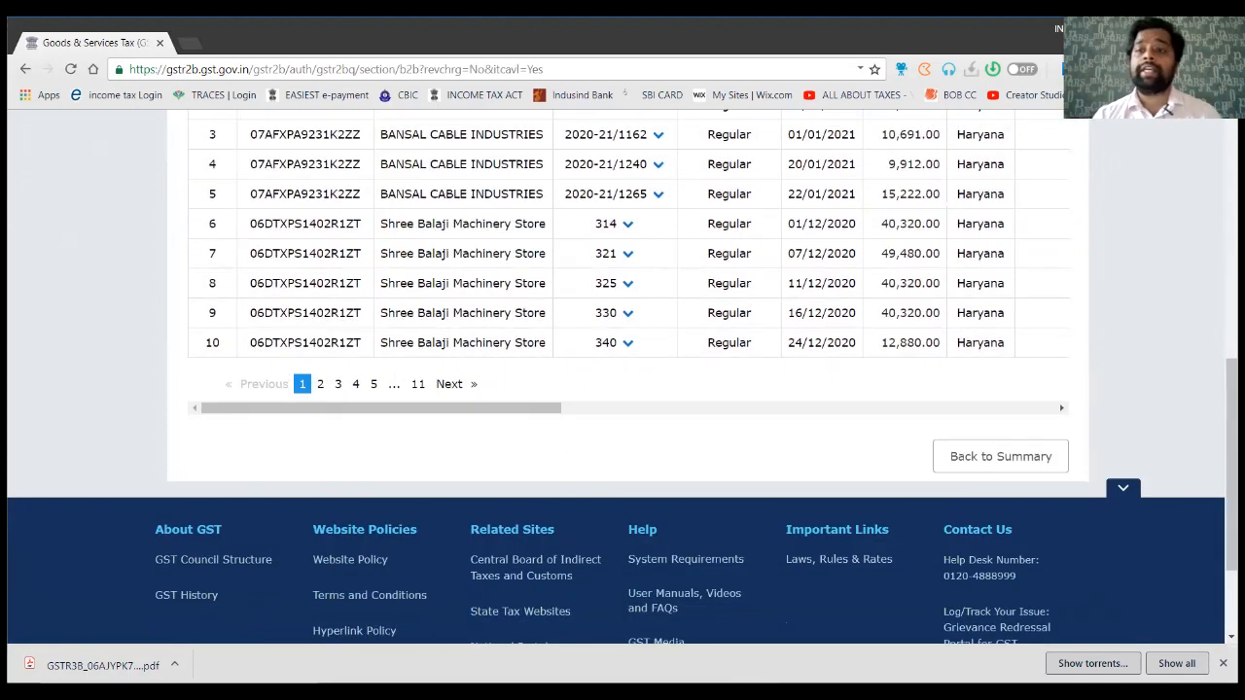
click(1001, 456)
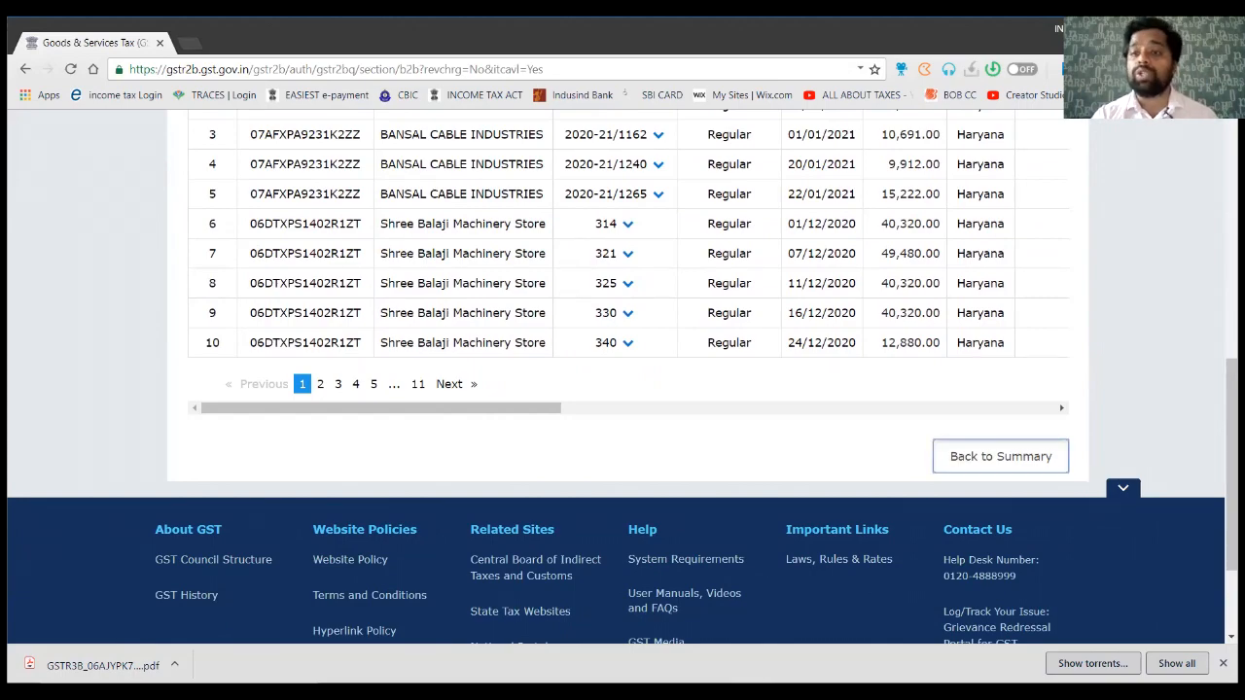
scroll(622, 370, up, 2)
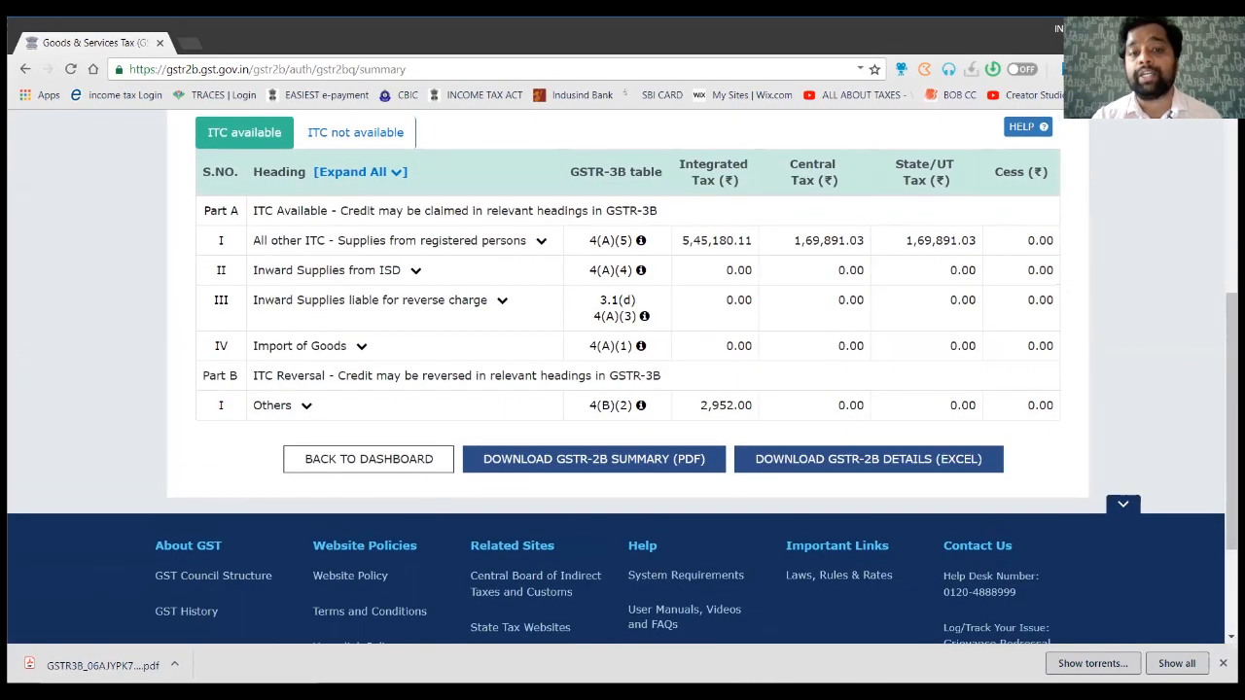
Go back to the returns dashboard and search again for financial year 2020-21, period March
click(369, 460)
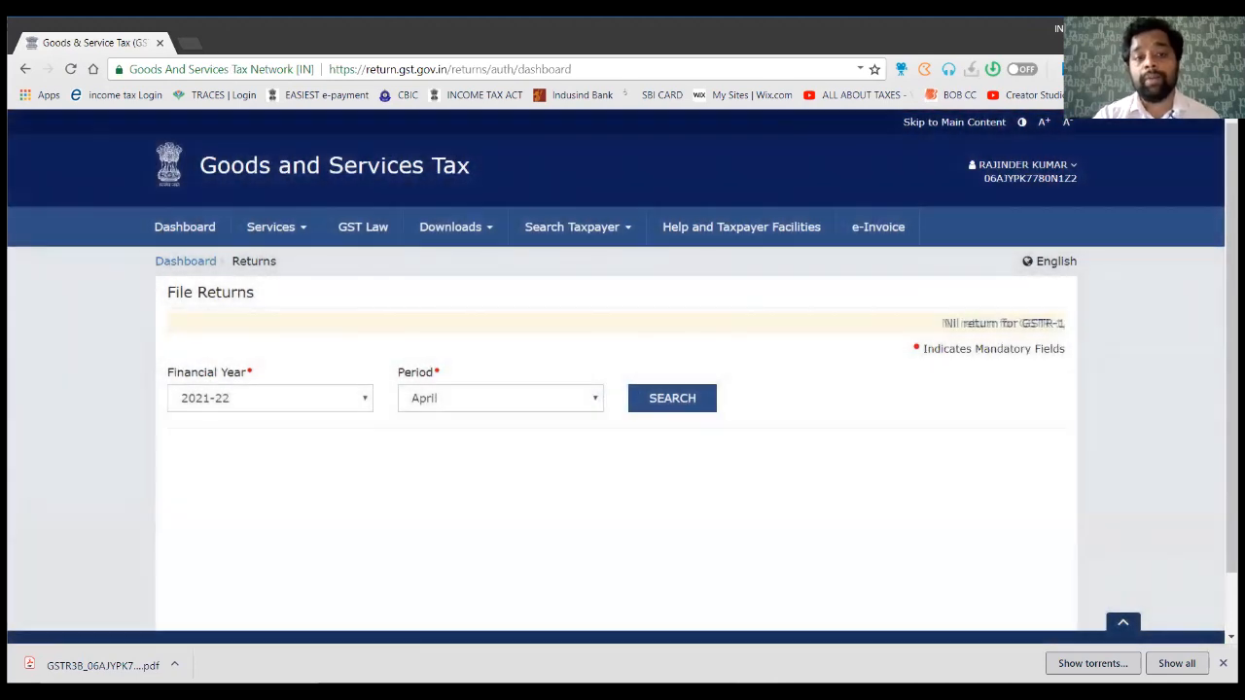
click(501, 398)
click(502, 398)
click(270, 398)
click(207, 435)
click(501, 398)
click(447, 584)
click(672, 398)
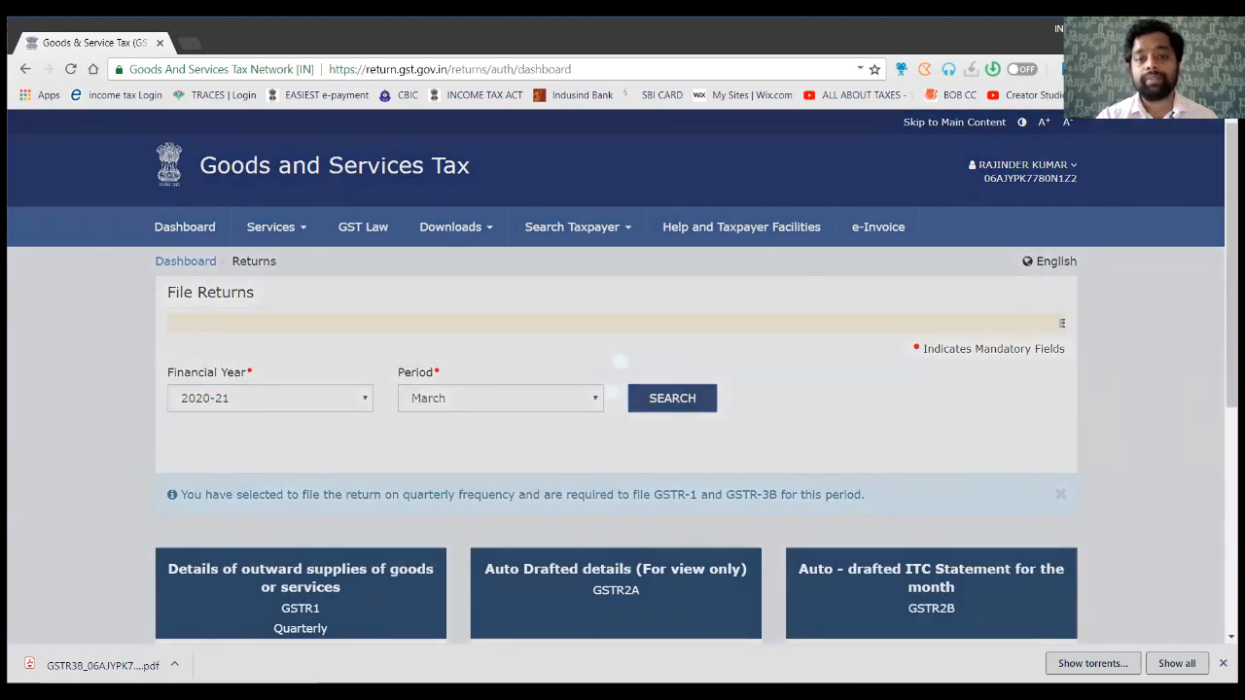
Generate and download the Excel file of the quarterly GSTR-2B for Quarterly (Q4)
scroll(673, 398, down, 4)
click(354, 462)
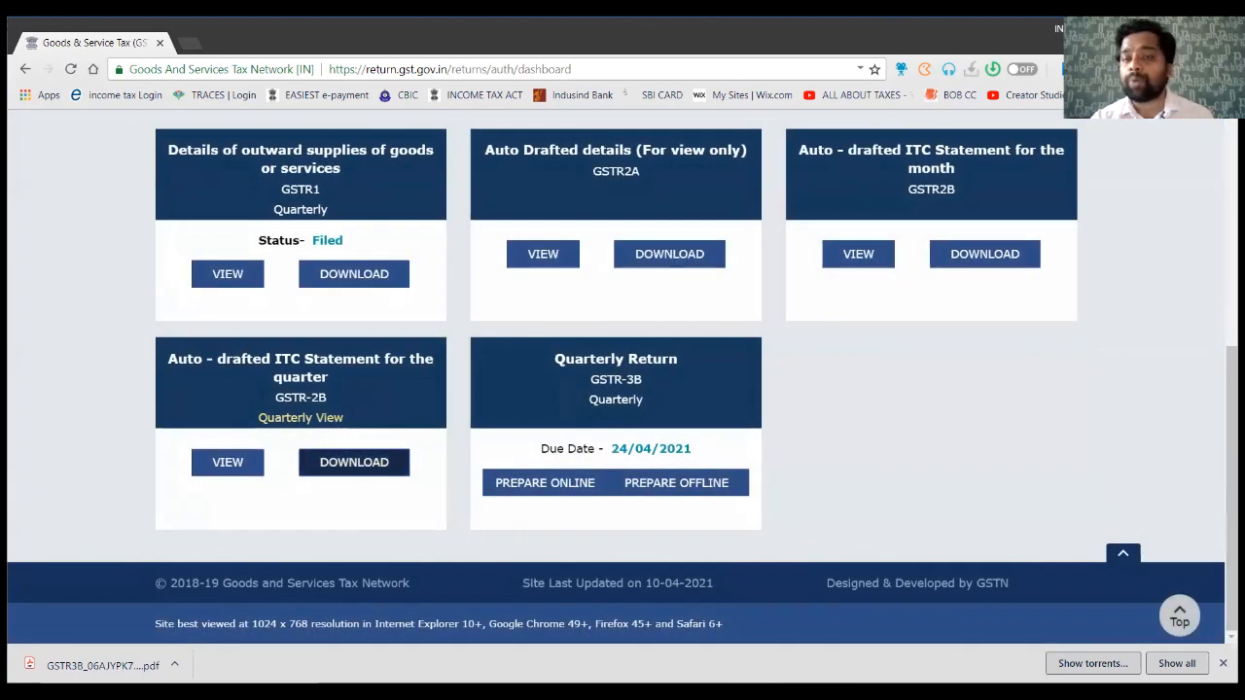
scroll(622, 389, down, 3)
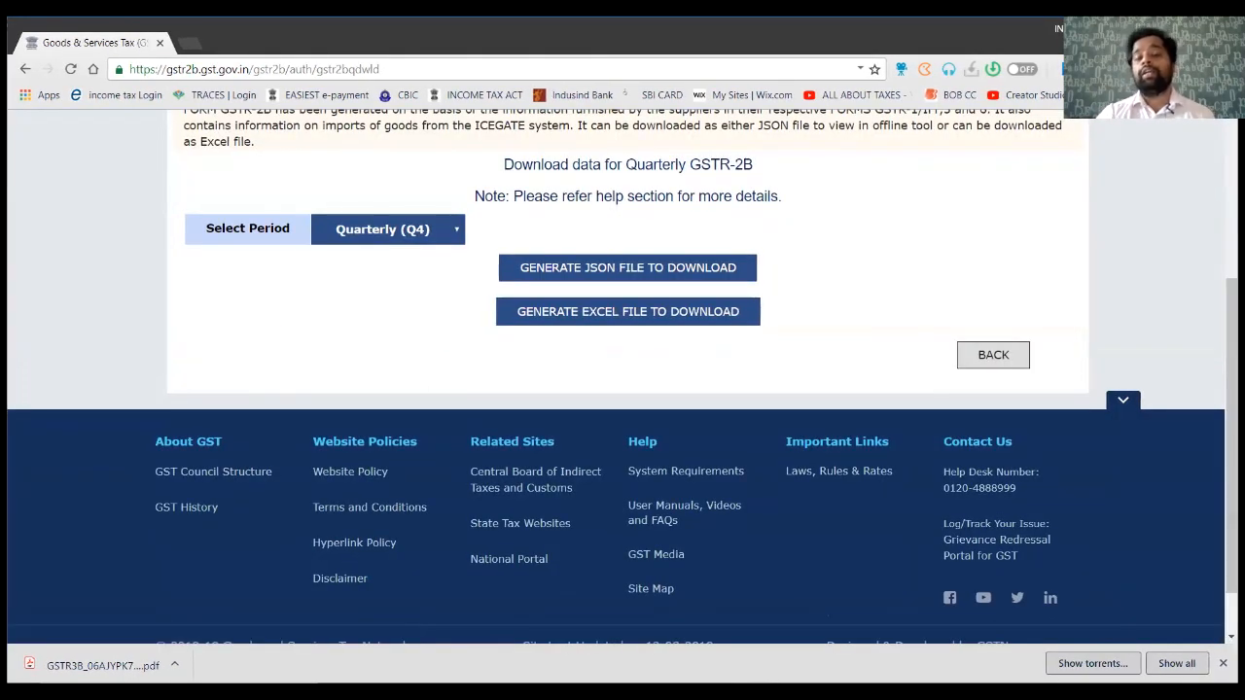
click(628, 312)
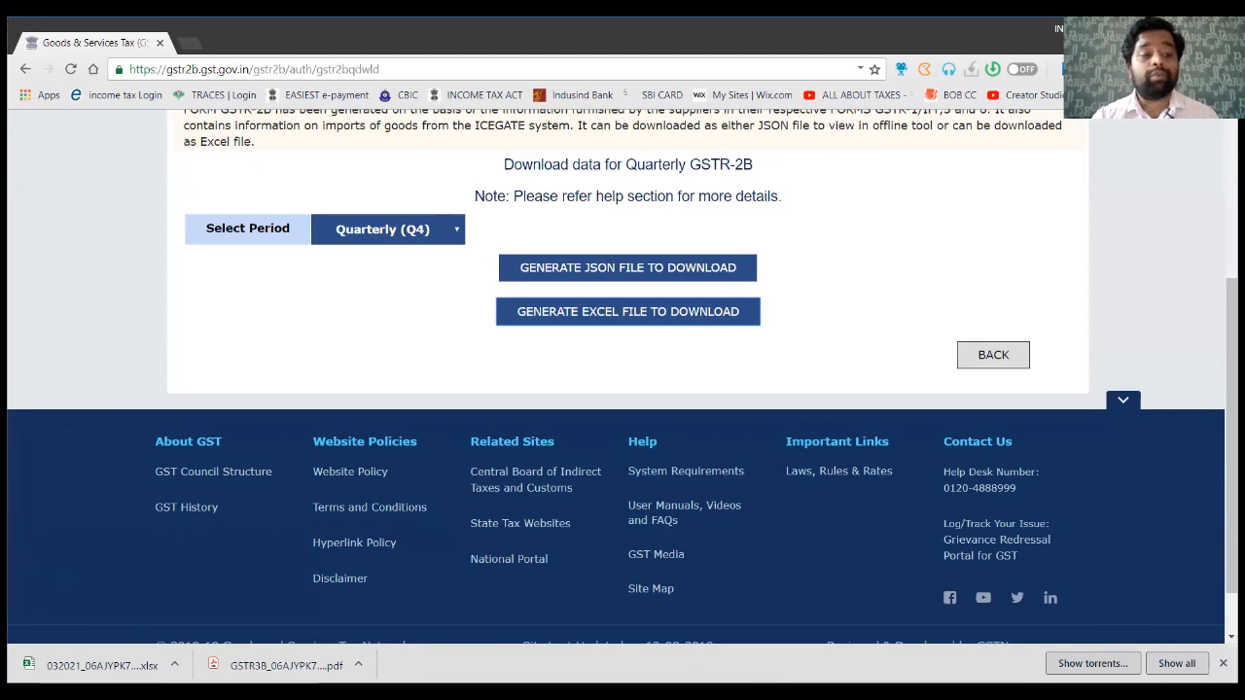
Open the downloaded GSTR-2B workbook in Excel and examine its ITC Available, ITC not available and B2B sheets
click(102, 666)
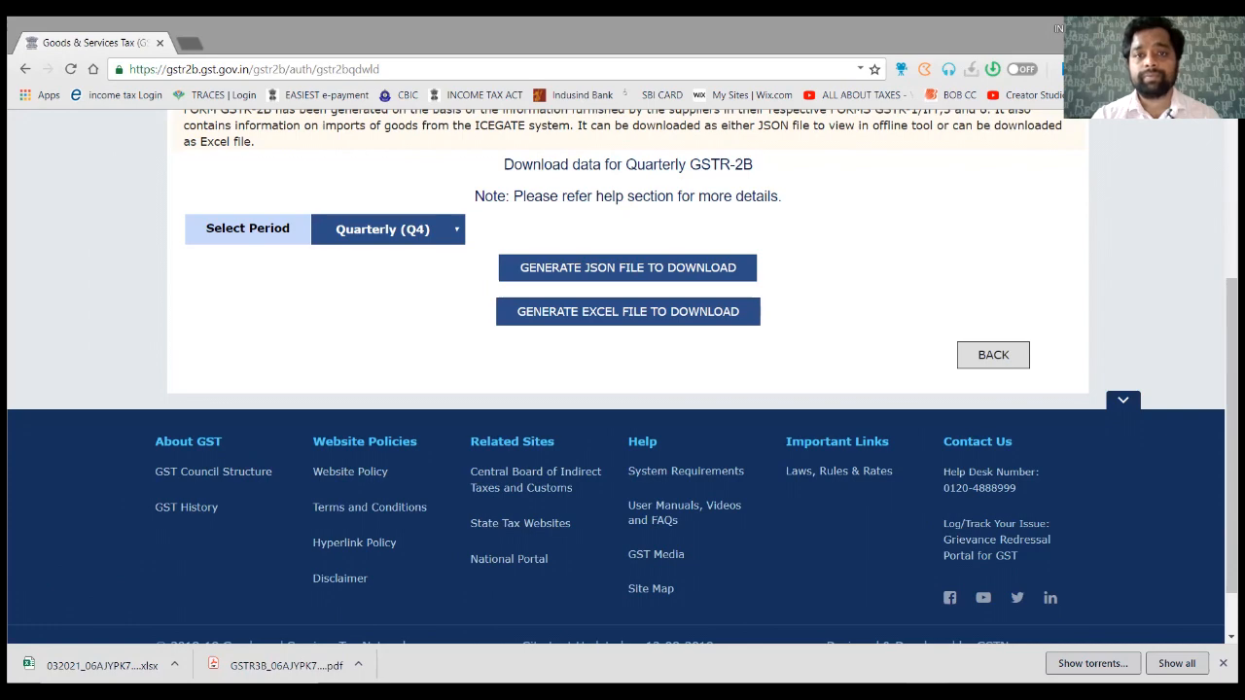
key(alt+Tab)
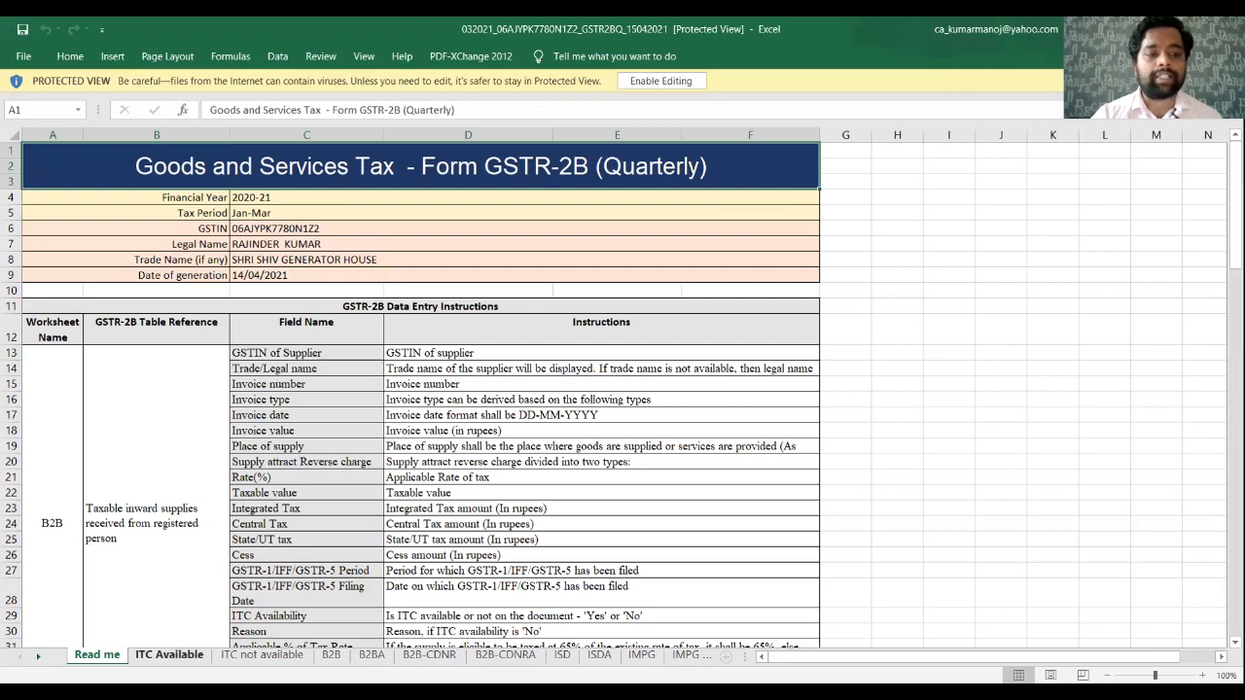
click(169, 654)
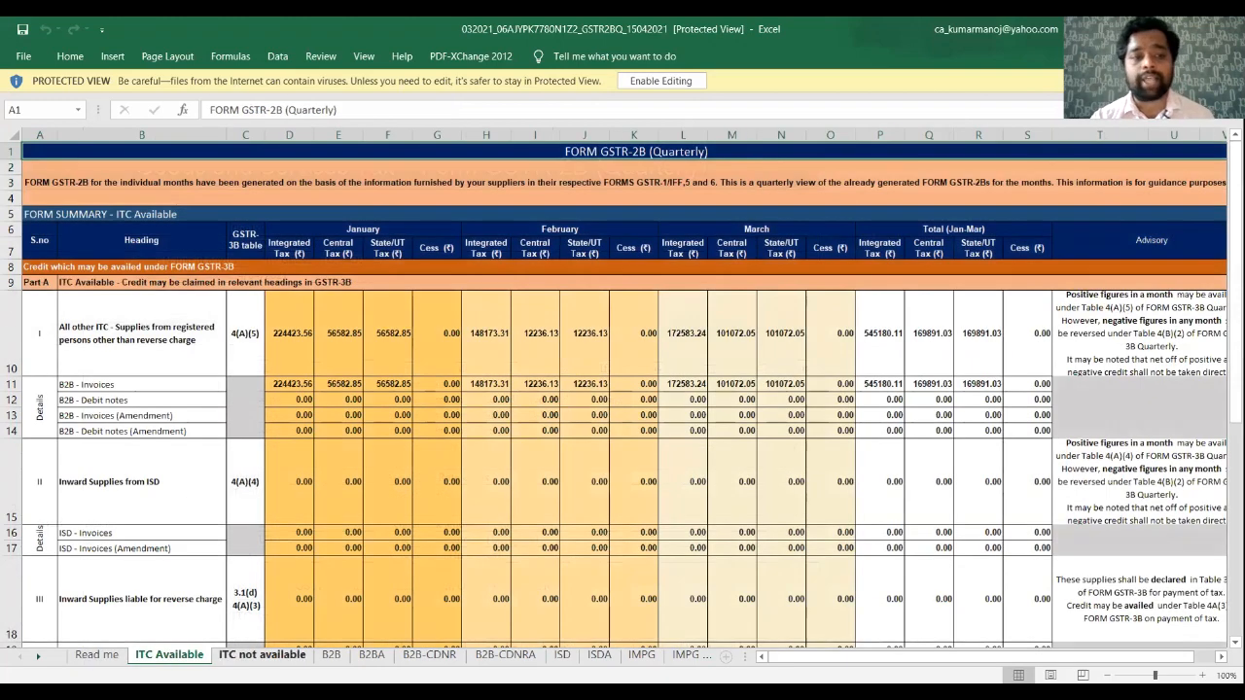
click(261, 655)
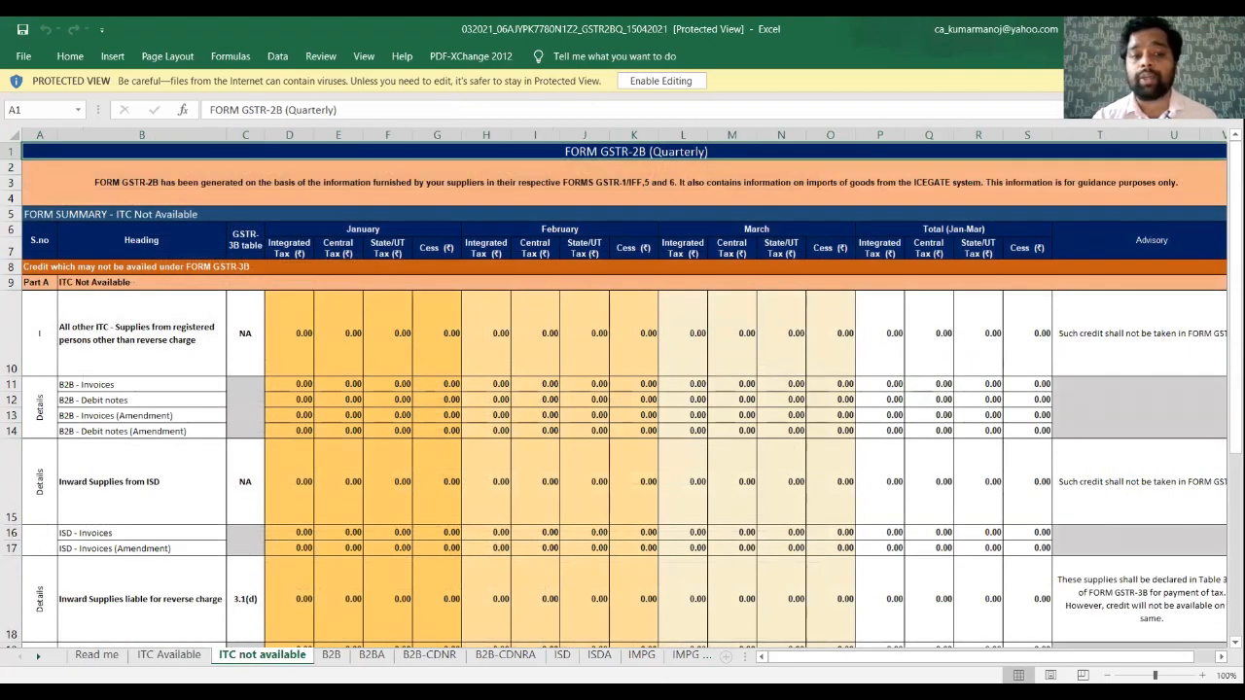
click(331, 654)
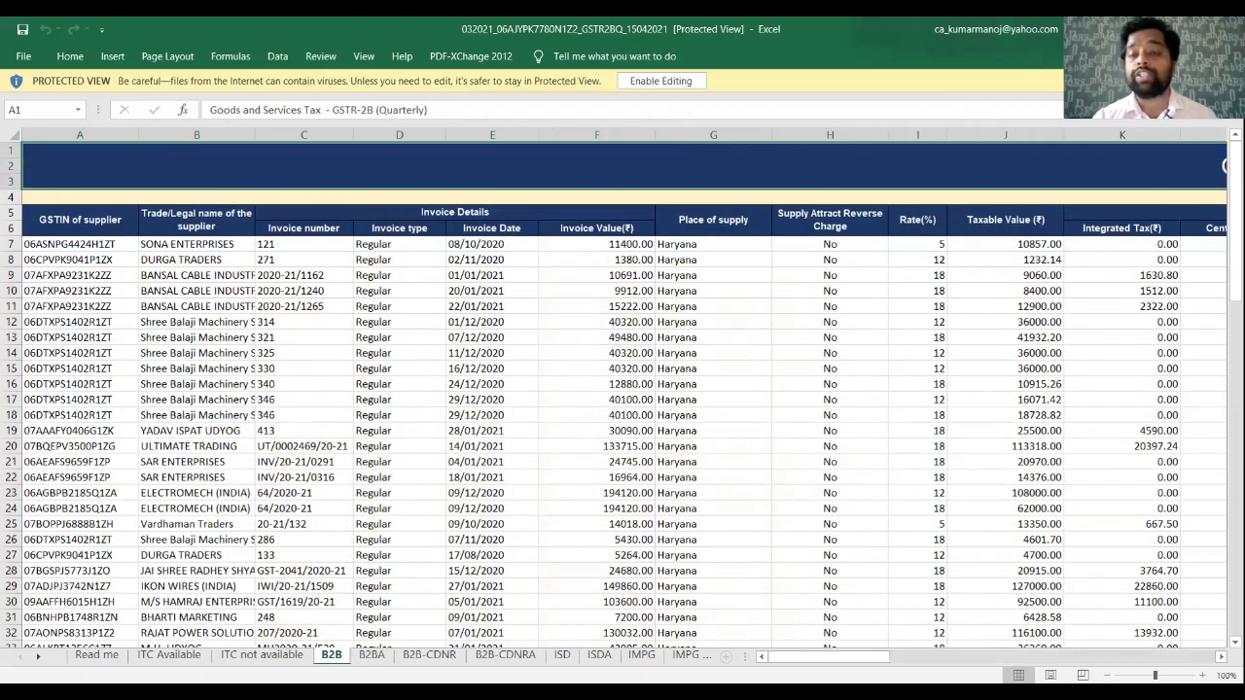
scroll(623, 389, down, 6)
scroll(623, 389, up, 4)
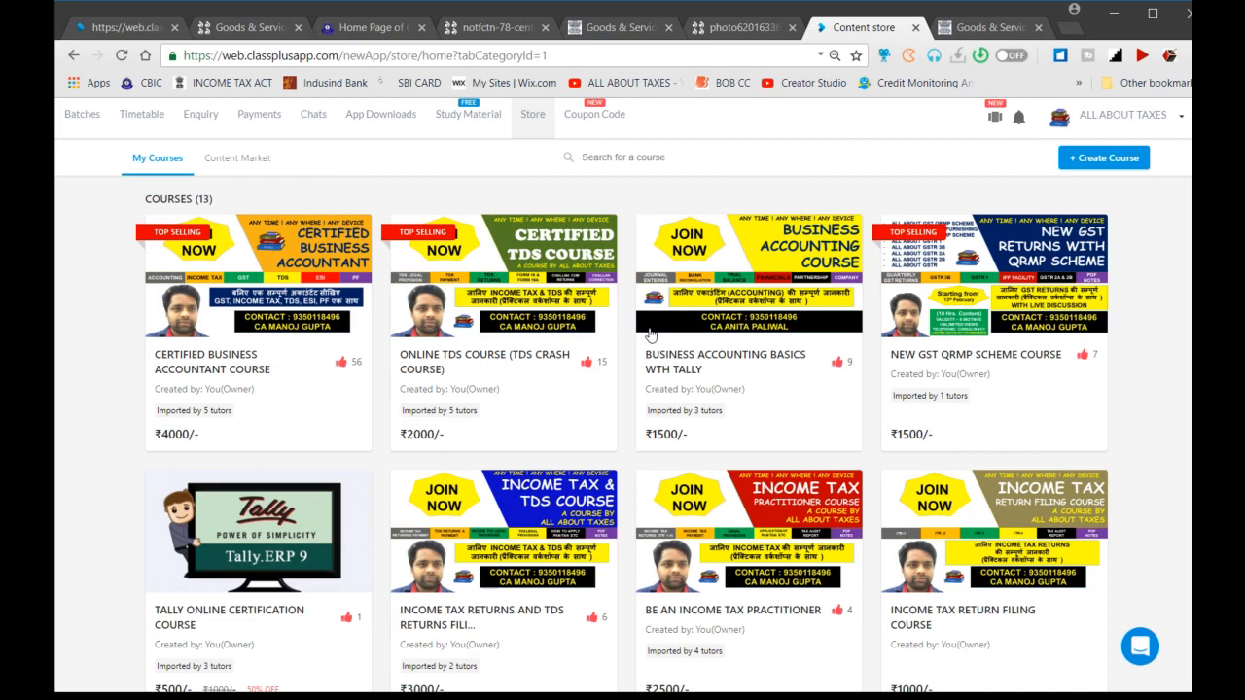
Look through the courses and their prices in the Classplus store
scroll(543, 312, down, 1)
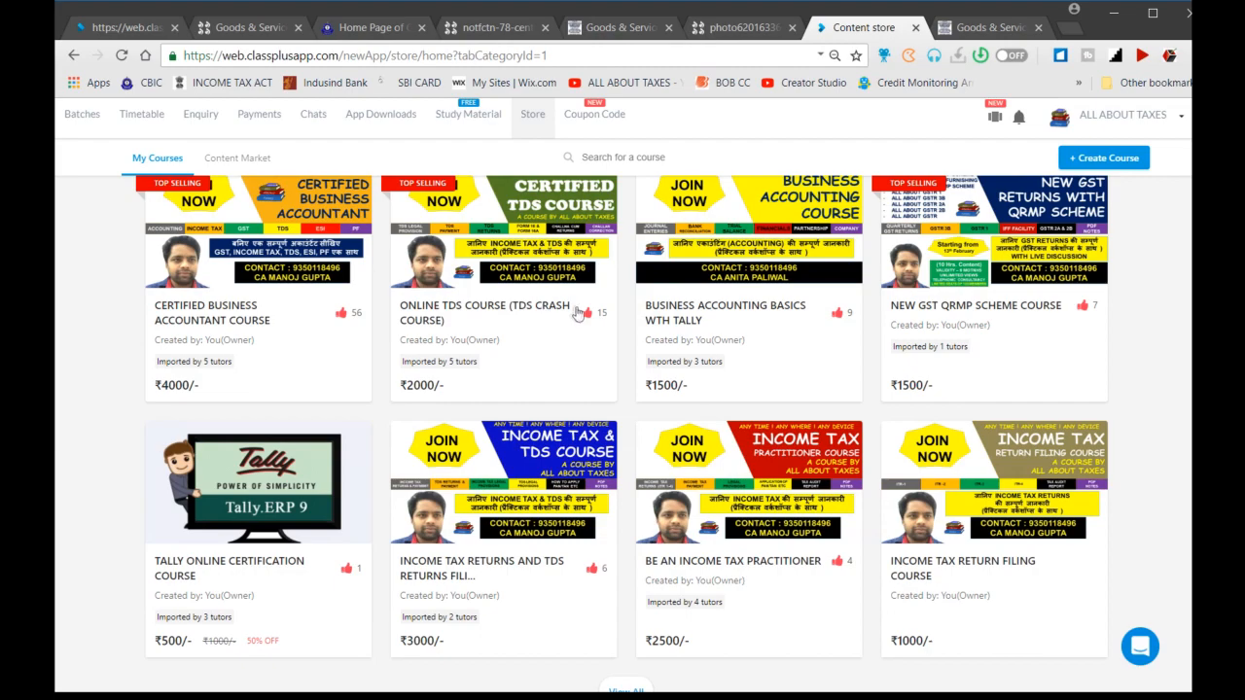
scroll(559, 313, up, 1)
scroll(578, 314, down, 1)
scroll(555, 321, up, 1)
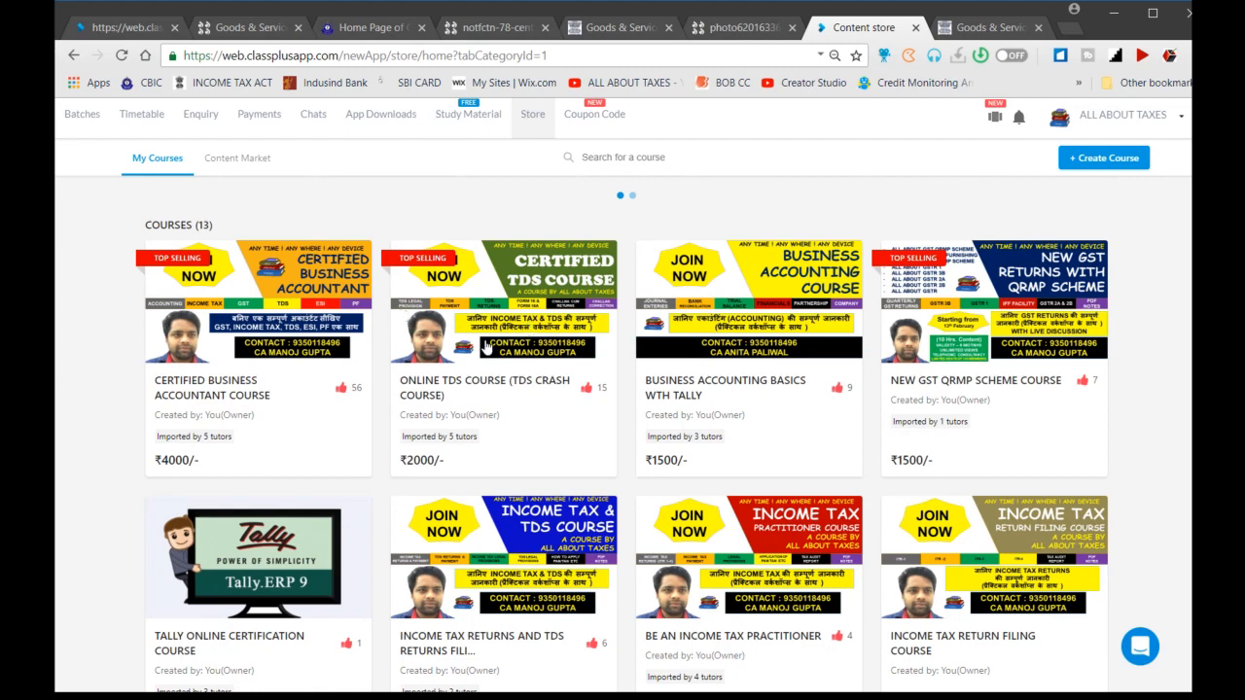
scroll(487, 347, down, 1)
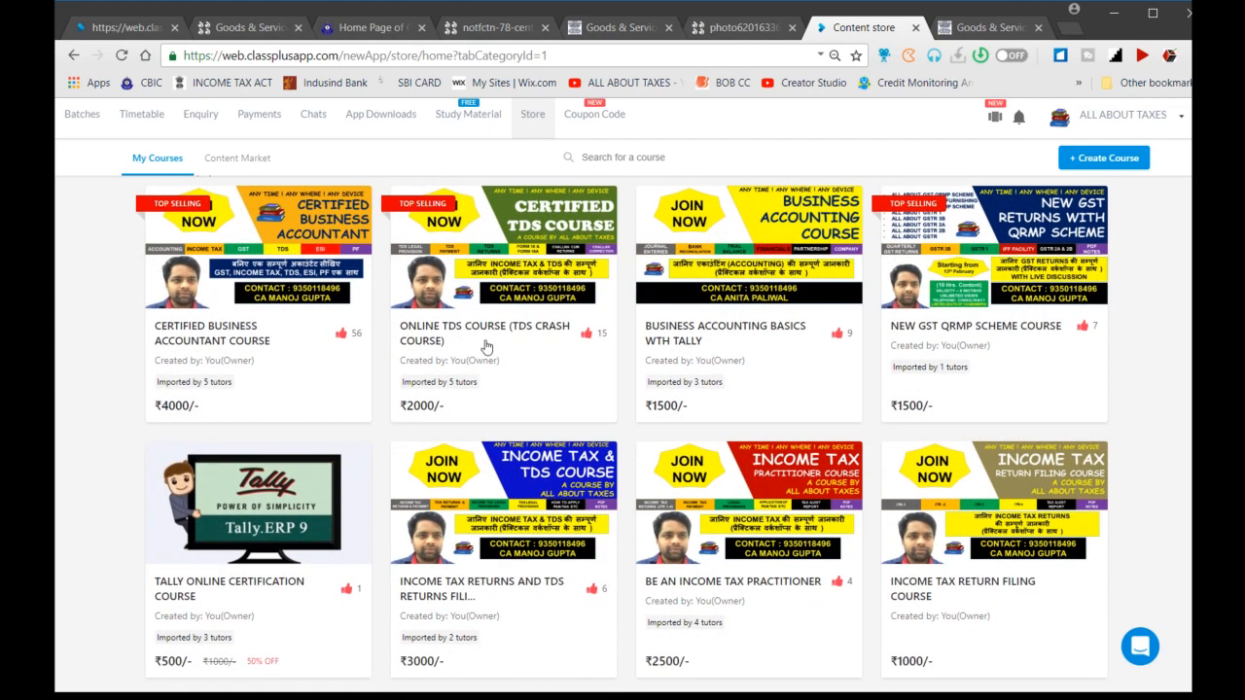
scroll(487, 347, down, 1)
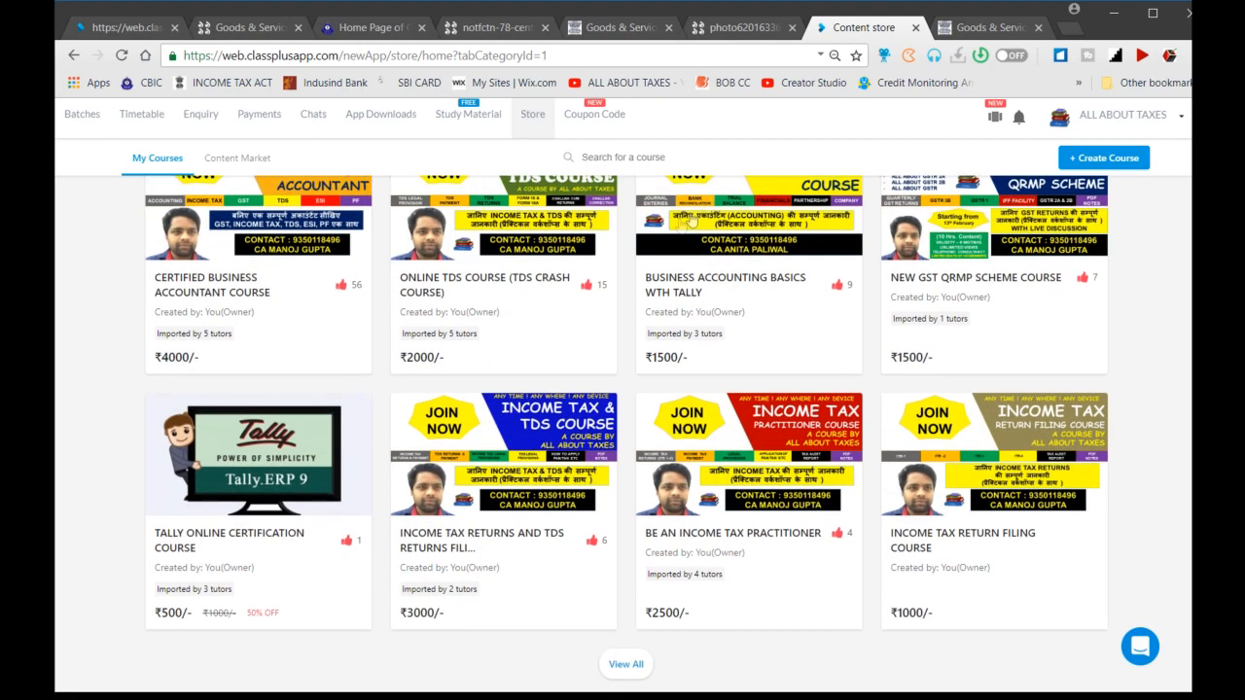
scroll(653, 236, up, 1)
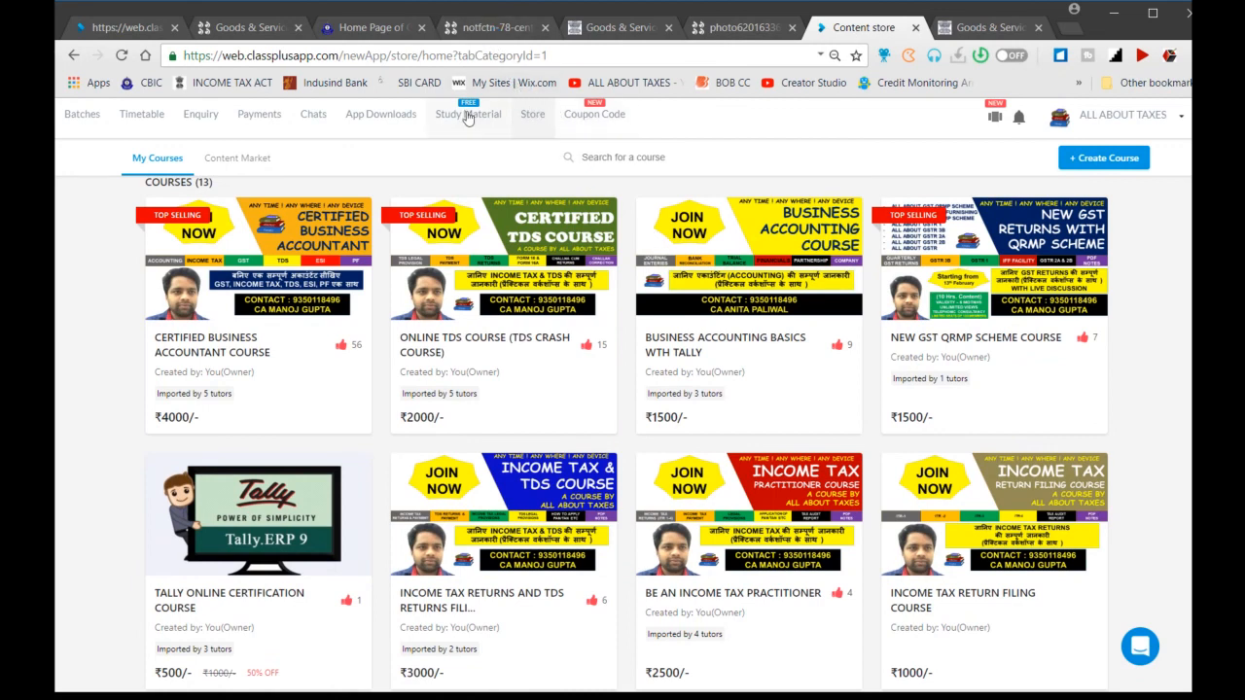
Open the Classplus chats and look through the list of student messages
click(317, 117)
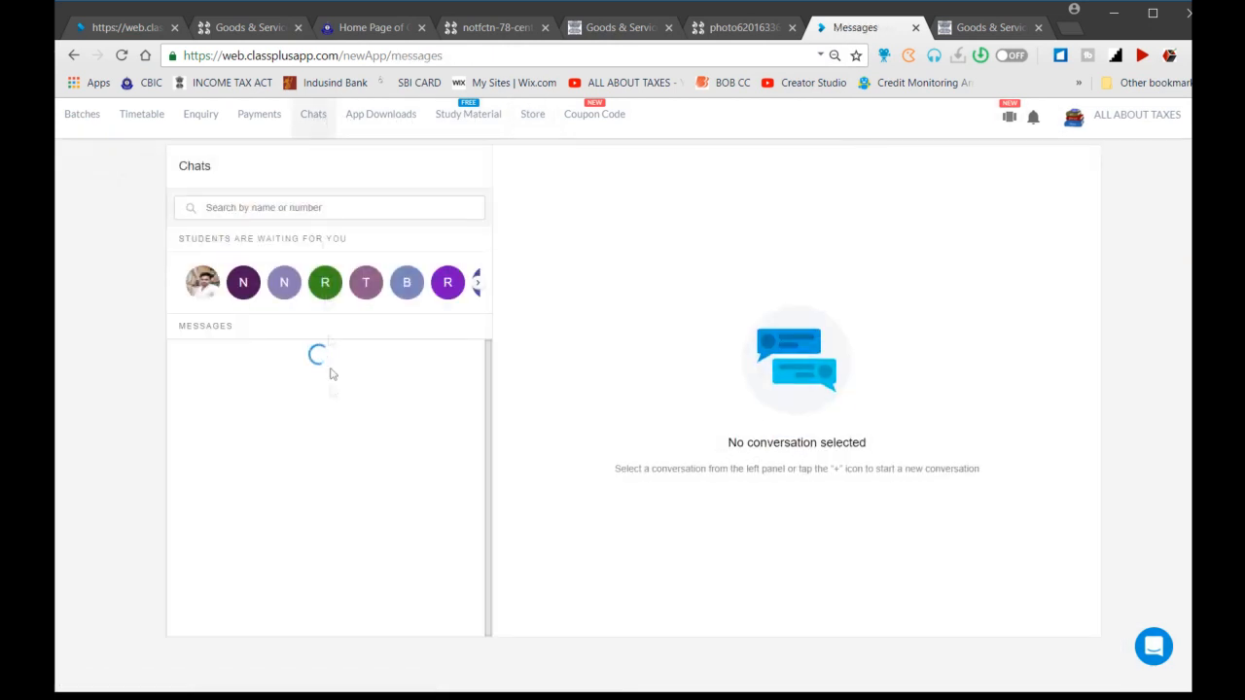
scroll(330, 431, down, 2)
scroll(333, 431, up, 1)
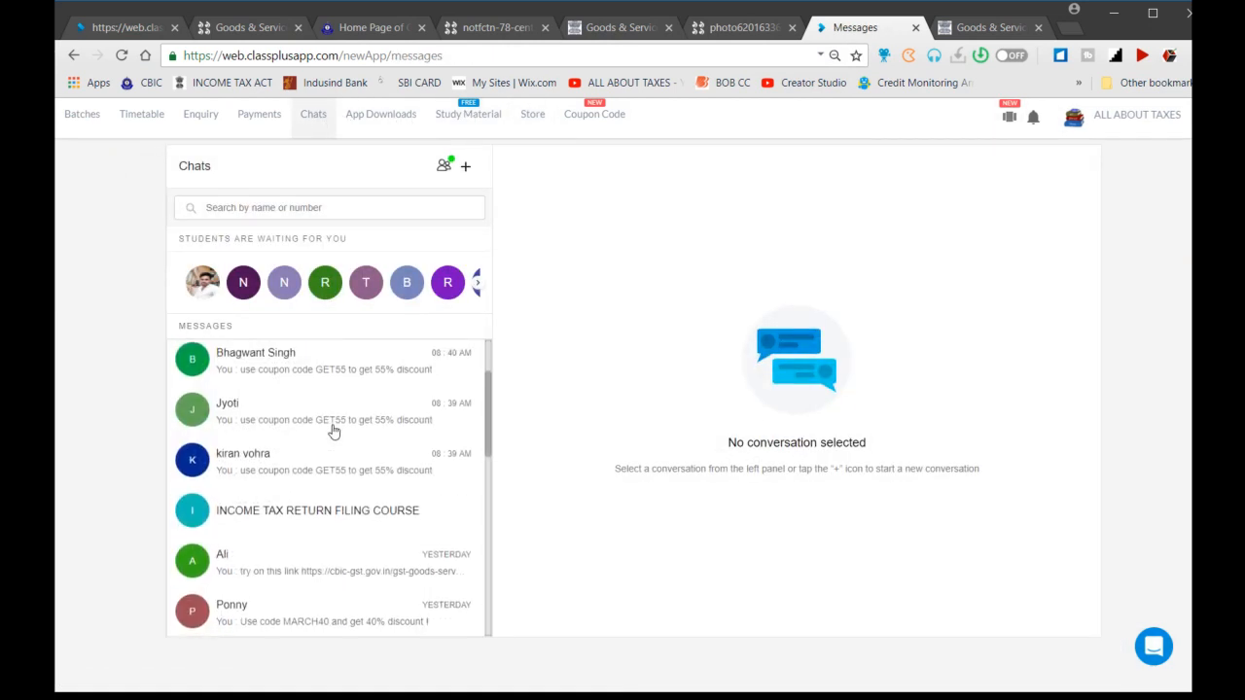
scroll(332, 431, up, 2)
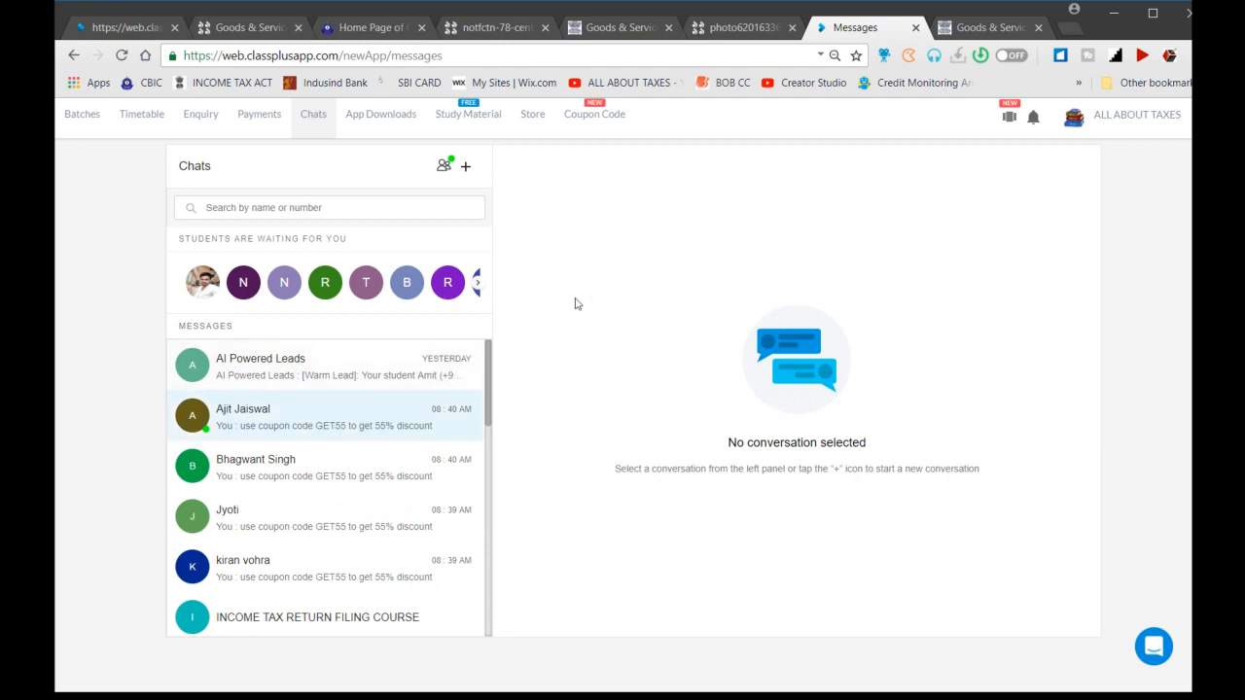